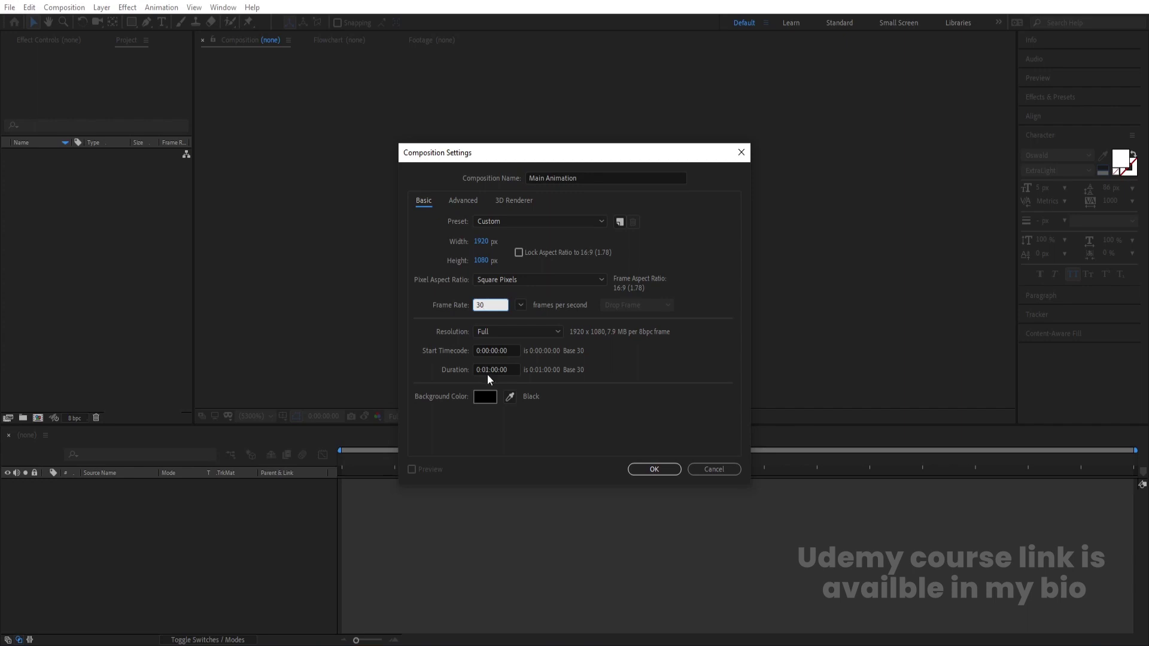
Give Main Animation a 10-second duration and turn on the Title/Action Safe guides.
{"action": "left_click", "coordinate": [488, 375]}
{"action": "left_click", "coordinate": [643, 470]}
{"action": "left_click", "coordinate": [282, 418]}
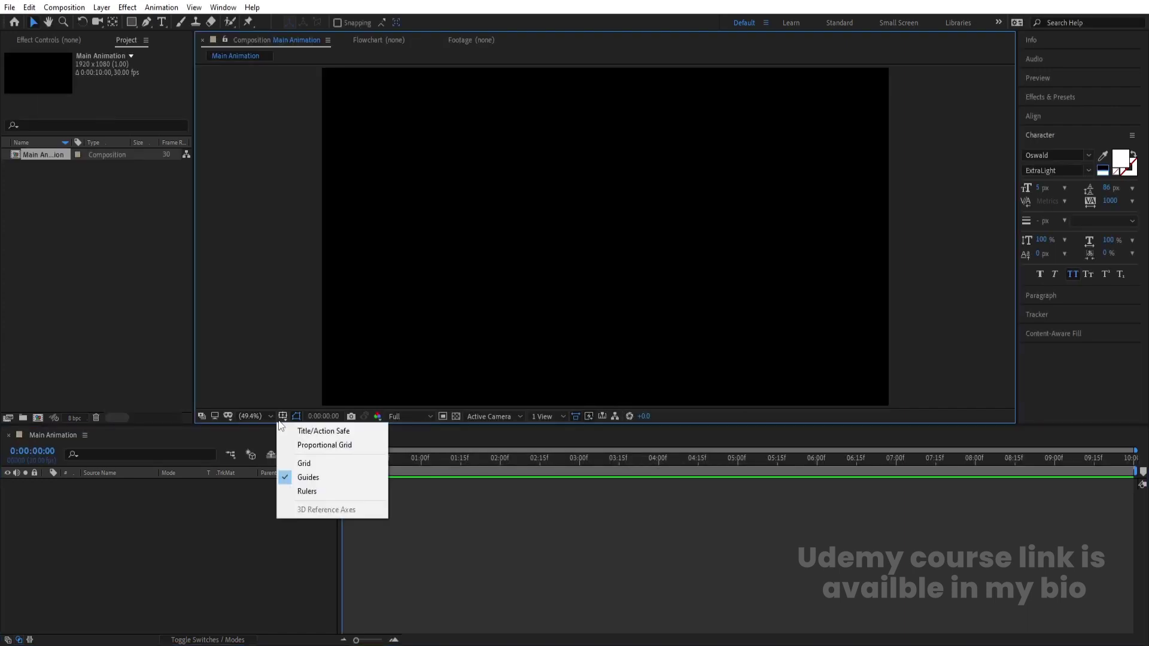
{"action": "left_click", "coordinate": [306, 431]}
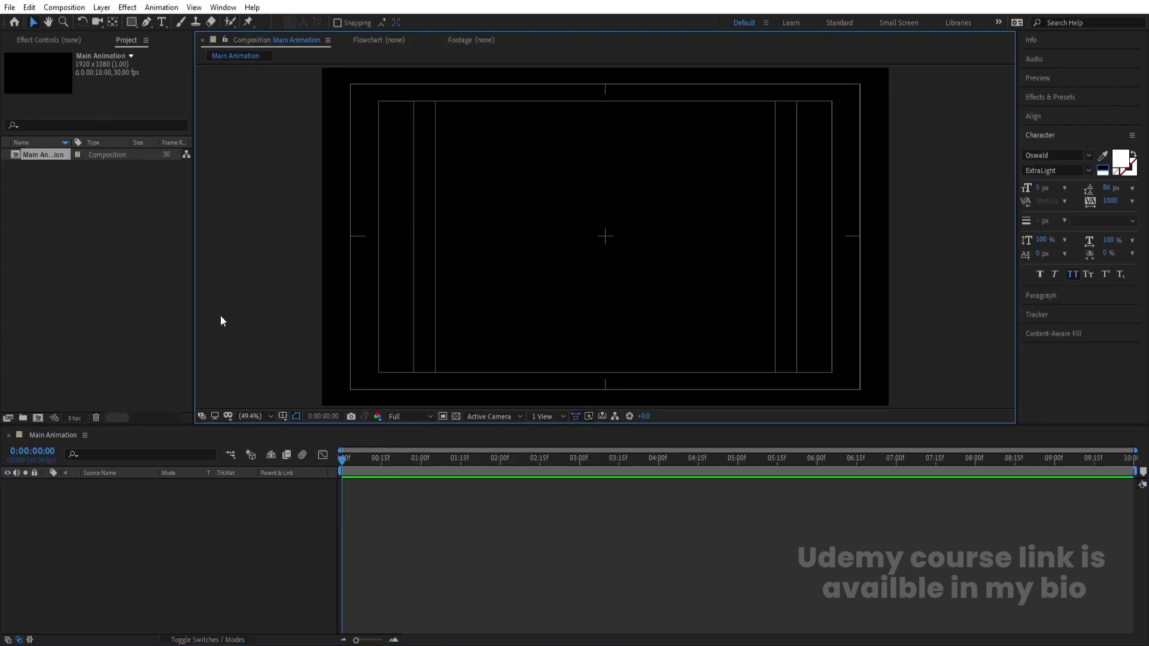
Type MOTION as a text layer in Oswald Regular, tracking 0, size 137 px.
{"action": "left_click", "coordinate": [164, 25]}
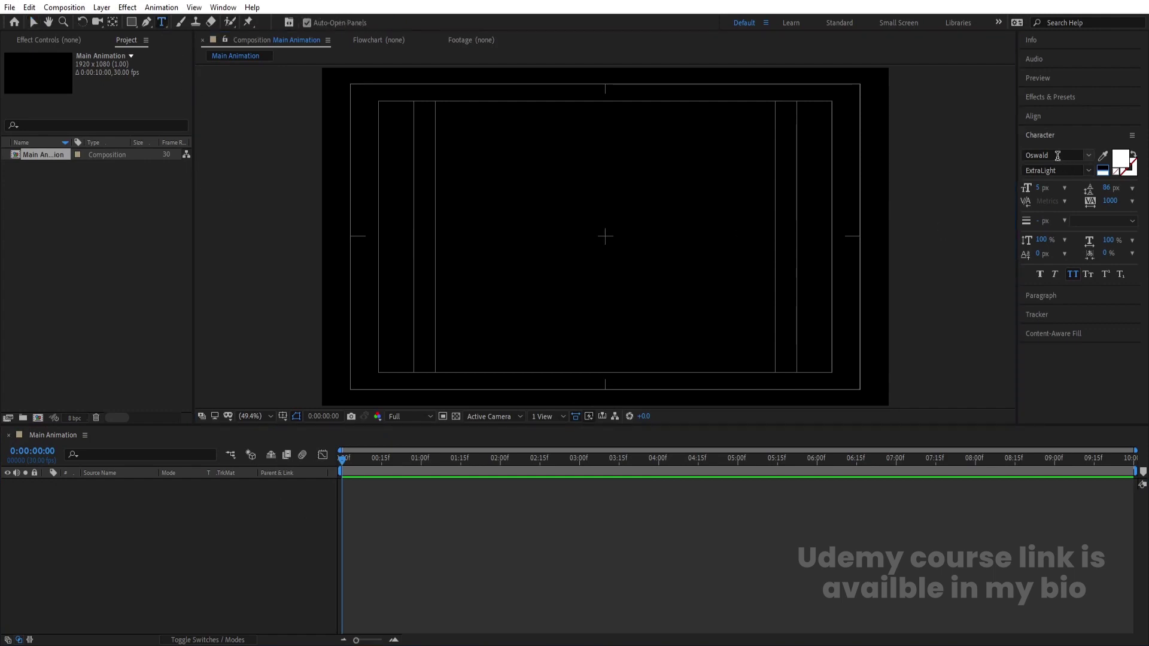
{"action": "left_click", "coordinate": [1087, 170]}
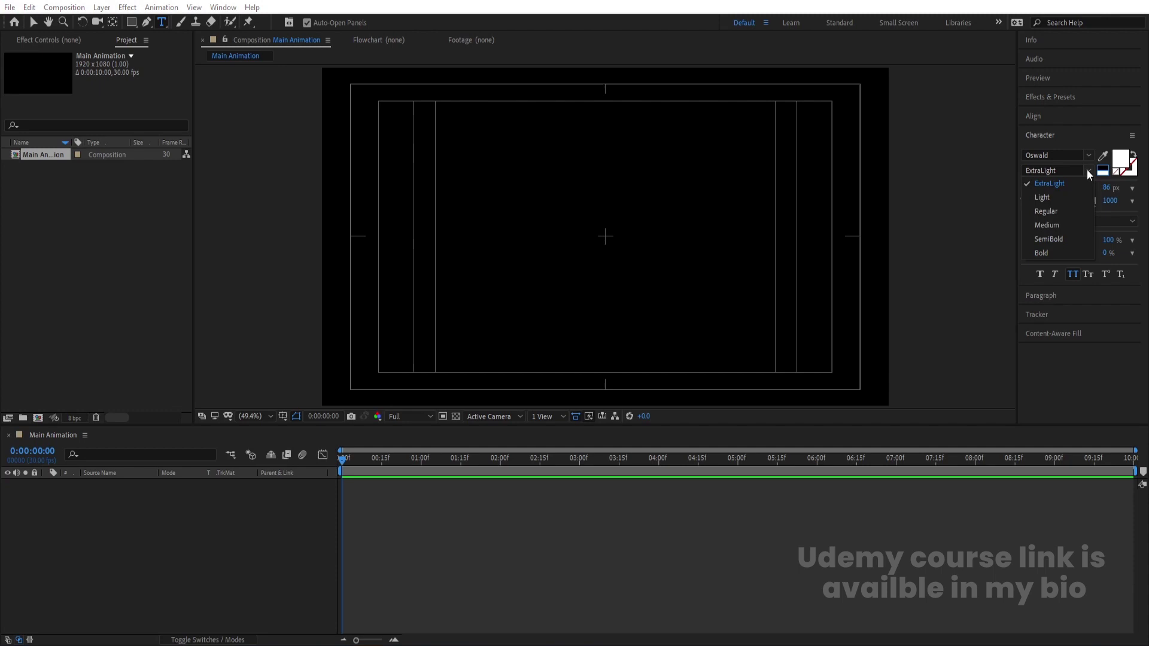
{"action": "left_click", "coordinate": [1040, 212]}
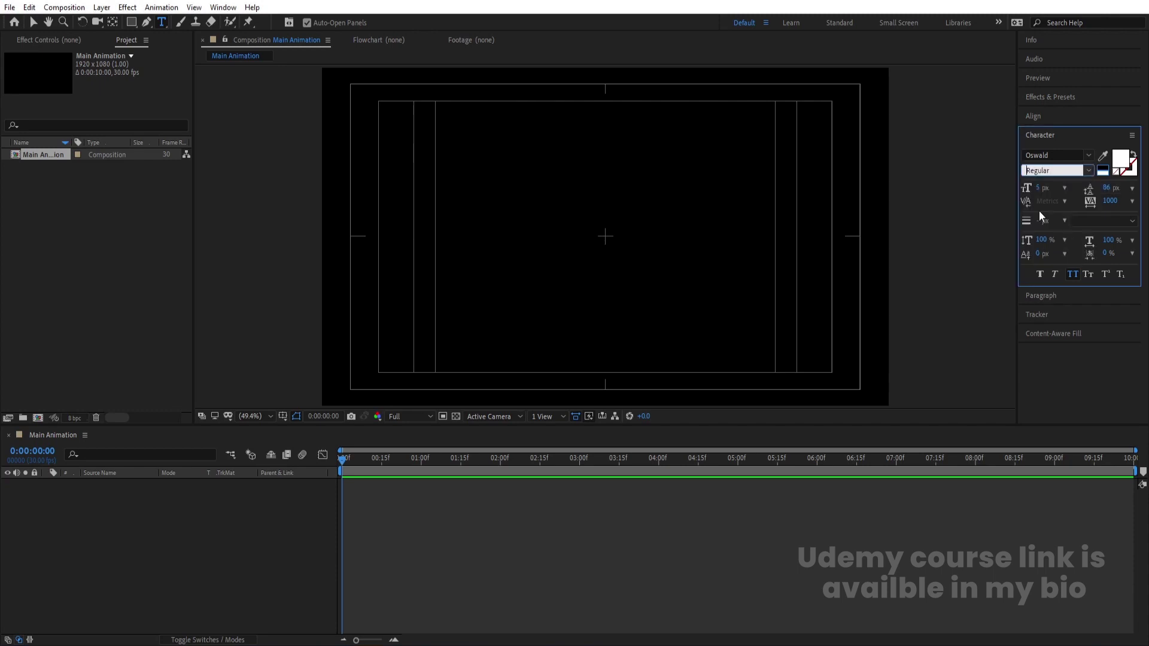
{"action": "left_click", "coordinate": [1112, 201]}
{"action": "type", "text": "0"}
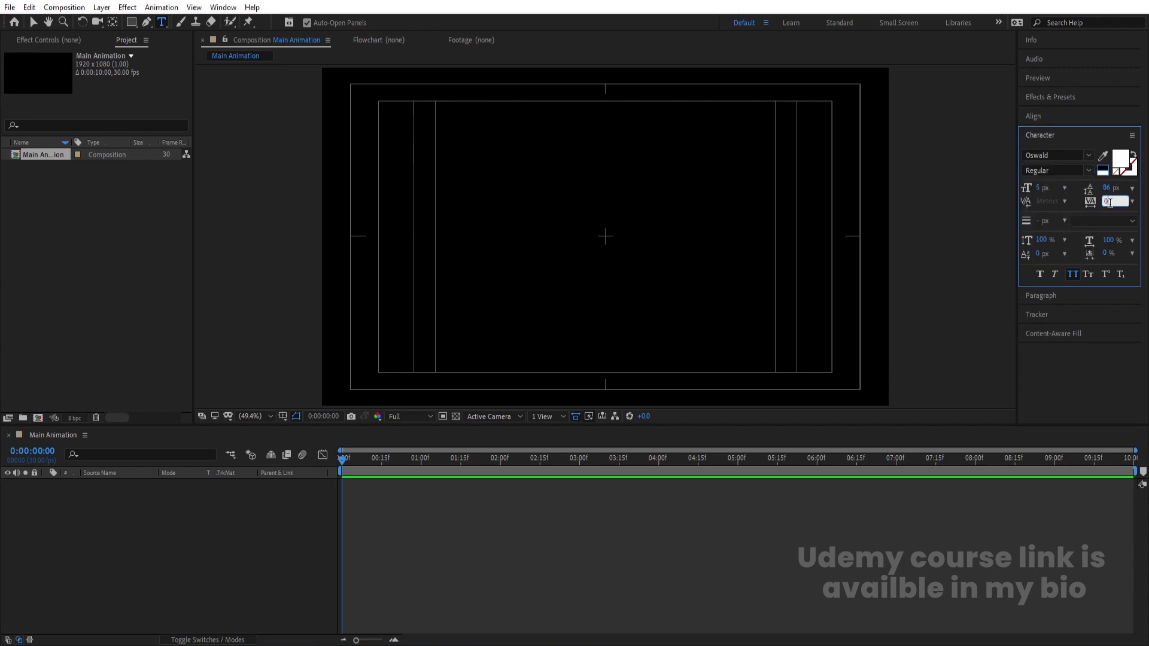
{"action": "left_click", "coordinate": [552, 238]}
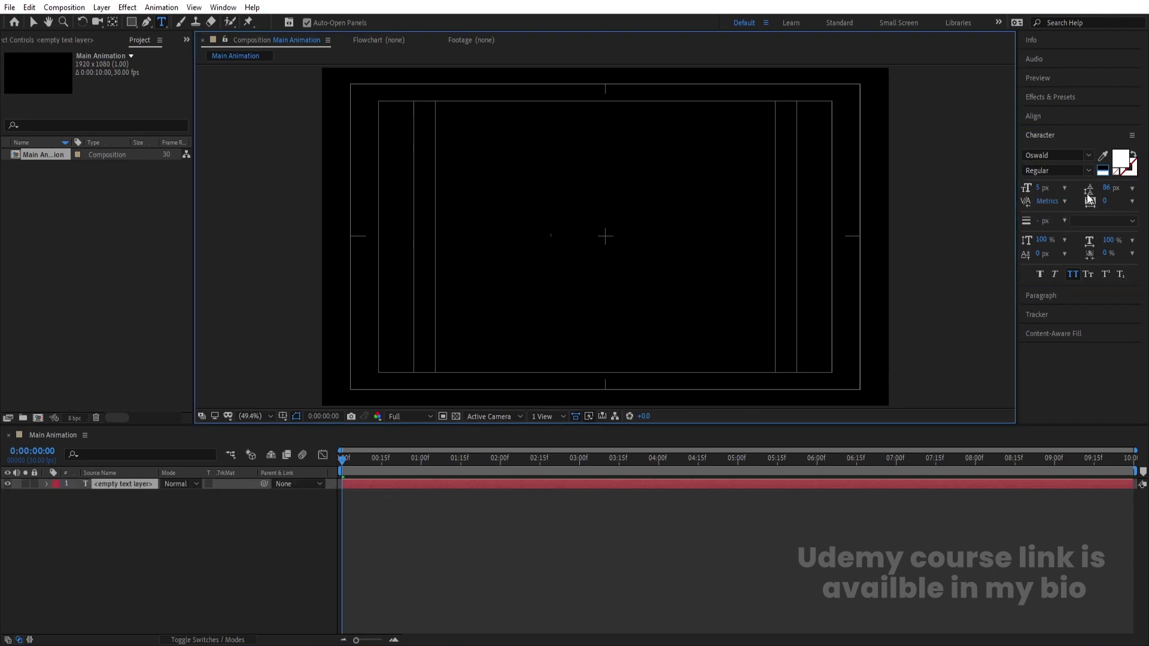
{"action": "left_click_drag", "start_coordinate": [1038, 189], "coordinate": [1065, 190]}
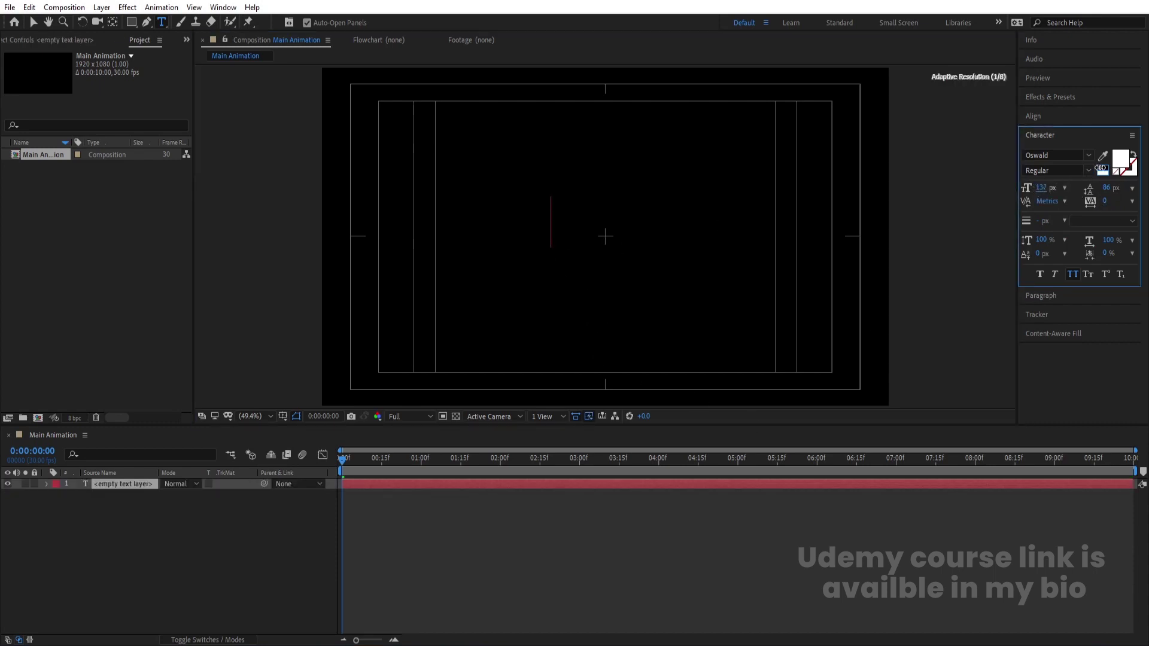
{"action": "left_click", "coordinate": [542, 201]}
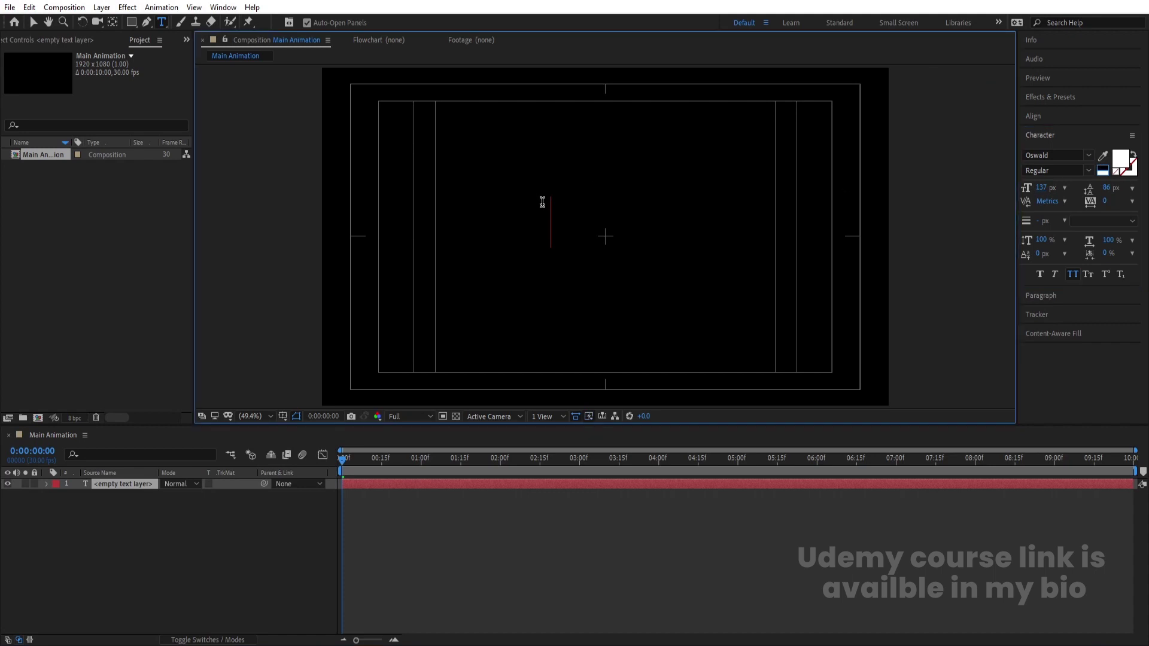
{"action": "type", "text": "MOTIO"}
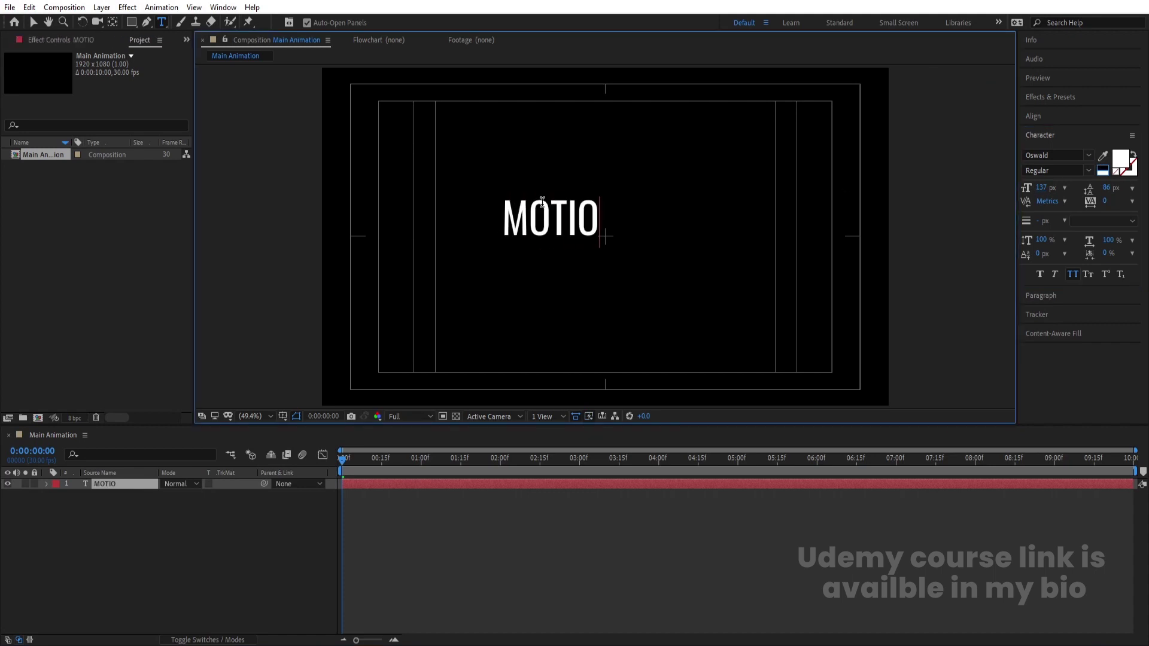
{"action": "type", "text": "N"}
{"action": "left_click", "coordinate": [114, 598]}
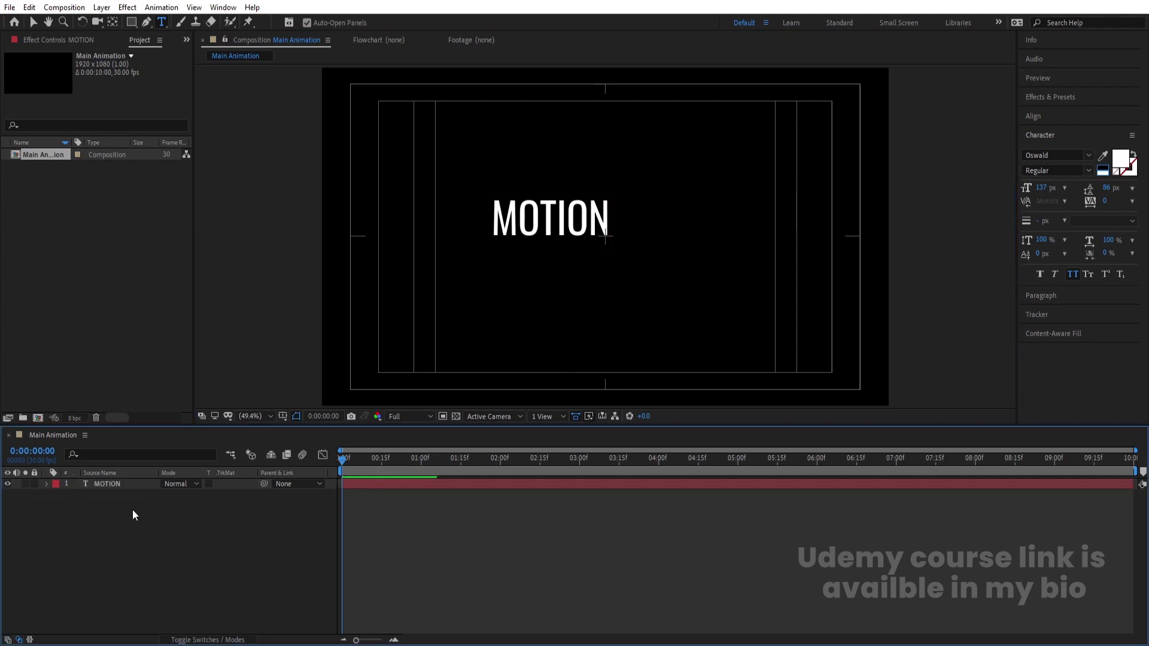
Centre MOTION's anchor point and align it to the composition's horizontal and vertical centre.
{"action": "left_click", "coordinate": [106, 489]}
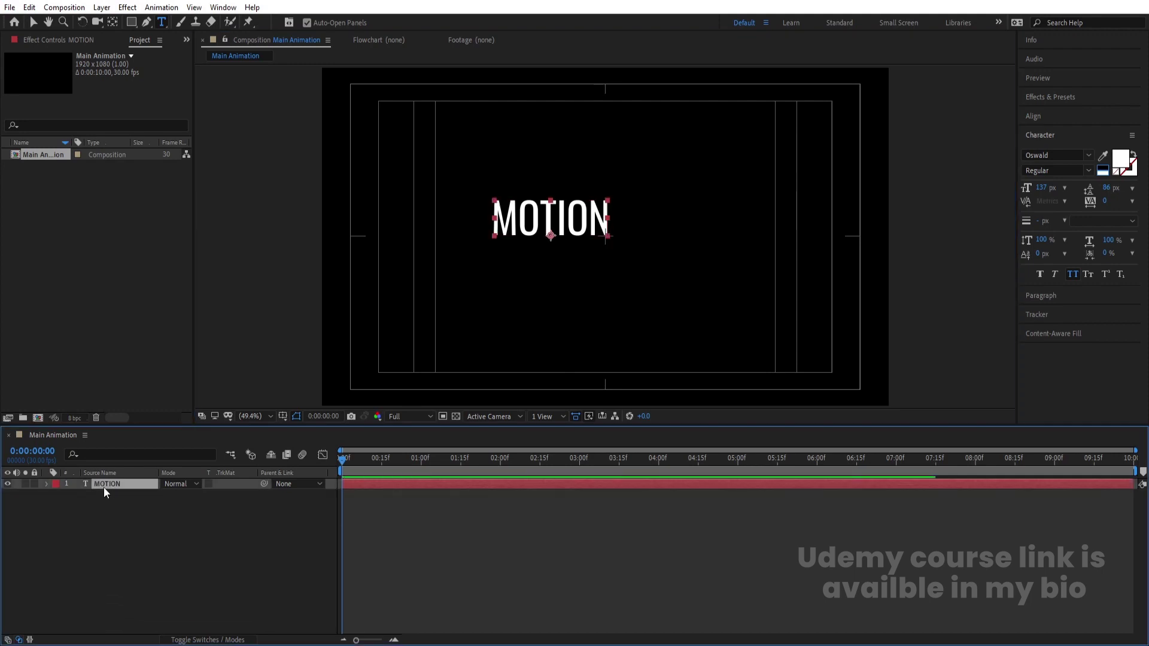
{"action": "key", "text": "ctrl+alt+Home"}
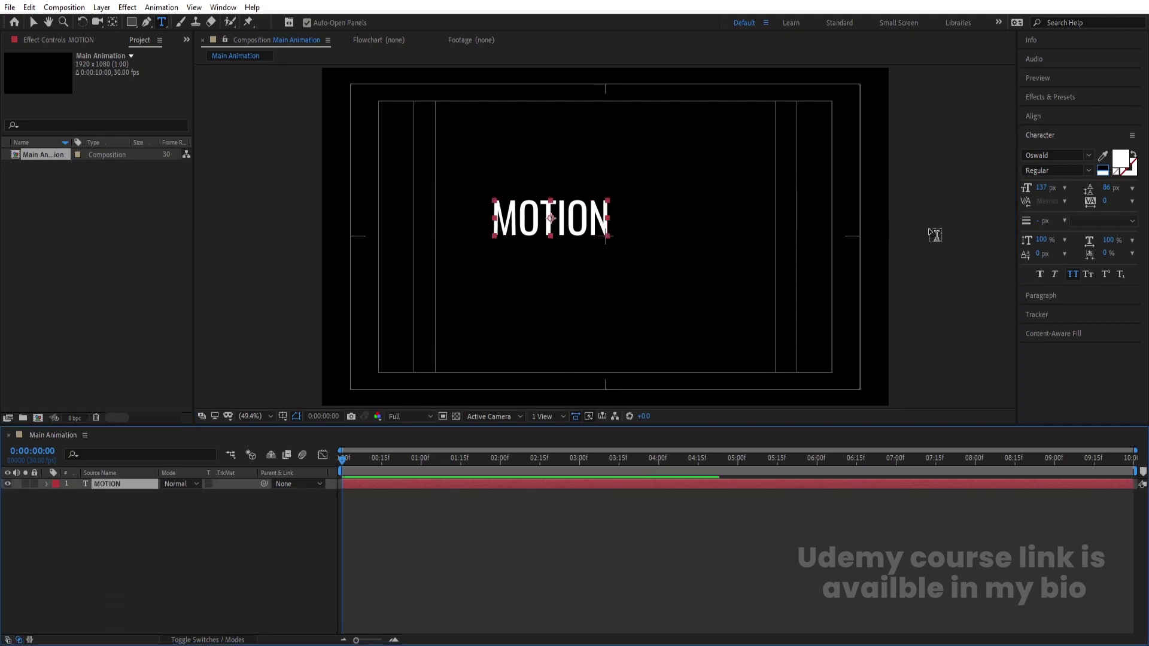
{"action": "left_click", "coordinate": [1032, 117]}
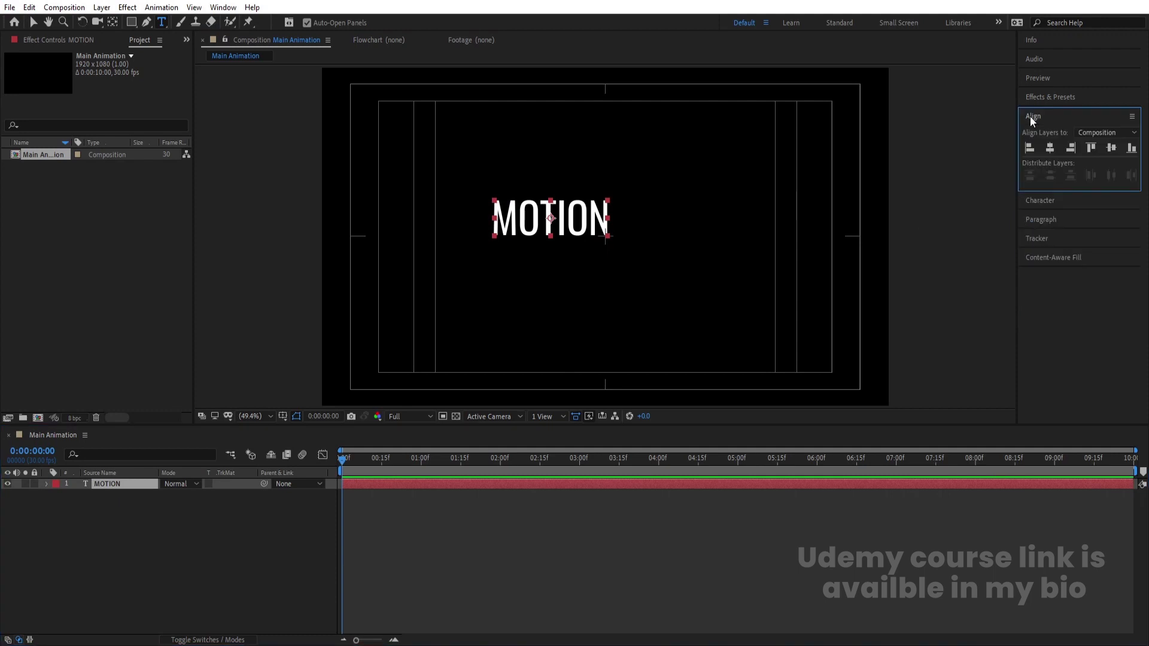
{"action": "left_click", "coordinate": [1050, 148]}
{"action": "left_click", "coordinate": [1112, 148]}
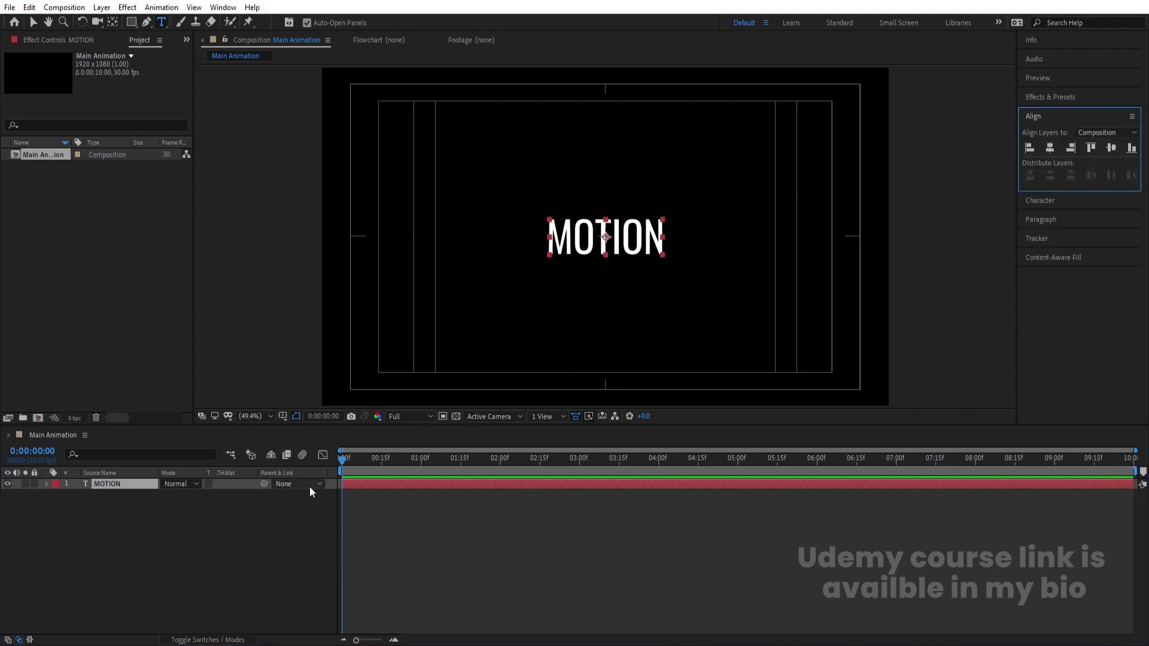
Scale MOTION to 153% and tighten its tracking to -28.
{"action": "key", "text": "s"}
{"action": "left_click_drag", "start_coordinate": [180, 495], "coordinate": [210, 497]}
{"action": "left_click", "coordinate": [206, 527]}
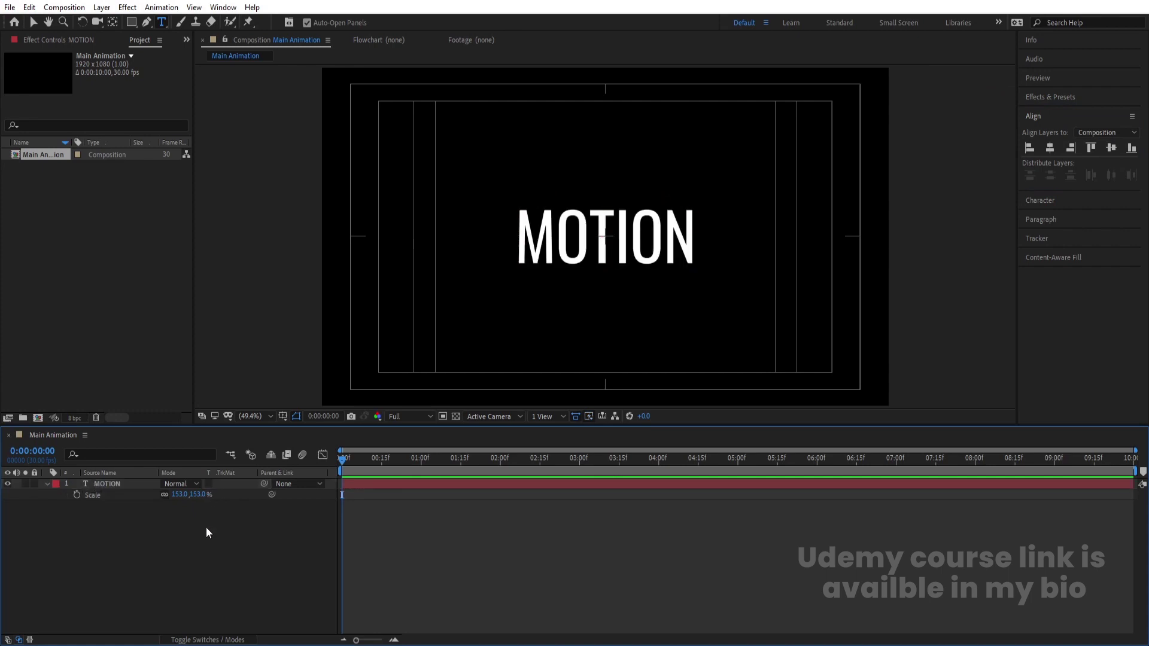
{"action": "left_click", "coordinate": [131, 486]}
{"action": "left_click", "coordinate": [1048, 204]}
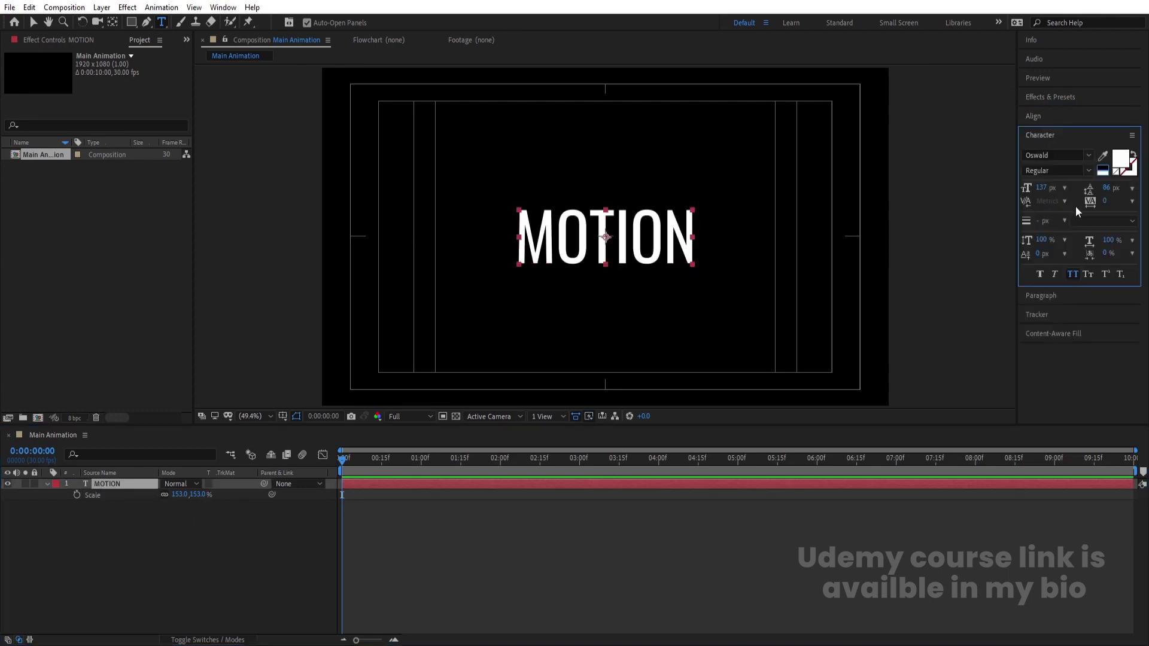
{"action": "left_click_drag", "start_coordinate": [1103, 200], "coordinate": [1091, 201]}
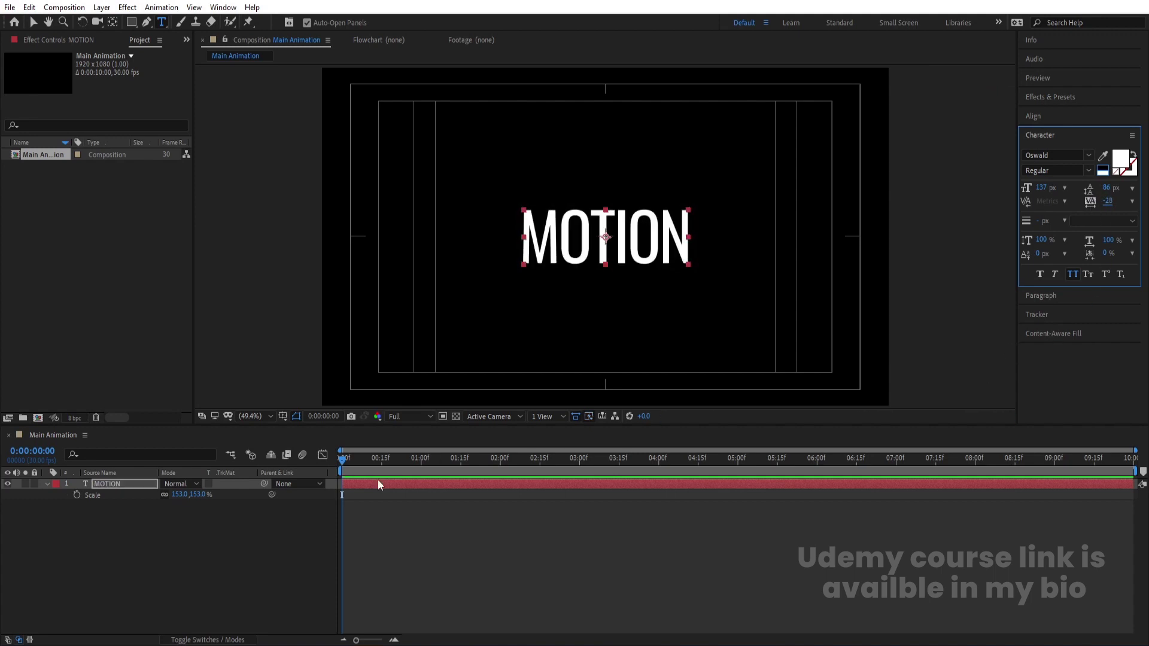
Duplicate the MOTION layer and move the copy below the original.
{"action": "left_click", "coordinate": [164, 523]}
{"action": "left_click", "coordinate": [102, 486]}
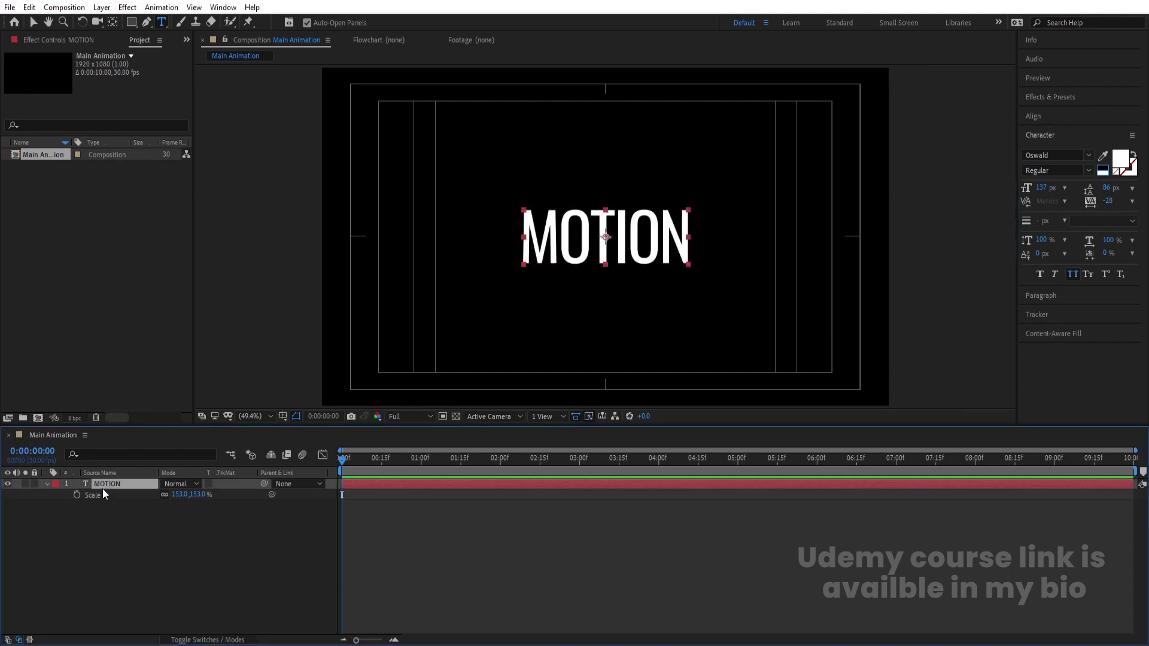
{"action": "key", "text": "ctrl+d"}
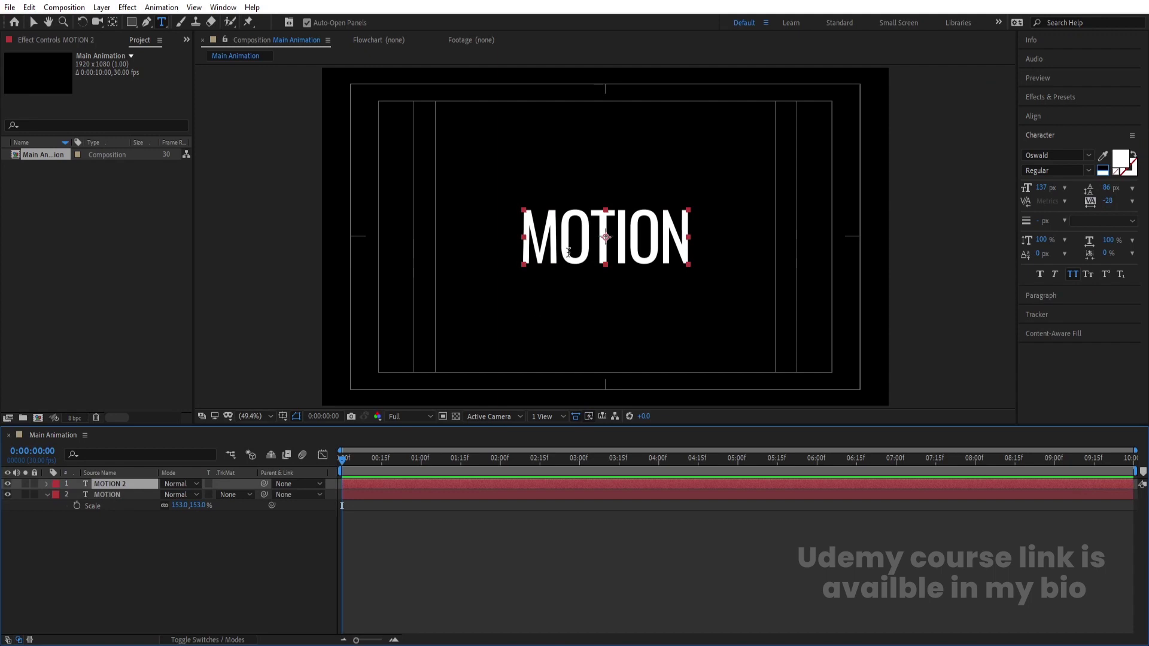
{"action": "key", "text": "v"}
{"action": "left_click_drag", "start_coordinate": [570, 252], "coordinate": [570, 309]}
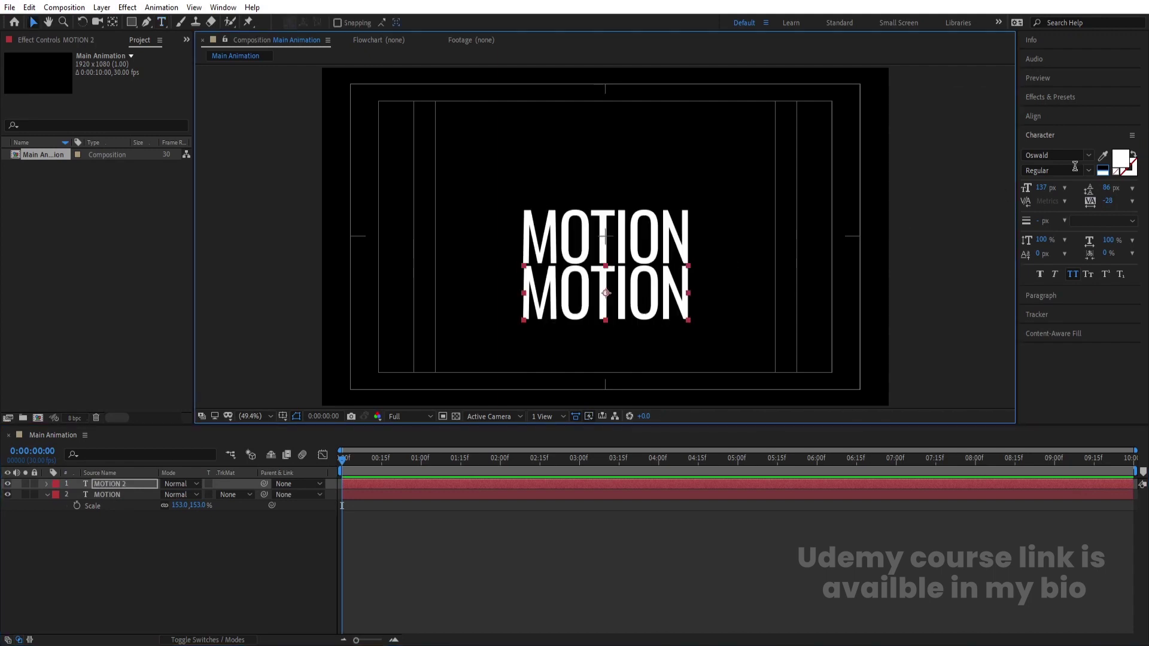
Change the copy to Oswald ExtraLight and retype its text as GRAPHICS.
{"action": "left_click", "coordinate": [1089, 171]}
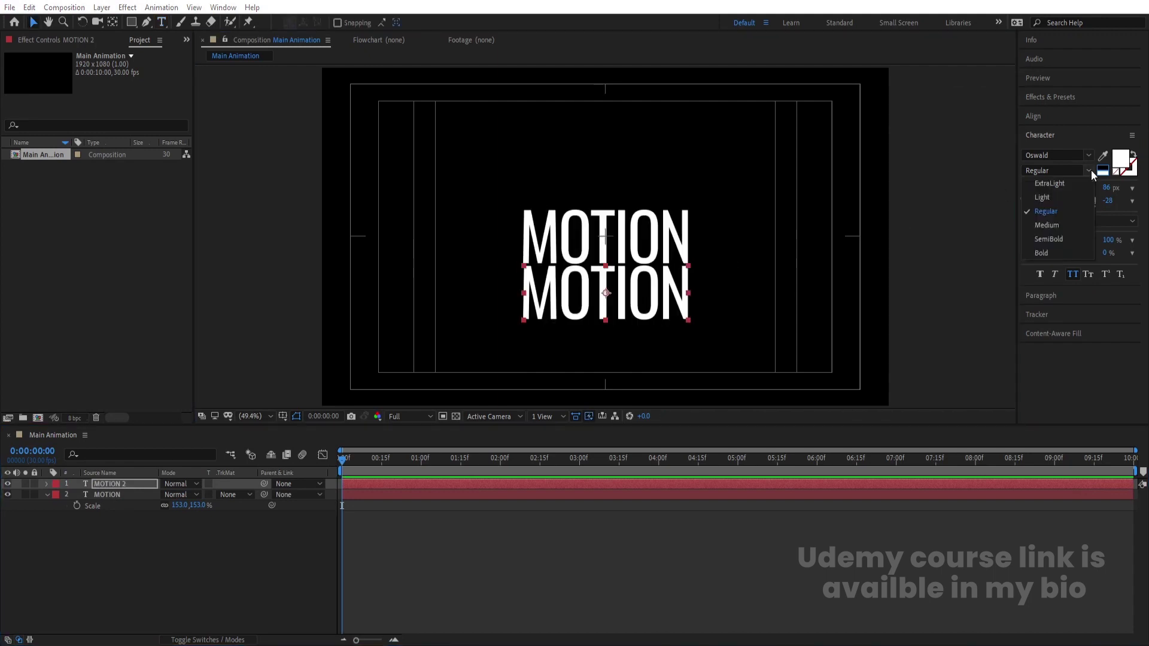
{"action": "left_click", "coordinate": [1058, 181]}
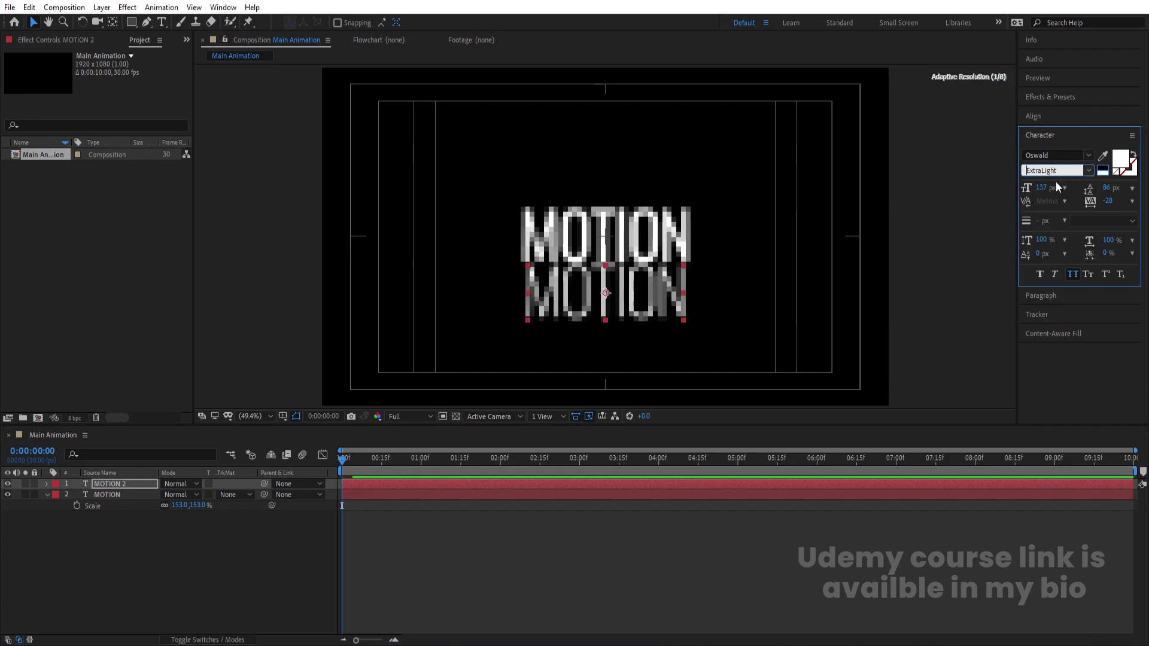
{"action": "double_click", "coordinate": [660, 292]}
{"action": "type", "text": "GRAPHICS"}
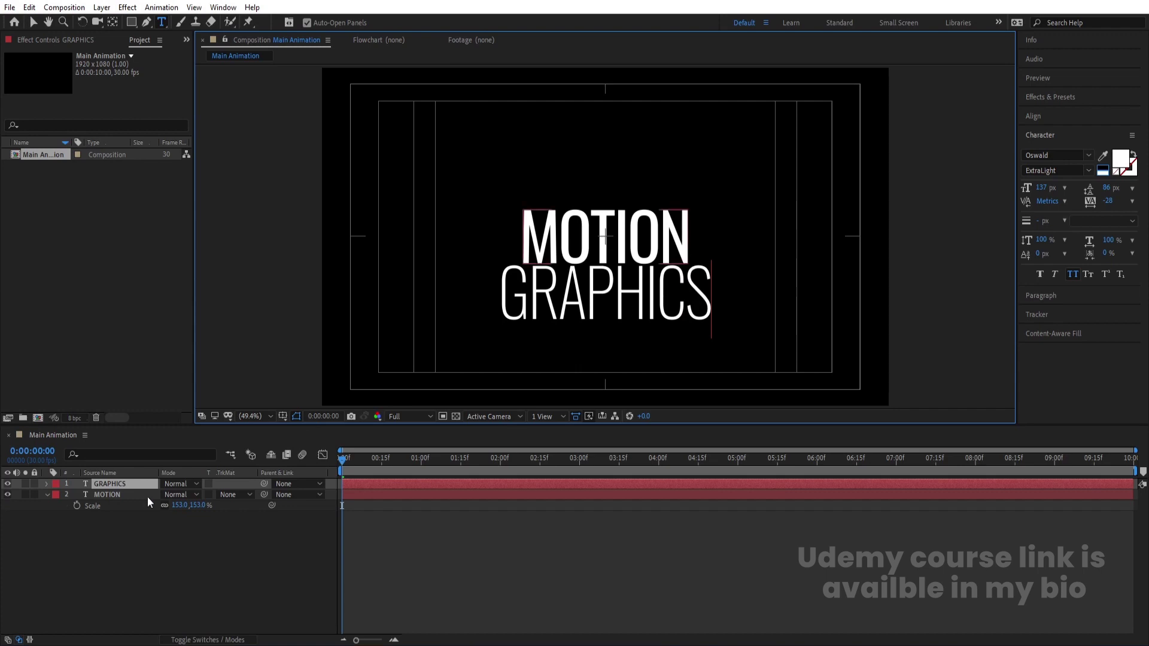
{"action": "left_click", "coordinate": [128, 504]}
Scale the GRAPHICS layer down, trying 10% and then 40%.
{"action": "left_click", "coordinate": [116, 484]}
{"action": "key", "text": "s"}
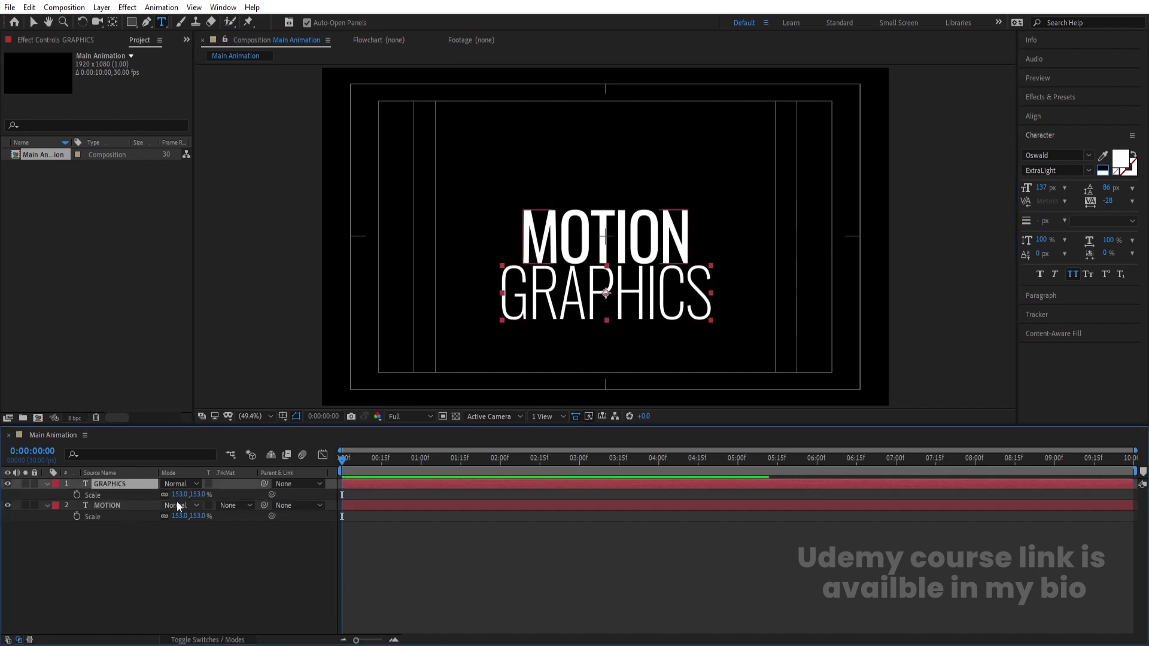
{"action": "left_click", "coordinate": [180, 496]}
{"action": "type", "text": "10"}
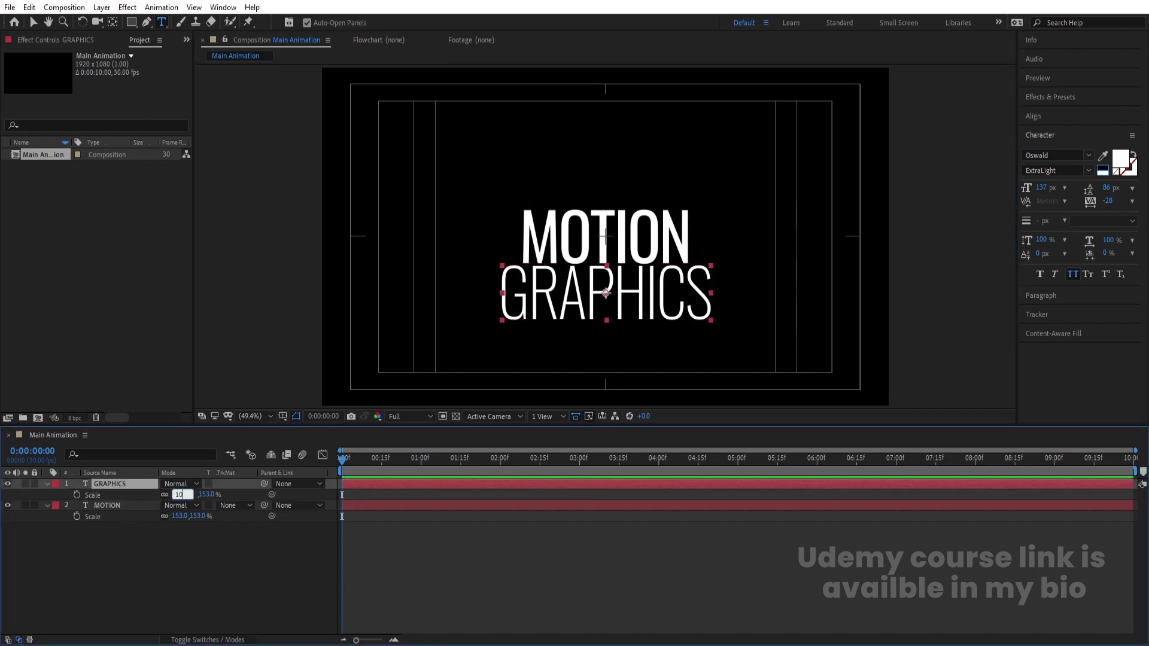
{"action": "key", "text": "Return"}
{"action": "left_click", "coordinate": [178, 495]}
{"action": "type", "text": "40"}
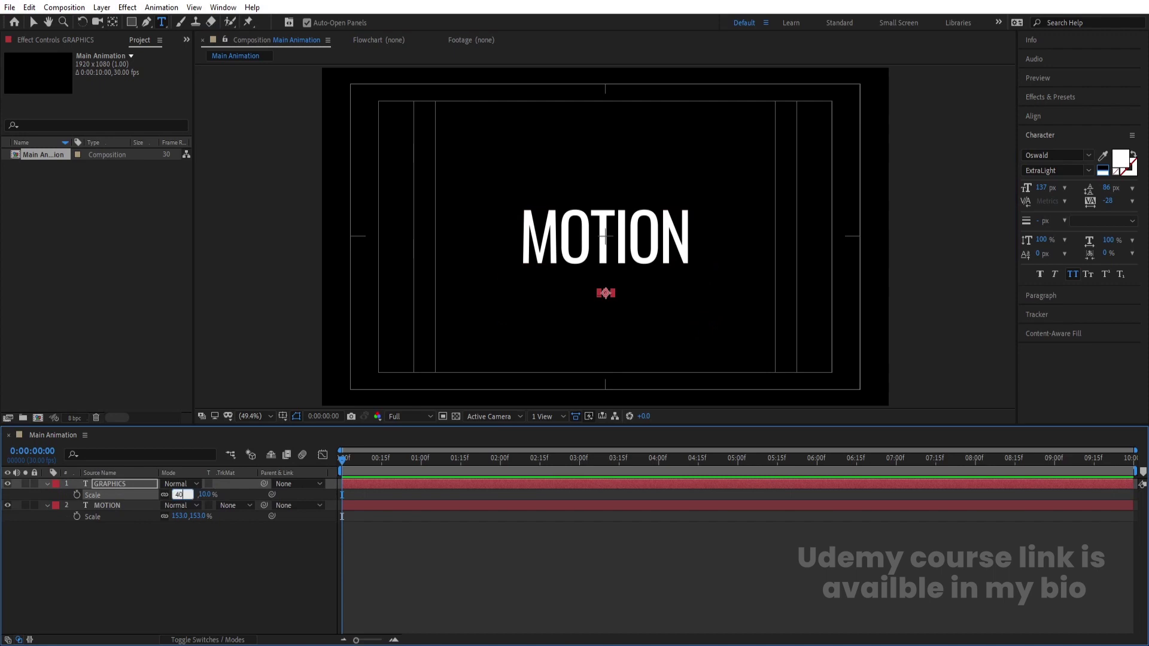
{"action": "key", "text": "Return"}
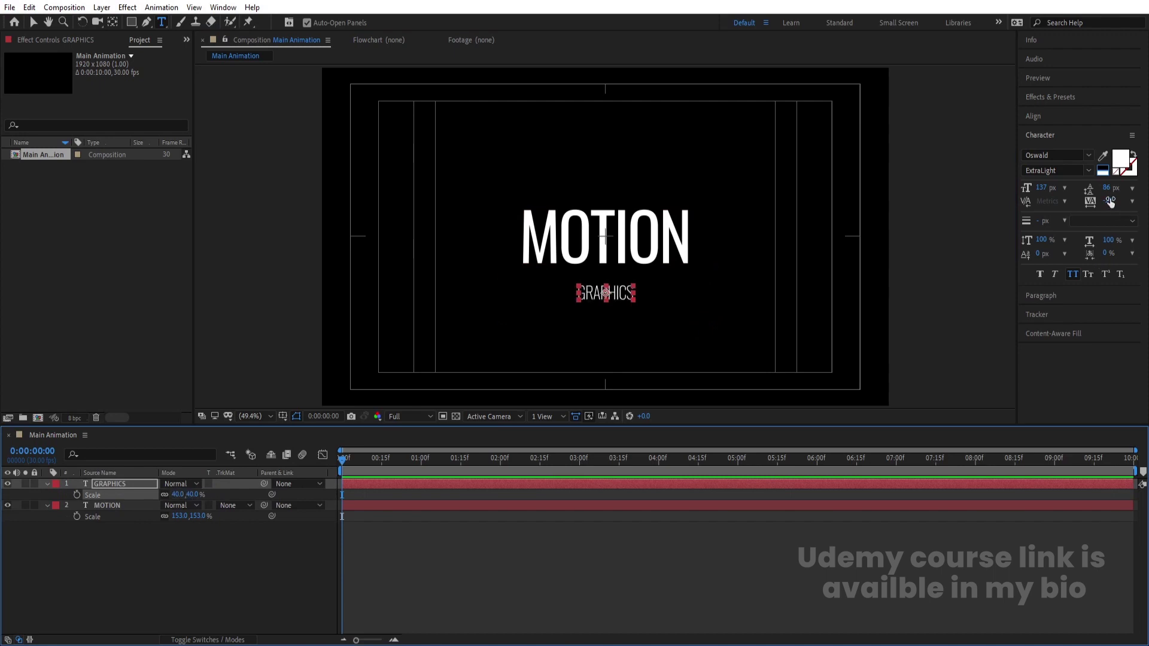
Widen GRAPHICS tracking to 1000 and set its scale to 35%.
{"action": "left_click", "coordinate": [1111, 201]}
{"action": "type", "text": "100"}
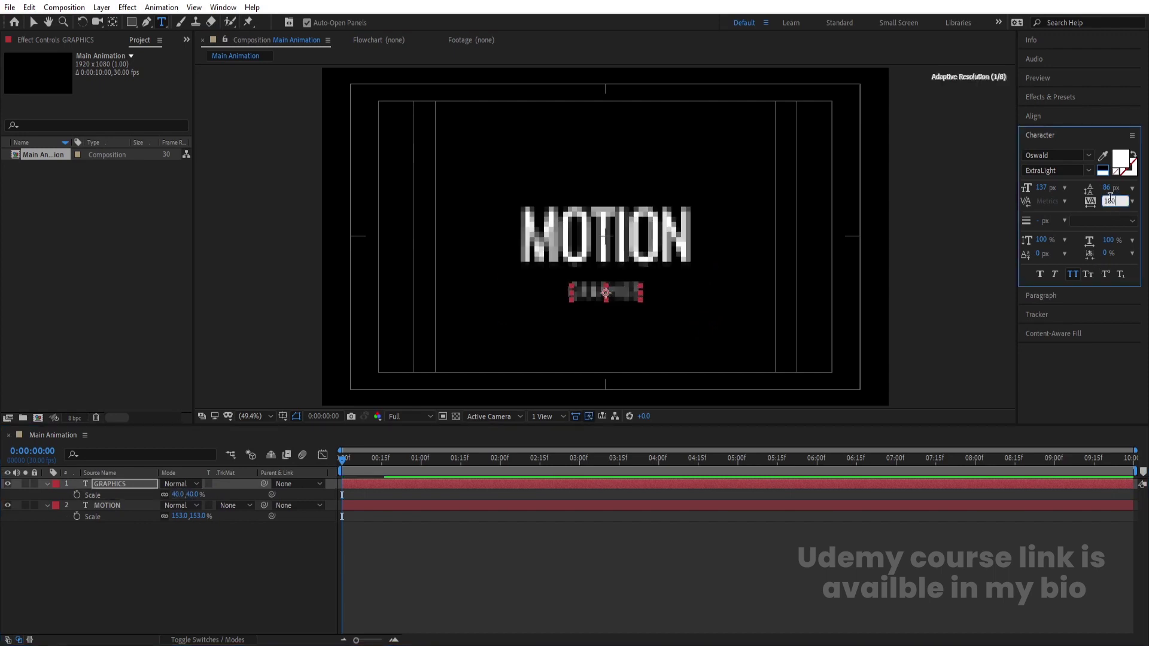
{"action": "key", "text": "Return"}
{"action": "left_click", "coordinate": [1114, 201]}
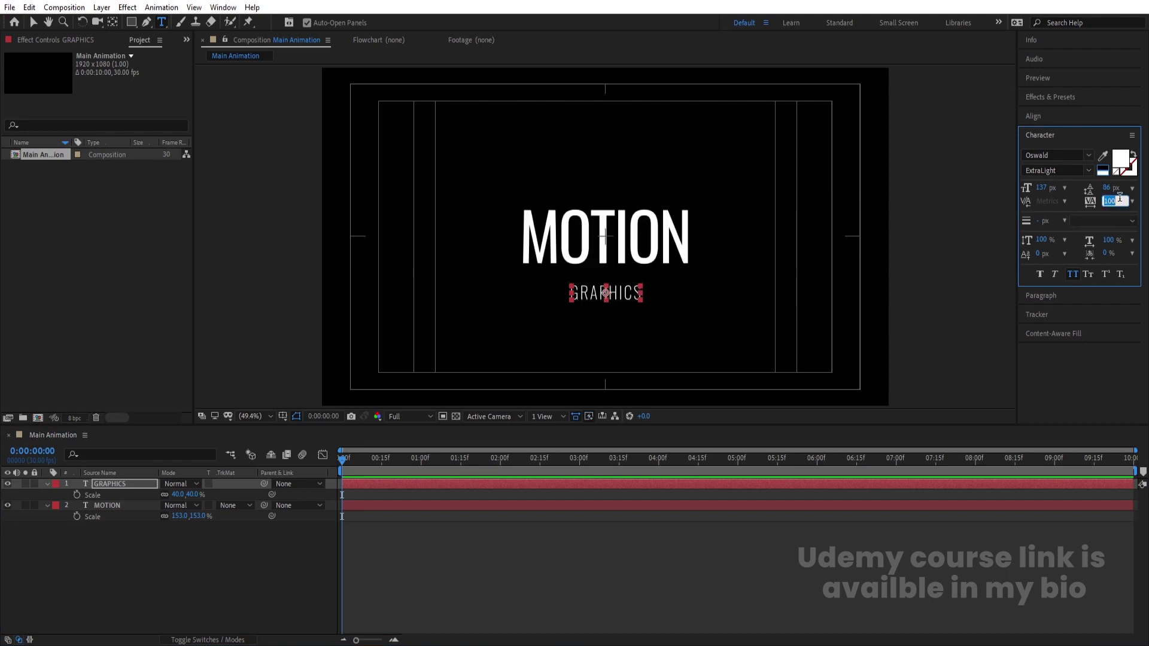
{"action": "type", "text": "1000"}
{"action": "key", "text": "Return"}
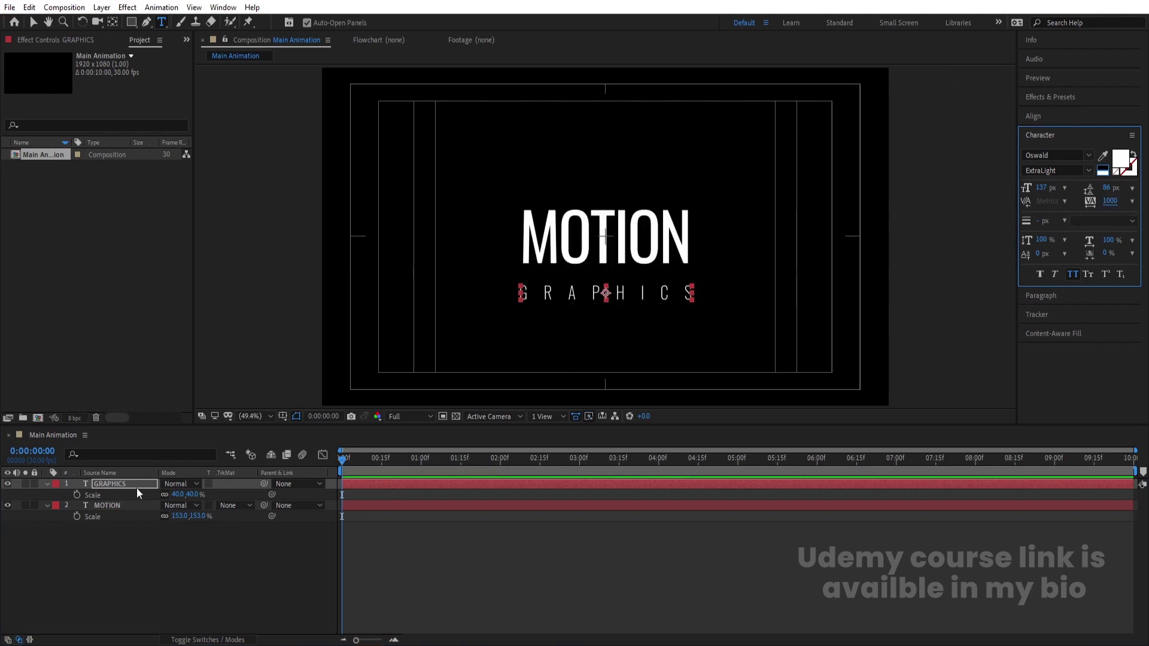
{"action": "left_click", "coordinate": [179, 495]}
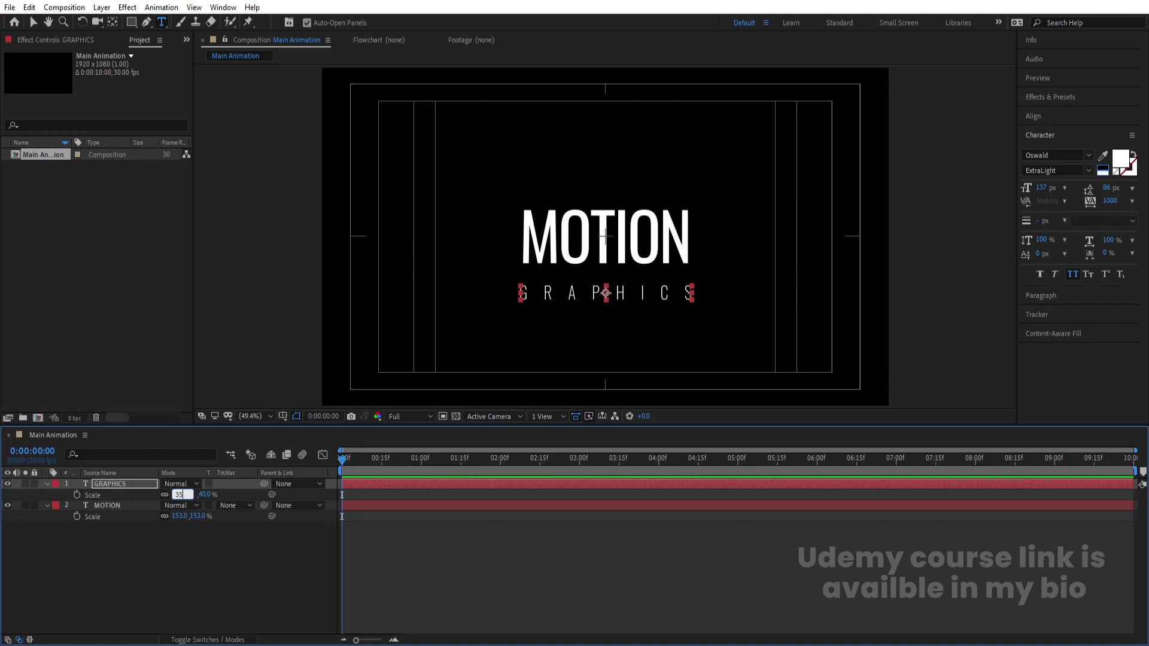
{"action": "type", "text": "35"}
{"action": "key", "text": "Return"}
Scale GRAPHICS to 38% and move it up directly beneath MOTION.
{"action": "scroll", "coordinate": [636, 246], "scroll_direction": "up", "scroll_amount": 2}
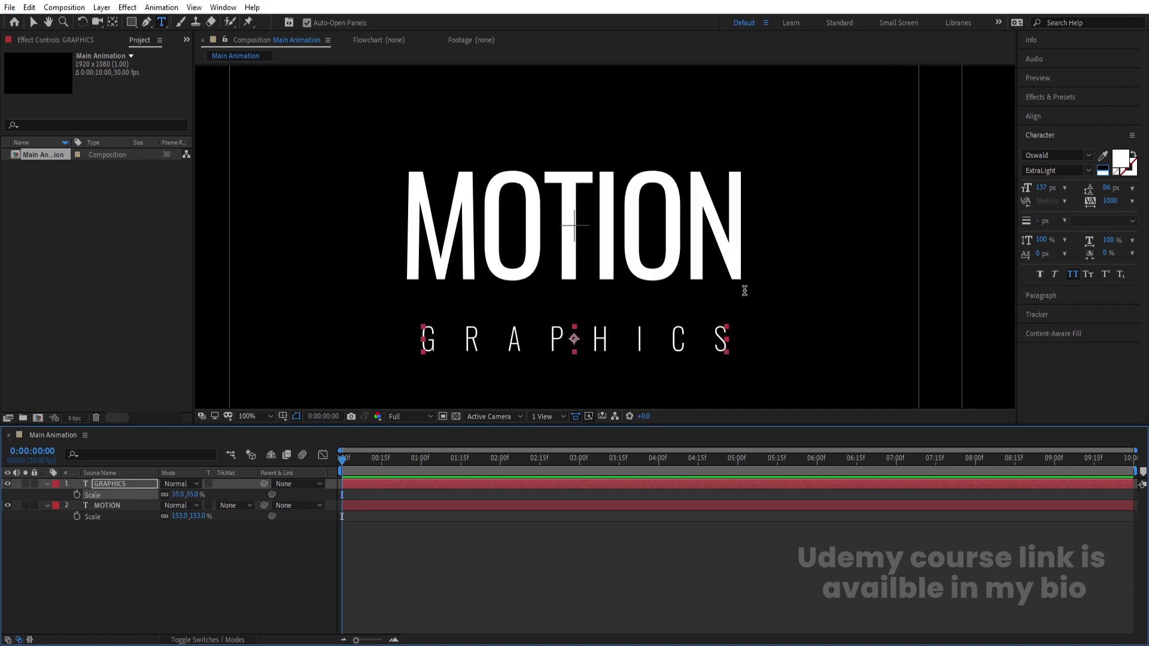
{"action": "left_click_drag", "start_coordinate": [177, 495], "coordinate": [181, 496]}
{"action": "key", "text": "v"}
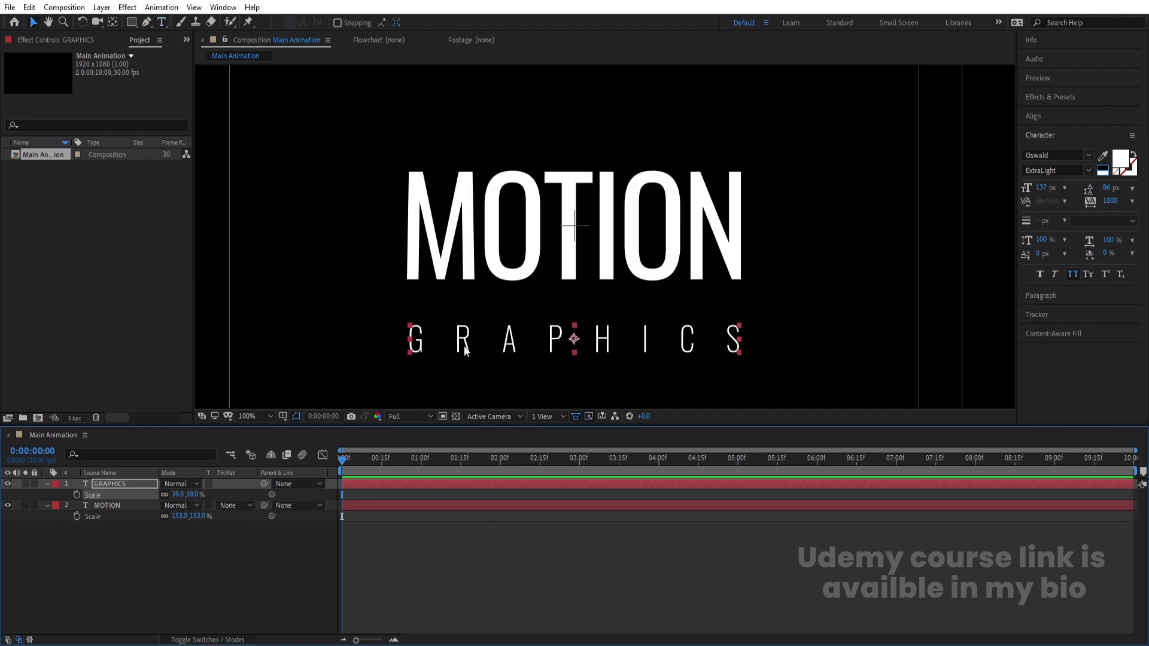
{"action": "left_click", "coordinate": [473, 347]}
{"action": "left_click_drag", "start_coordinate": [473, 347], "coordinate": [463, 313]}
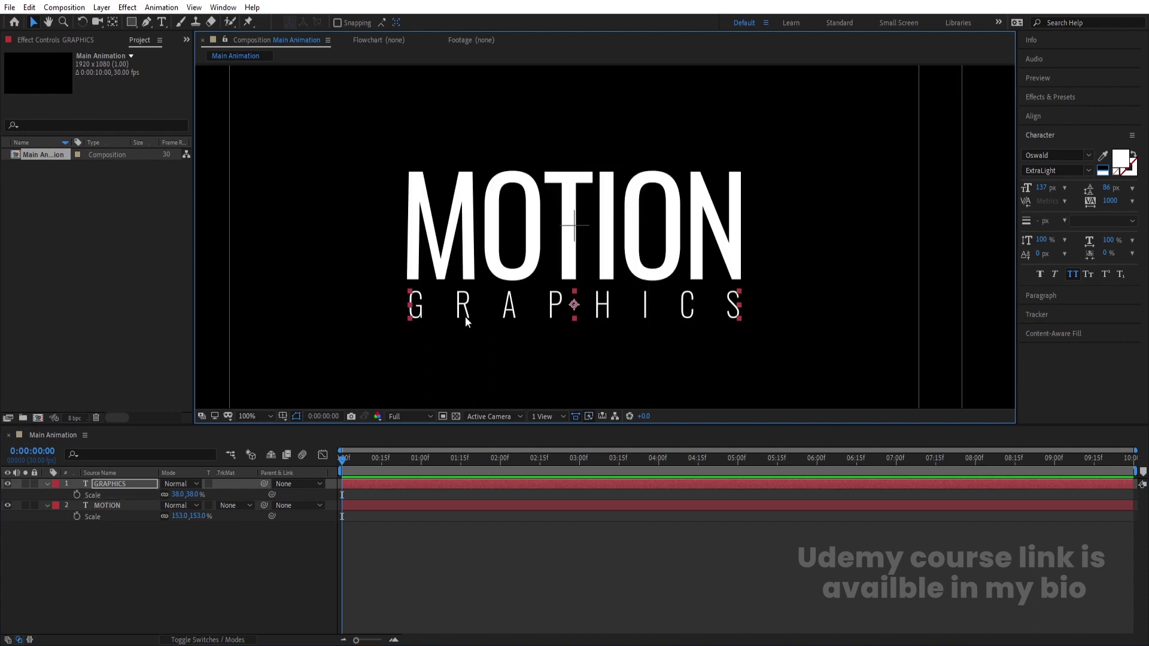
Deselect the layer and set the viewer magnification to Fit.
{"action": "left_click", "coordinate": [211, 558]}
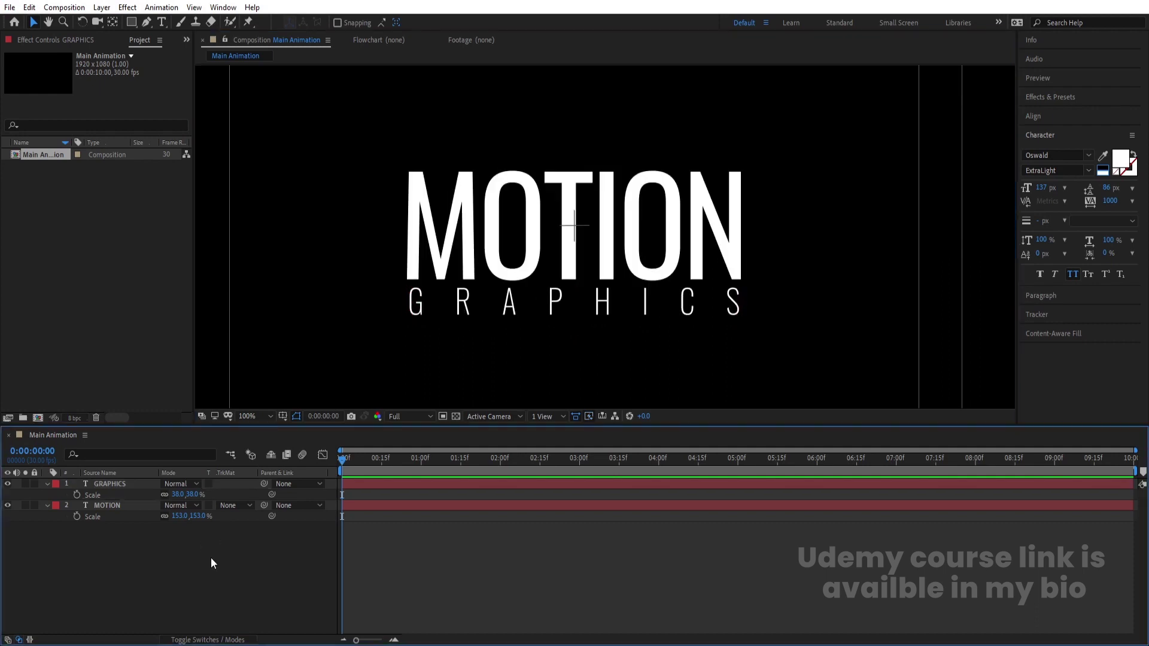
{"action": "left_click", "coordinate": [259, 419]}
{"action": "left_click", "coordinate": [267, 192]}
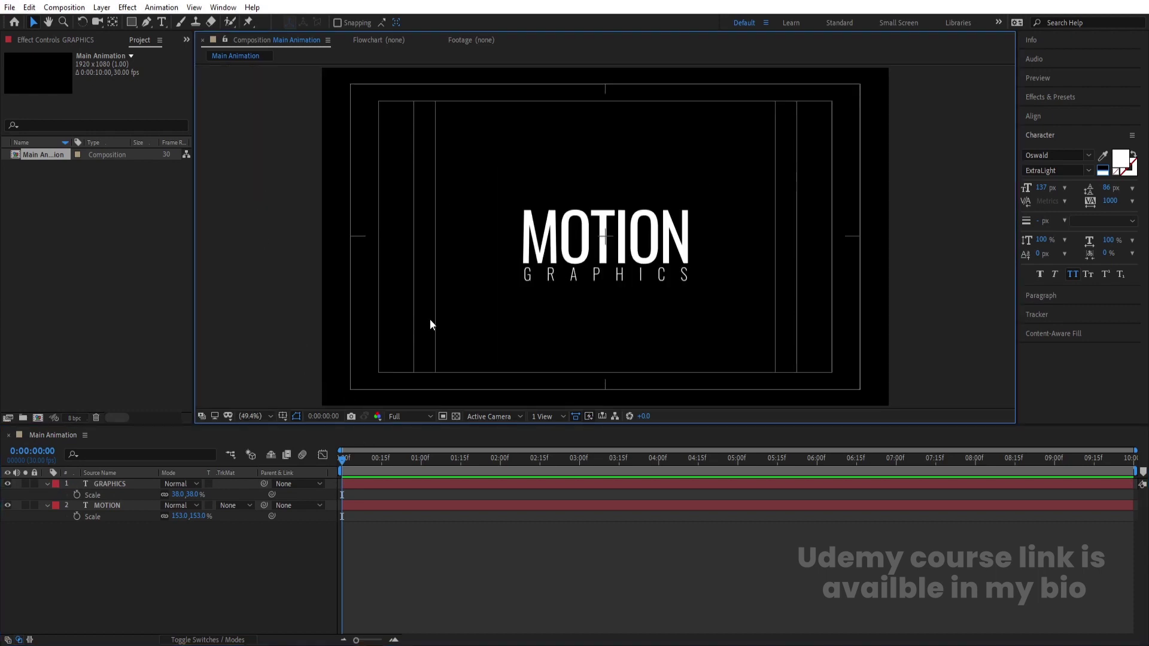
Select the Rectangle tool and set the fill for new shapes to None.
{"action": "left_click", "coordinate": [133, 22]}
{"action": "left_click_drag", "start_coordinate": [134, 27], "coordinate": [169, 24]}
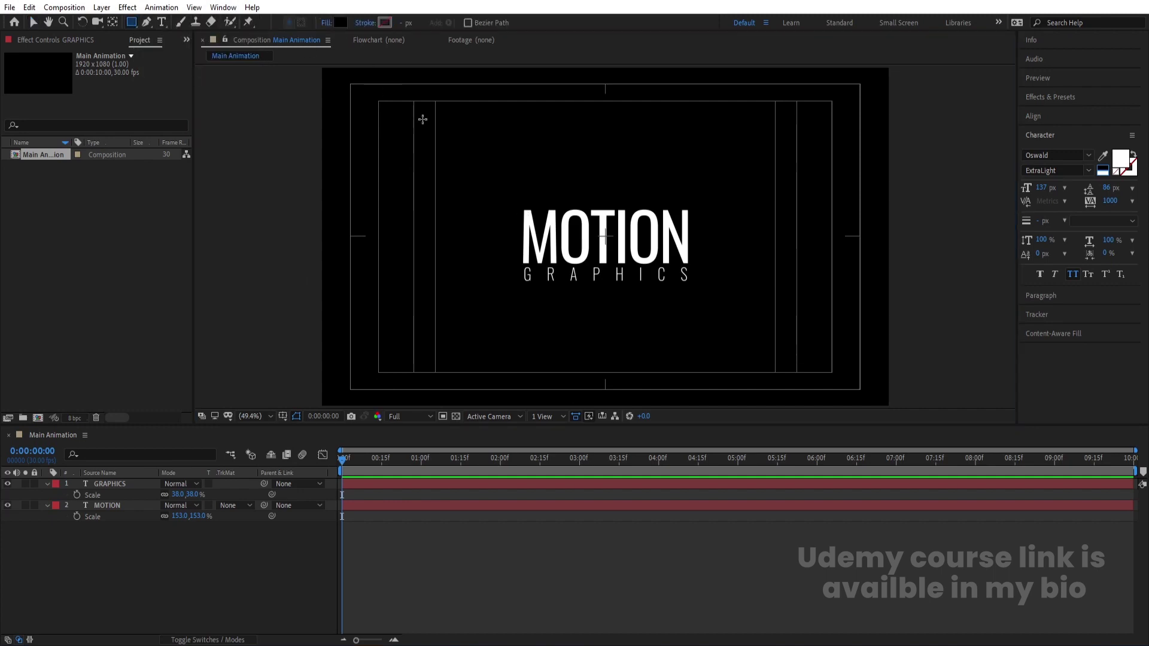
{"action": "left_click", "coordinate": [326, 23]}
{"action": "left_click", "coordinate": [514, 287]}
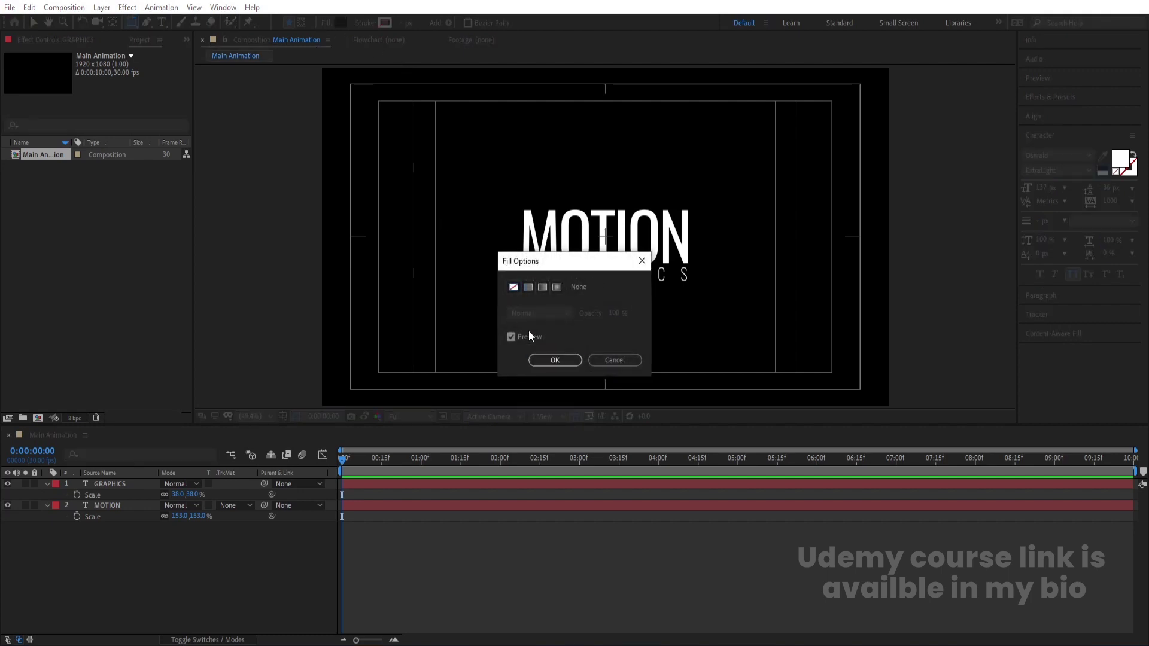
{"action": "left_click", "coordinate": [554, 361]}
Set the stroke to white and draw a rectangle around MOTION GRAPHICS.
{"action": "left_click", "coordinate": [386, 23]}
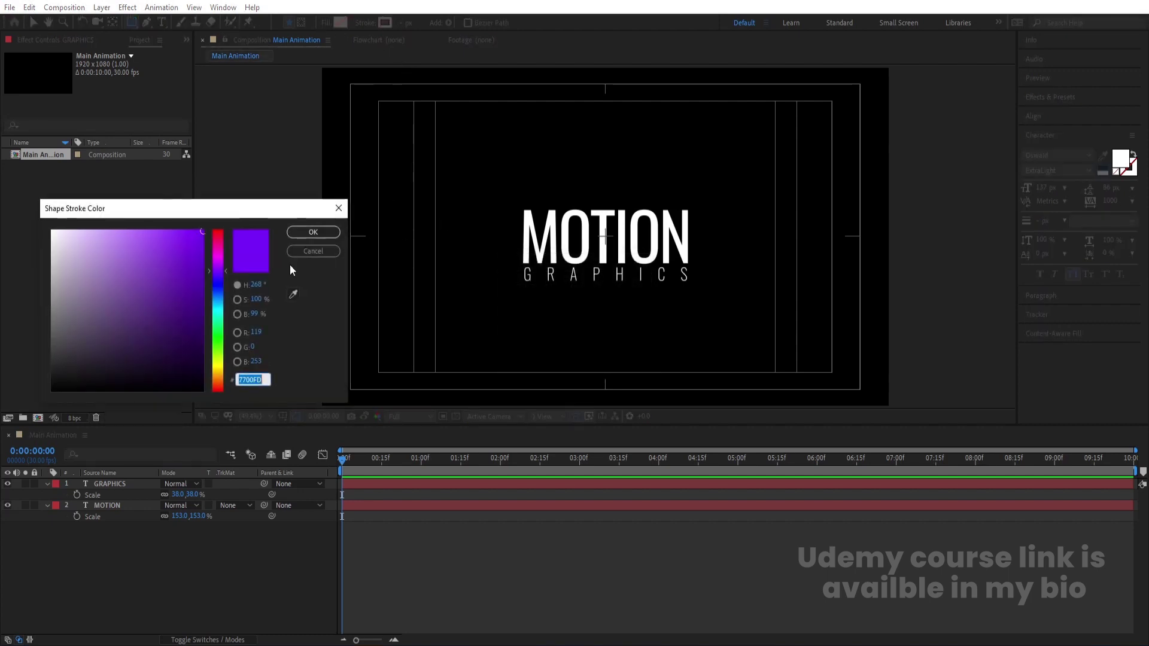
{"action": "left_click_drag", "start_coordinate": [139, 266], "coordinate": [2, 173]}
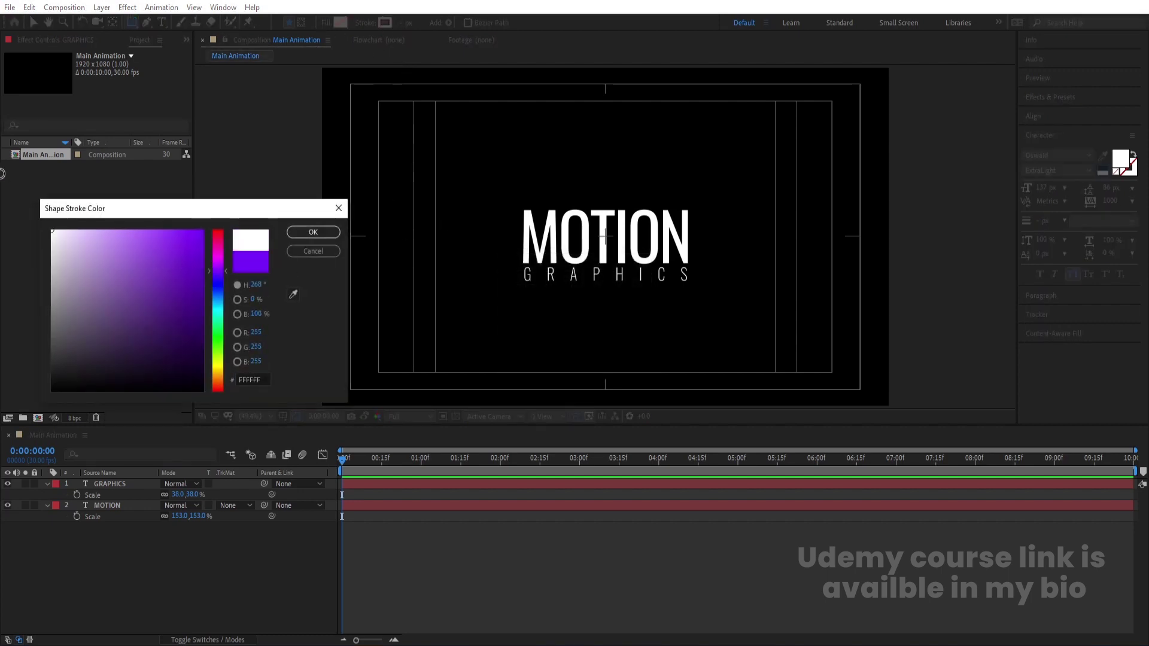
{"action": "left_click", "coordinate": [313, 232]}
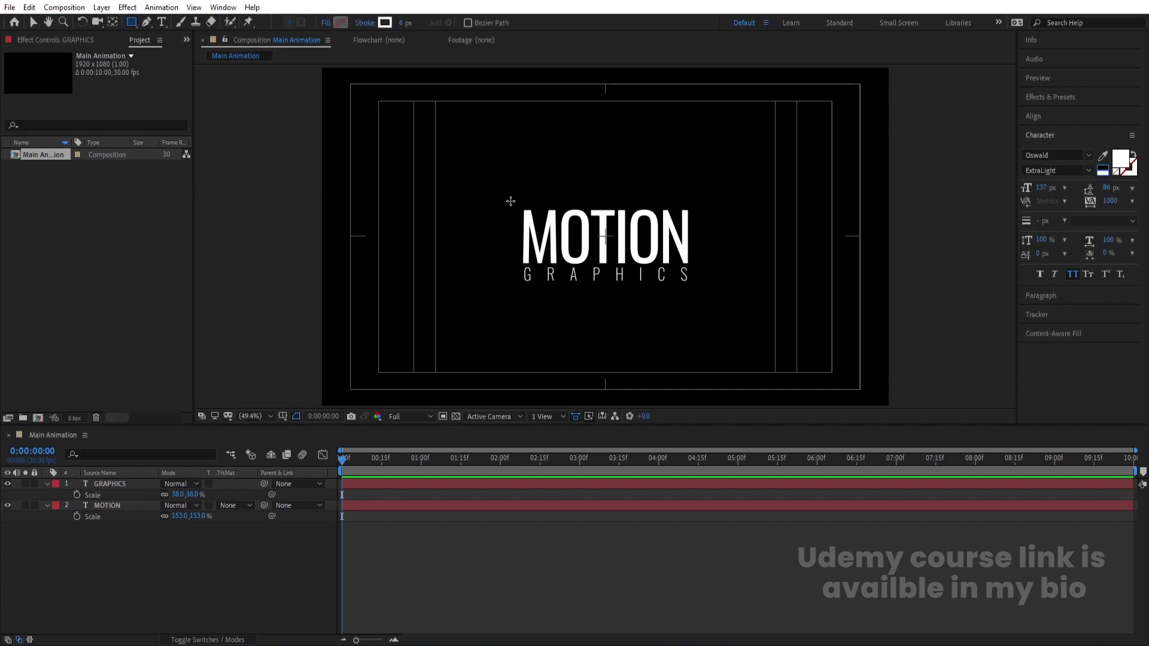
{"action": "left_click_drag", "start_coordinate": [511, 201], "coordinate": [701, 292]}
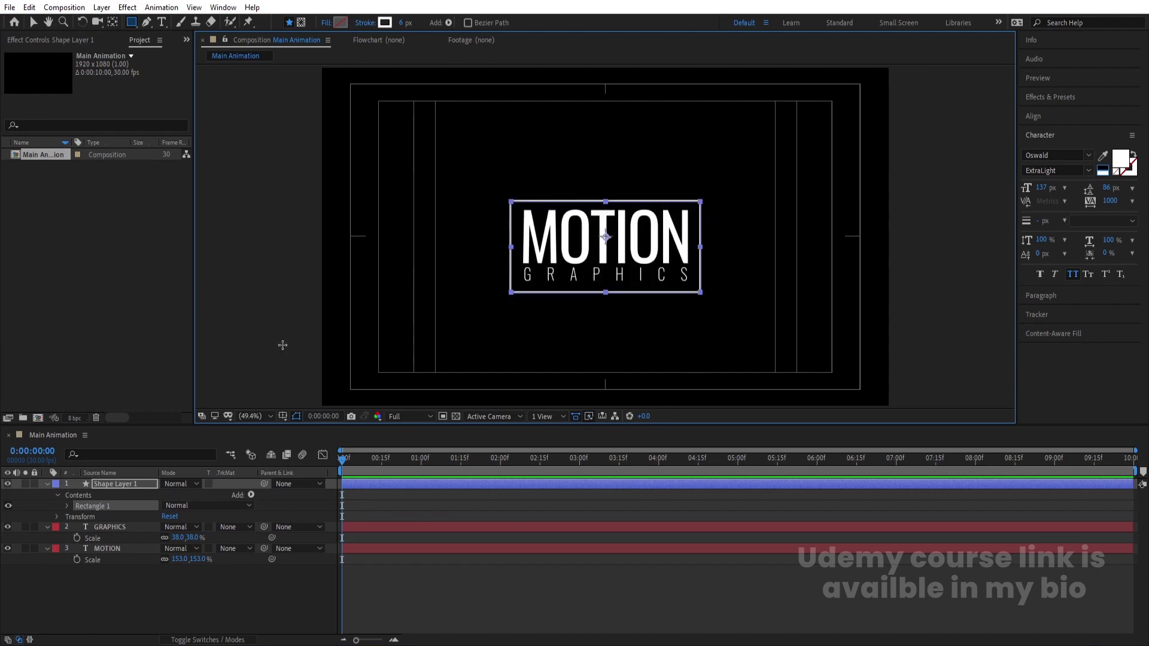
Centre Shape Layer 1's anchor point and lock all three layers.
{"action": "left_click", "coordinate": [114, 474]}
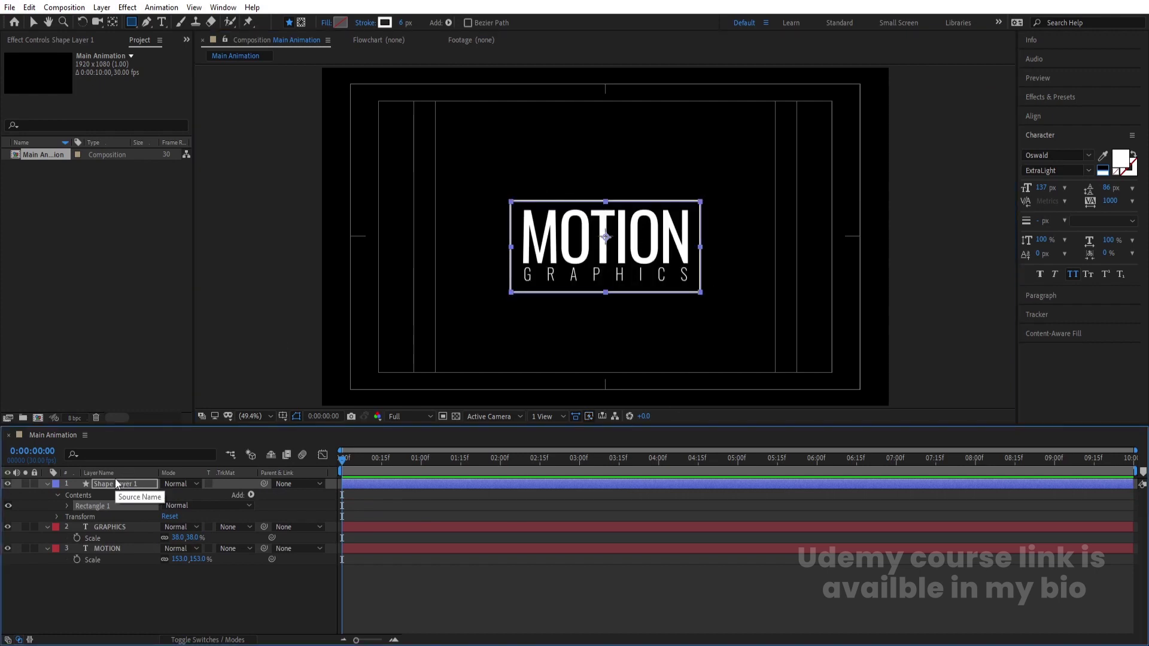
{"action": "key", "text": "ctrl+alt+Home"}
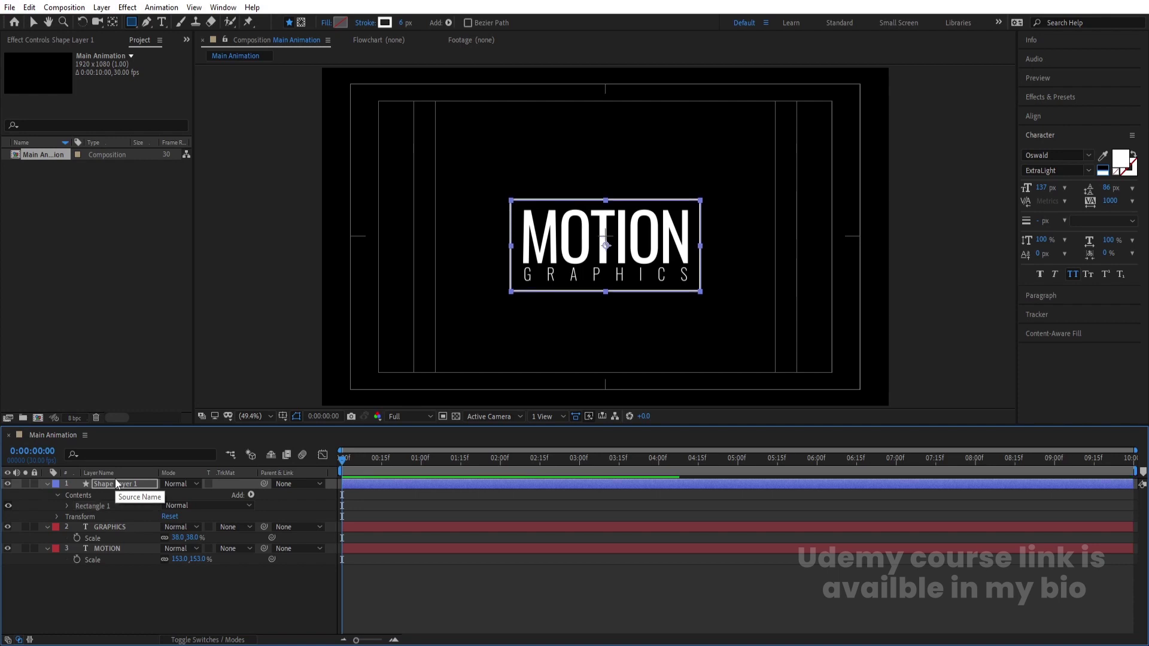
{"action": "left_click", "coordinate": [361, 494]}
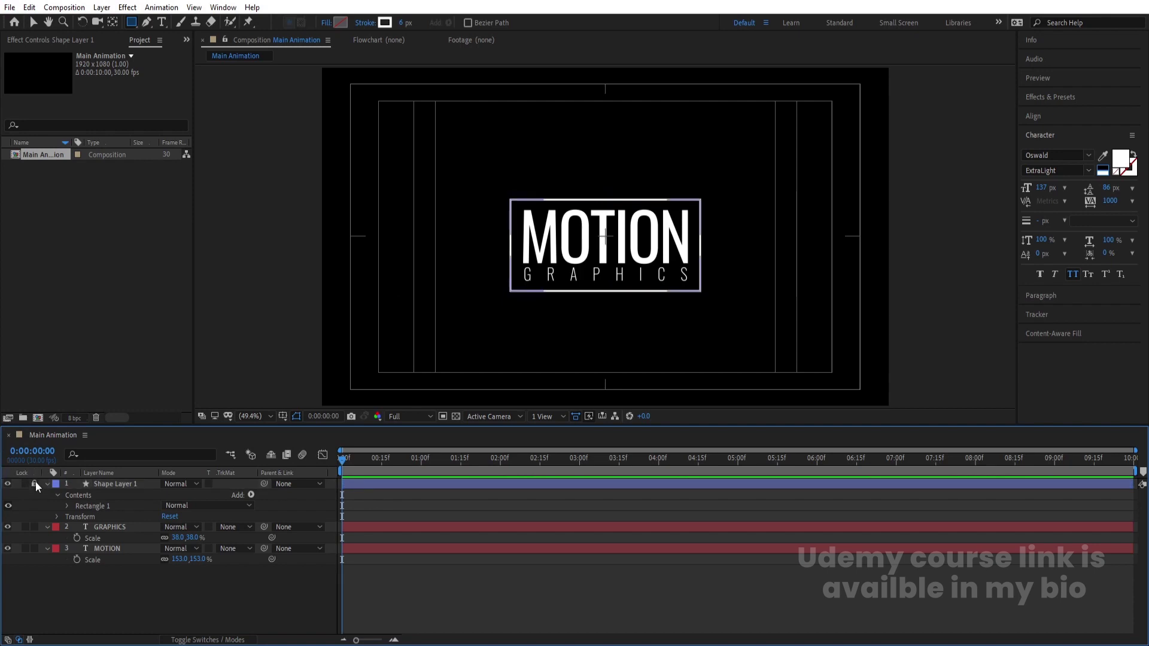
{"action": "left_click_drag", "start_coordinate": [34, 484], "coordinate": [31, 571]}
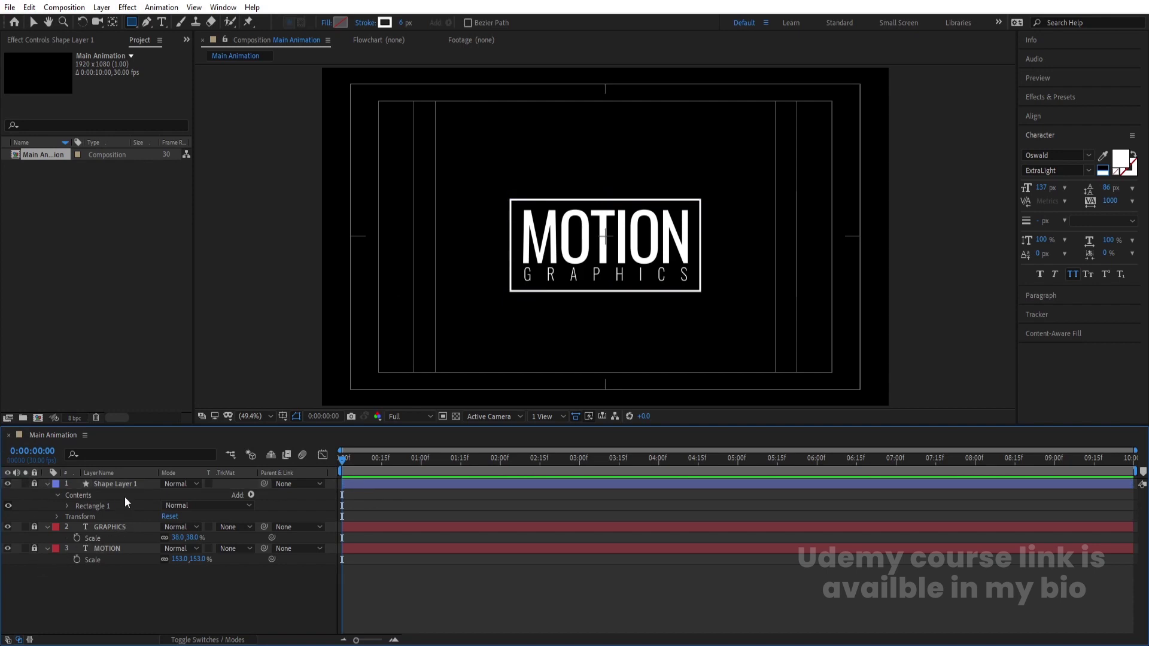
Select the Pen tool and change its stroke colour to red (FF0000).
{"action": "left_click", "coordinate": [147, 23]}
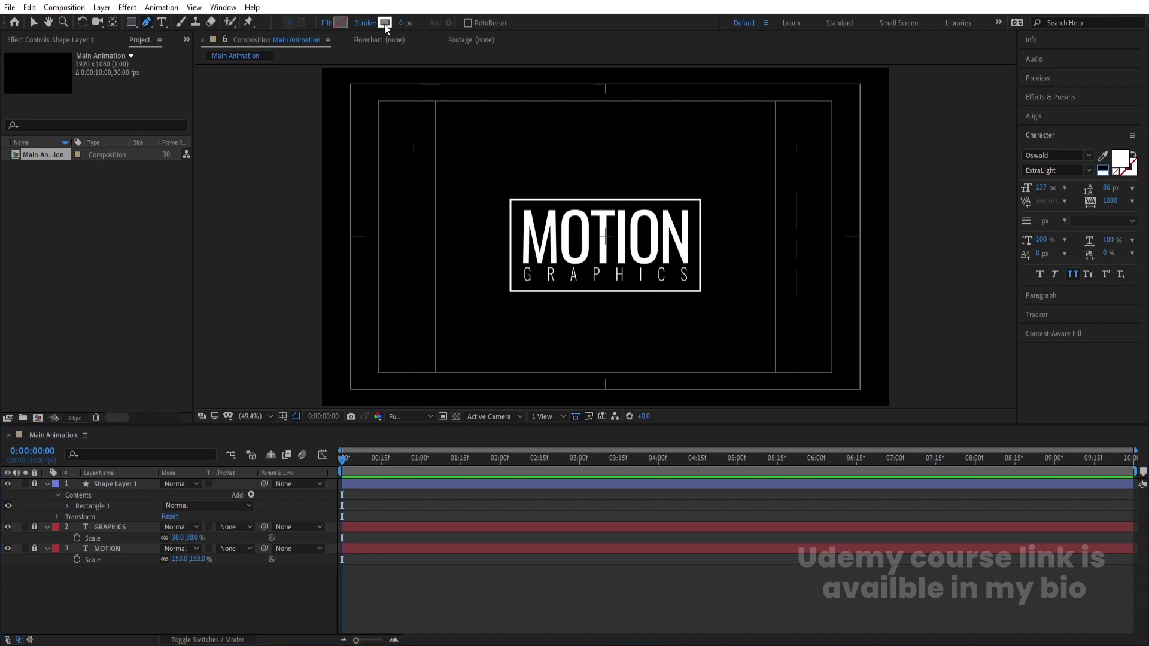
{"action": "left_click", "coordinate": [385, 22]}
{"action": "left_click_drag", "start_coordinate": [186, 232], "coordinate": [350, 223]}
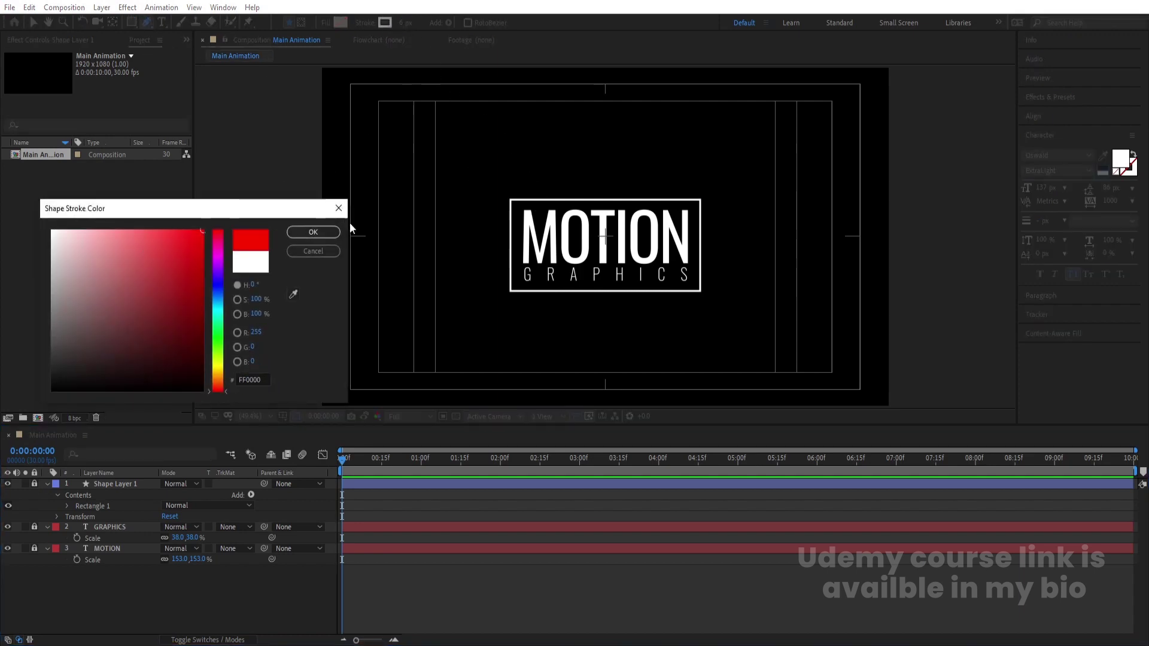
{"action": "left_click", "coordinate": [312, 233]}
{"action": "scroll", "coordinate": [508, 192], "scroll_direction": "up", "scroll_amount": 4}
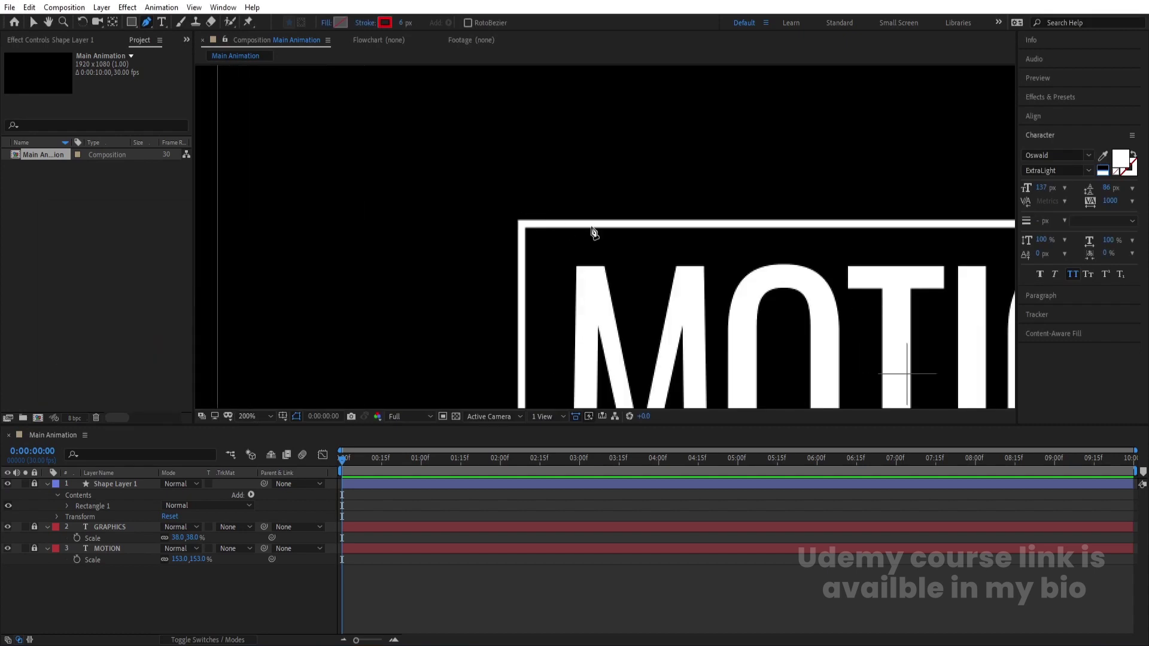
{"action": "scroll", "coordinate": [595, 231], "scroll_direction": "down", "scroll_amount": 2}
{"action": "left_click_drag", "start_coordinate": [618, 249], "coordinate": [528, 186]}
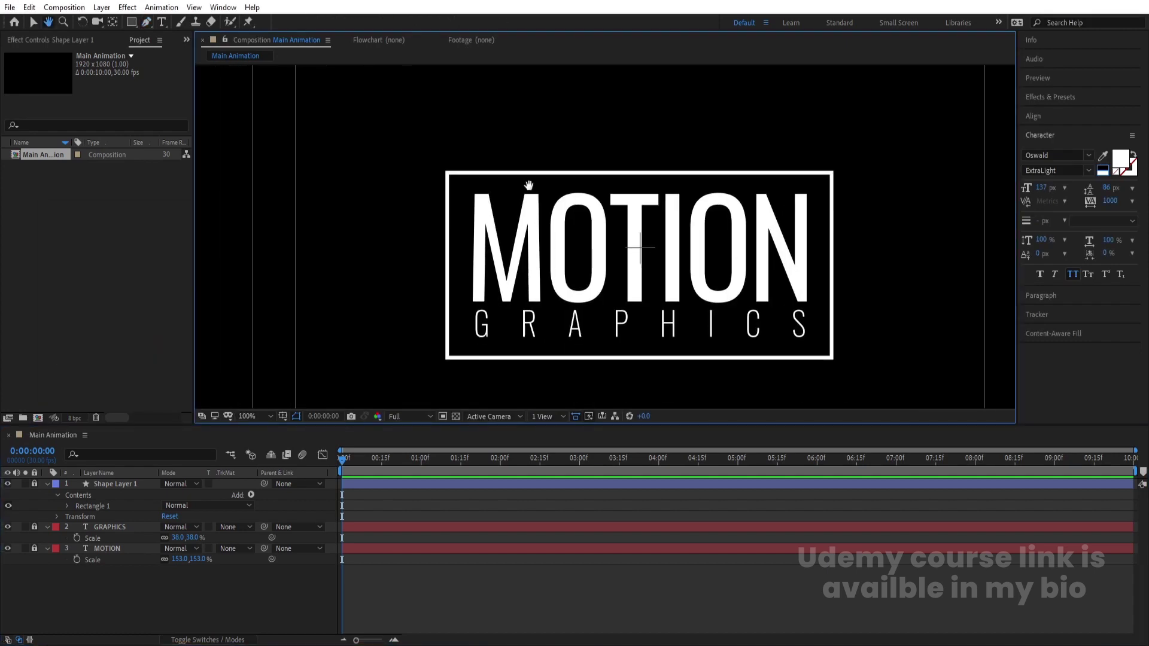
{"action": "key", "text": "g"}
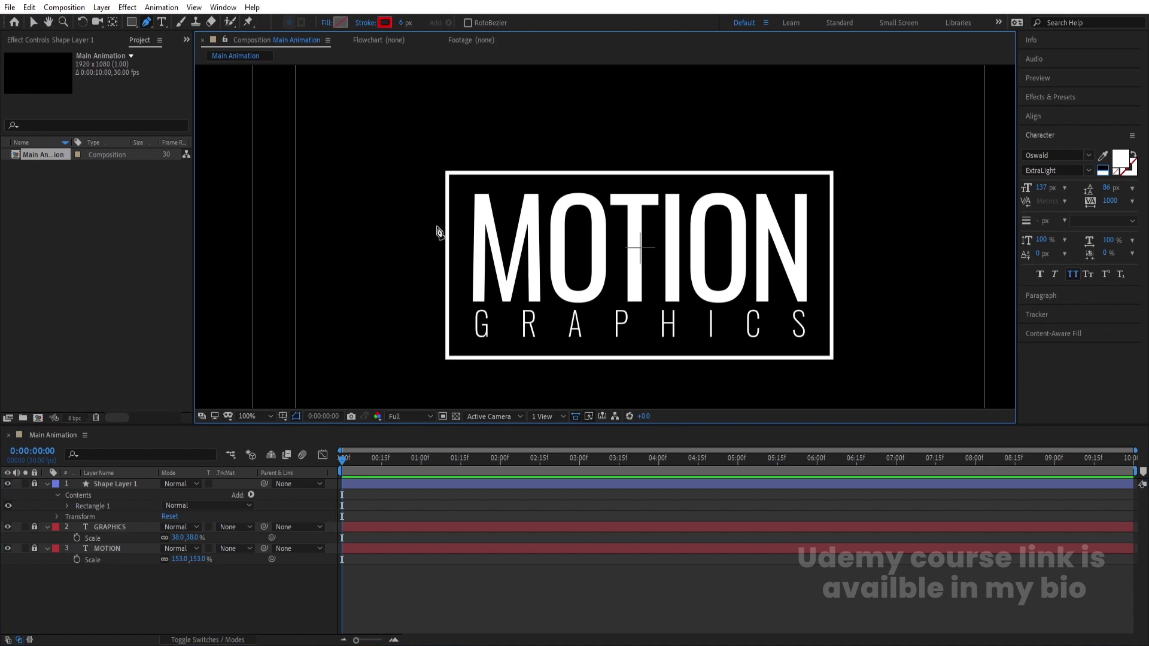
Show rulers and add vertical guides at the M and N edges, horizontal guides through MOTION's middle and base.
{"action": "key", "text": "ctrl+r"}
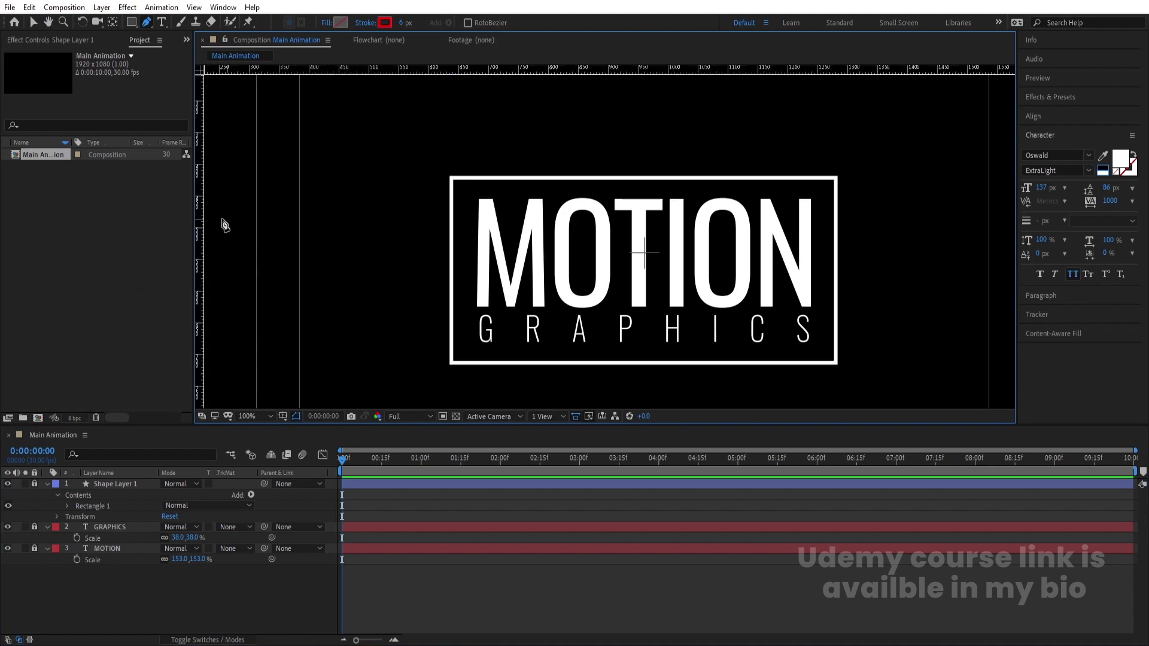
{"action": "left_click_drag", "start_coordinate": [203, 218], "coordinate": [518, 233]}
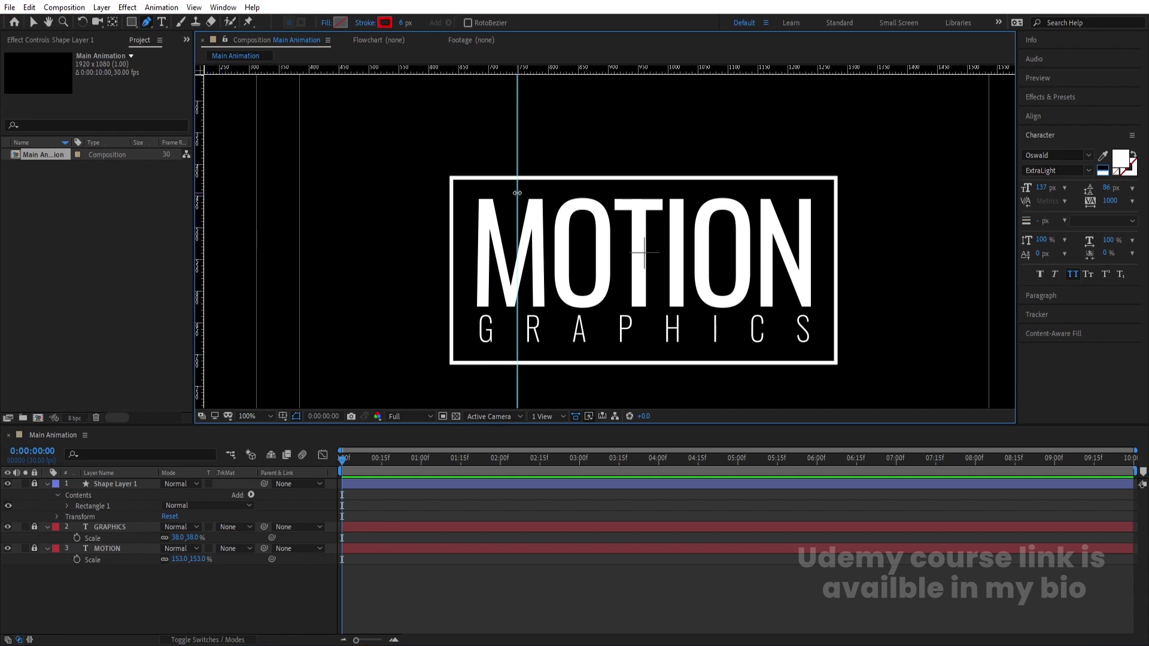
{"action": "left_click_drag", "start_coordinate": [517, 200], "coordinate": [508, 193]}
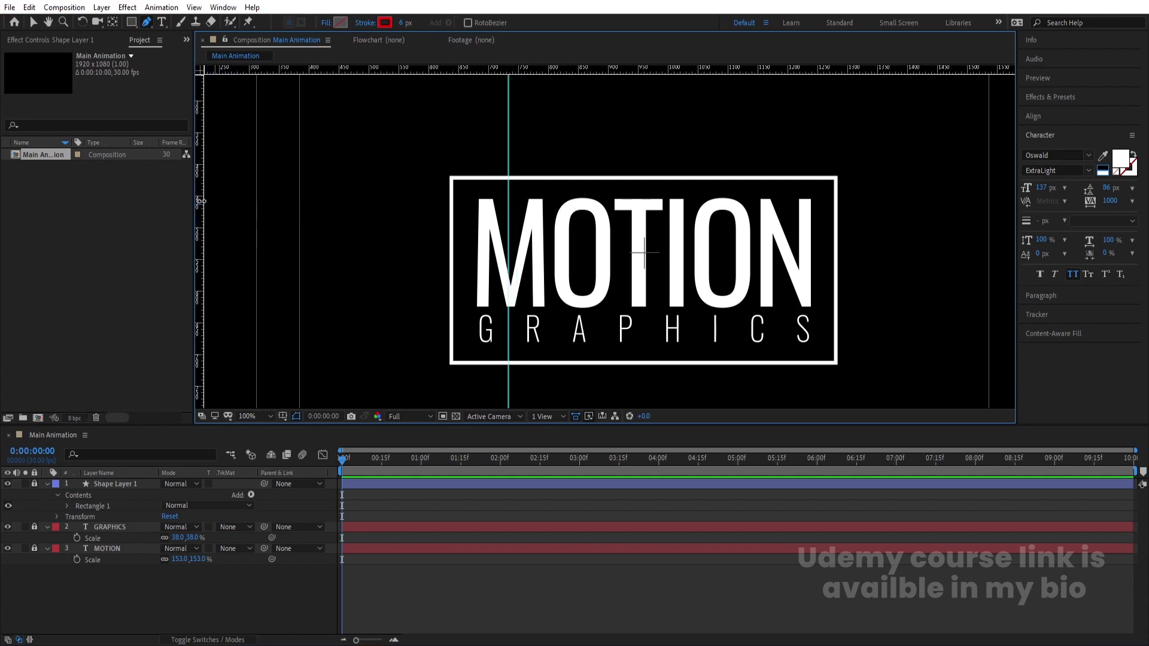
{"action": "left_click_drag", "start_coordinate": [201, 201], "coordinate": [776, 219]}
{"action": "key", "text": "Num_Lock"}
{"action": "left_click_drag", "start_coordinate": [728, 72], "coordinate": [797, 234]}
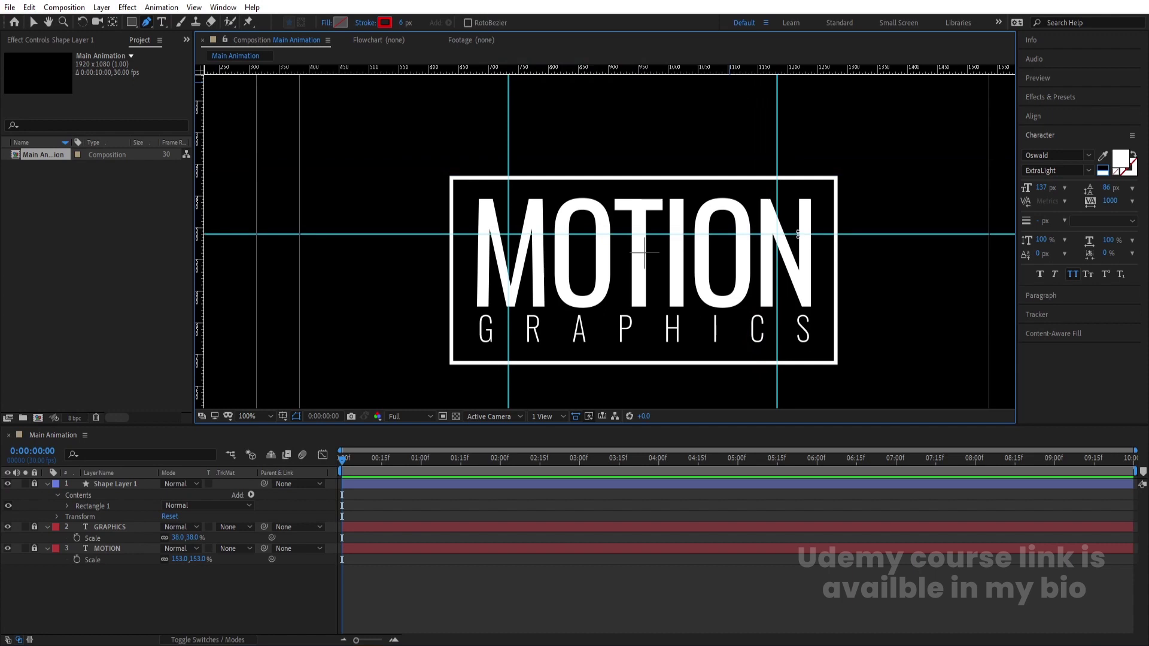
{"action": "left_click_drag", "start_coordinate": [645, 73], "coordinate": [686, 307]}
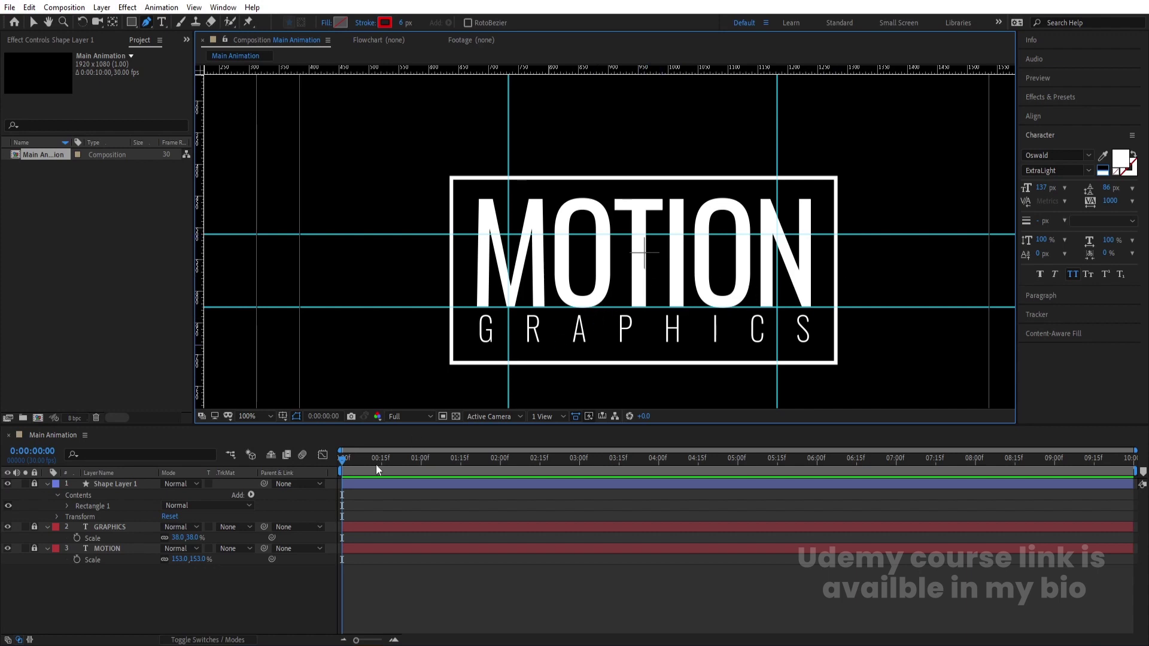
Draw a red pen bracket along the white box's top edge and down its left edge.
{"action": "scroll", "coordinate": [515, 182], "scroll_direction": "up", "scroll_amount": 4}
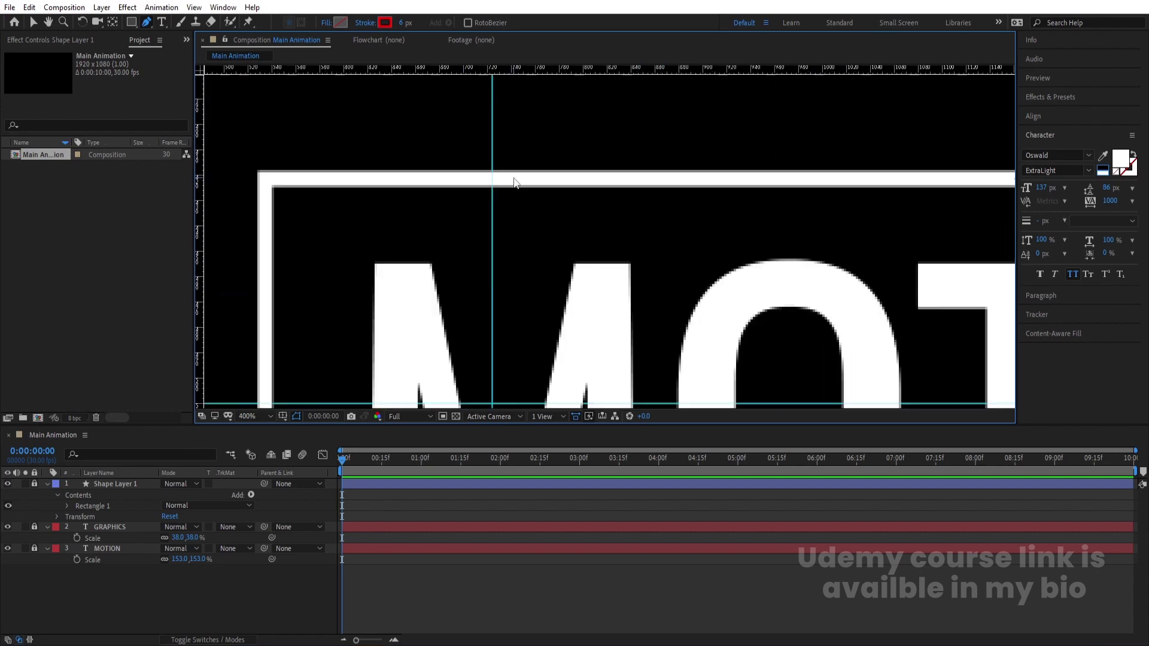
{"action": "scroll", "coordinate": [514, 182], "scroll_direction": "down", "scroll_amount": 2}
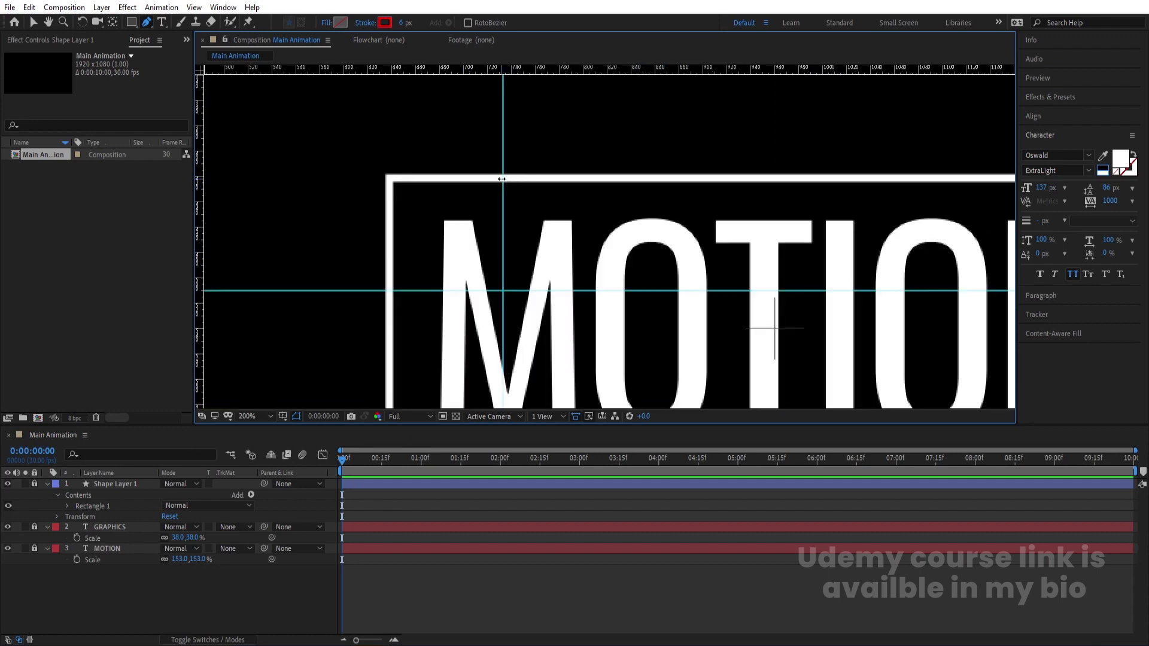
{"action": "scroll", "coordinate": [505, 178], "scroll_direction": "up", "scroll_amount": 2}
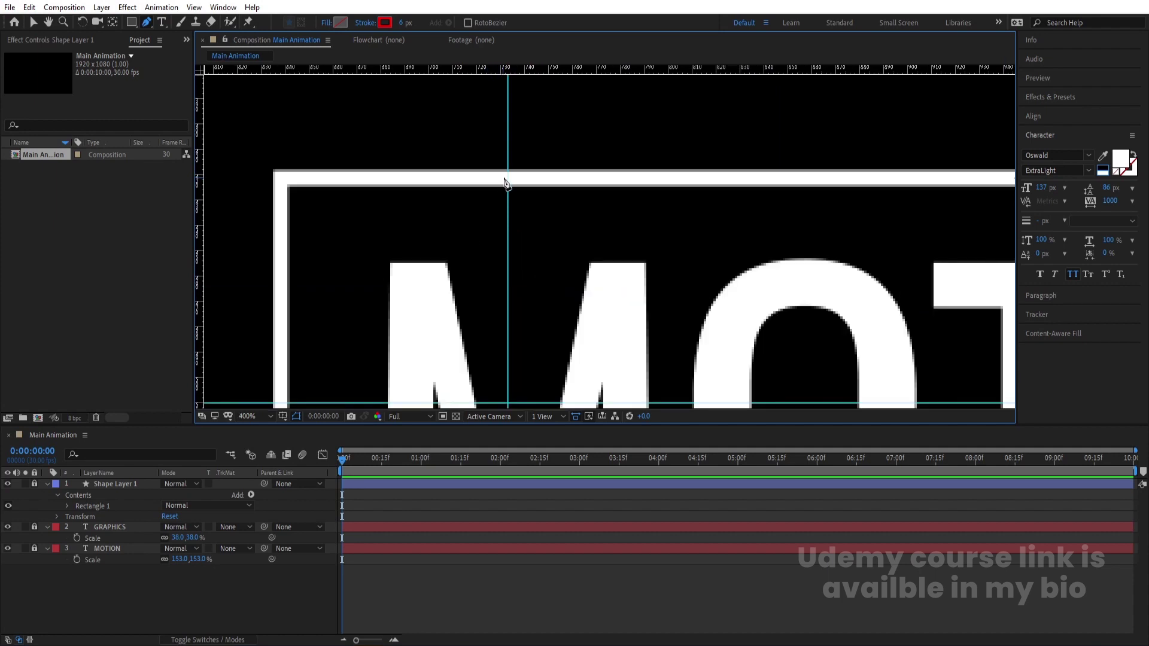
{"action": "left_click", "coordinate": [505, 178]}
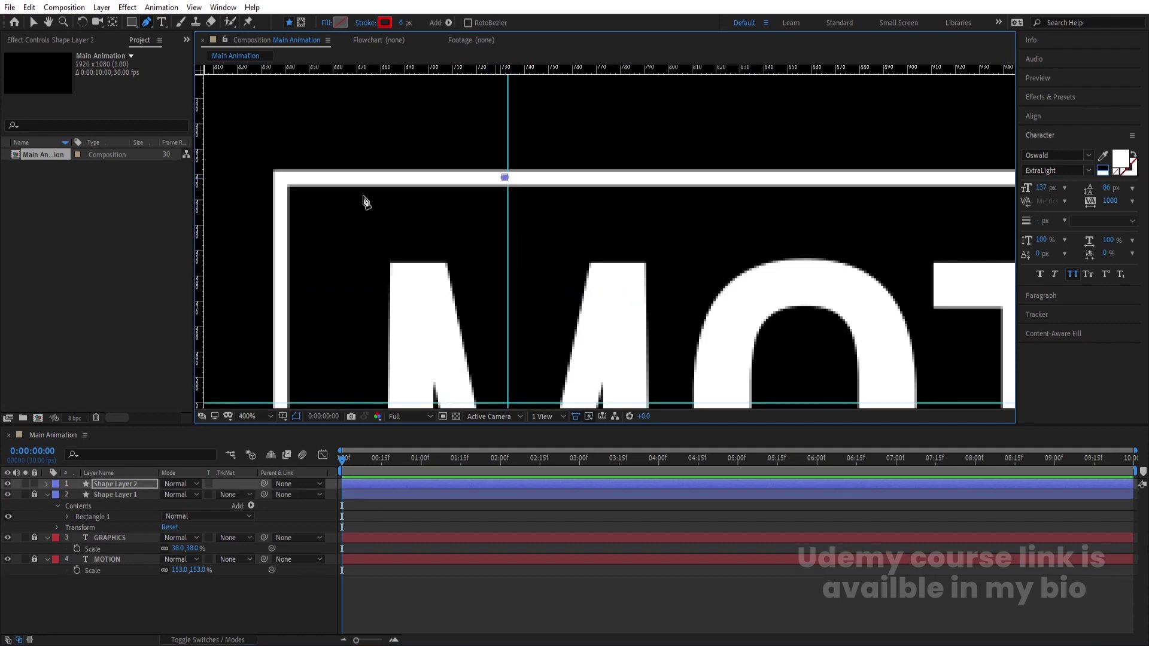
{"action": "left_click", "coordinate": [282, 178]}
{"action": "scroll", "coordinate": [405, 262], "scroll_direction": "down", "scroll_amount": 2}
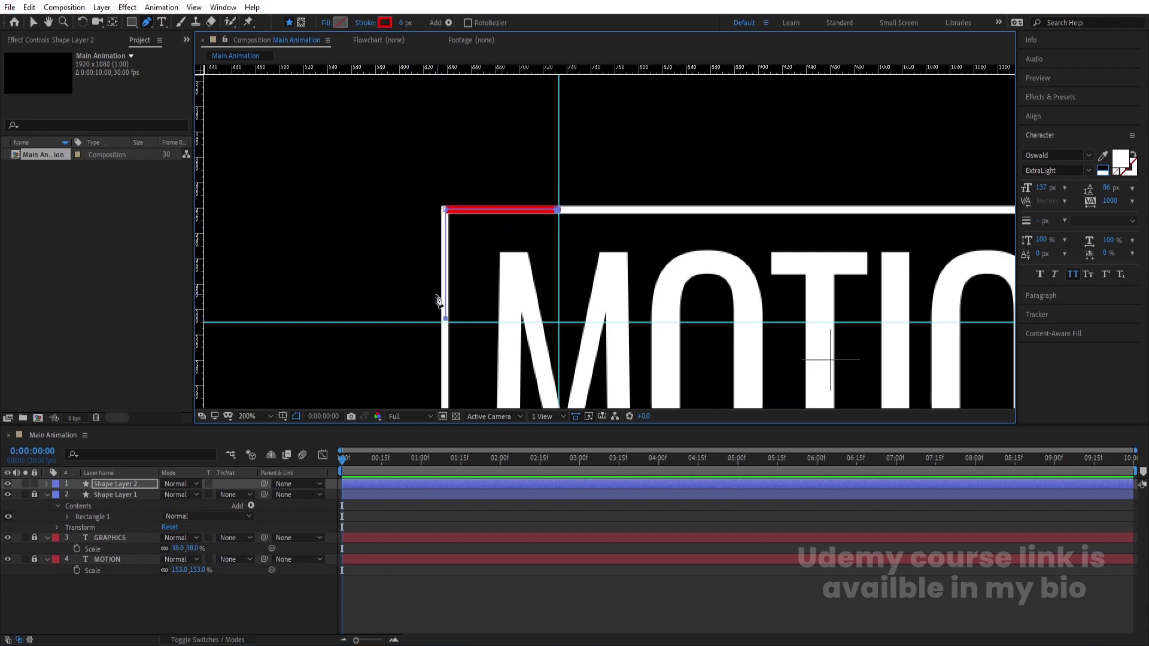
{"action": "left_click", "coordinate": [444, 318]}
{"action": "left_click", "coordinate": [354, 485]}
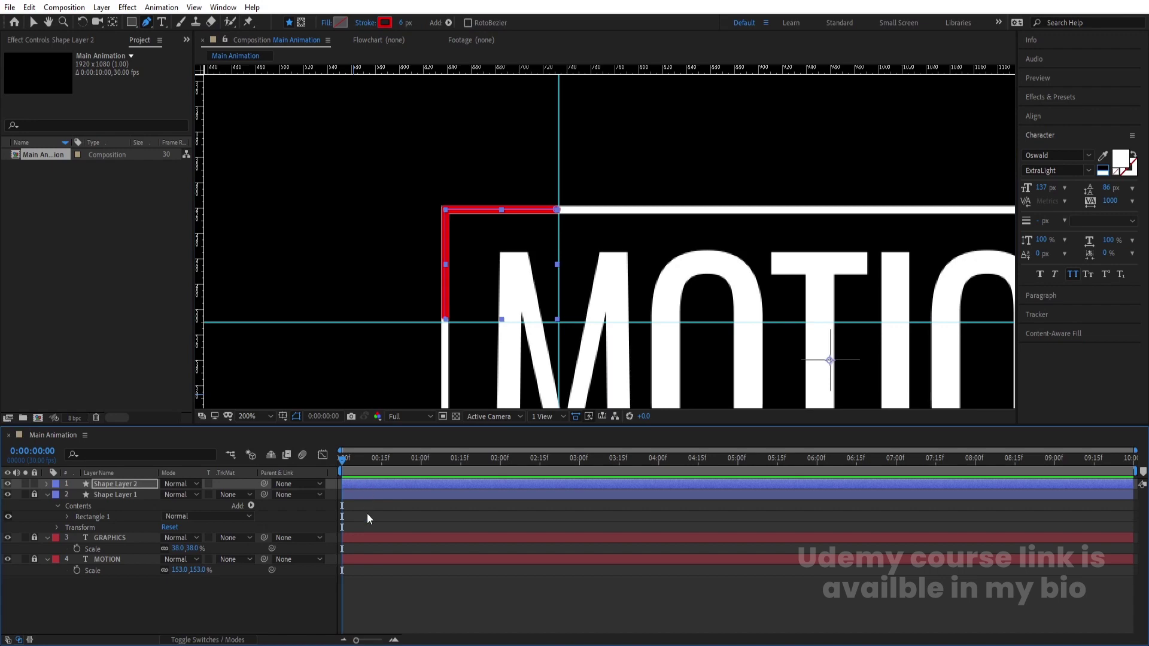
Start a second red bracket along the box's bottom edge to the bottom-left corner.
{"action": "scroll", "coordinate": [455, 388], "scroll_direction": "down", "scroll_amount": 1}
{"action": "left_click_drag", "start_coordinate": [455, 388], "coordinate": [486, 289]}
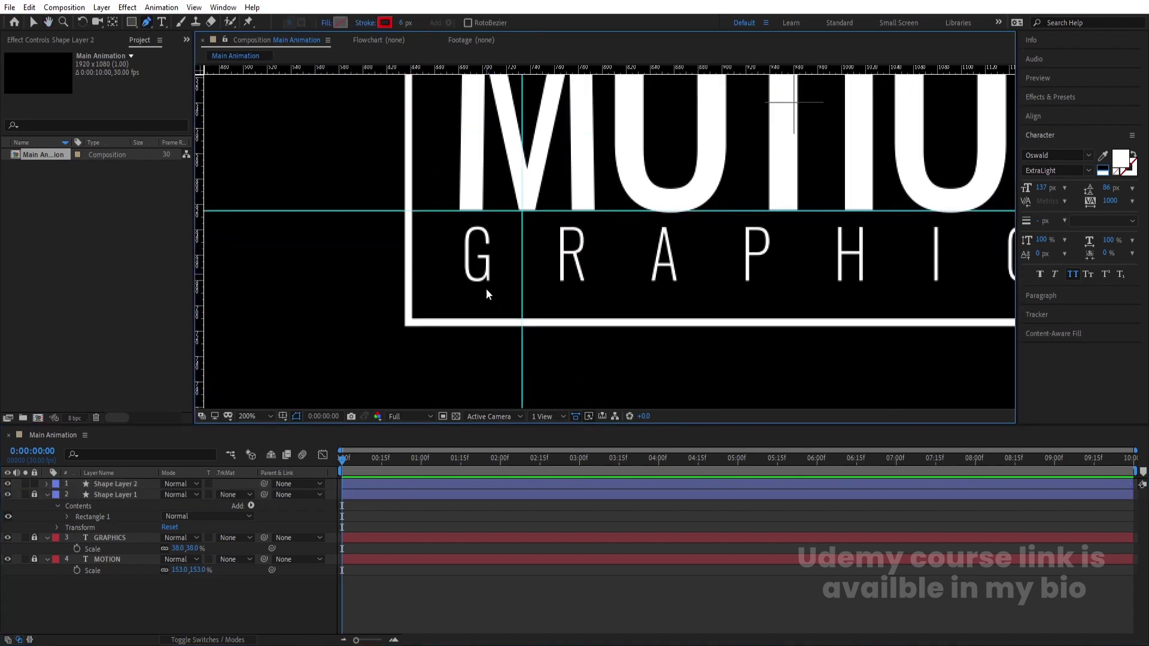
{"action": "scroll", "coordinate": [502, 294], "scroll_direction": "up", "scroll_amount": 2}
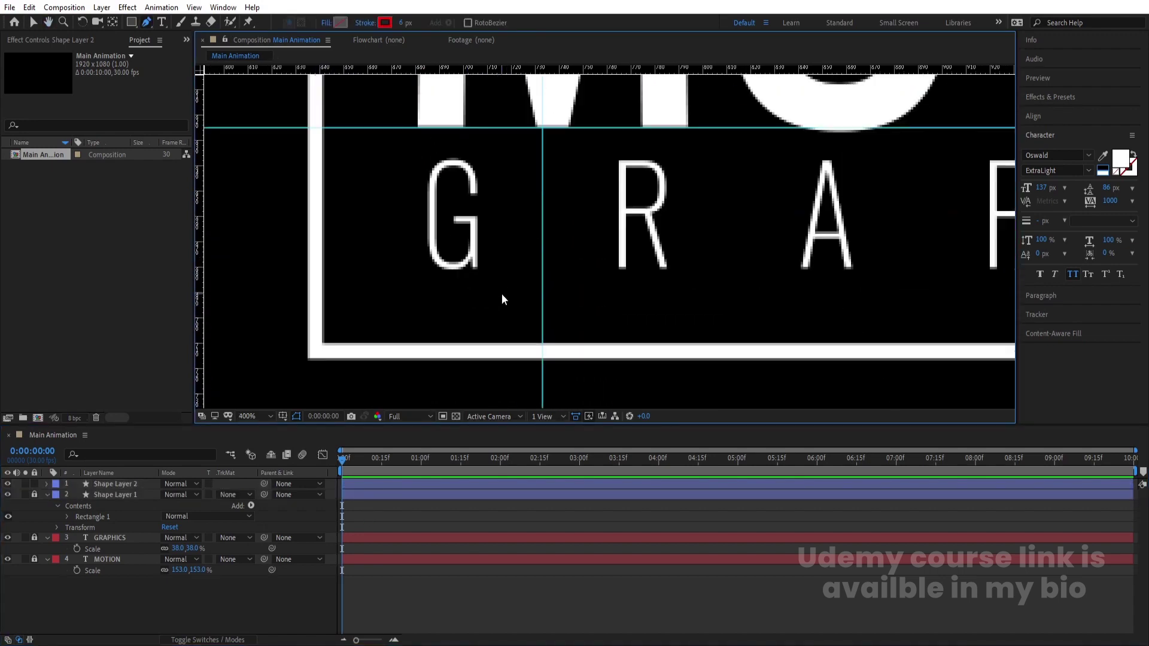
{"action": "left_click", "coordinate": [540, 353]}
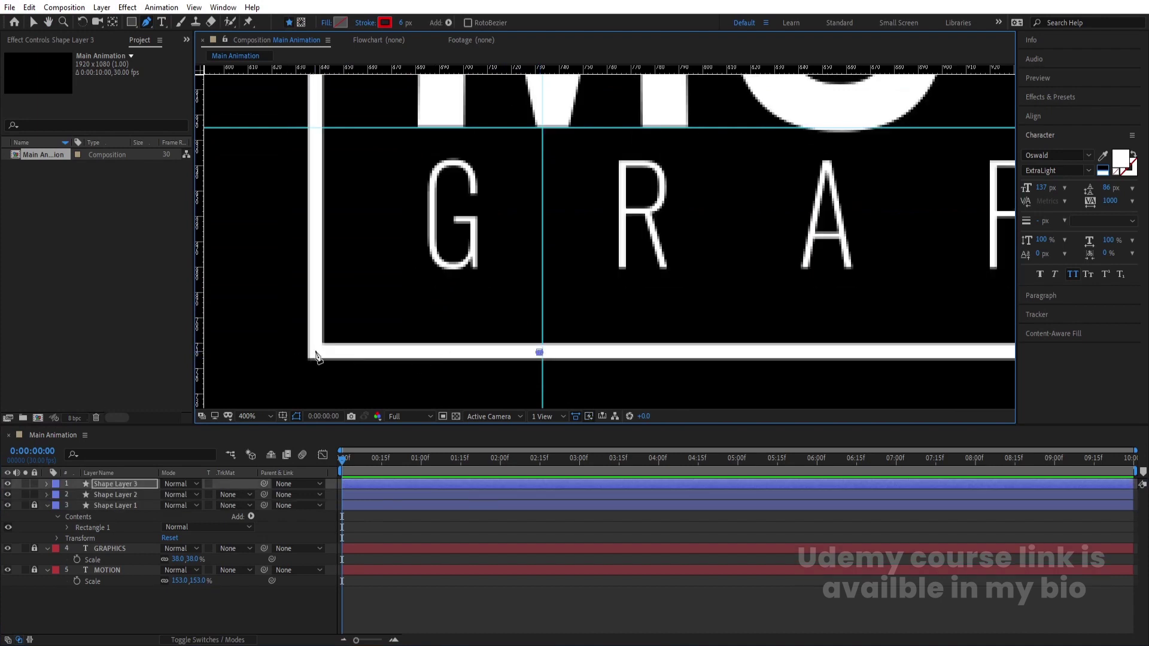
{"action": "left_click", "coordinate": [317, 354]}
{"action": "left_click_drag", "start_coordinate": [328, 242], "coordinate": [324, 341]}
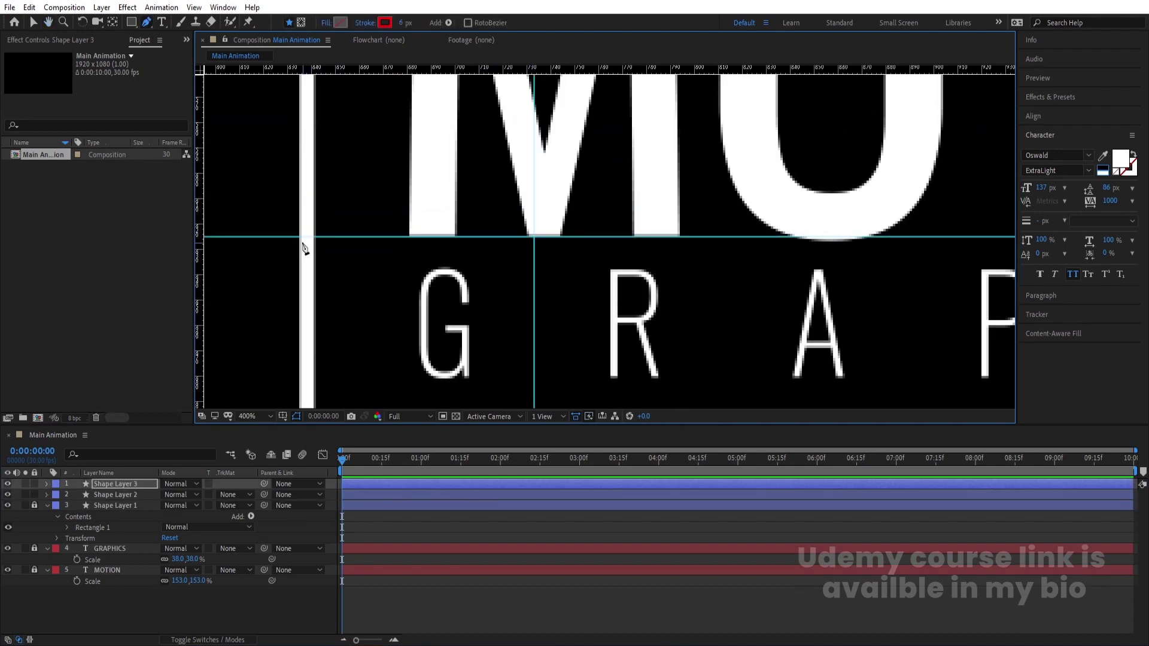
{"action": "scroll", "coordinate": [323, 255], "scroll_direction": "down", "scroll_amount": 4}
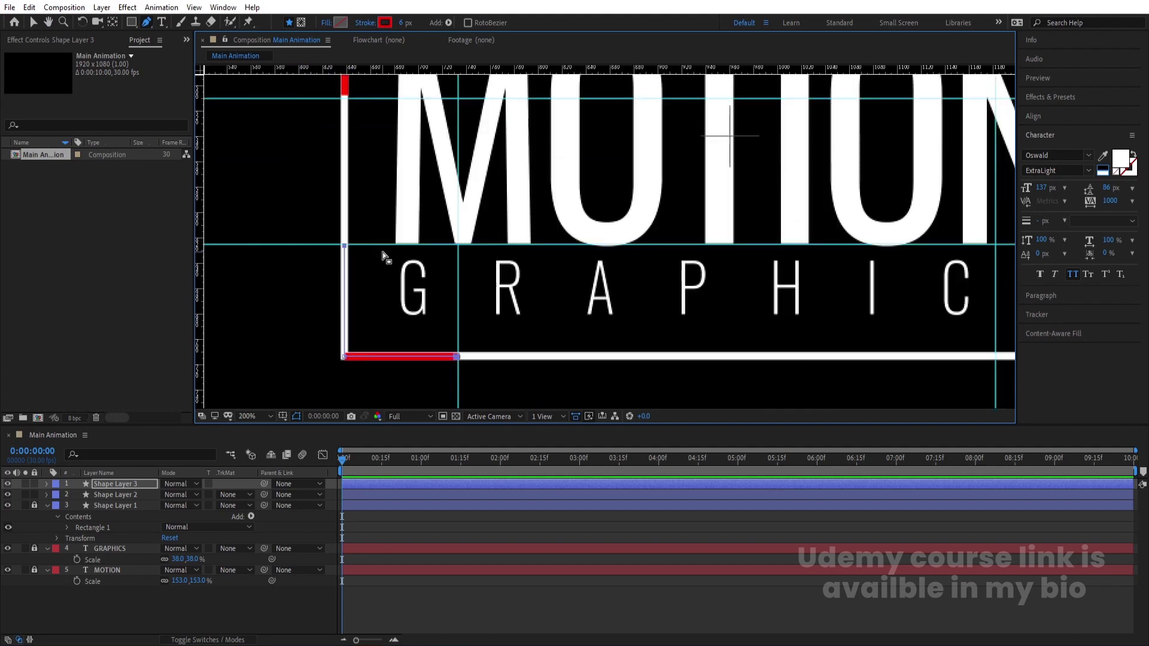
{"action": "scroll", "coordinate": [728, 304], "scroll_direction": "up", "scroll_amount": 4}
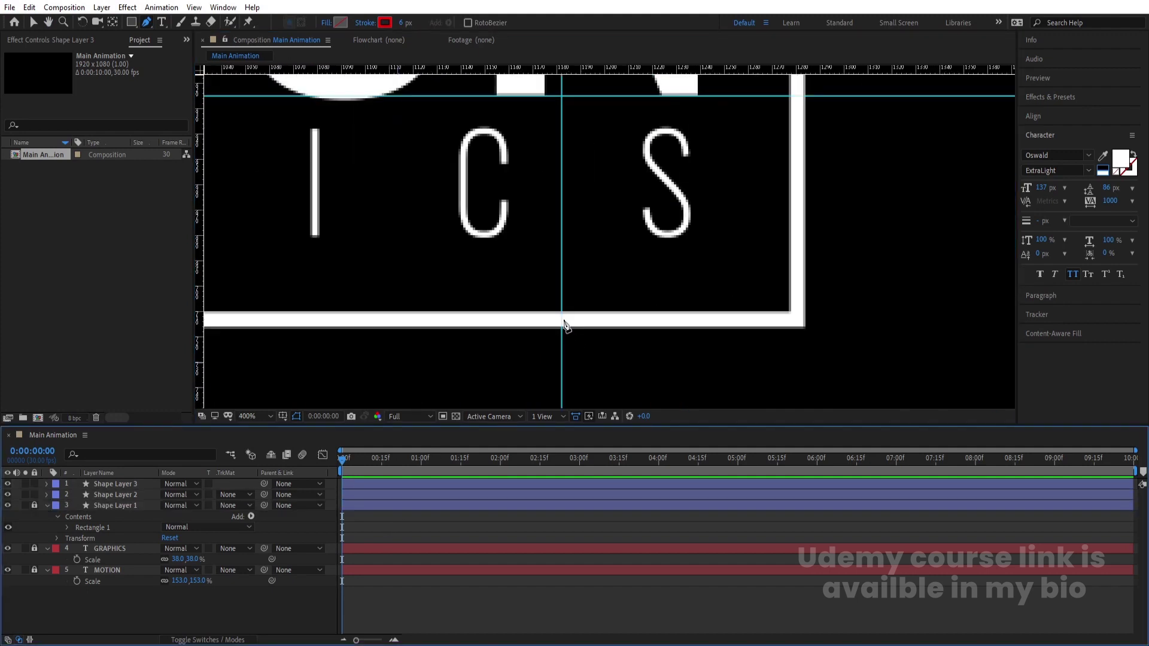
{"action": "left_click_drag", "start_coordinate": [564, 325], "coordinate": [563, 320]}
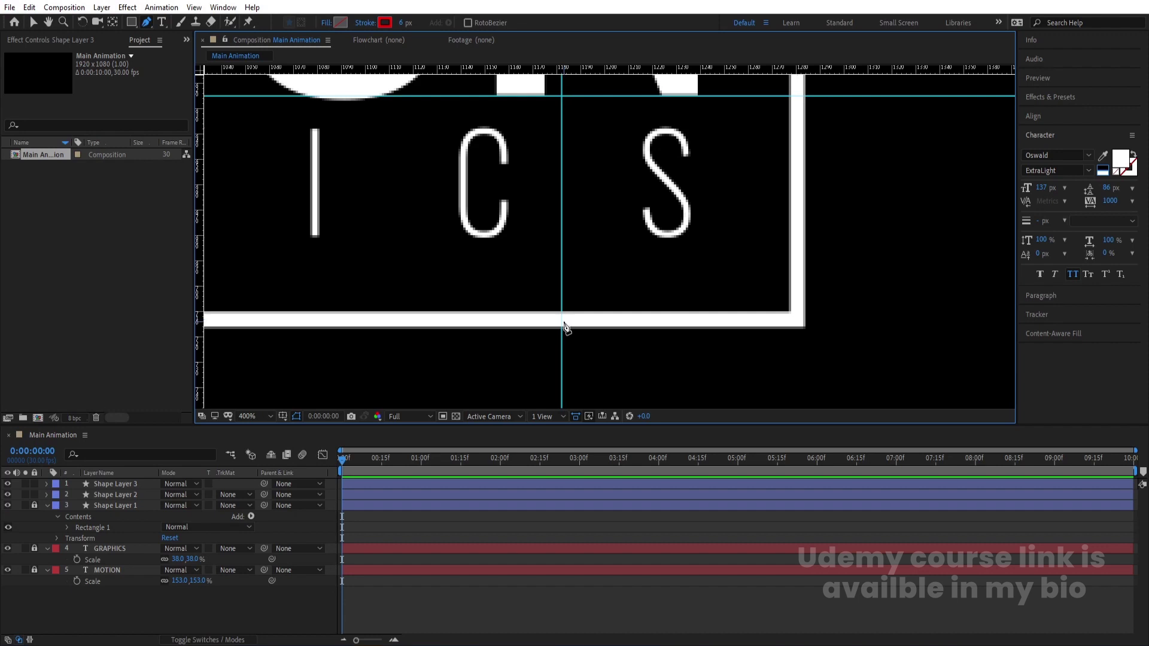
Draw a red bracket along the box's bottom edge and up its right side.
{"action": "left_click", "coordinate": [563, 320]}
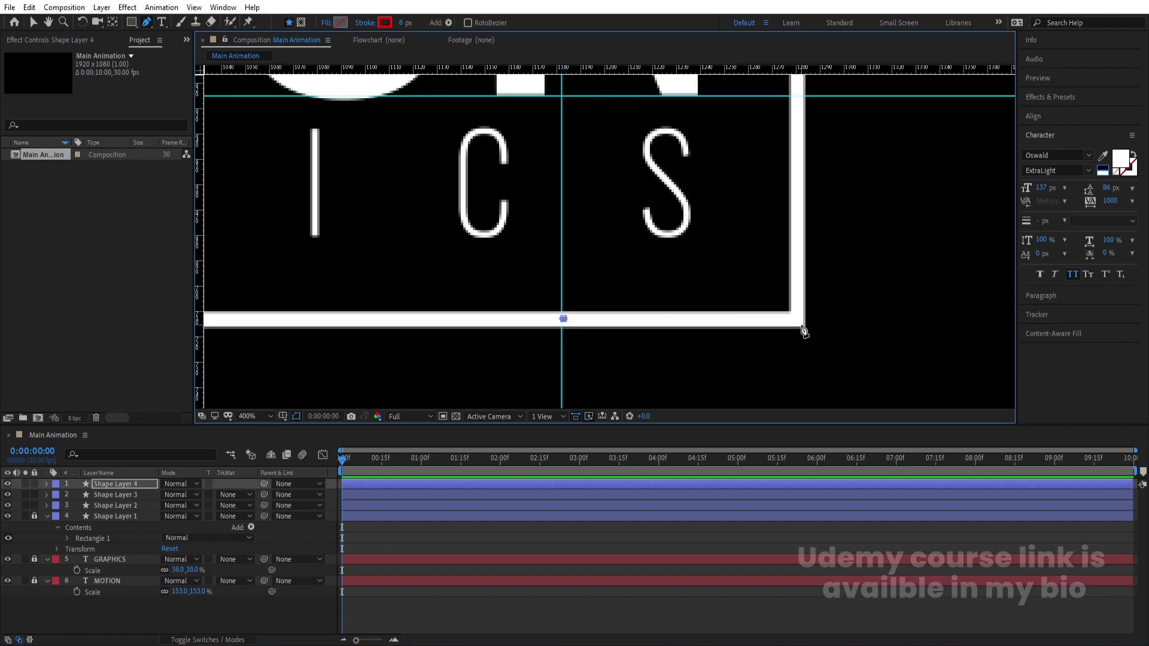
{"action": "left_click", "coordinate": [796, 319]}
{"action": "left_click_drag", "start_coordinate": [811, 180], "coordinate": [762, 249]}
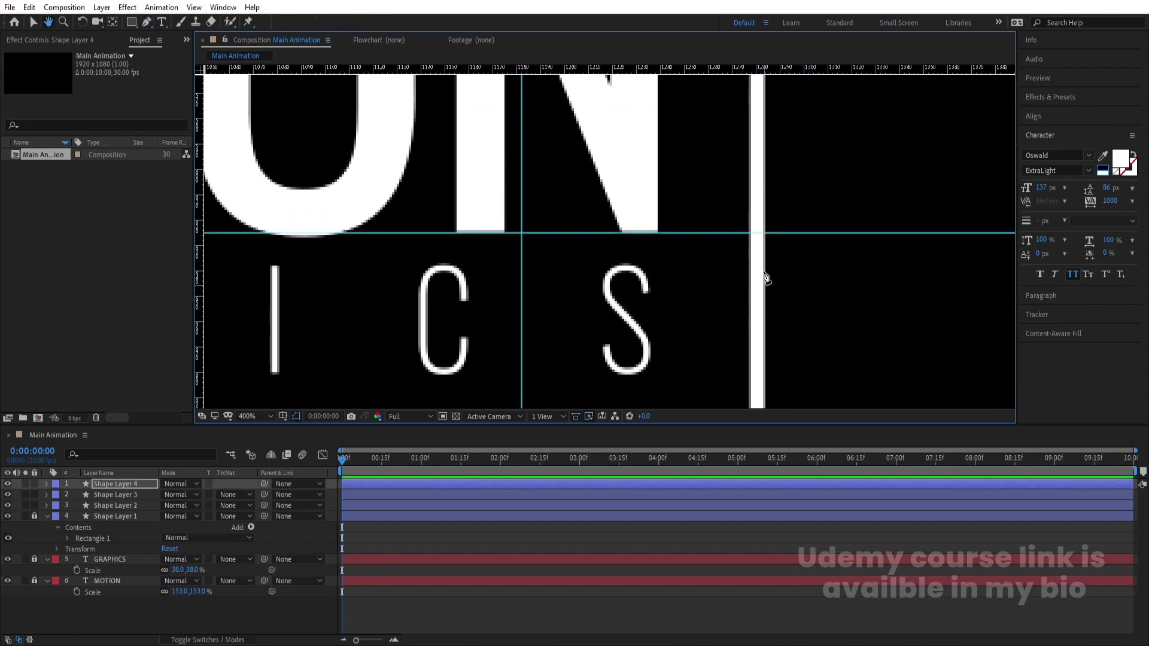
{"action": "left_click", "coordinate": [757, 236]}
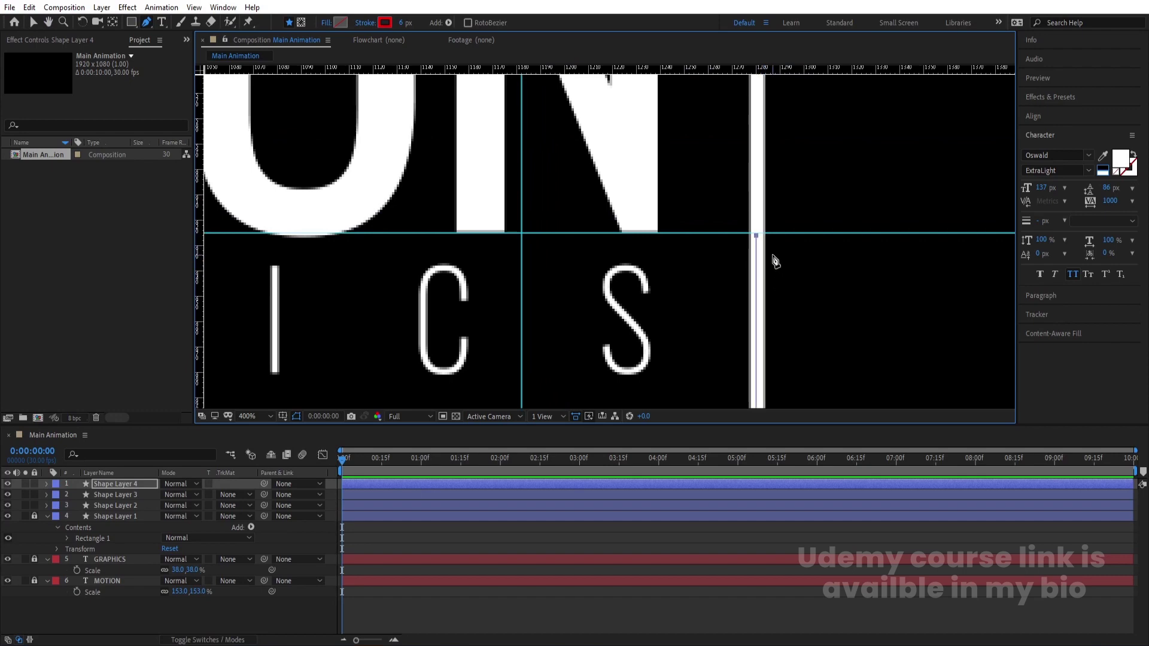
{"action": "key", "text": "comma"}
{"action": "scroll", "coordinate": [748, 227], "scroll_direction": "up", "scroll_amount": 1}
{"action": "left_click_drag", "start_coordinate": [728, 207], "coordinate": [726, 397]}
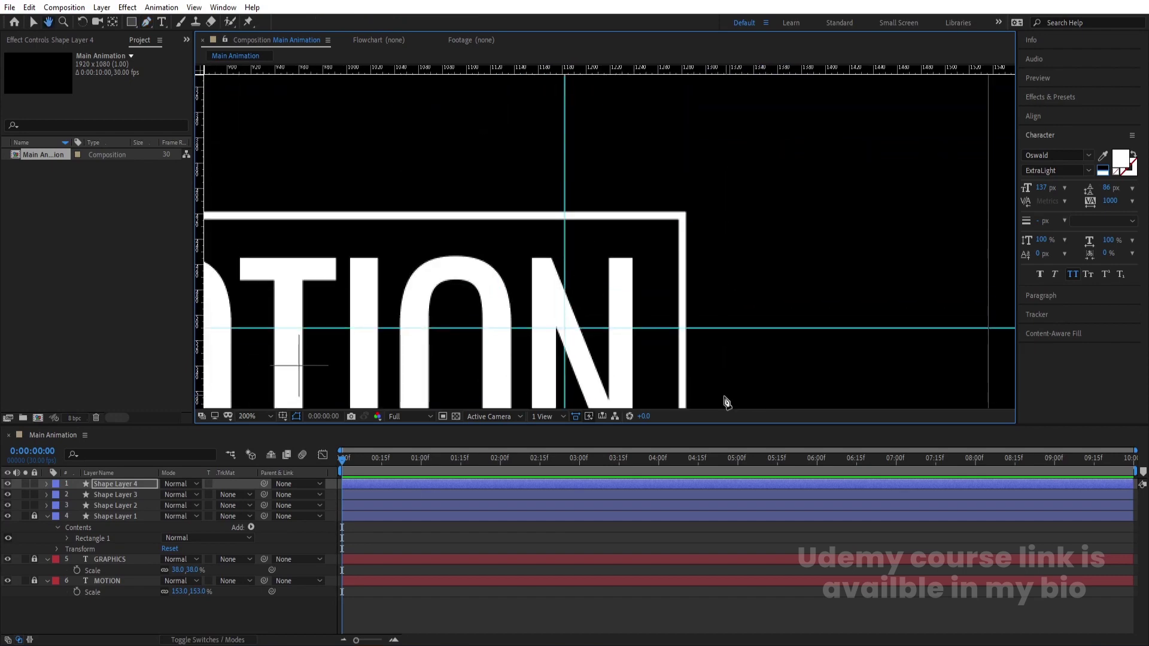
{"action": "left_click", "coordinate": [379, 521]}
Draw a red bracket up the box's right edge and along the top edge.
{"action": "scroll", "coordinate": [686, 328], "scroll_direction": "up", "scroll_amount": 3}
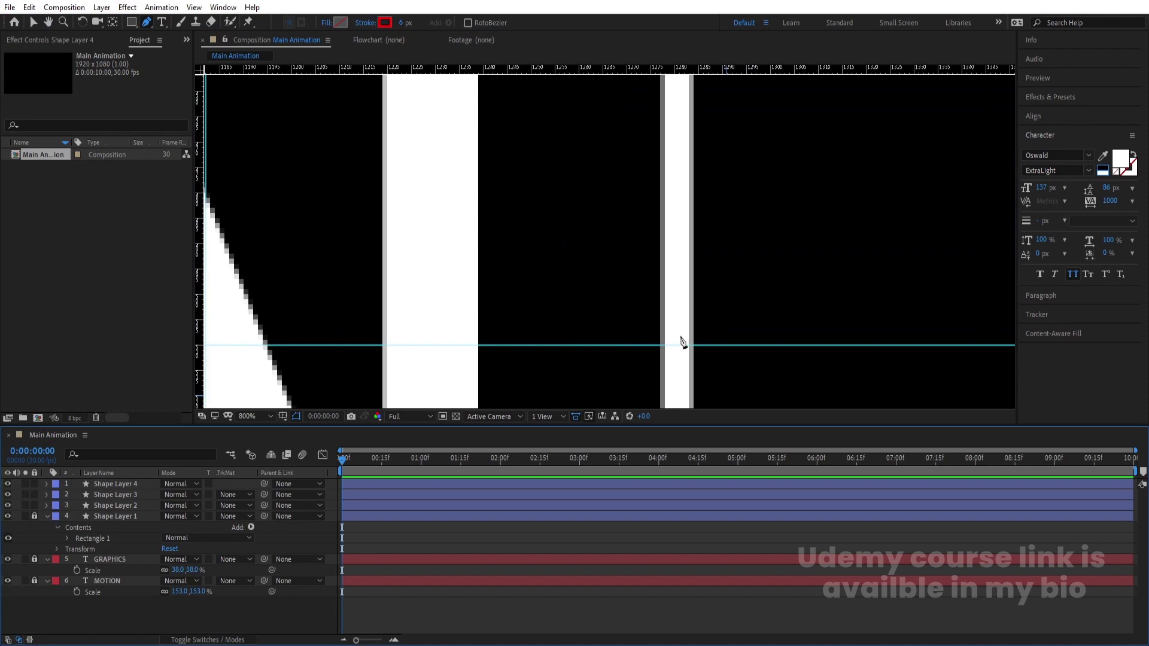
{"action": "left_click", "coordinate": [681, 344]}
{"action": "scroll", "coordinate": [682, 371], "scroll_direction": "up", "scroll_amount": 2}
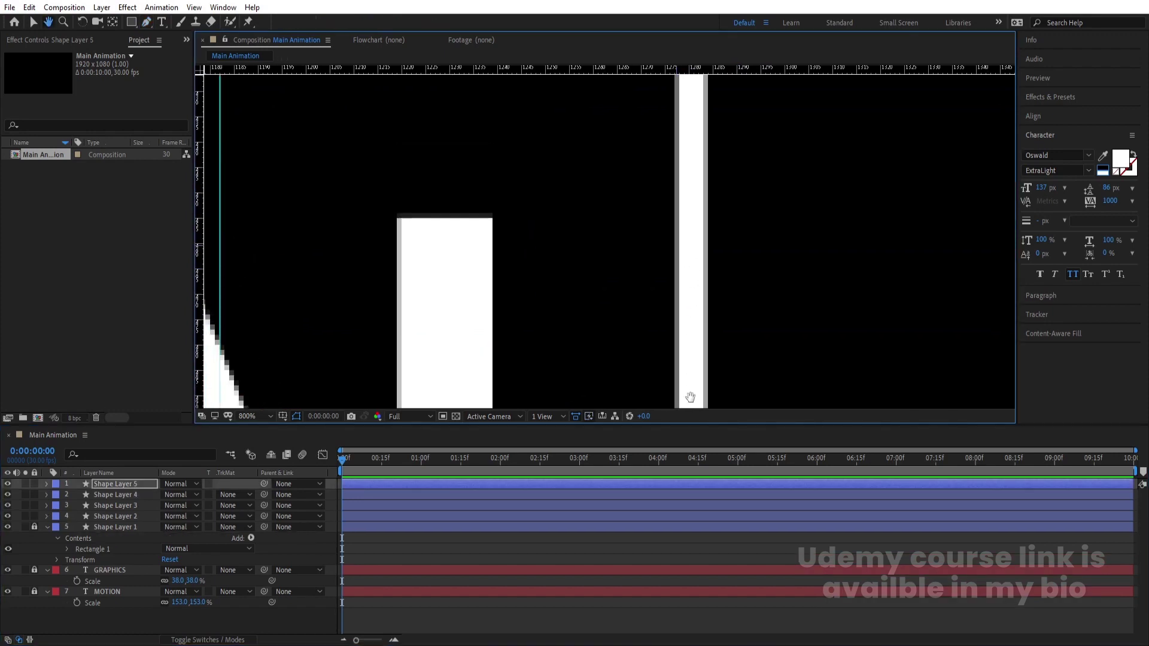
{"action": "scroll", "coordinate": [718, 267], "scroll_direction": "down", "scroll_amount": 1}
{"action": "scroll", "coordinate": [716, 253], "scroll_direction": "up", "scroll_amount": 1}
{"action": "left_click_drag", "start_coordinate": [717, 253], "coordinate": [722, 277]}
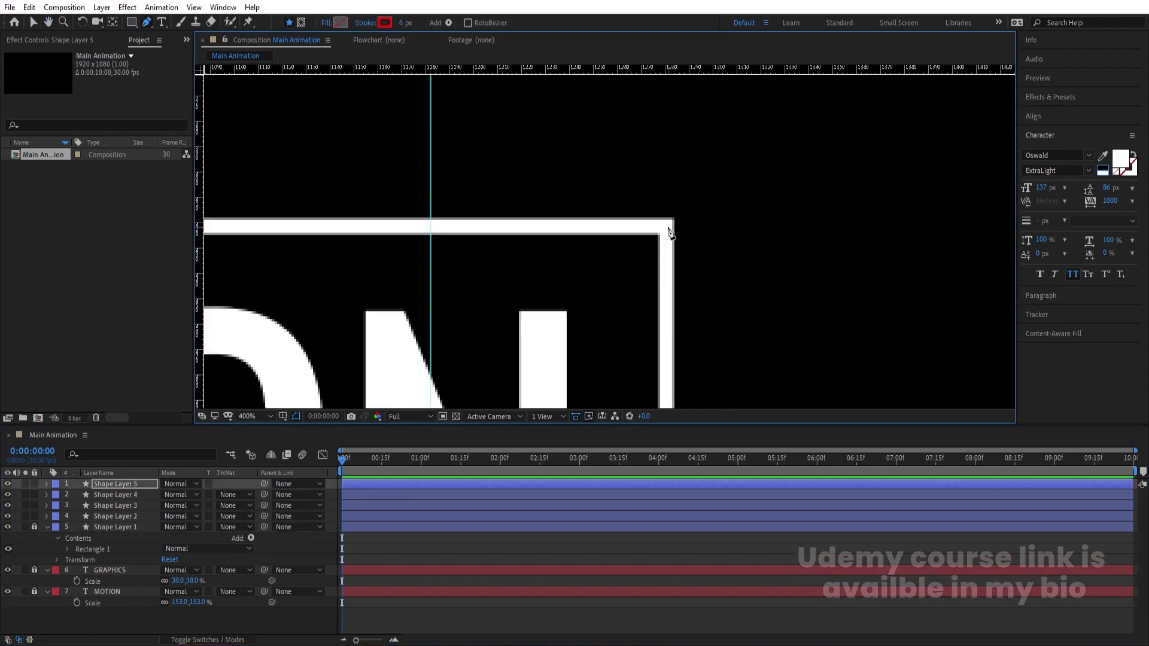
{"action": "left_click", "coordinate": [667, 228]}
{"action": "left_click", "coordinate": [434, 228]}
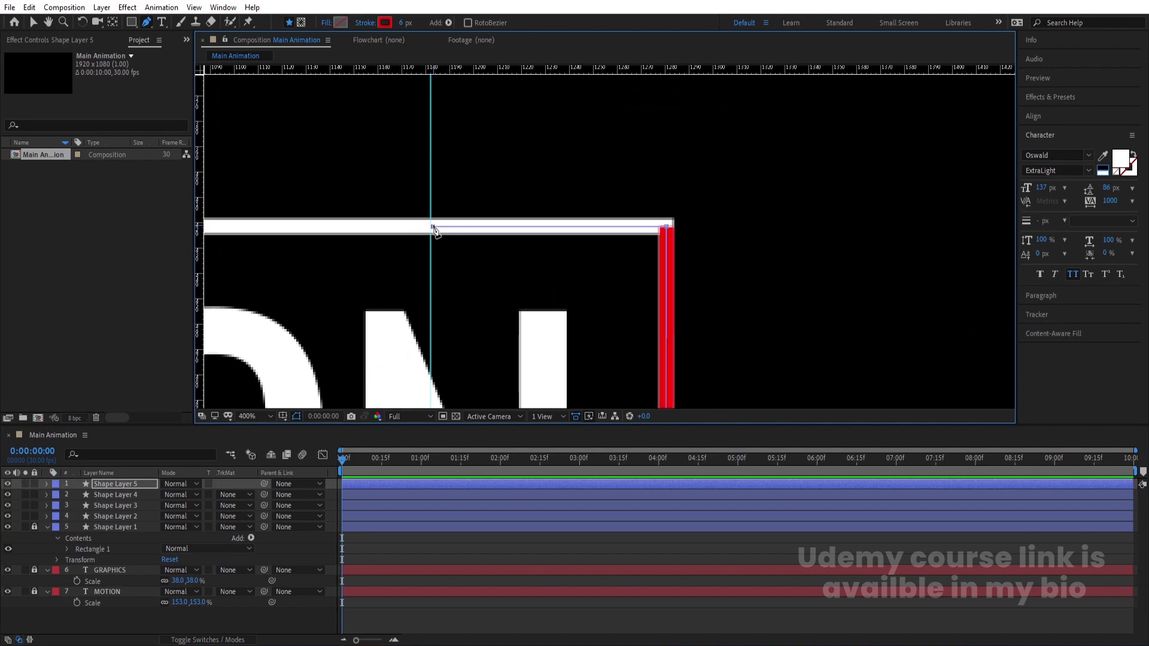
{"action": "scroll", "coordinate": [506, 238], "scroll_direction": "down", "scroll_amount": 6}
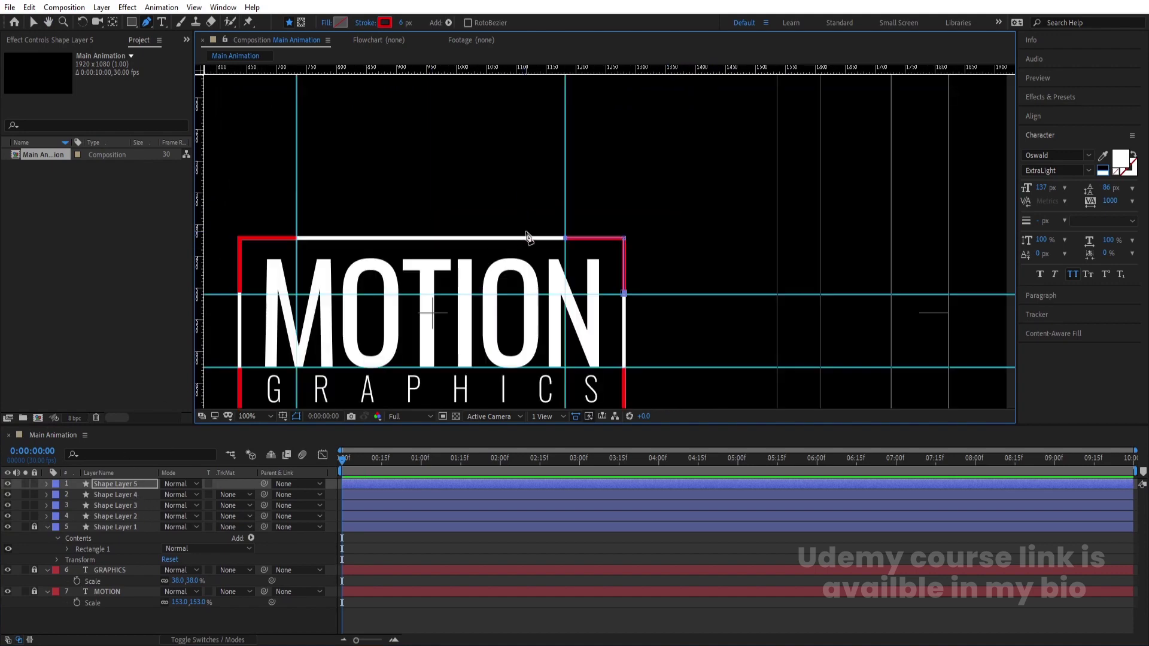
Fit the composition in the viewer, unlock the MOTION and GRAPHICS layers, and delete the white box layer.
{"action": "left_click", "coordinate": [256, 416]}
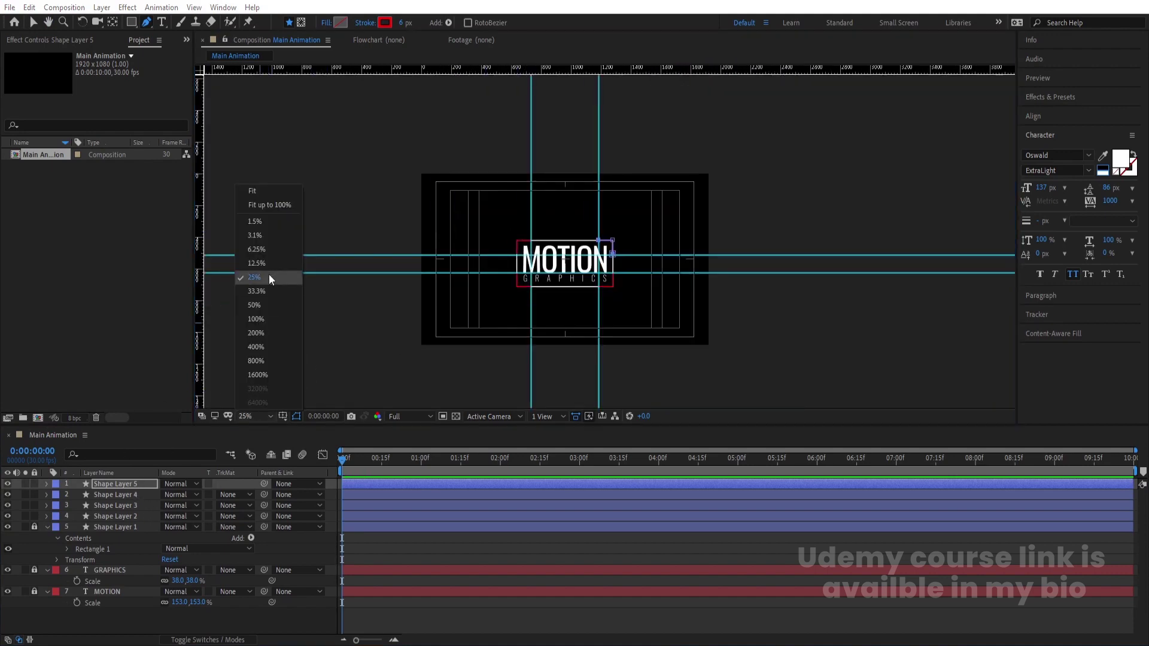
{"action": "left_click", "coordinate": [259, 201]}
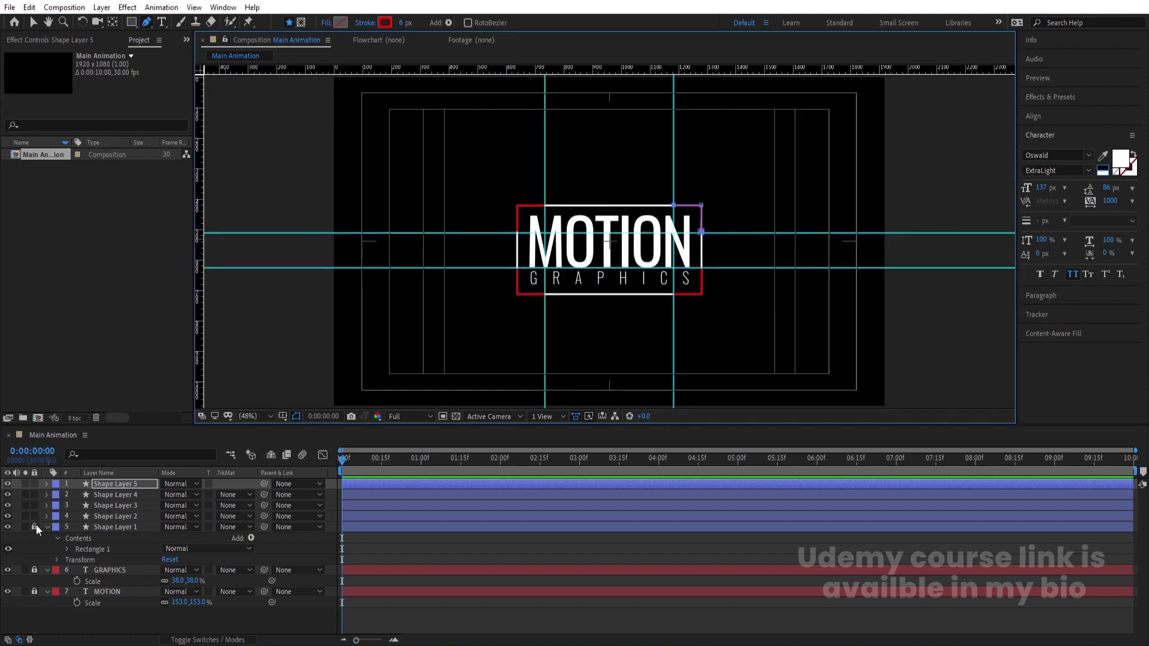
{"action": "left_click_drag", "start_coordinate": [34, 570], "coordinate": [36, 610]}
{"action": "left_click", "coordinate": [128, 528]}
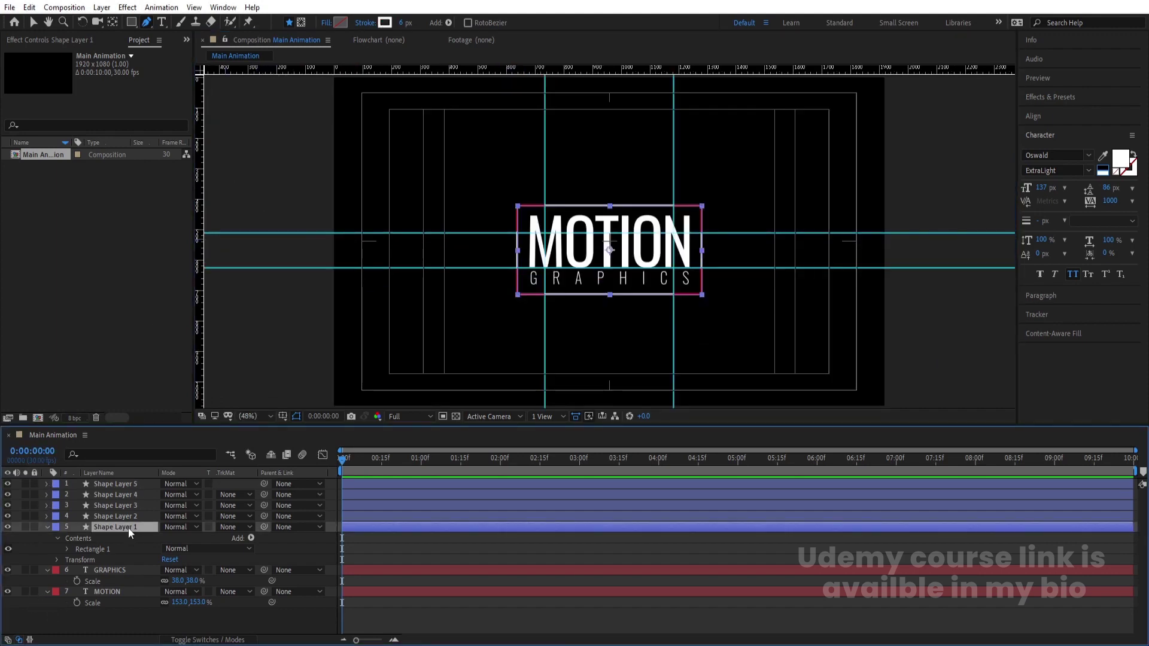
{"action": "key", "text": "Delete"}
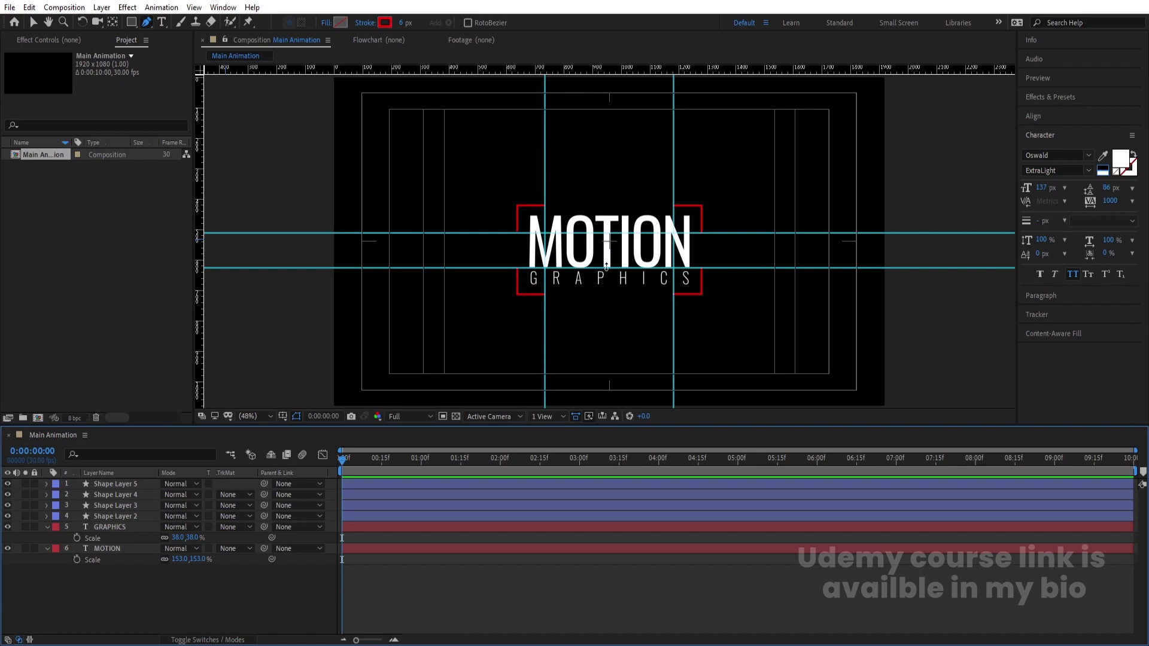
Drag all four ruler guides, two horizontal and two vertical, off the composition.
{"action": "key", "text": "v"}
{"action": "left_click_drag", "start_coordinate": [607, 267], "coordinate": [581, 485]}
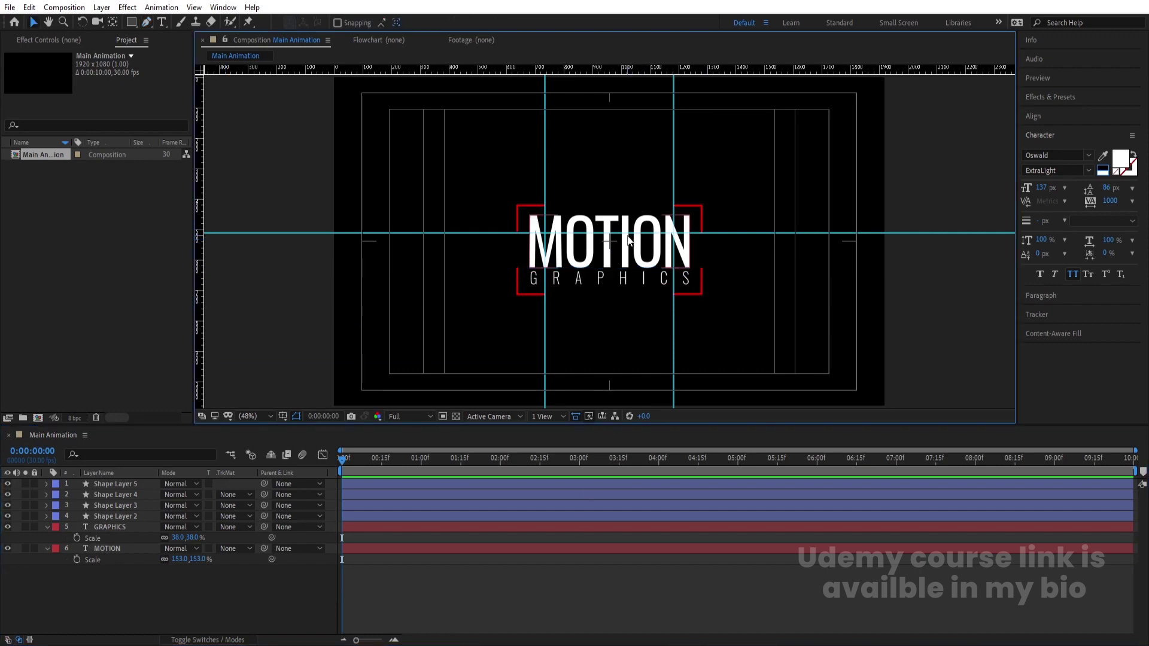
{"action": "left_click_drag", "start_coordinate": [629, 233], "coordinate": [625, 71]}
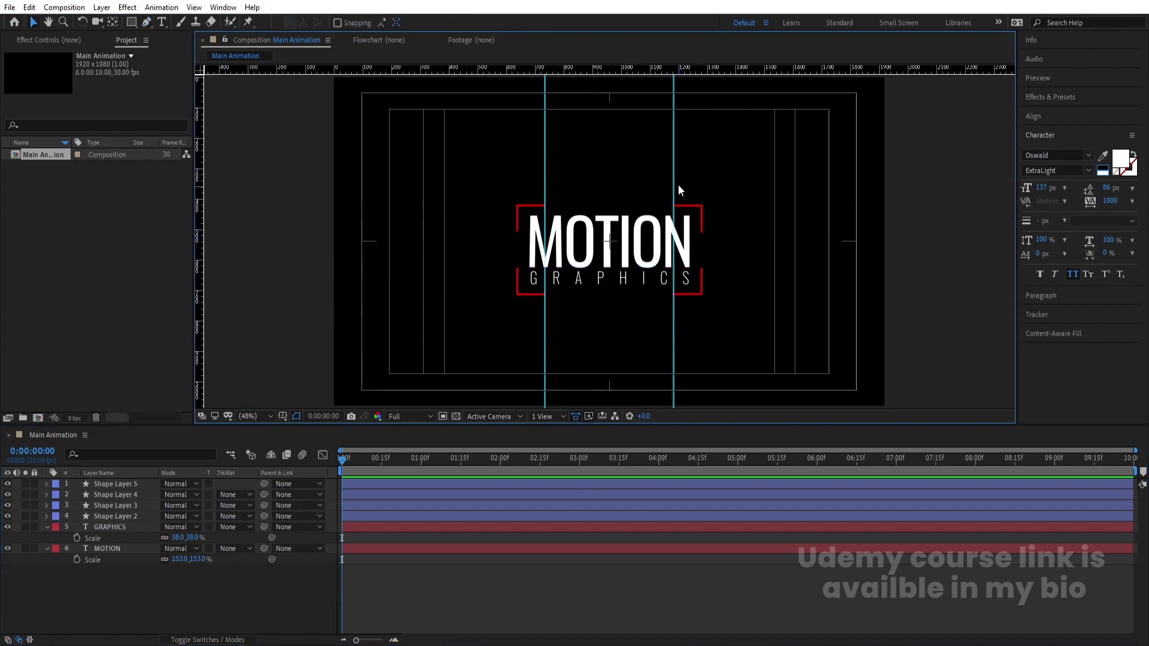
{"action": "left_click_drag", "start_coordinate": [677, 182], "coordinate": [1023, 182]}
{"action": "left_click_drag", "start_coordinate": [546, 185], "coordinate": [2, 186]}
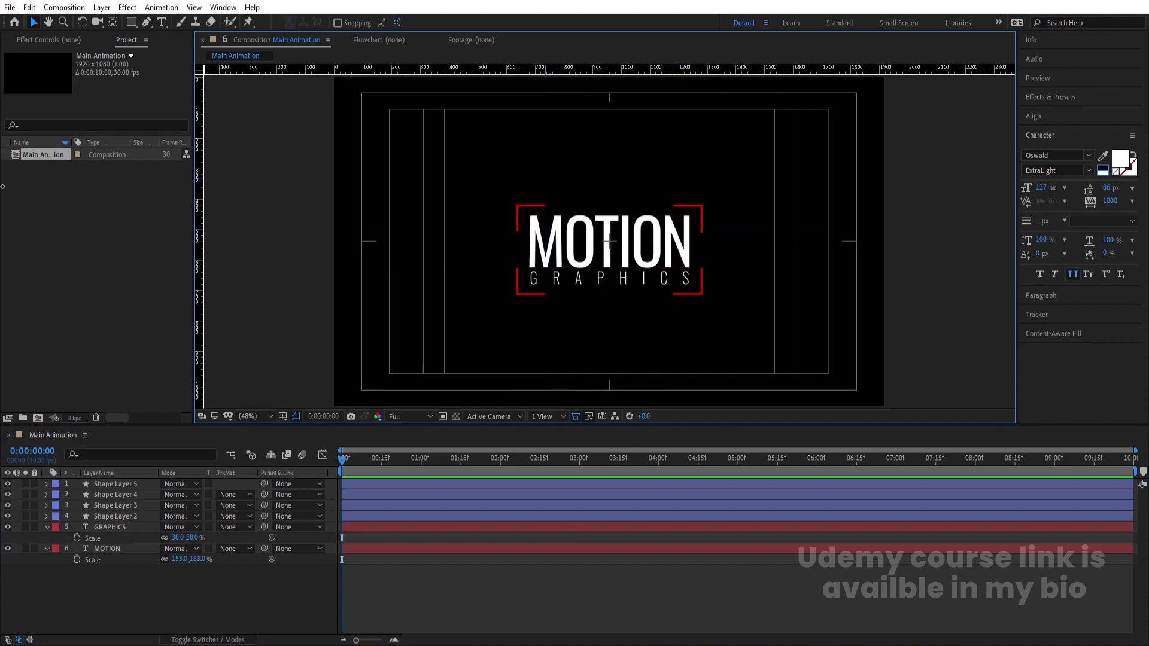
Set the stroke width of the four red bracket layers to 10 px.
{"action": "left_click", "coordinate": [108, 518]}
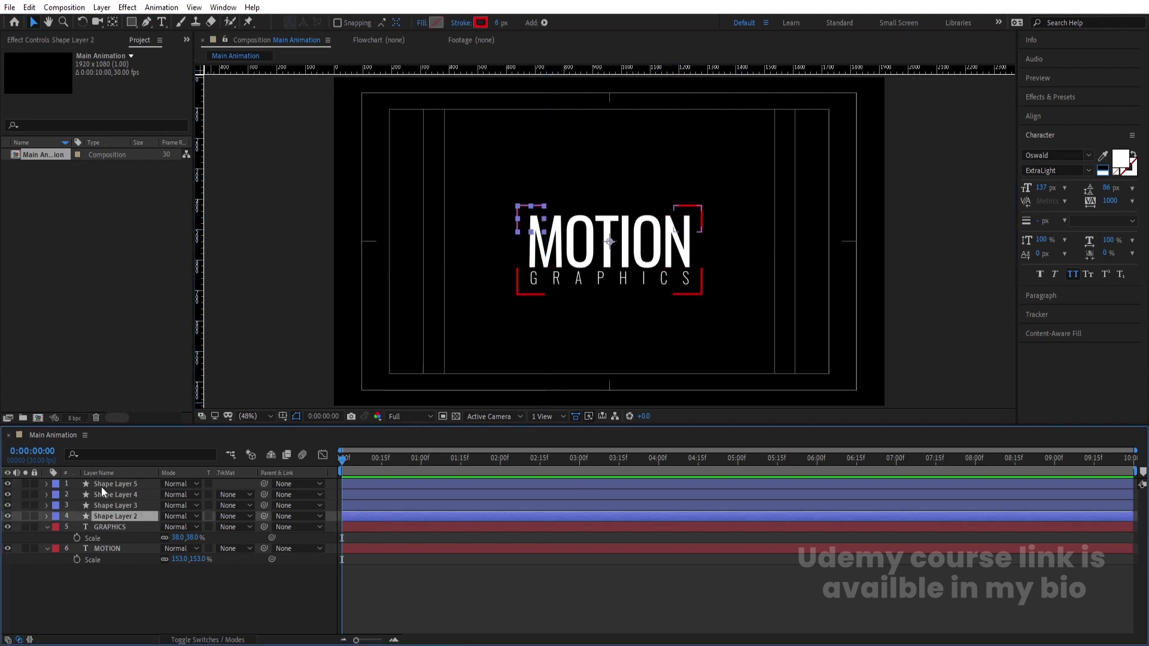
{"action": "left_click", "coordinate": [101, 488], "text": "shift"}
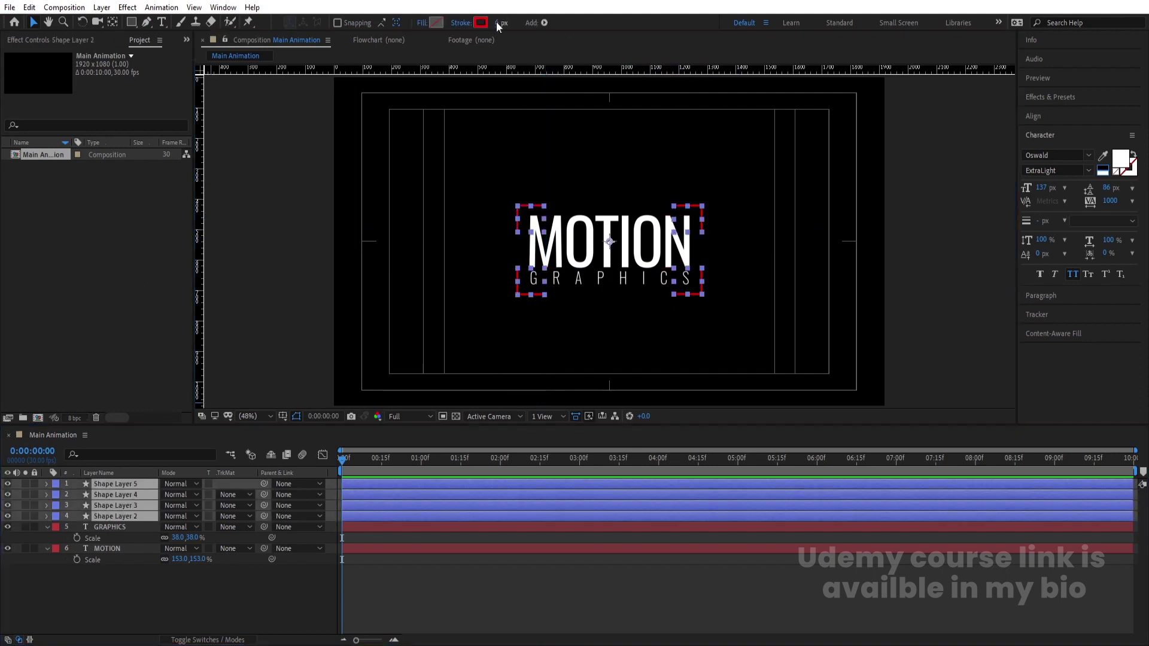
{"action": "type", "text": "10"}
{"action": "key", "text": "Return"}
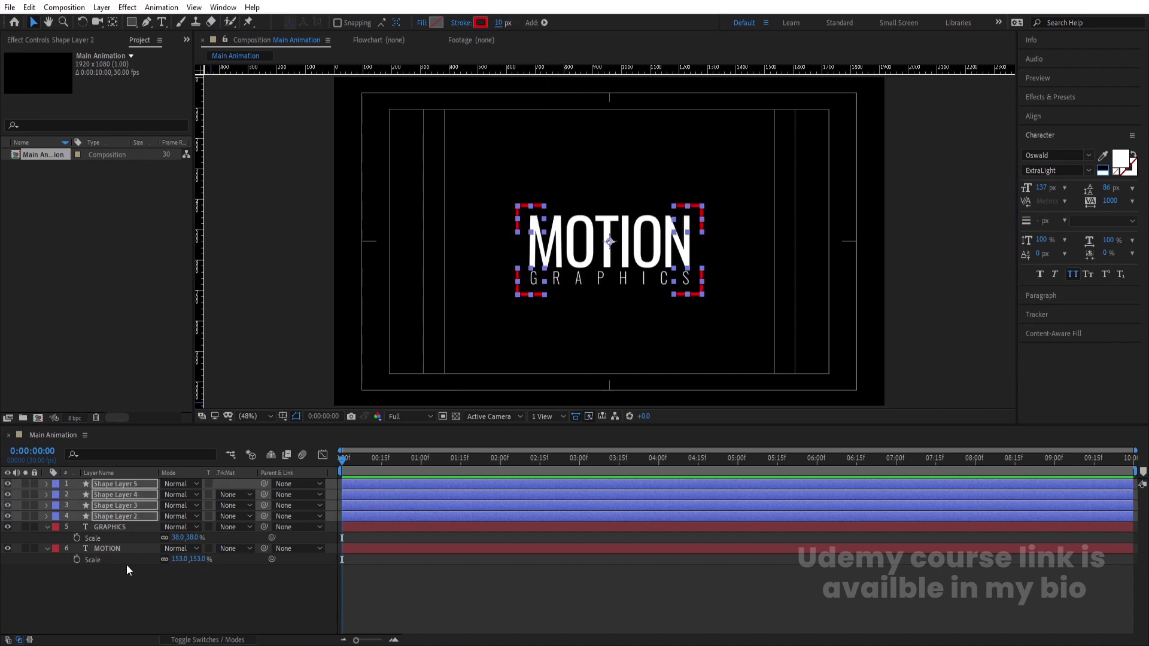
{"action": "left_click", "coordinate": [148, 577]}
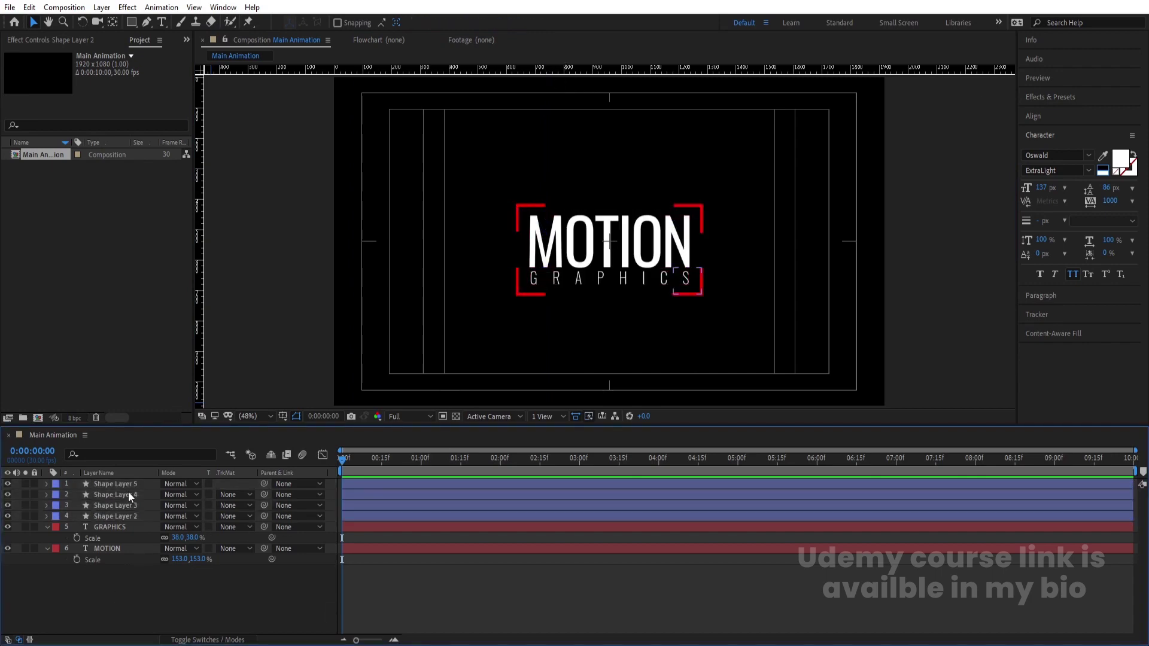
Collapse the Scale properties of the GRAPHICS and MOTION layers.
{"action": "left_click", "coordinate": [114, 516]}
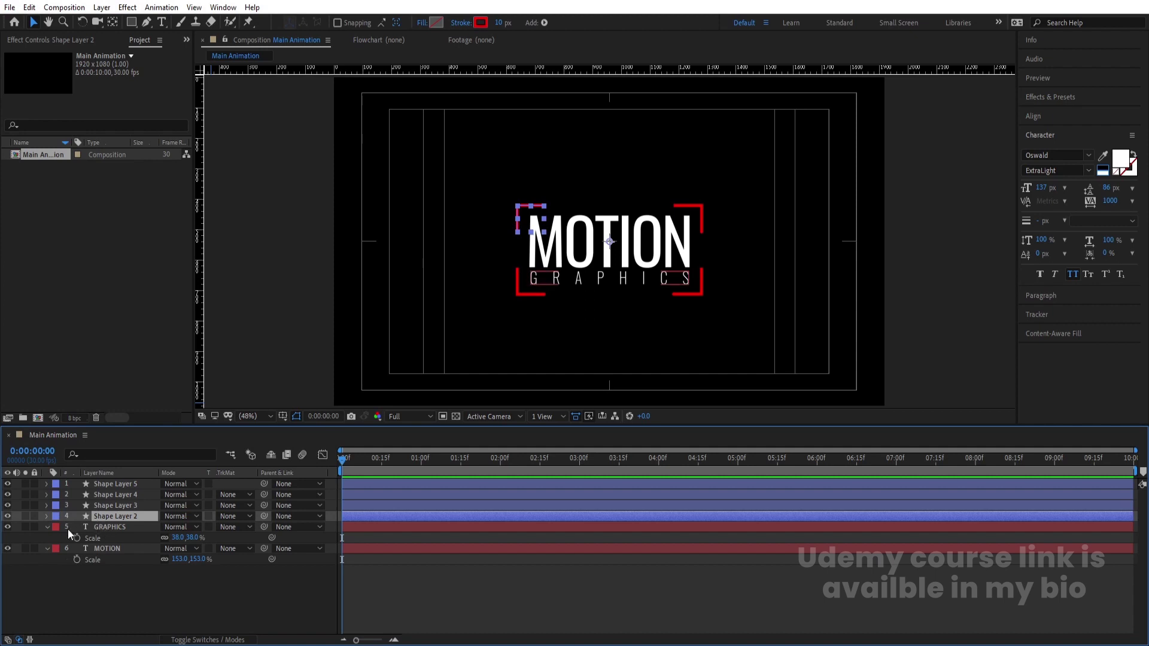
{"action": "left_click", "coordinate": [48, 548]}
{"action": "left_click", "coordinate": [48, 527]}
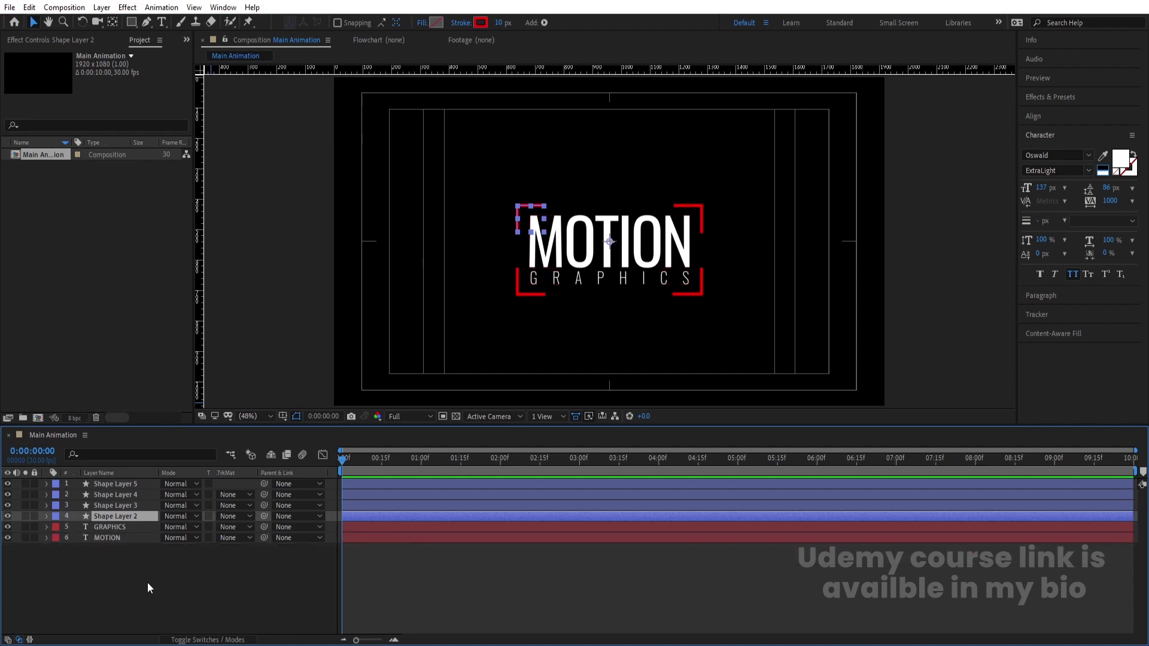
Add a Position animator to the MOTION text, pushing its letters about 120 px down.
{"action": "left_click", "coordinate": [149, 588]}
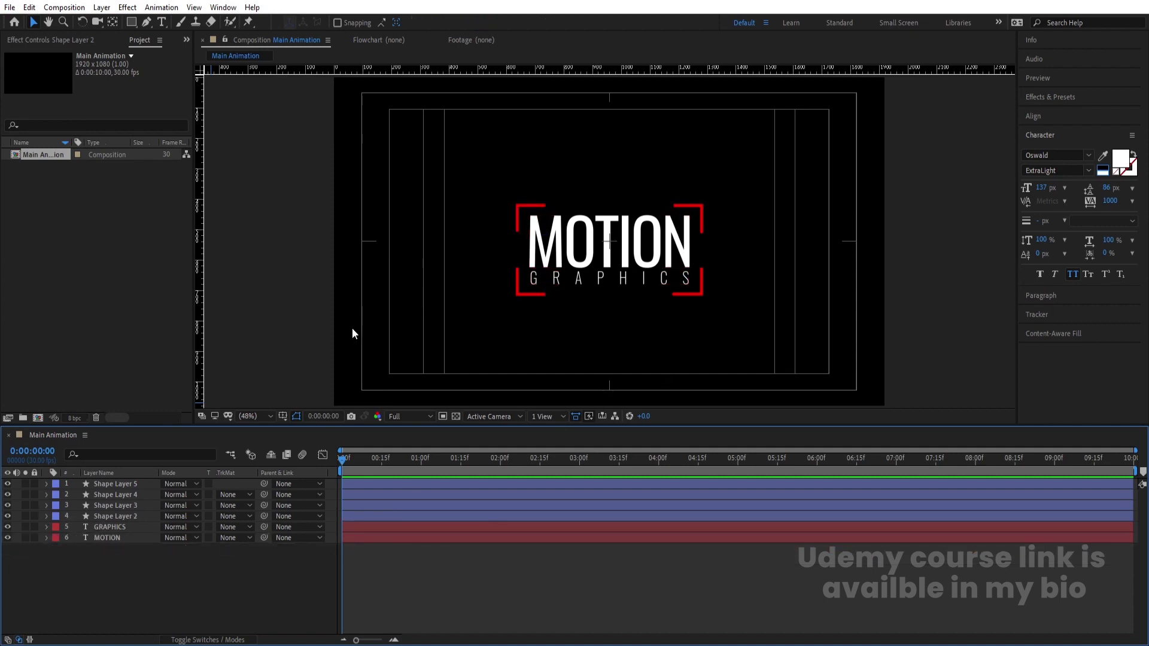
{"action": "left_click", "coordinate": [111, 537]}
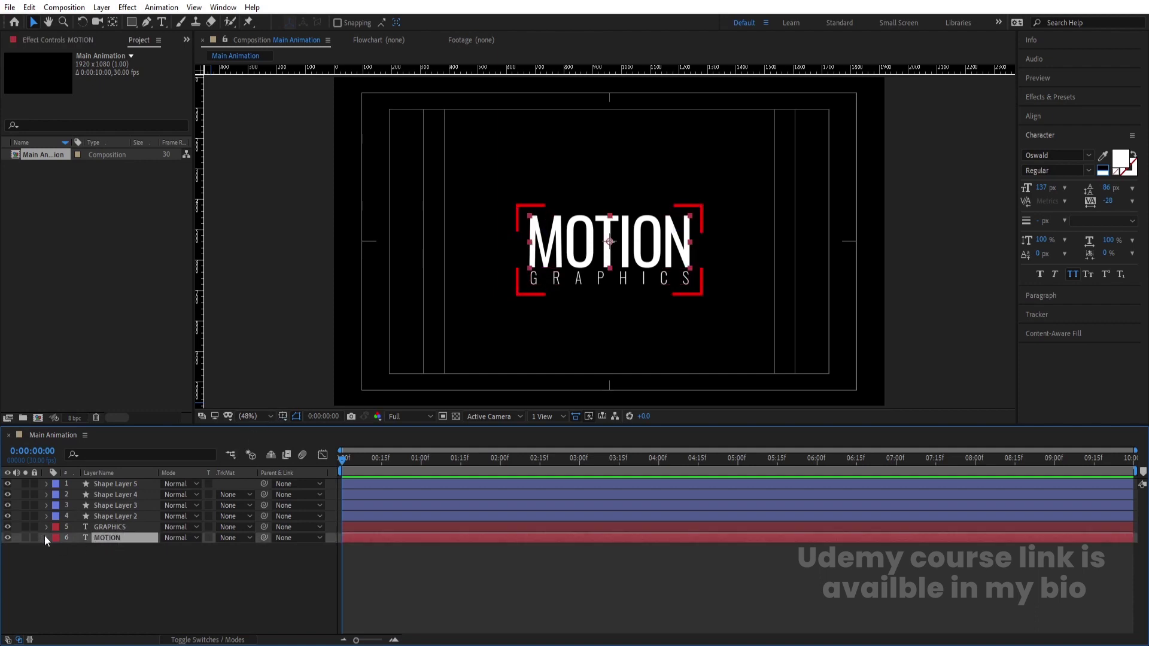
{"action": "left_click", "coordinate": [45, 537]}
{"action": "left_click", "coordinate": [251, 549]}
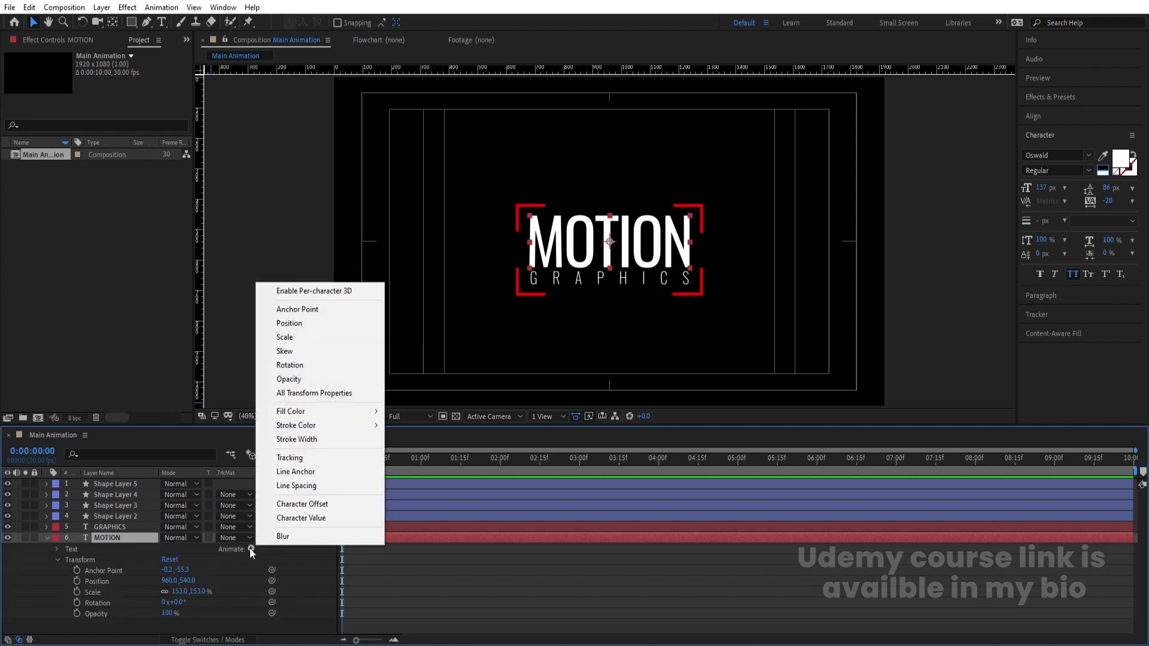
{"action": "left_click", "coordinate": [292, 324]}
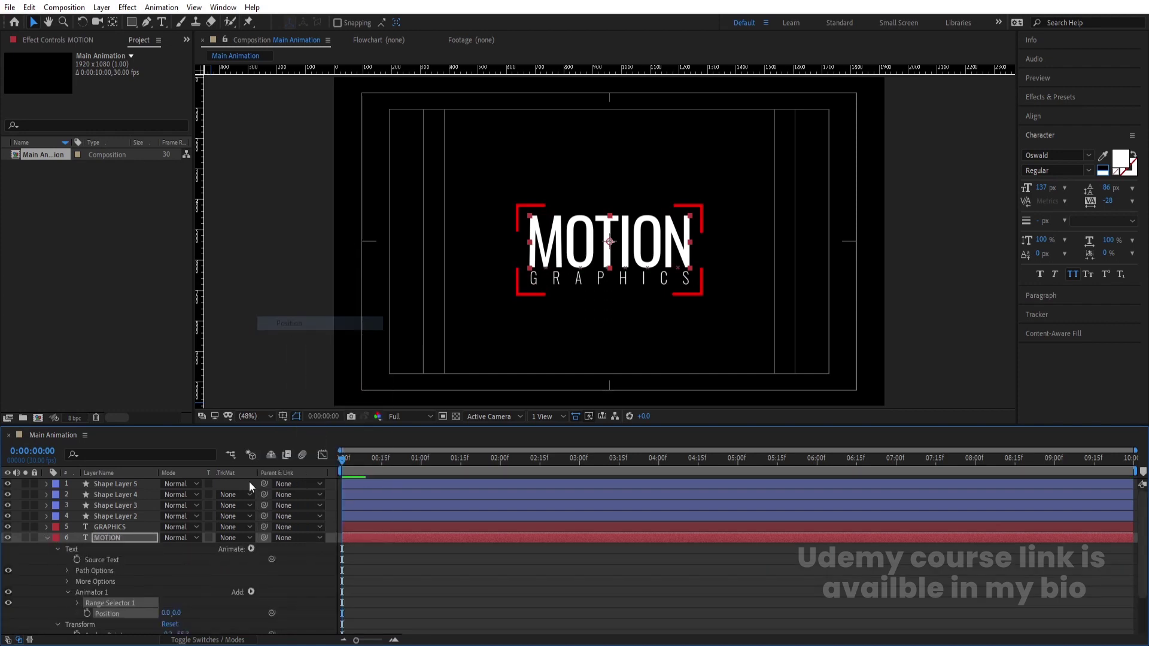
{"action": "left_click_drag", "start_coordinate": [174, 615], "coordinate": [218, 625]}
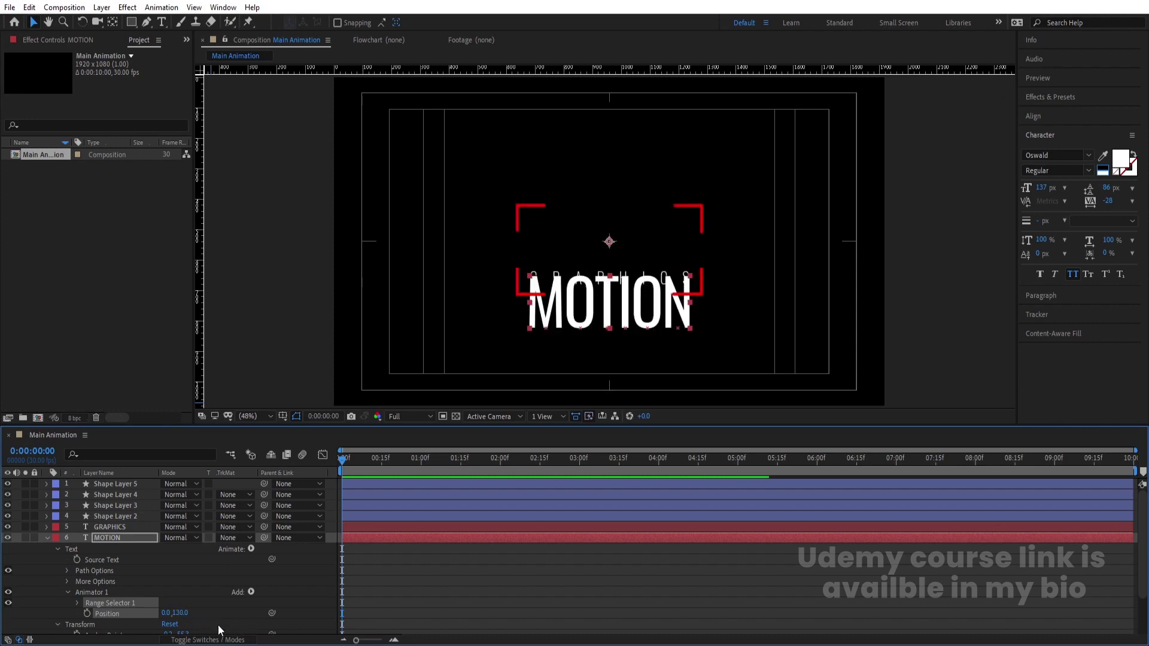
Keyframe the range selector Start from 0% at 0s to 100% at 1:15.
{"action": "left_click", "coordinate": [77, 603]}
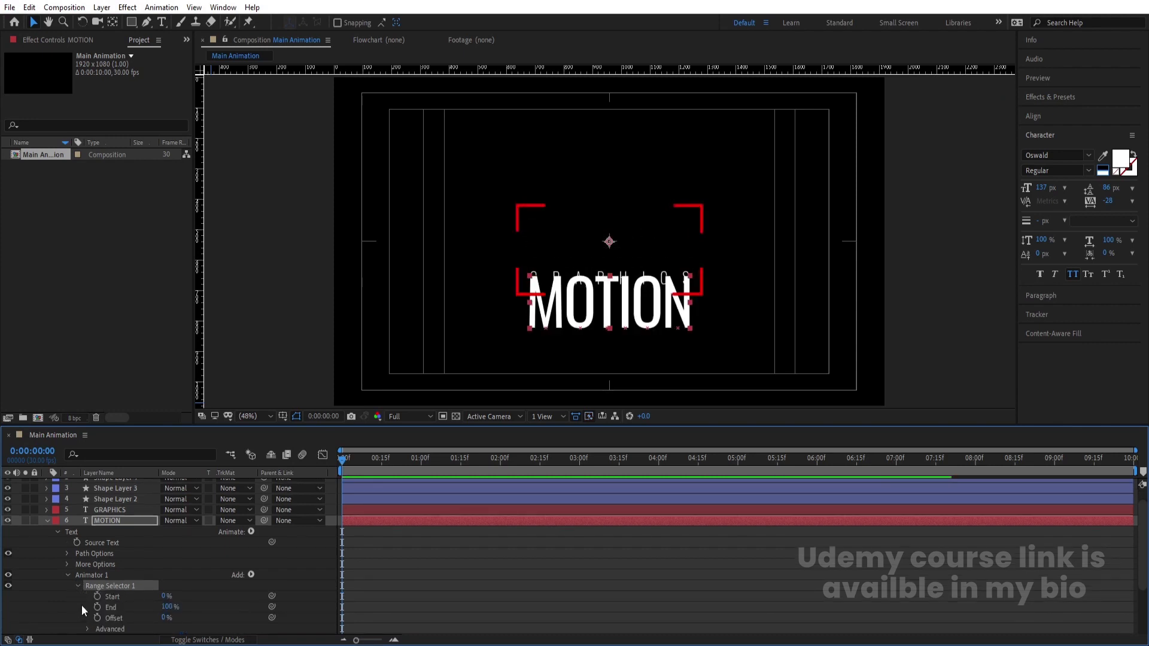
{"action": "left_click", "coordinate": [89, 595]}
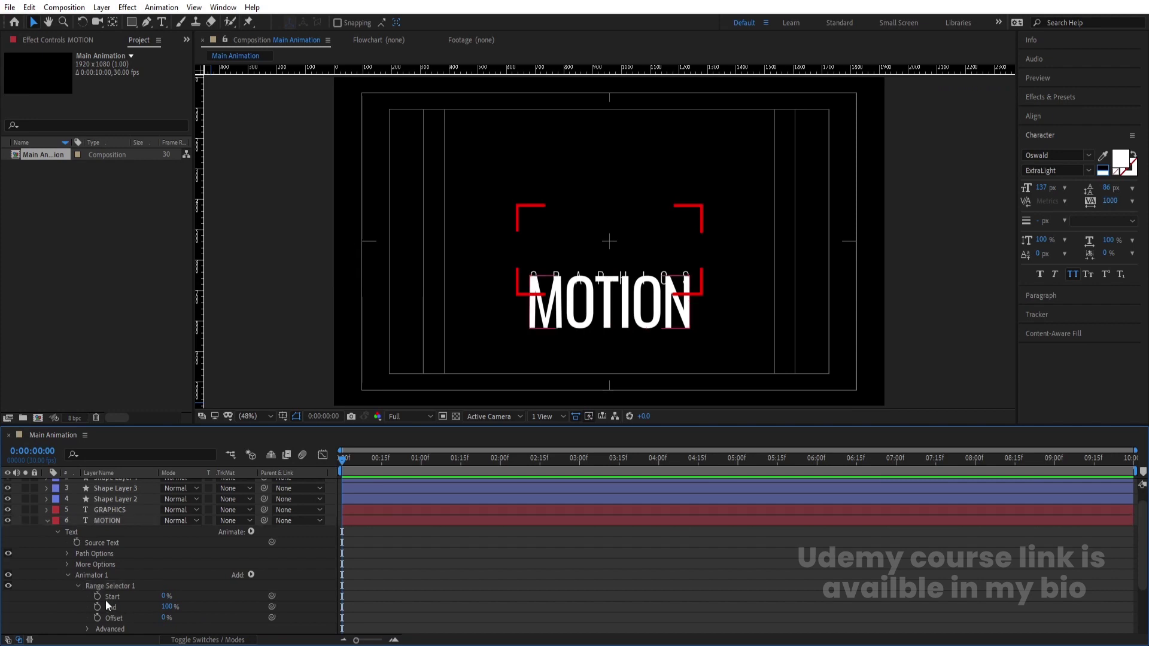
{"action": "left_click", "coordinate": [98, 597]}
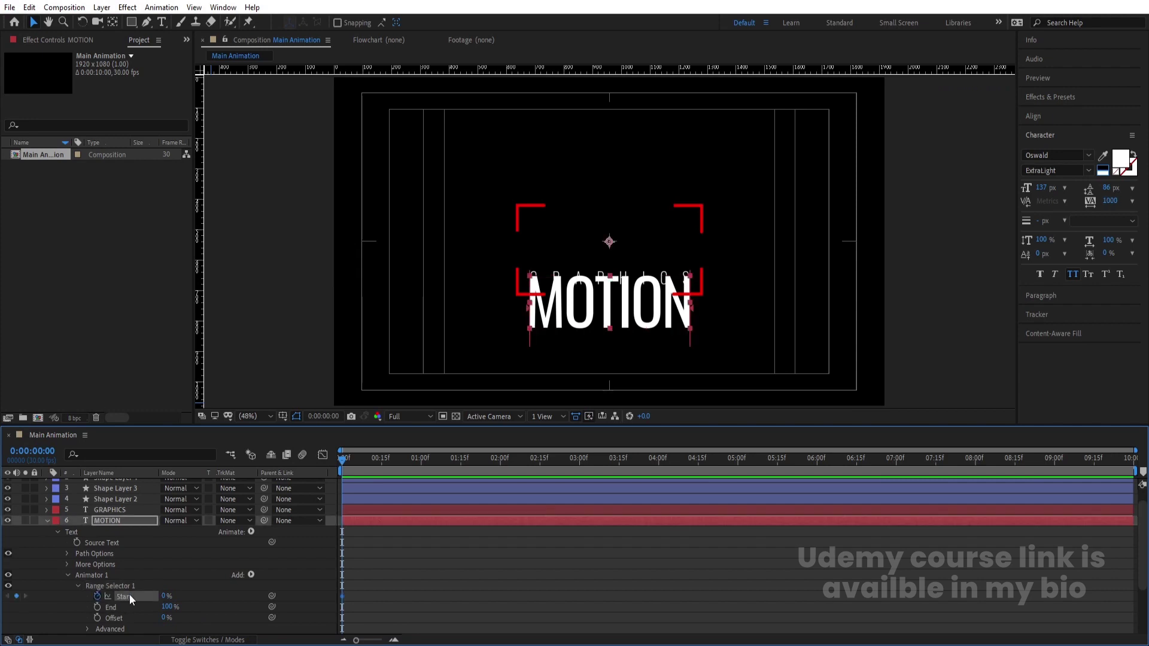
{"action": "left_click", "coordinate": [462, 458]}
{"action": "left_click_drag", "start_coordinate": [166, 596], "coordinate": [285, 592]}
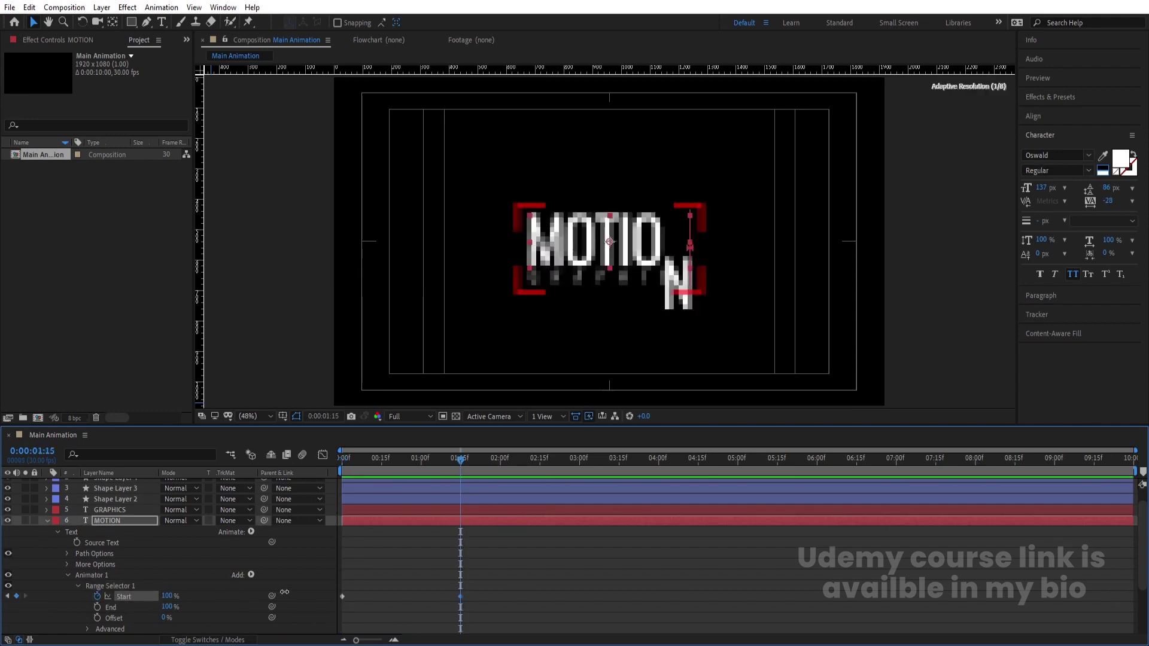
{"action": "left_click_drag", "start_coordinate": [357, 458], "coordinate": [342, 458]}
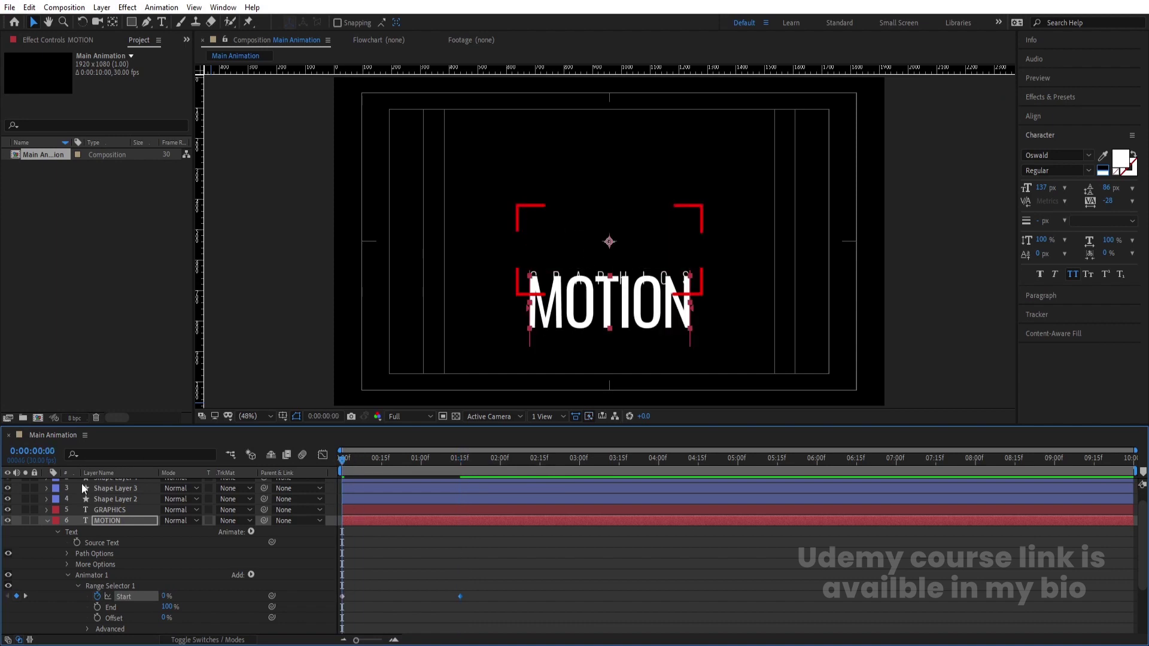
{"action": "left_click", "coordinate": [45, 520]}
Hide MOTION and add a Position animator to GRAPHICS, shifting its letters upward.
{"action": "left_click", "coordinate": [104, 528]}
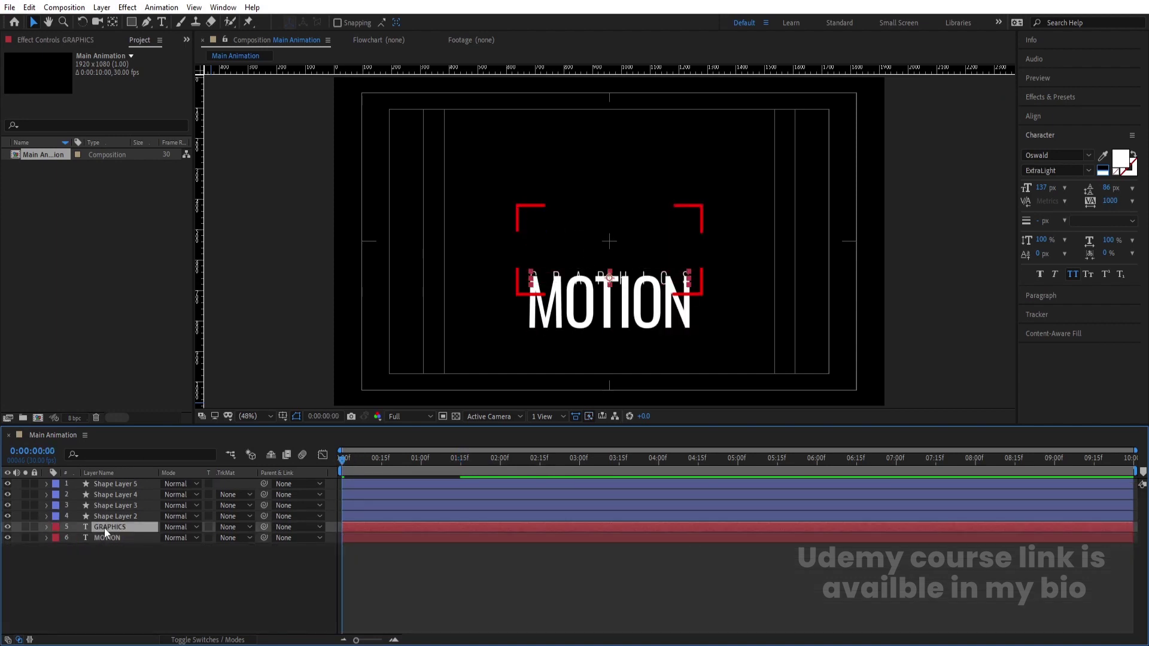
{"action": "left_click", "coordinate": [8, 537]}
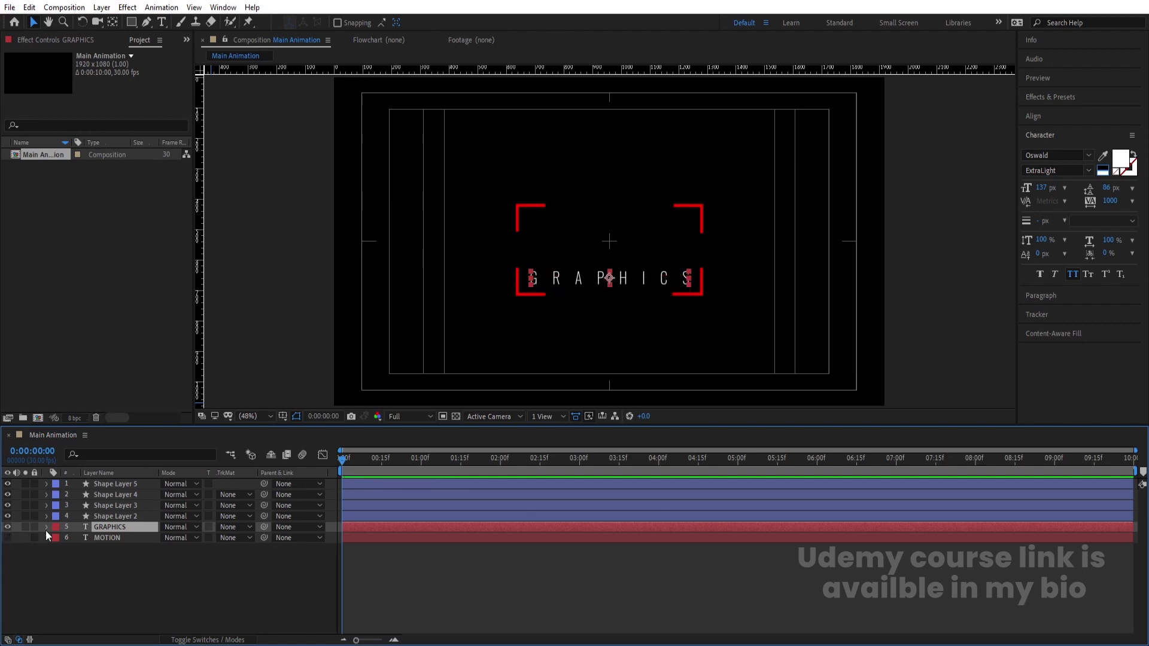
{"action": "left_click", "coordinate": [47, 527]}
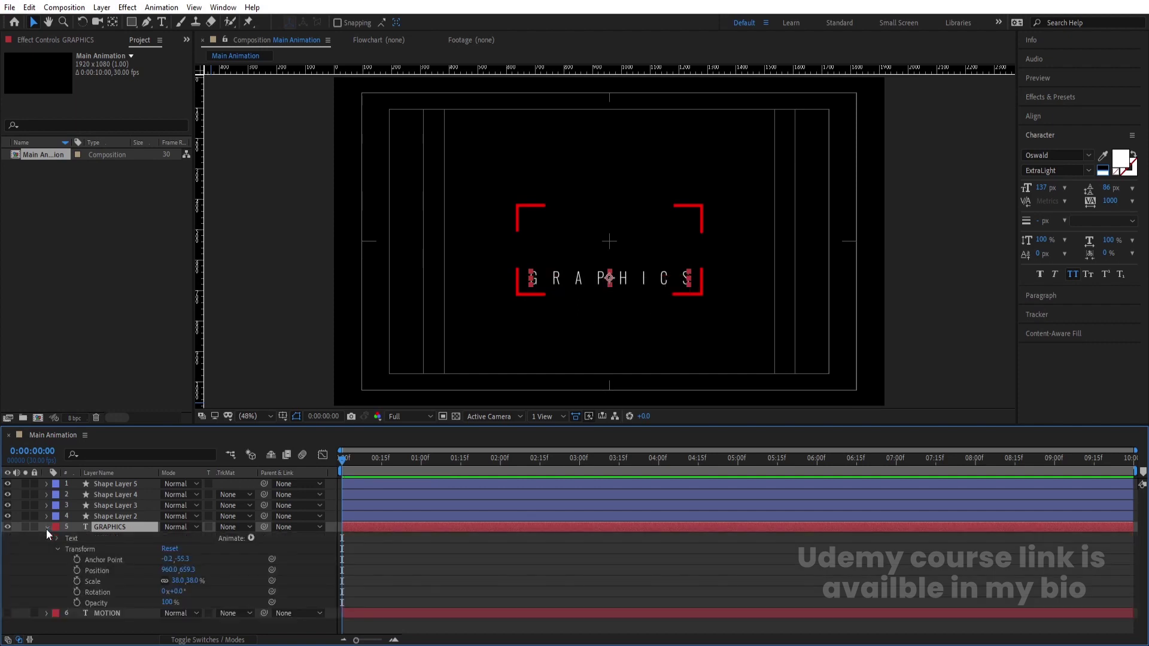
{"action": "left_click", "coordinate": [251, 538]}
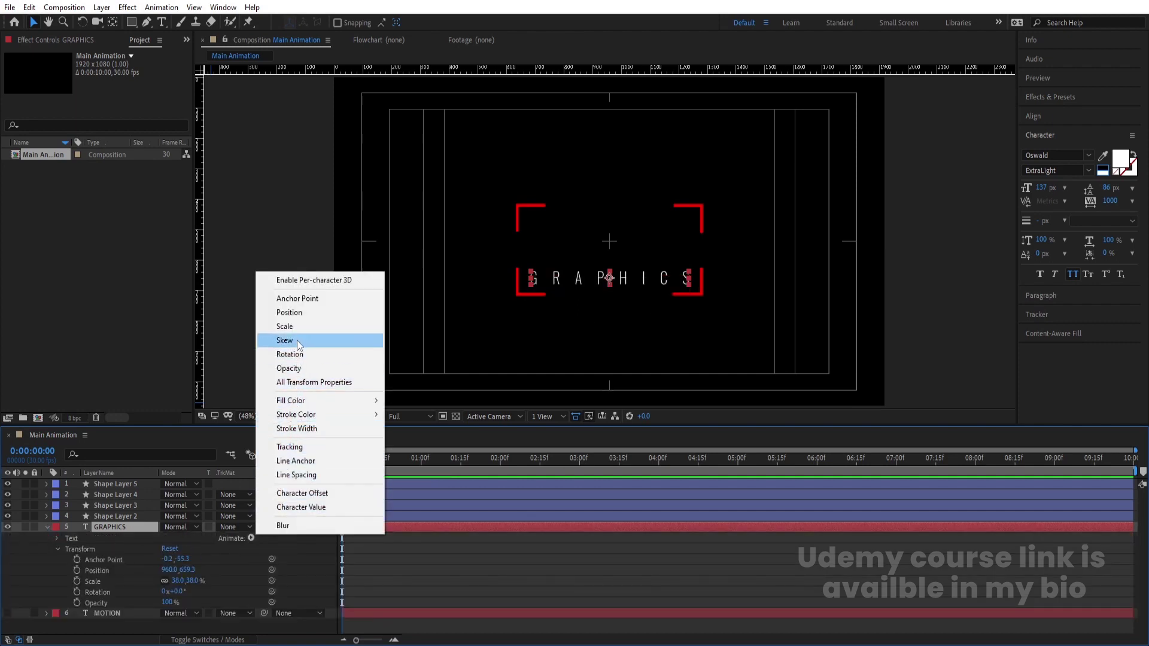
{"action": "left_click", "coordinate": [297, 316]}
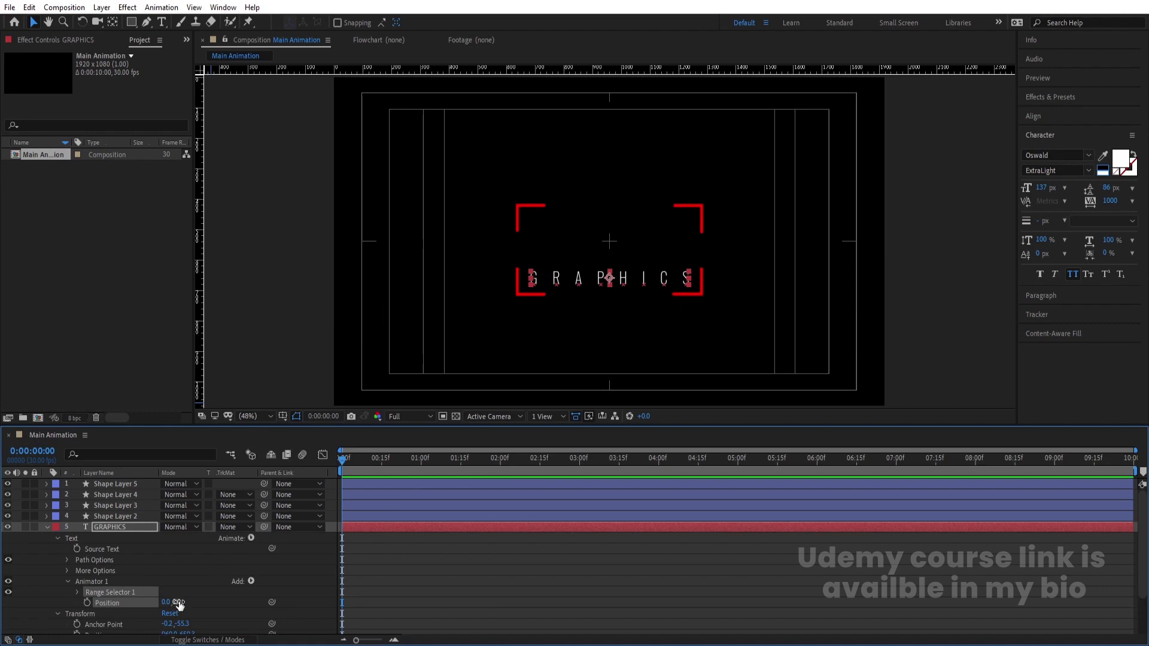
{"action": "left_click_drag", "start_coordinate": [175, 599], "coordinate": [94, 614]}
Keyframe the GRAPHICS range selector Start from 0% at 0s to 100% at 1:15, then preview.
{"action": "left_click", "coordinate": [79, 592]}
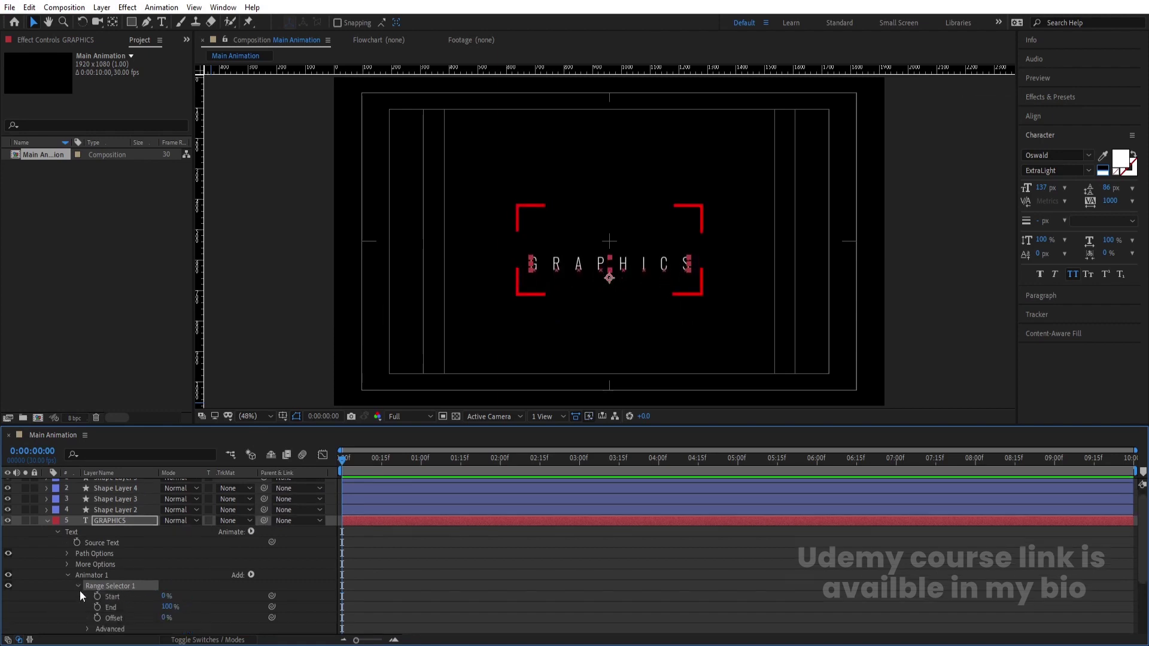
{"action": "left_click", "coordinate": [97, 597]}
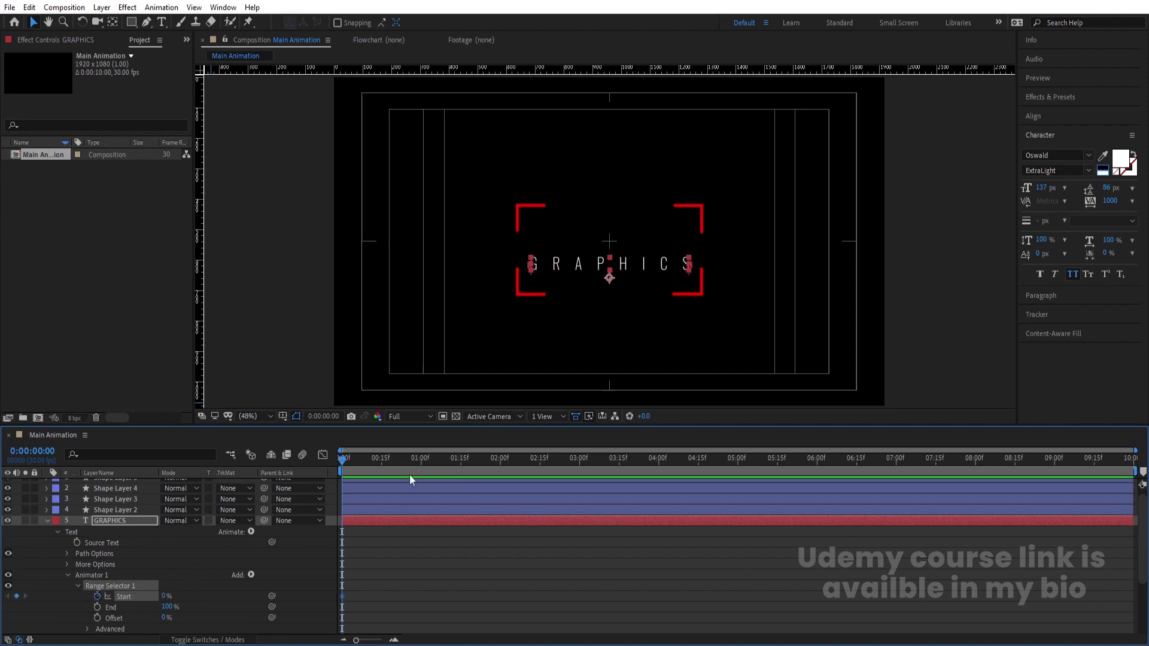
{"action": "left_click", "coordinate": [461, 461]}
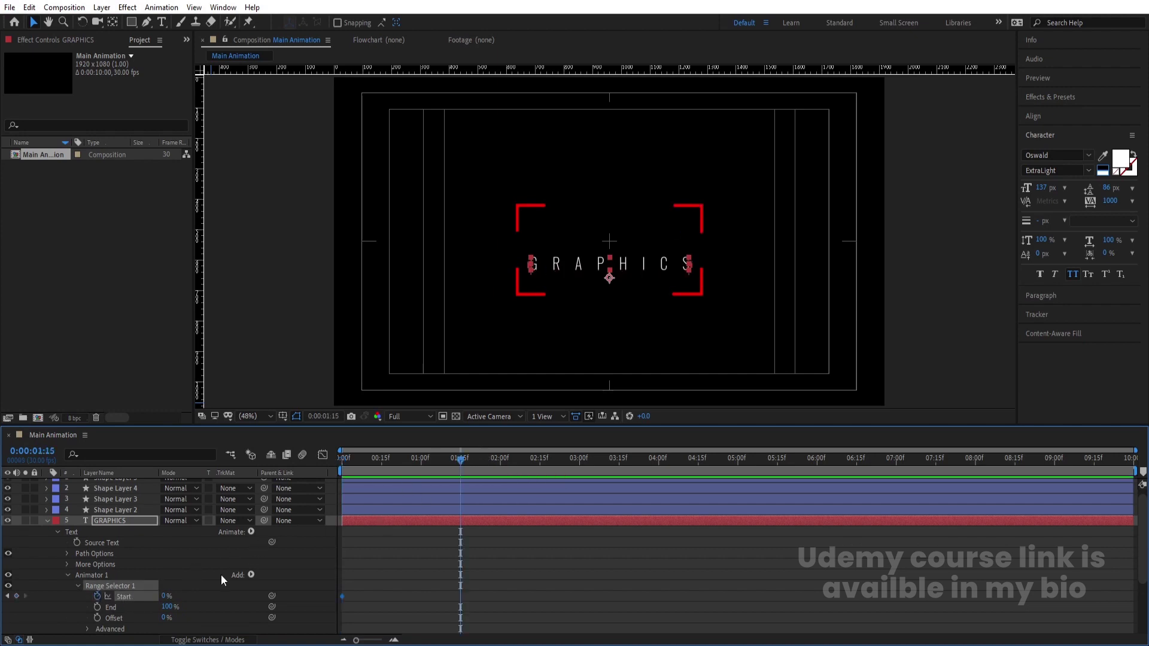
{"action": "left_click_drag", "start_coordinate": [166, 595], "coordinate": [264, 591]}
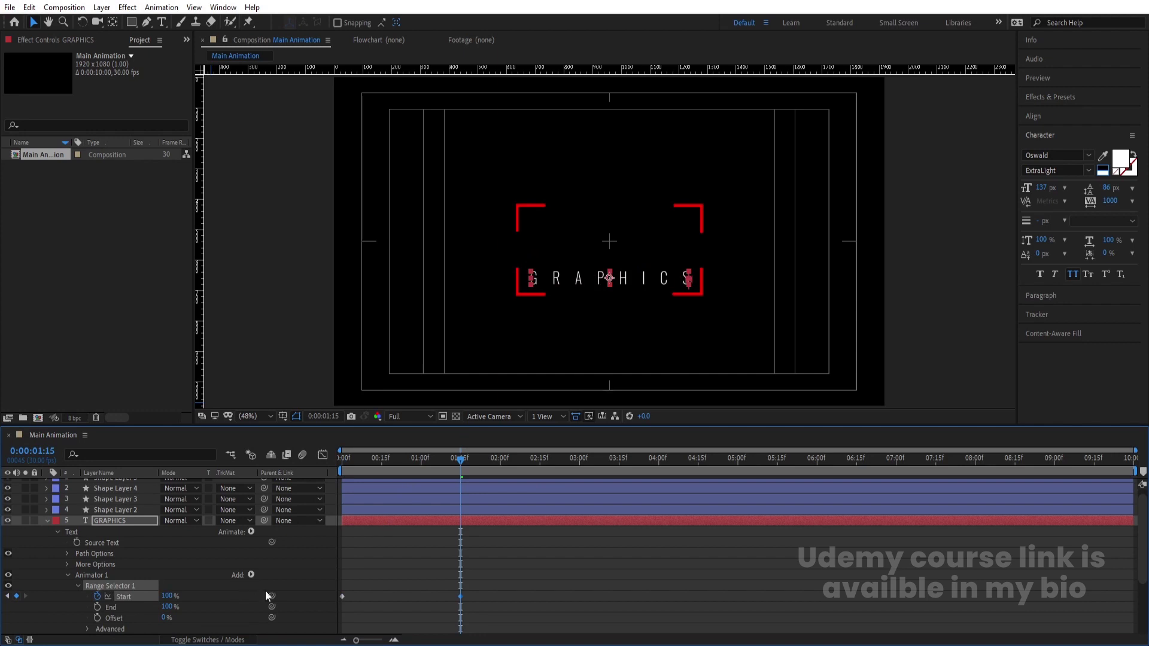
{"action": "left_click", "coordinate": [344, 460]}
{"action": "key", "text": "space"}
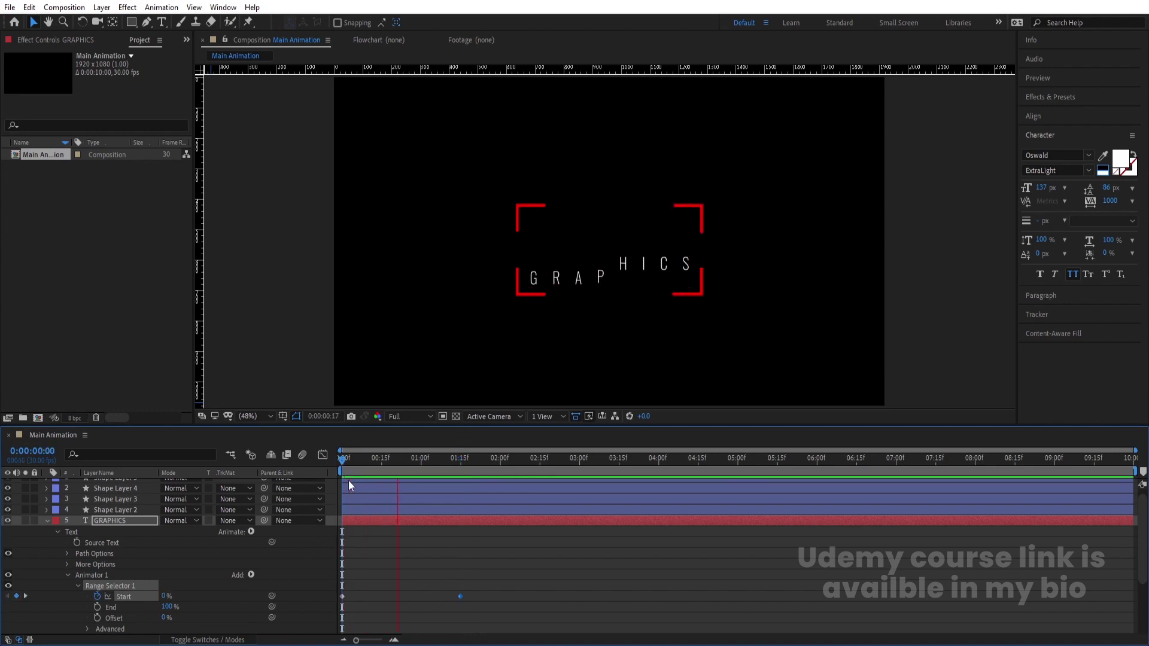
{"action": "key", "text": "space"}
{"action": "key", "text": "space"}
{"action": "scroll", "coordinate": [133, 565], "scroll_direction": "down", "scroll_amount": 4}
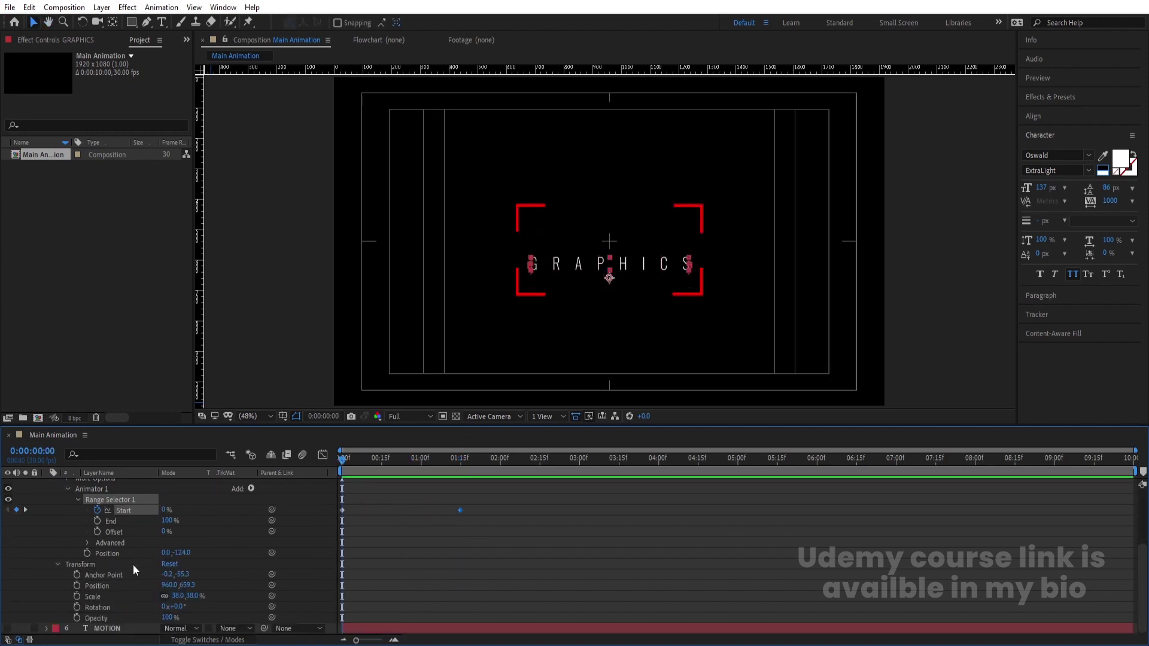
{"action": "scroll", "coordinate": [133, 565], "scroll_direction": "up", "scroll_amount": 5}
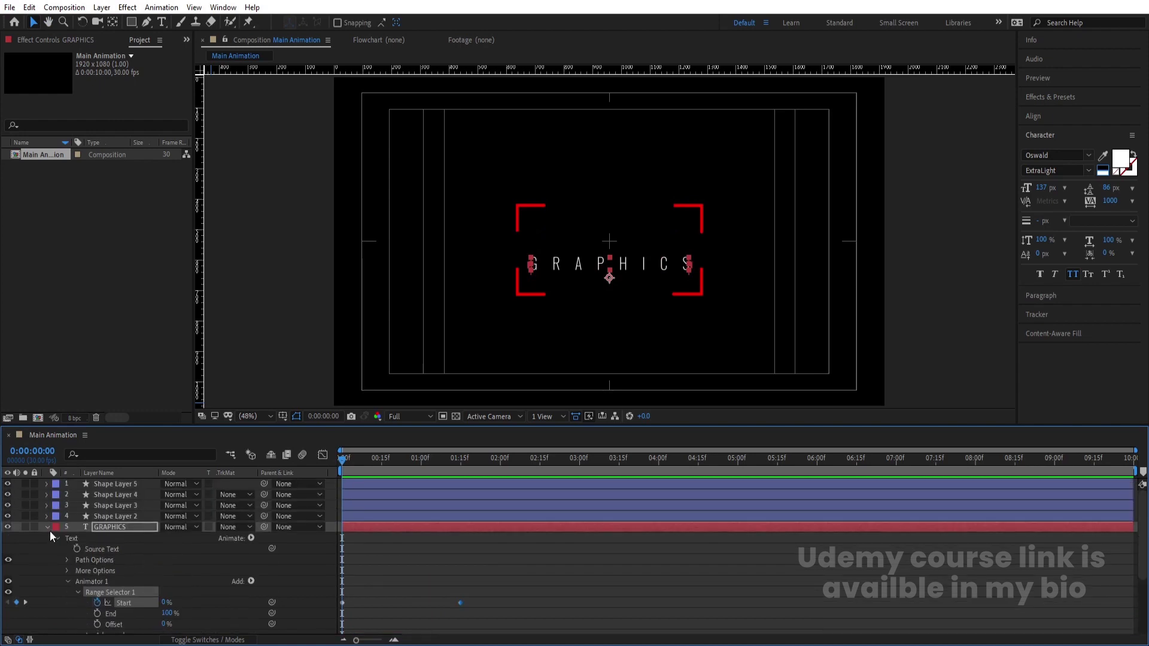
Add Trim Paths to Shape Layer 2, keying End from 0% at 0s to 100% at 1:15.
{"action": "left_click", "coordinate": [47, 528]}
{"action": "left_click", "coordinate": [95, 518]}
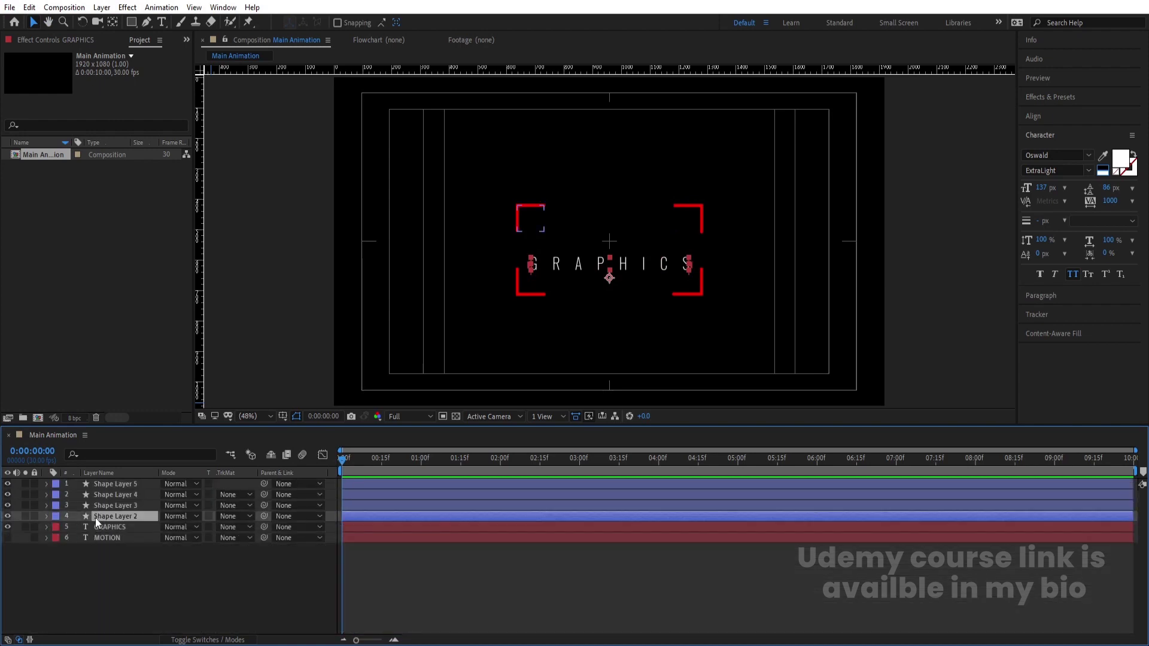
{"action": "left_click", "coordinate": [46, 517]}
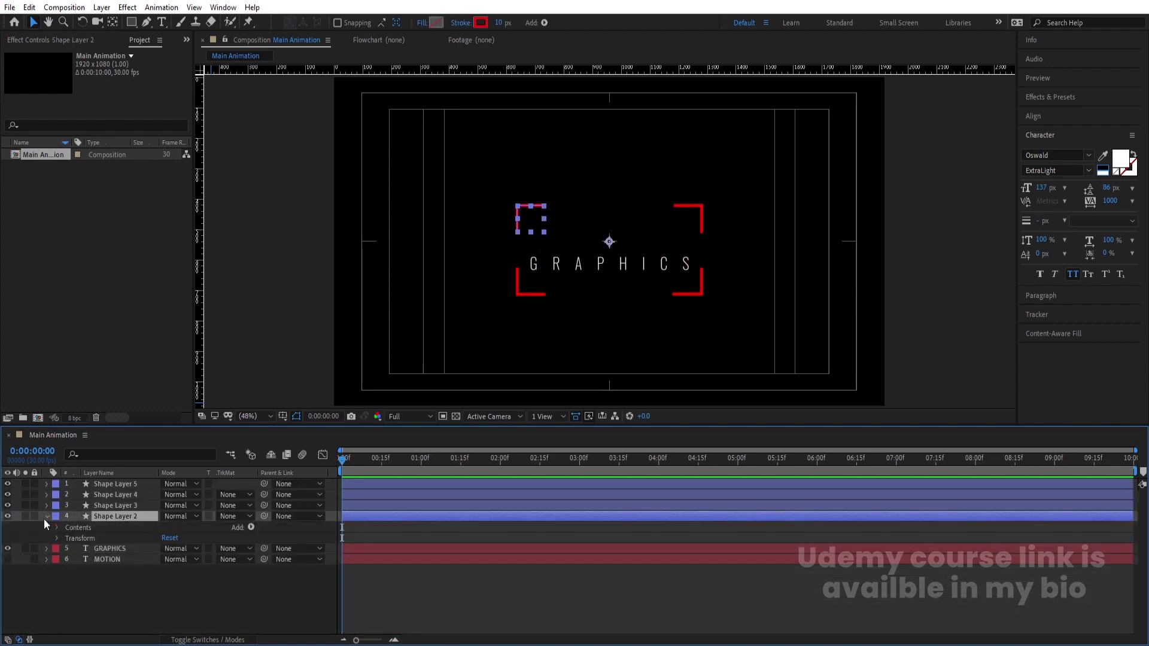
{"action": "left_click", "coordinate": [250, 527]}
{"action": "left_click", "coordinate": [274, 460]}
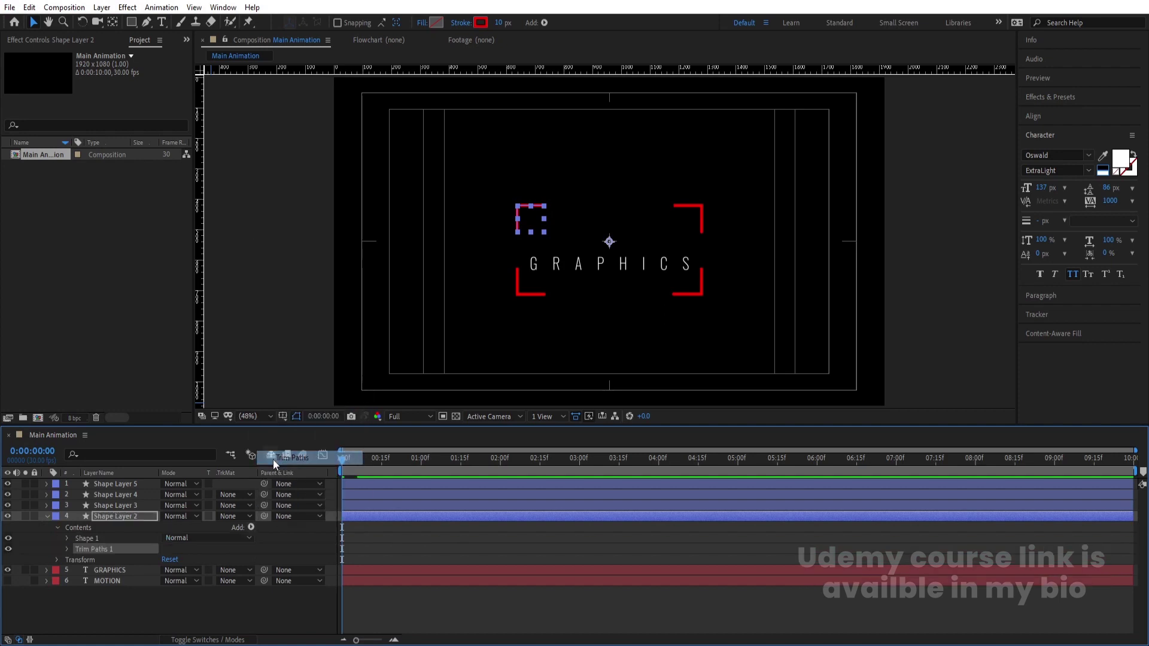
{"action": "left_click", "coordinate": [67, 549]}
{"action": "left_click_drag", "start_coordinate": [167, 570], "coordinate": [35, 571]}
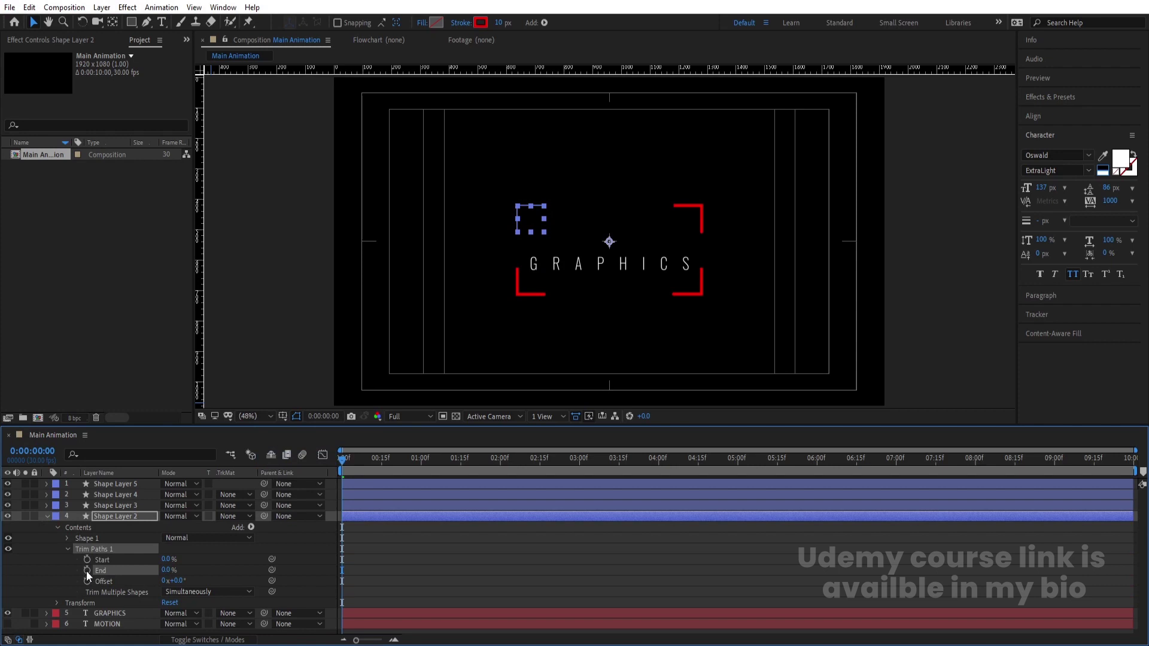
{"action": "left_click", "coordinate": [461, 457]}
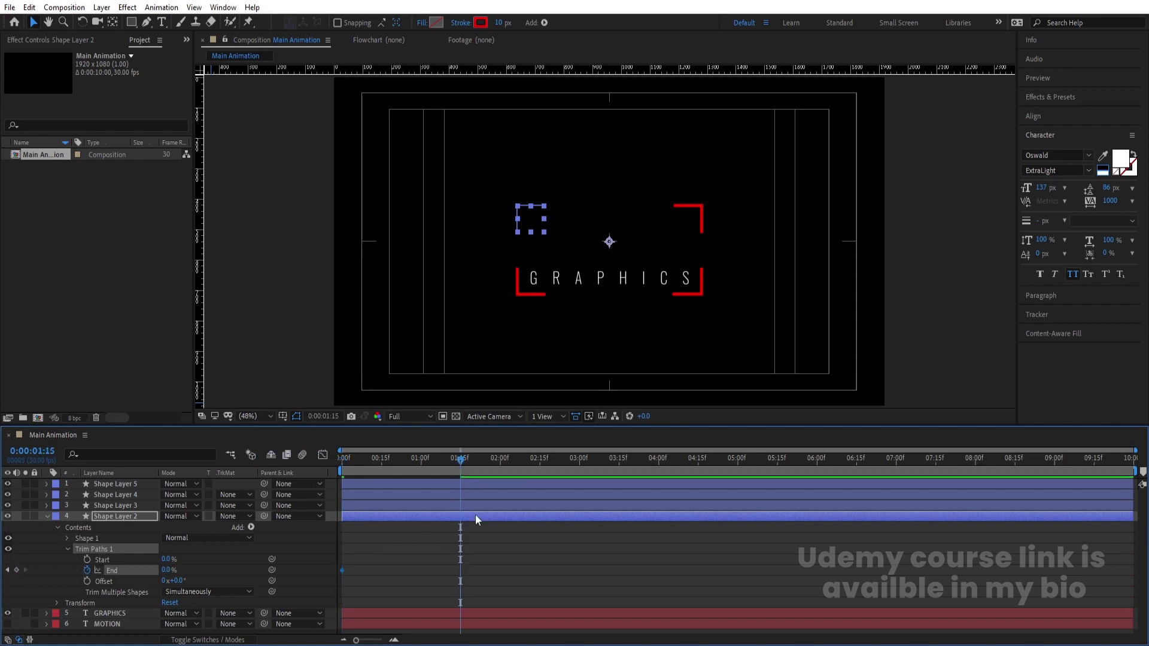
{"action": "left_click_drag", "start_coordinate": [166, 570], "coordinate": [405, 565]}
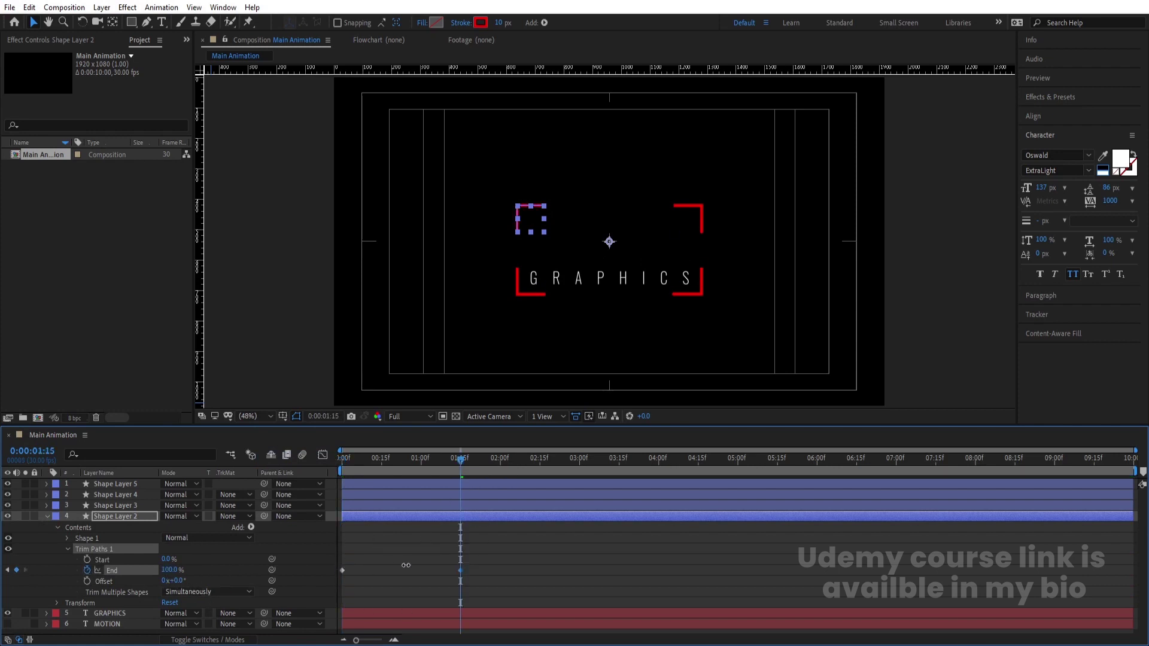
{"action": "left_click_drag", "start_coordinate": [389, 460], "coordinate": [3, 495]}
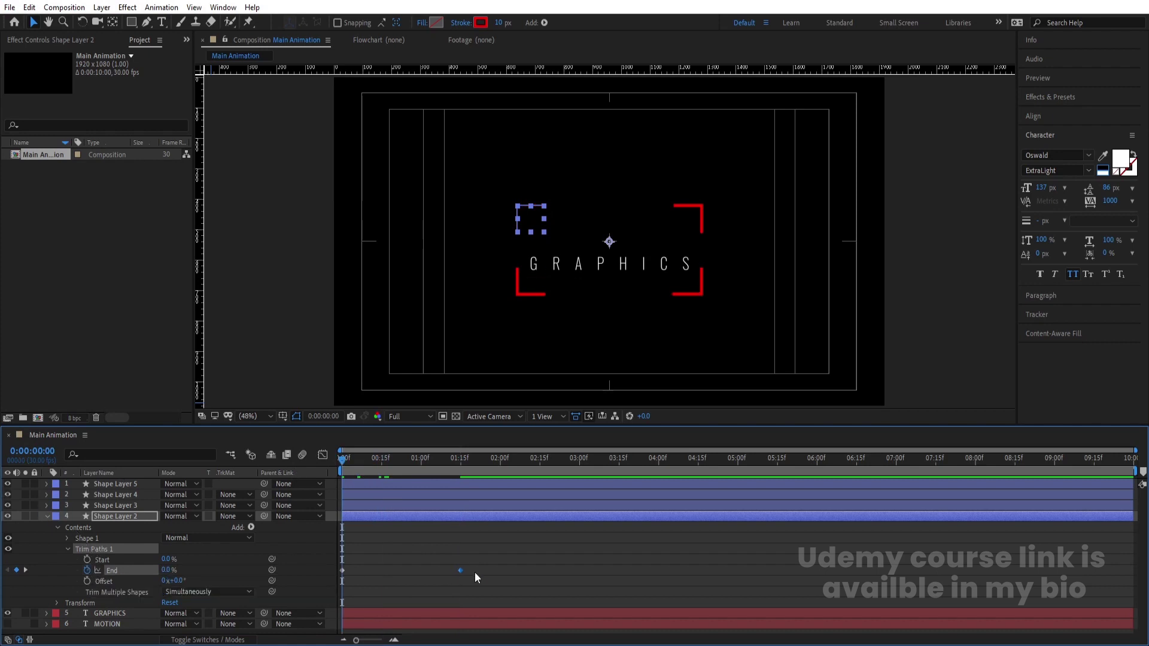
{"action": "left_click", "coordinate": [384, 547]}
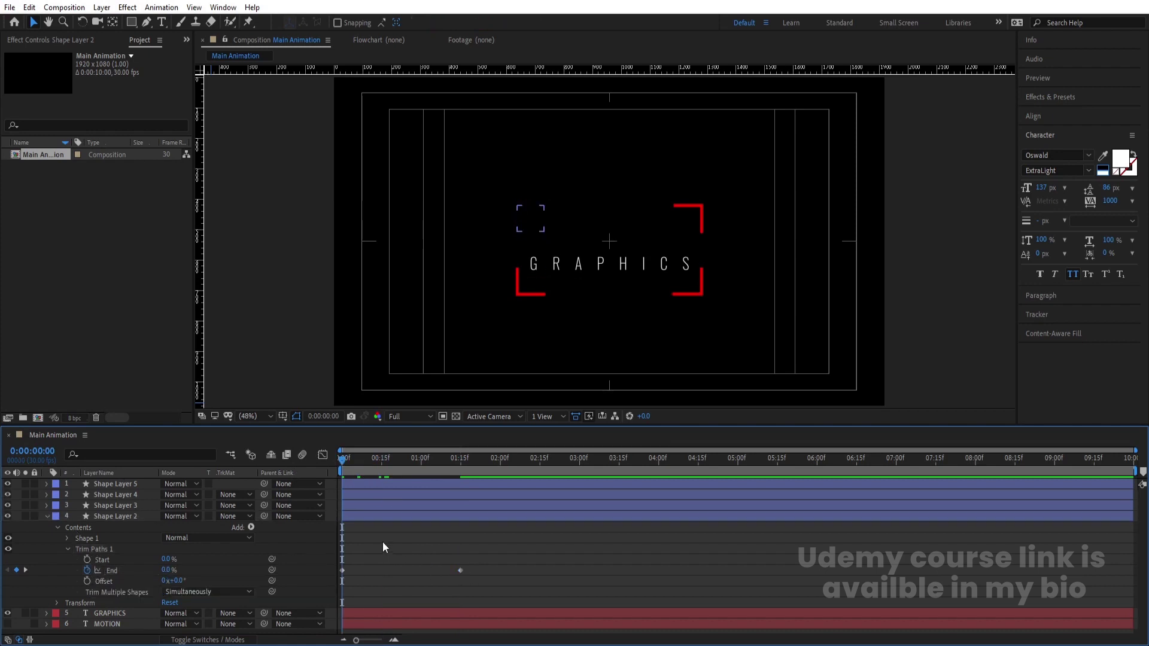
Paste Trim Paths 1 onto Shape Layers 3, 4 and 5.
{"action": "left_click", "coordinate": [87, 546]}
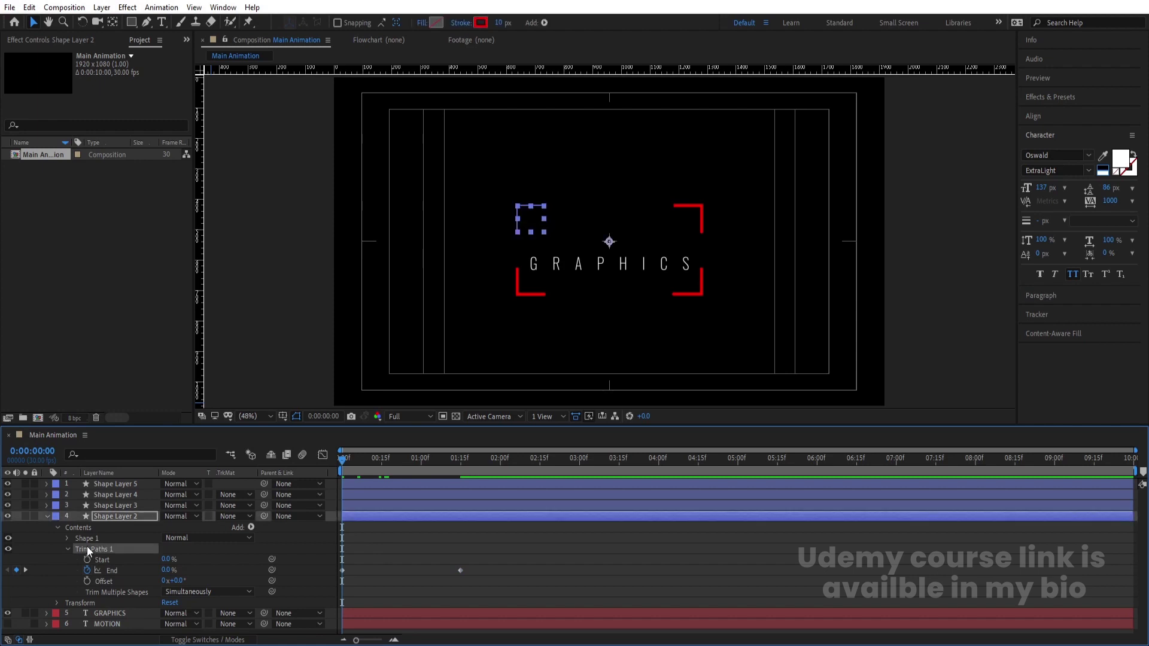
{"action": "left_click", "coordinate": [104, 505]}
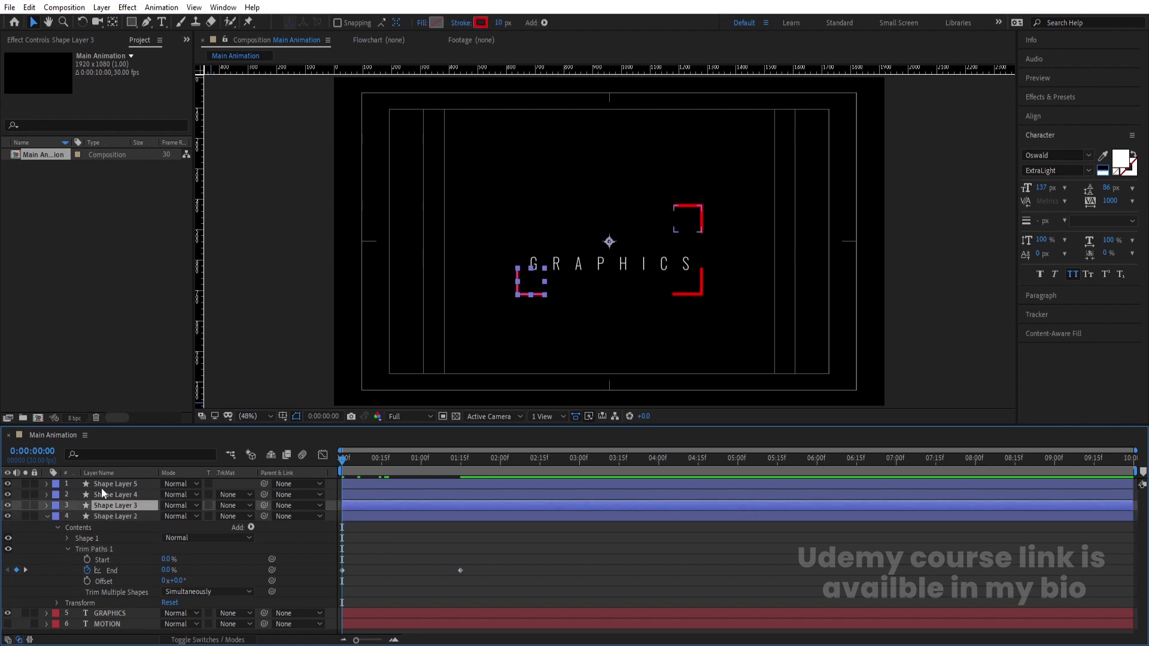
{"action": "left_click", "coordinate": [102, 488], "text": "shift"}
{"action": "key", "text": "ctrl+v"}
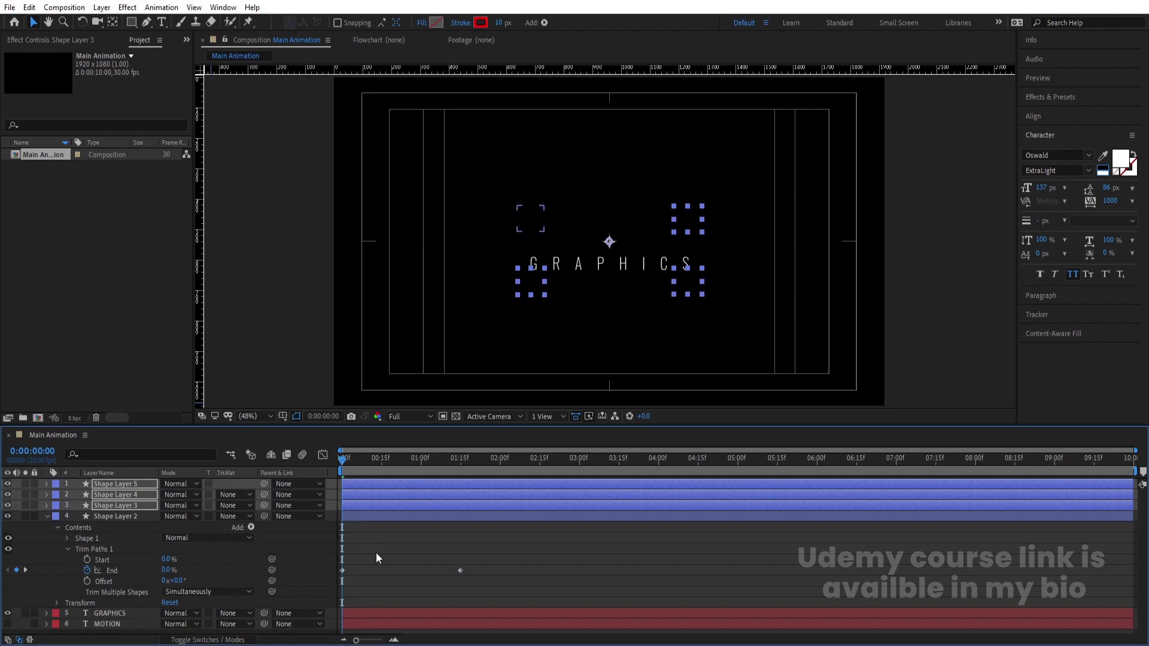
{"action": "left_click", "coordinate": [377, 558]}
Make the MOTION layer visible again and preview the animation.
{"action": "key", "text": "u"}
{"action": "key", "text": "u"}
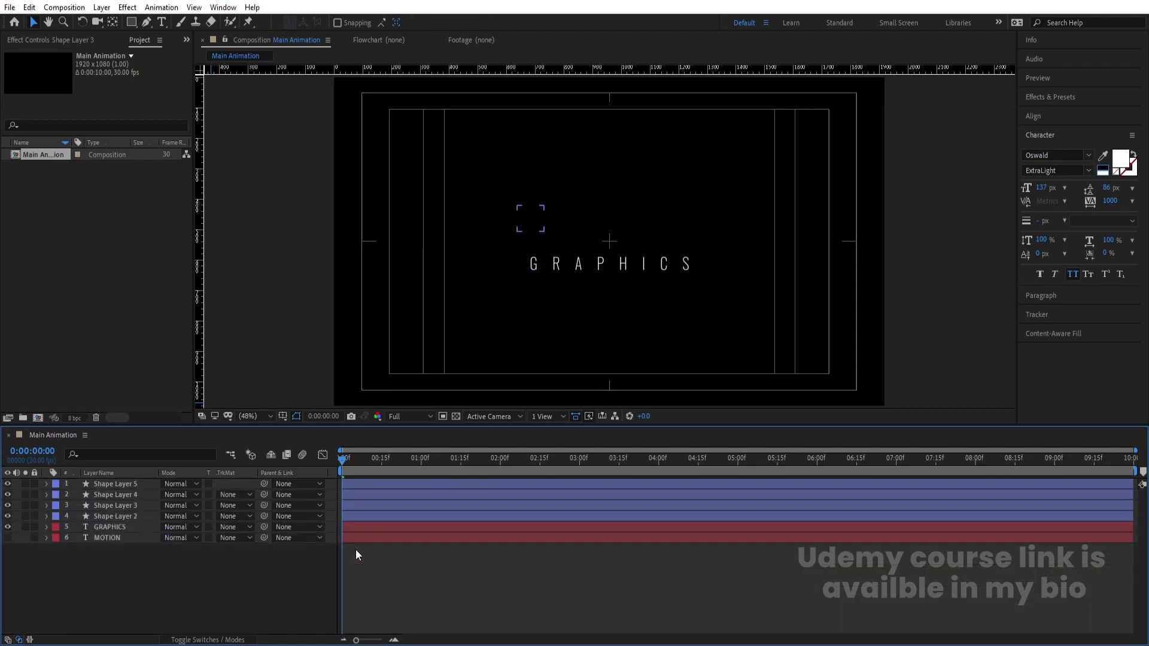
{"action": "left_click", "coordinate": [12, 537]}
{"action": "key", "text": "space"}
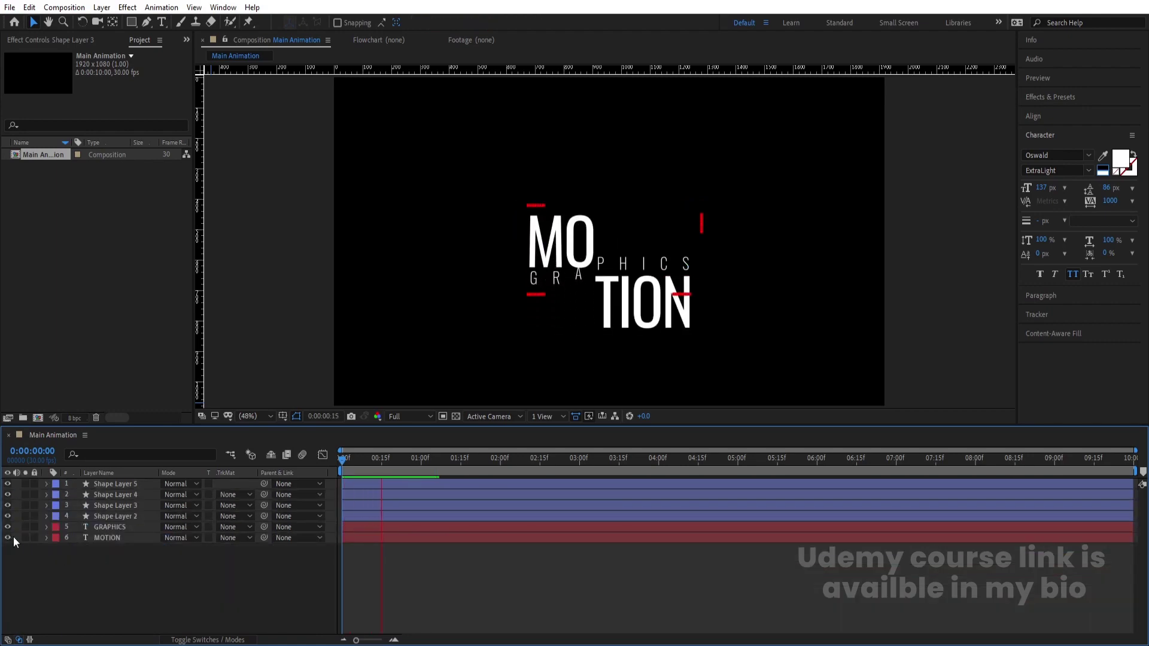
{"action": "key", "text": "apostrophe"}
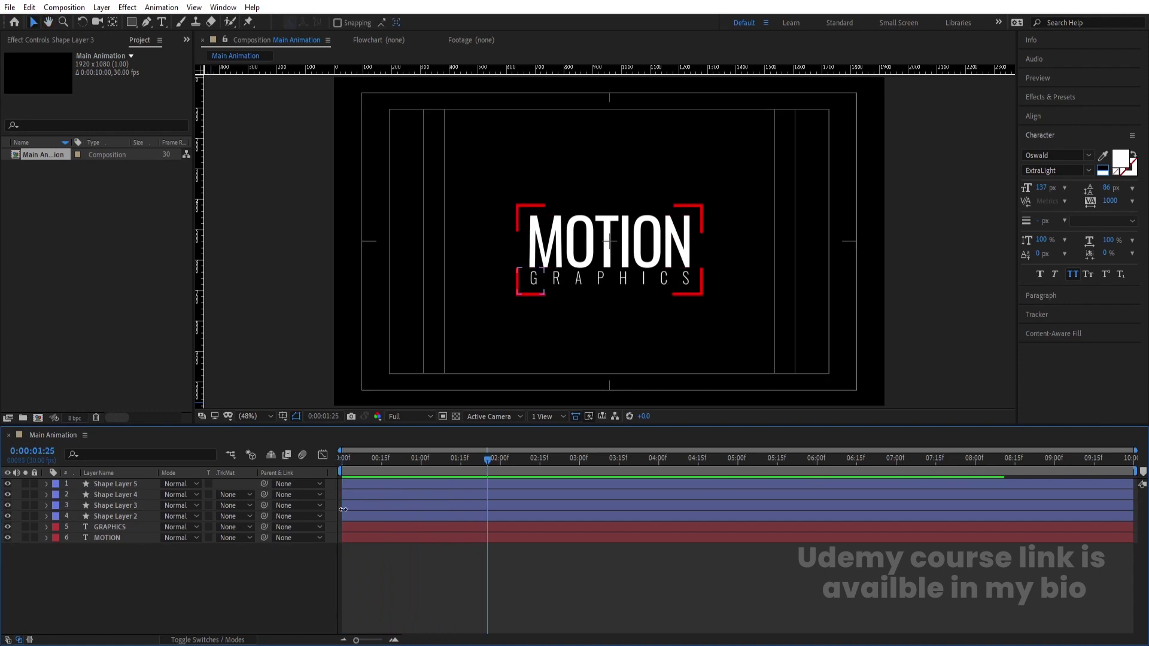
Apply Easy Ease to all keyframes and raise the speed-graph influence for a fast start and slow settle.
{"action": "key", "text": "u"}
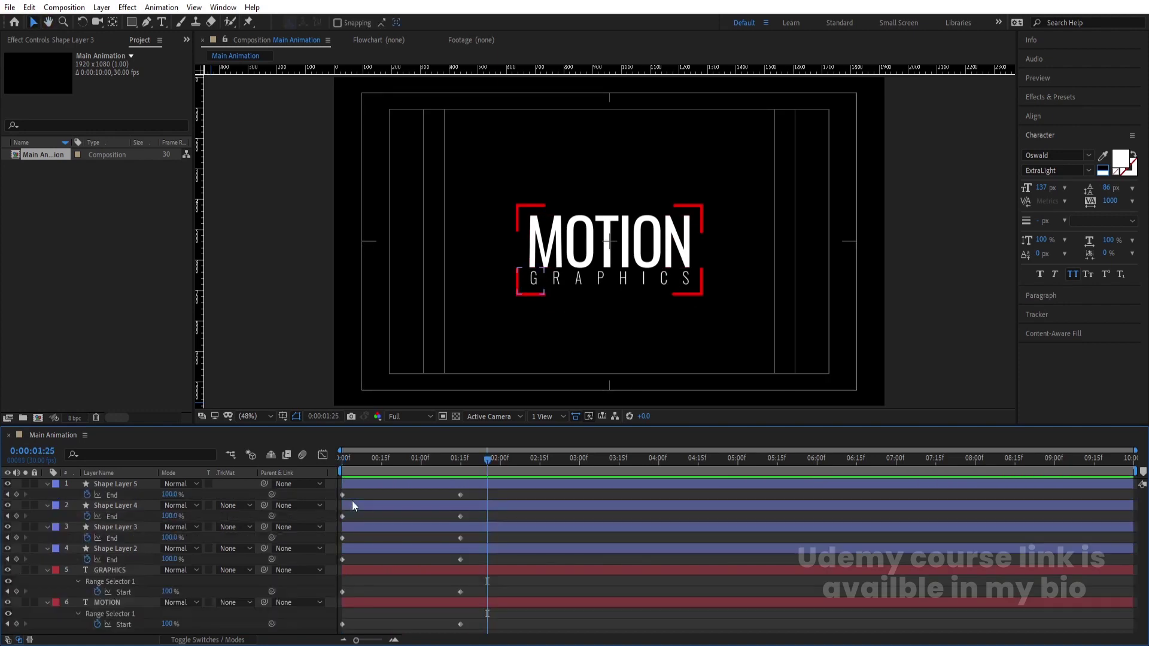
{"action": "left_click_drag", "start_coordinate": [508, 628], "coordinate": [207, 277]}
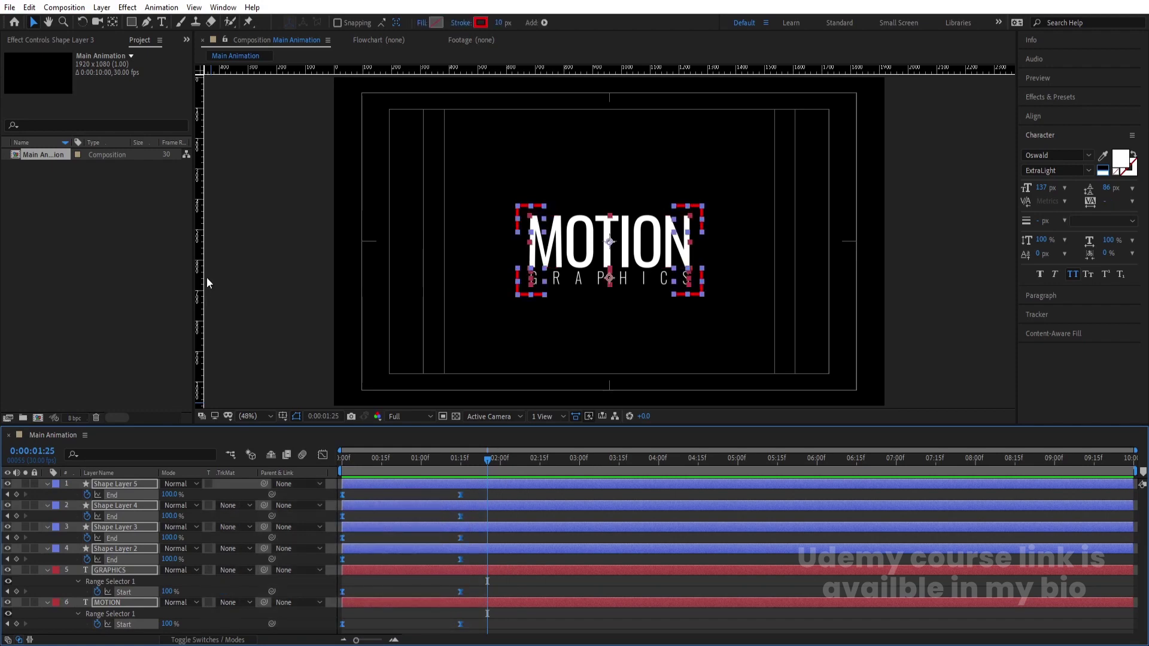
{"action": "key", "text": "F9"}
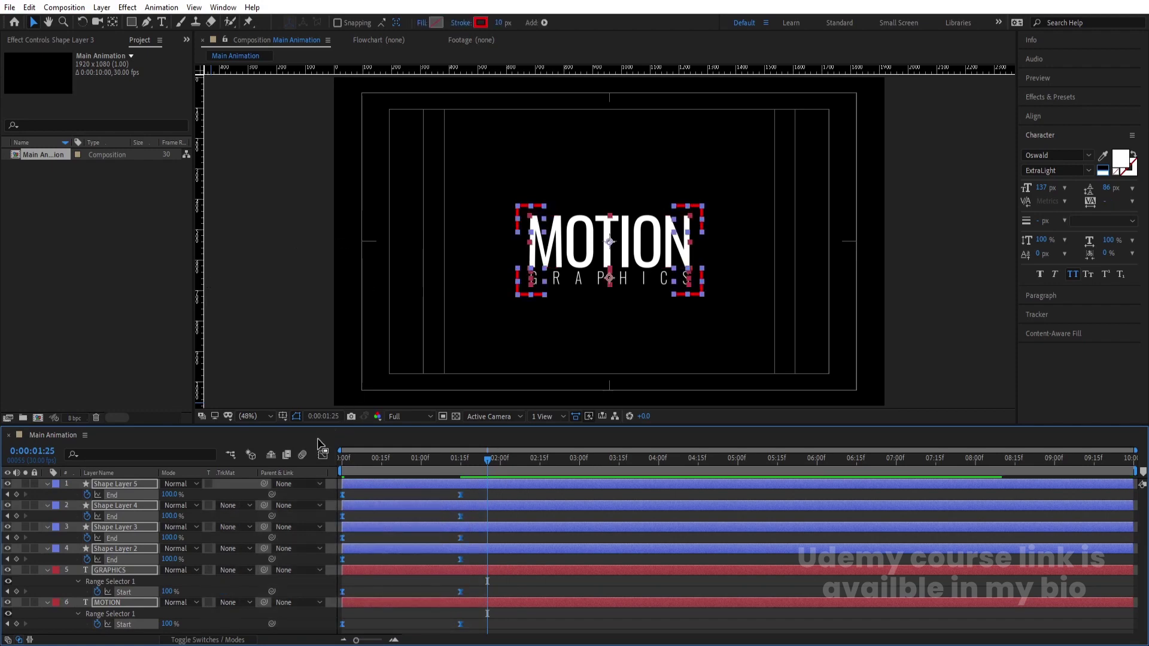
{"action": "left_click", "coordinate": [323, 455]}
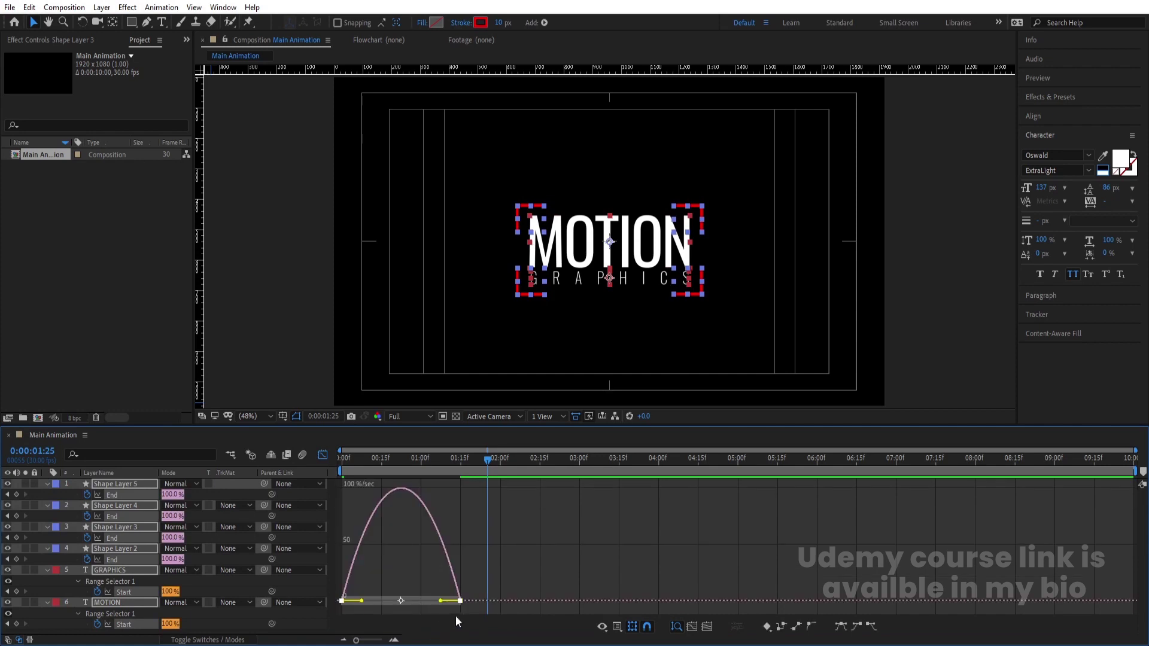
{"action": "left_click_drag", "start_coordinate": [440, 601], "coordinate": [390, 603]}
{"action": "left_click", "coordinate": [323, 457]}
{"action": "key", "text": "space"}
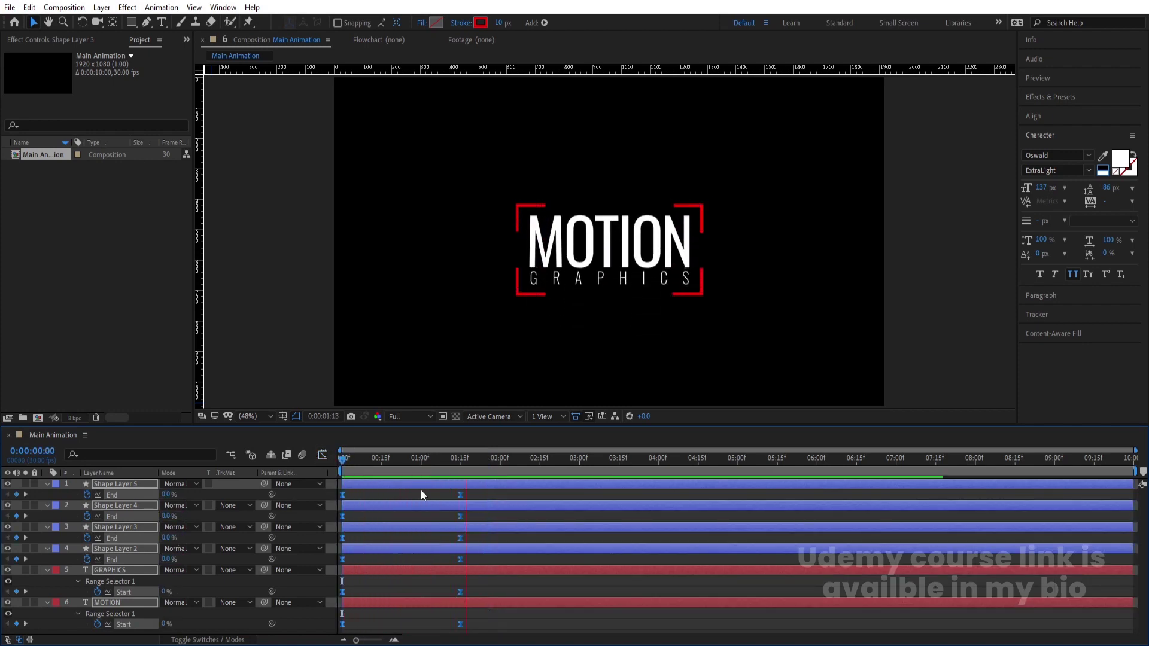
{"action": "key", "text": "space"}
{"action": "key", "text": "F2"}
Draw a rectangular mask around the MOTION text layer.
{"action": "key", "text": "u"}
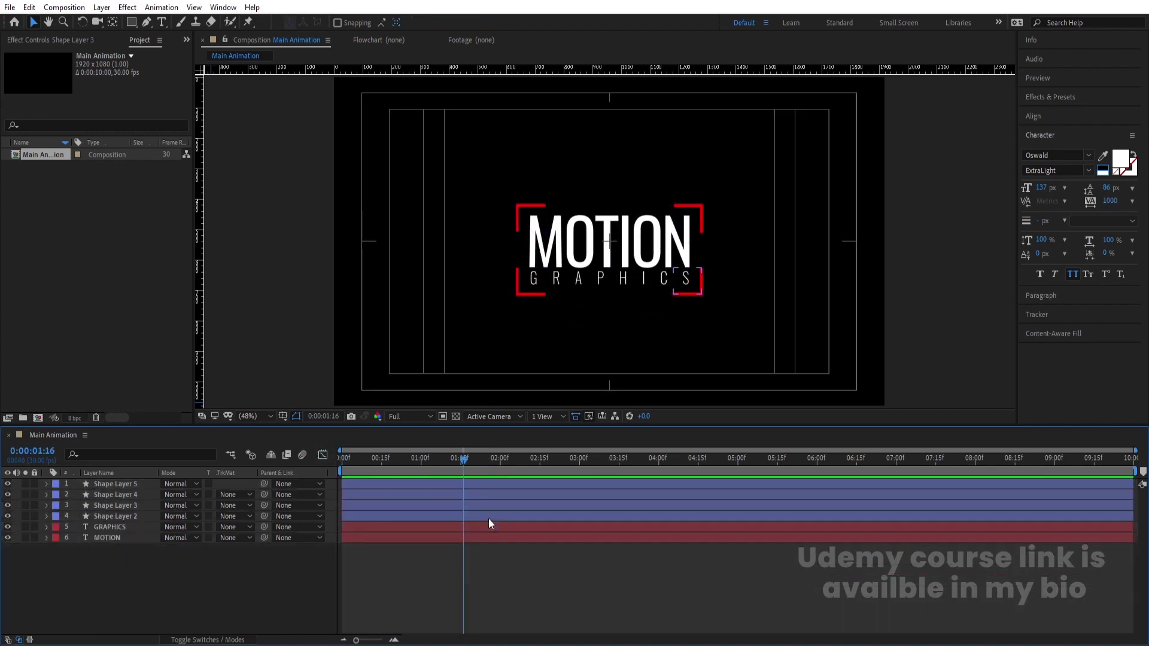
{"action": "left_click", "coordinate": [579, 227]}
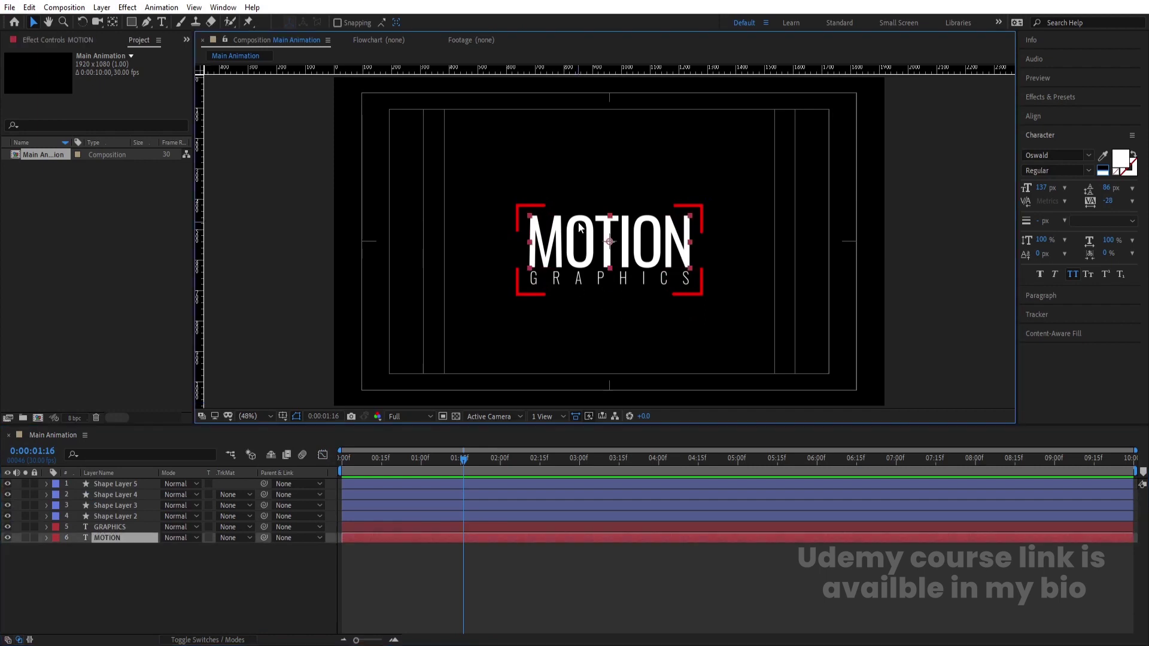
{"action": "left_click", "coordinate": [132, 23]}
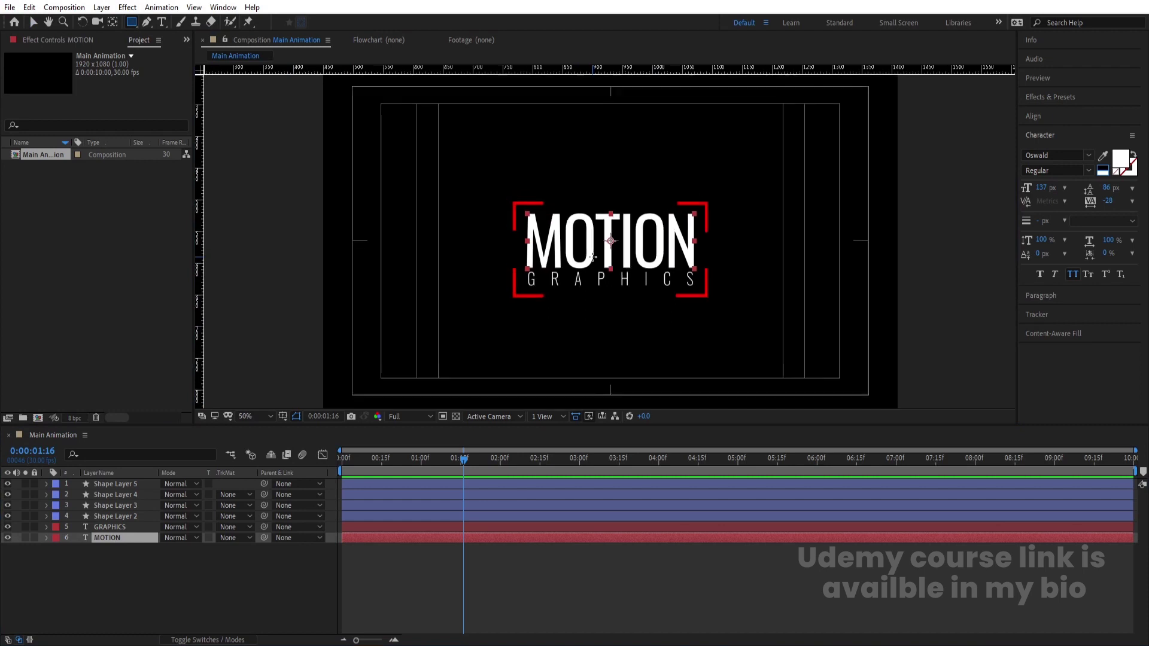
{"action": "scroll", "coordinate": [592, 258], "scroll_direction": "up", "scroll_amount": 3}
{"action": "left_click_drag", "start_coordinate": [457, 166], "coordinate": [800, 281]}
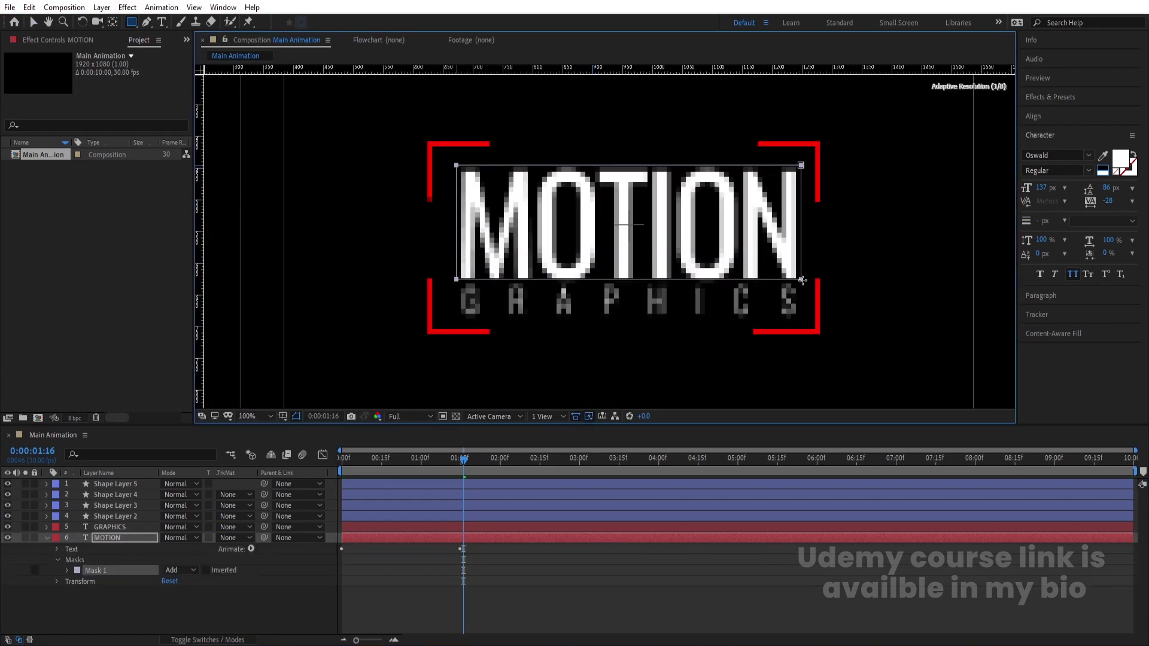
{"action": "left_click", "coordinate": [131, 581]}
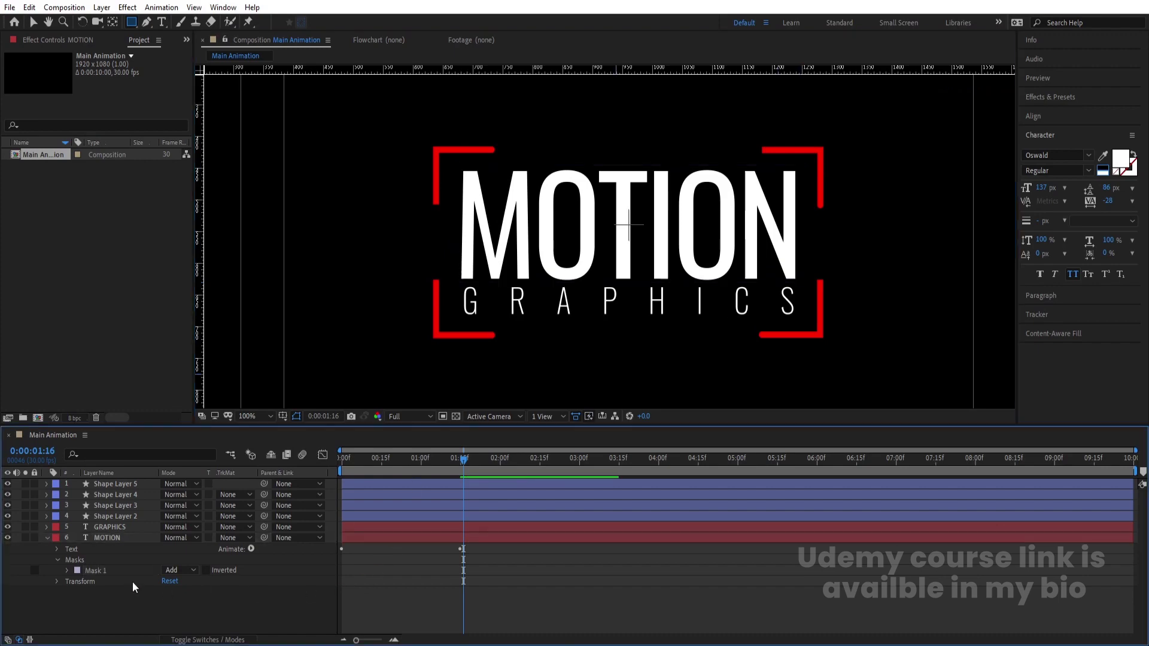
Draw a rectangular mask around the GRAPHICS text layer, then preview the masked title.
{"action": "left_click", "coordinate": [121, 528]}
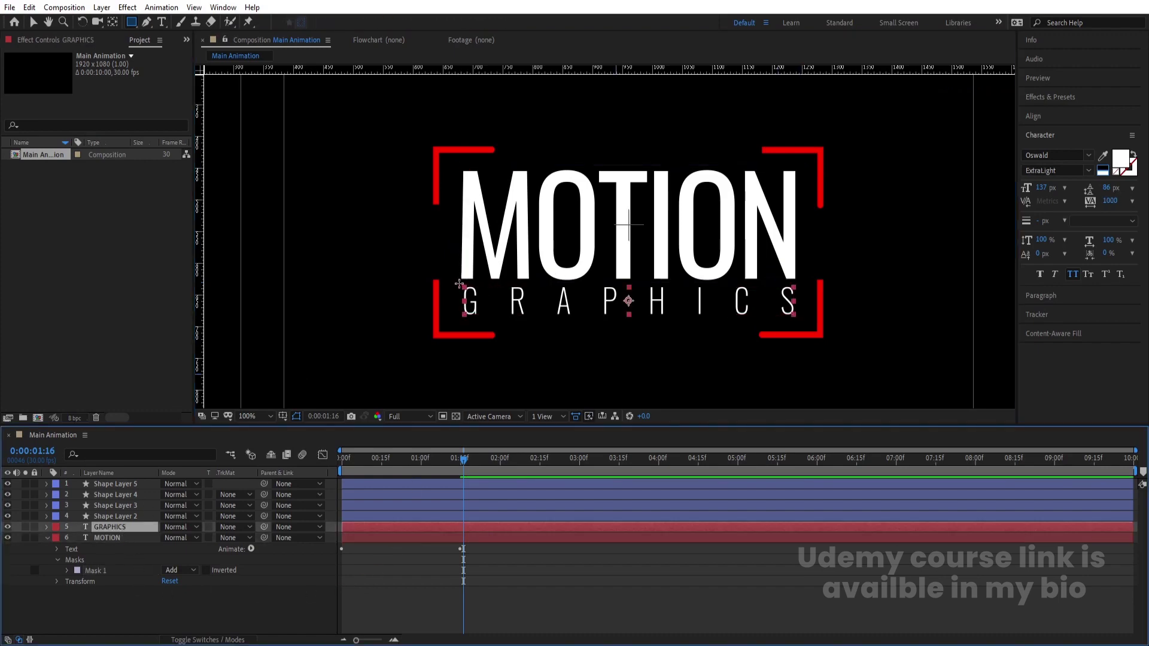
{"action": "left_click_drag", "start_coordinate": [458, 283], "coordinate": [804, 321]}
{"action": "left_click", "coordinate": [414, 555]}
{"action": "key", "text": "ctrl+grave"}
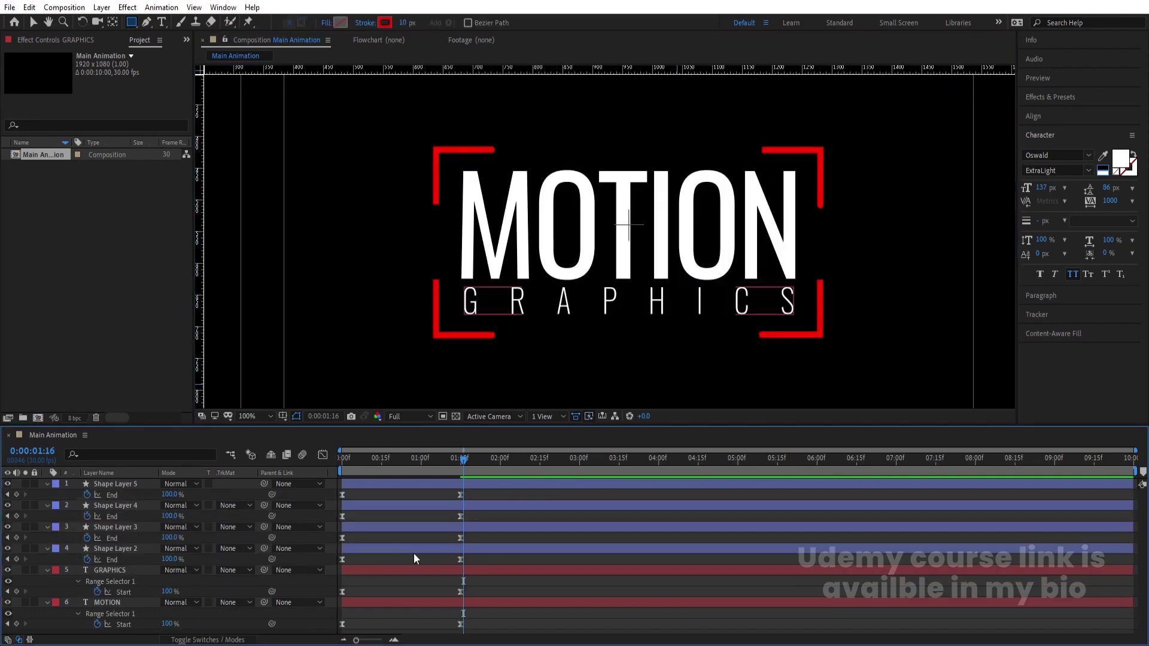
{"action": "left_click_drag", "start_coordinate": [368, 461], "coordinate": [329, 473]}
{"action": "key", "text": "space"}
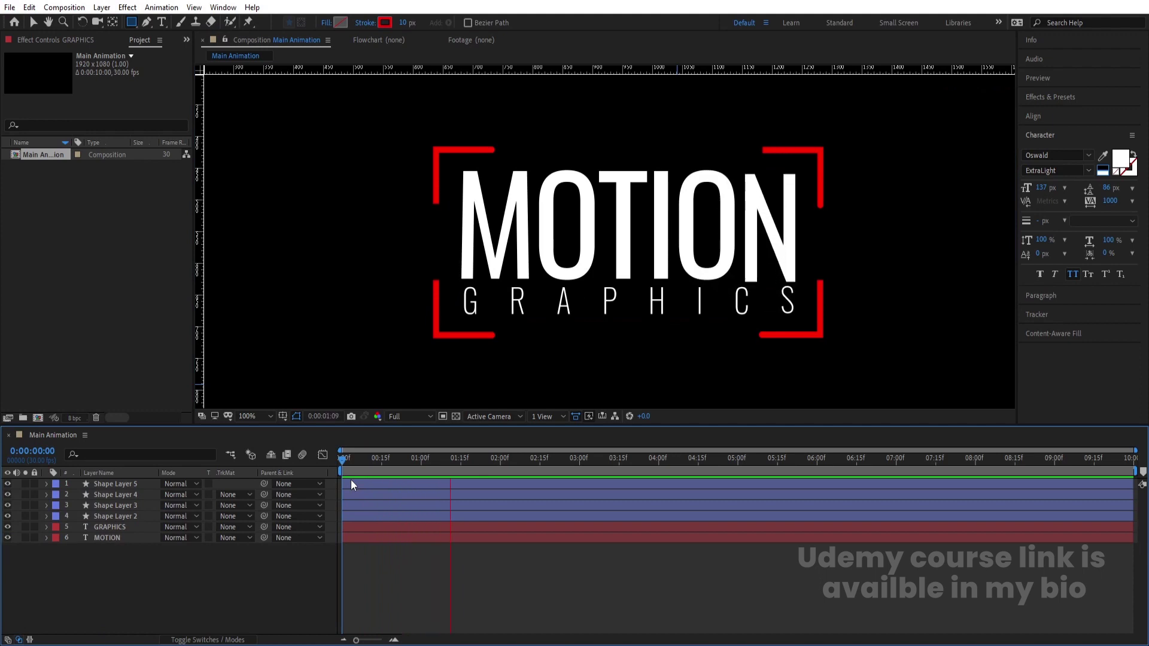
{"action": "key", "text": "space"}
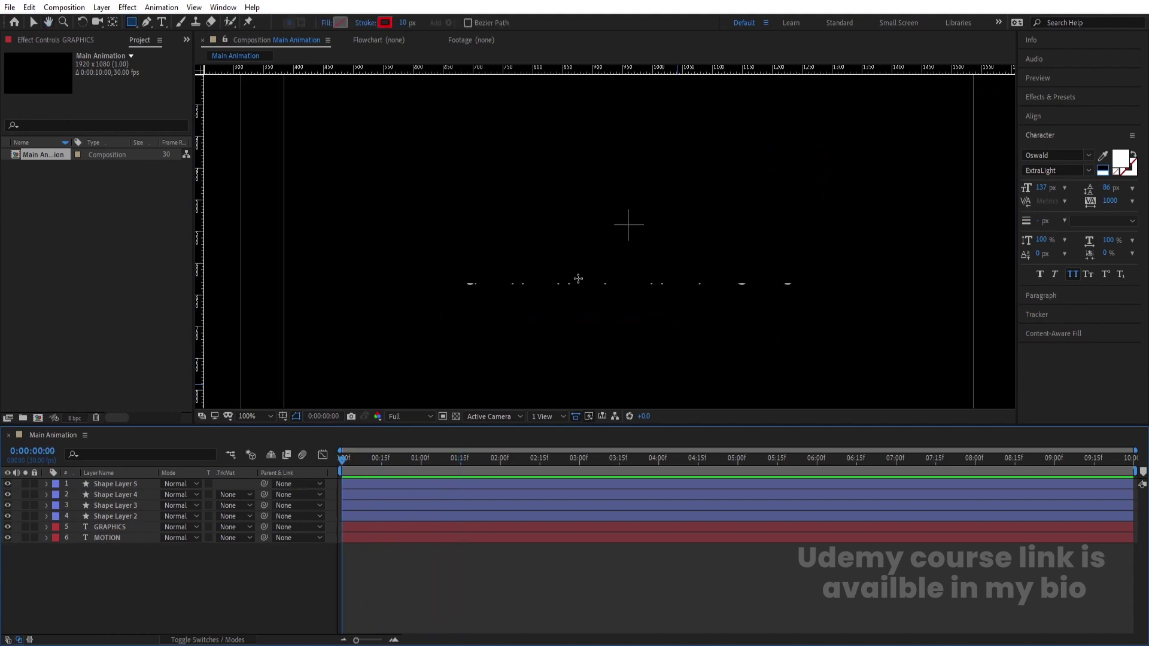
{"action": "key", "text": "space"}
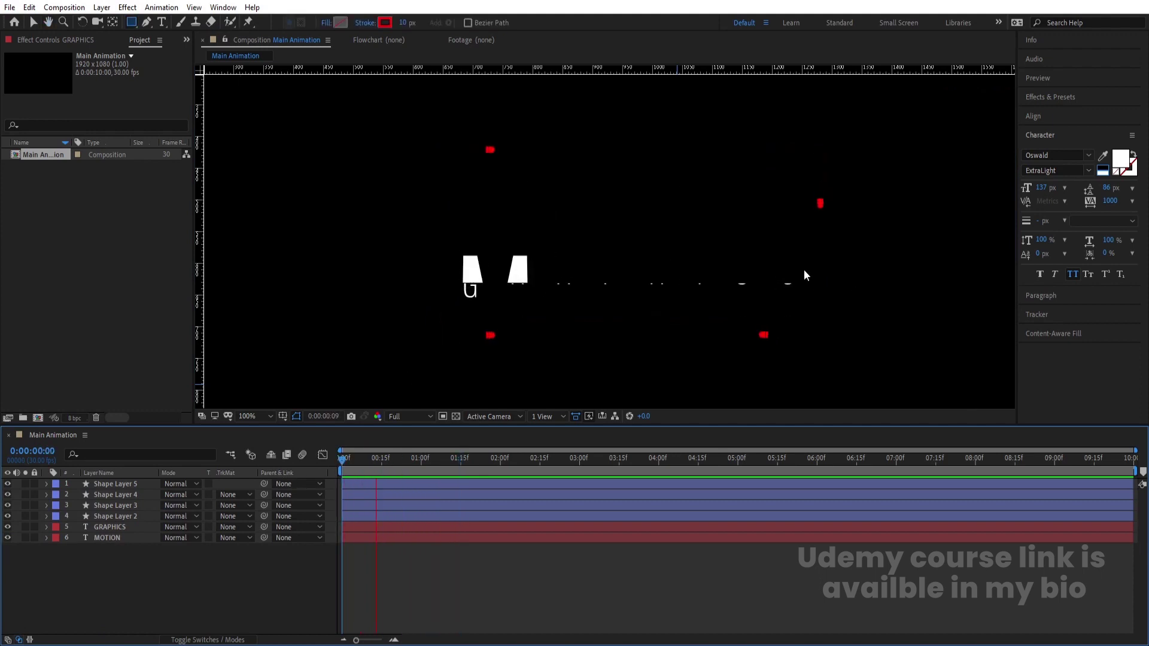
Change the GRAPHICS Animator 1 Position offset from 0,-124 to 0,-134 and preview.
{"action": "key", "text": "space"}
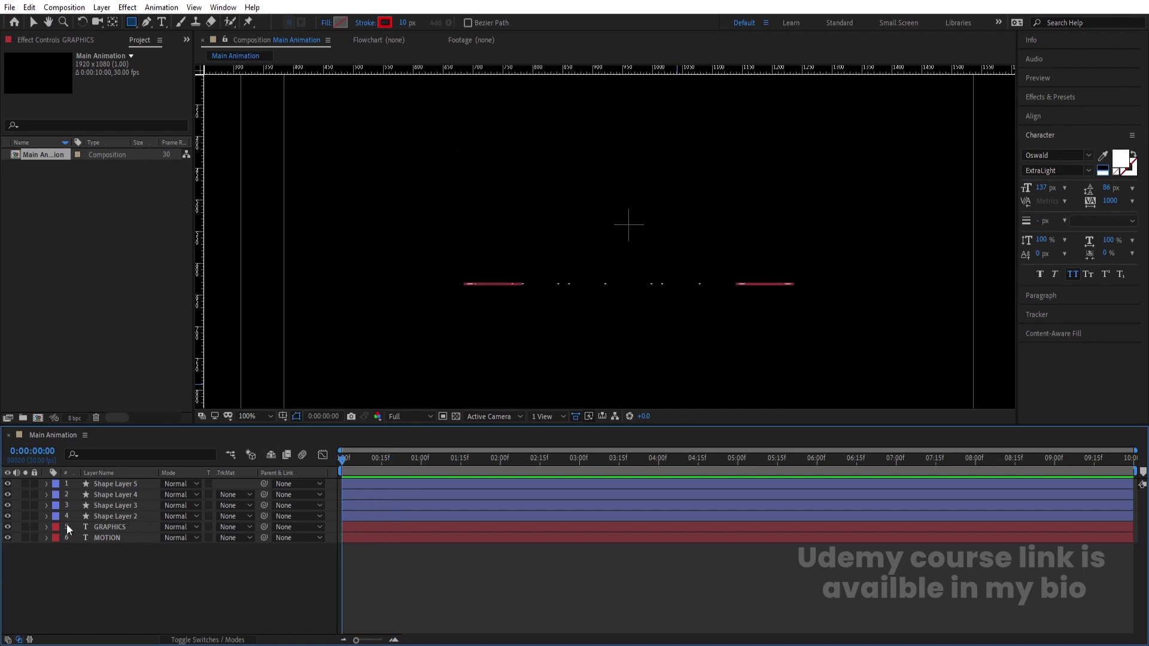
{"action": "left_click", "coordinate": [41, 526]}
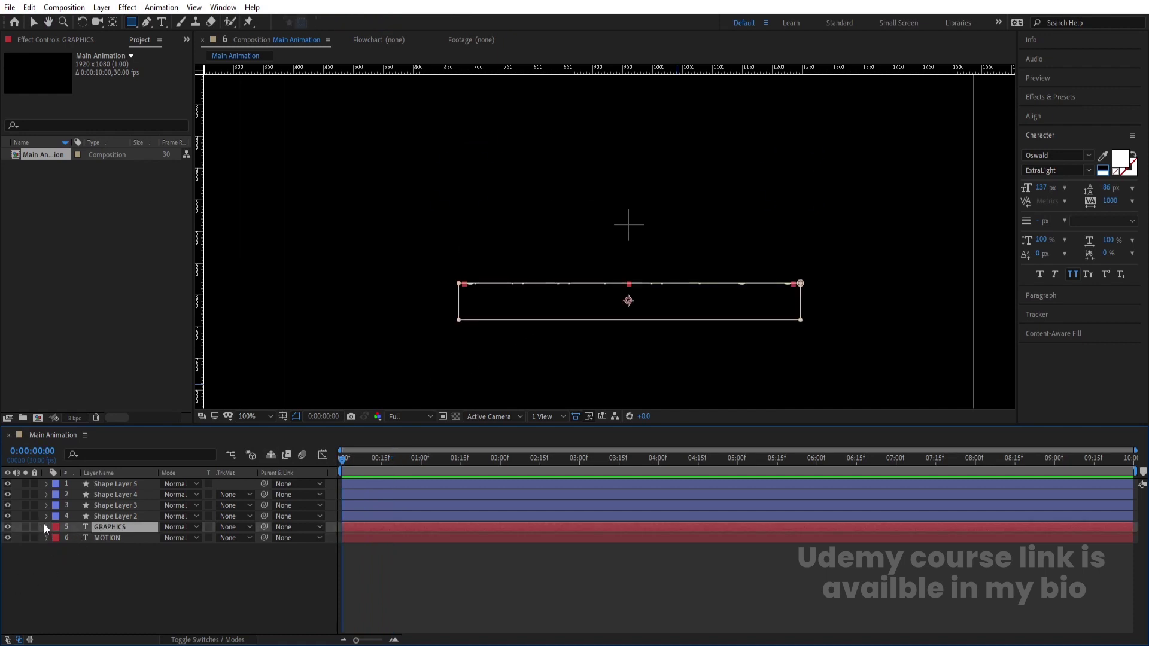
{"action": "left_click", "coordinate": [46, 527]}
{"action": "left_click", "coordinate": [57, 539]}
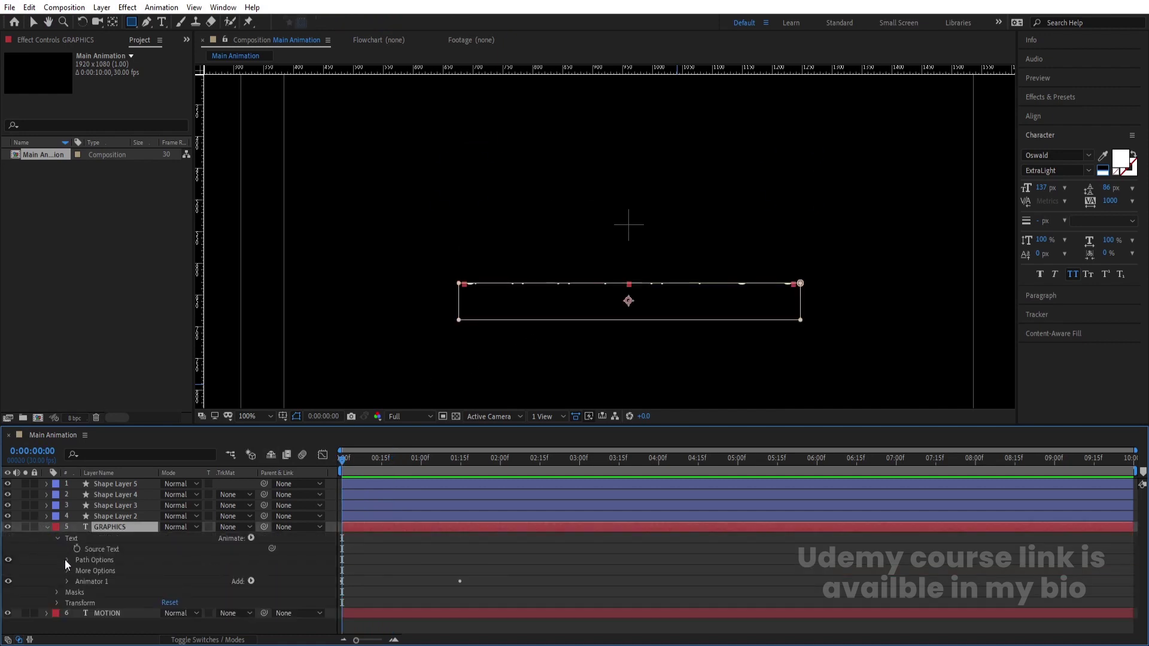
{"action": "left_click", "coordinate": [67, 581]}
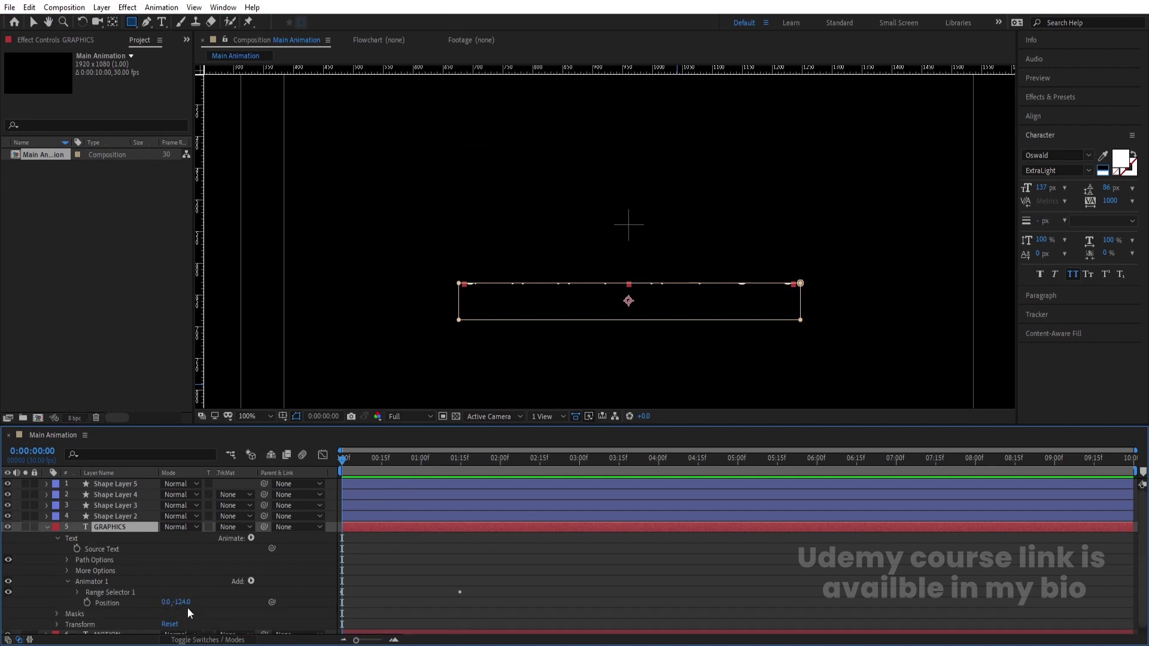
{"action": "left_click_drag", "start_coordinate": [184, 603], "coordinate": [180, 603]}
{"action": "left_click", "coordinate": [418, 577]}
{"action": "key", "text": "space"}
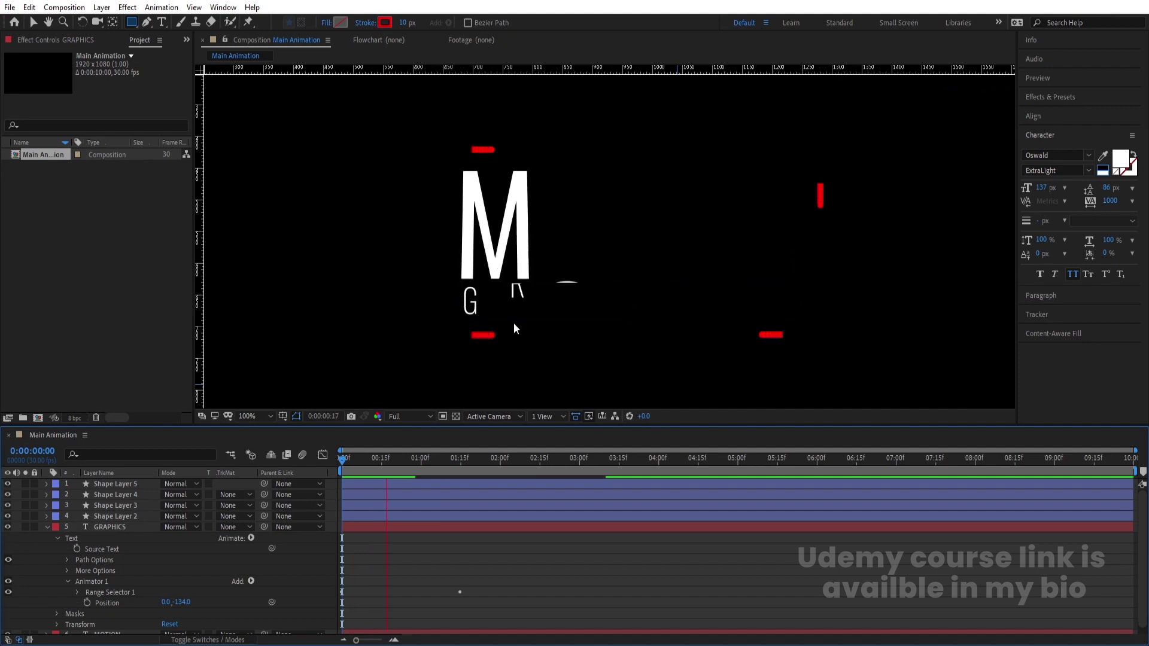
Move the GRAPHICS layer and its keyframes about 15 frames later, preview, and collapse all properties.
{"action": "key", "text": "space"}
{"action": "key", "text": "u"}
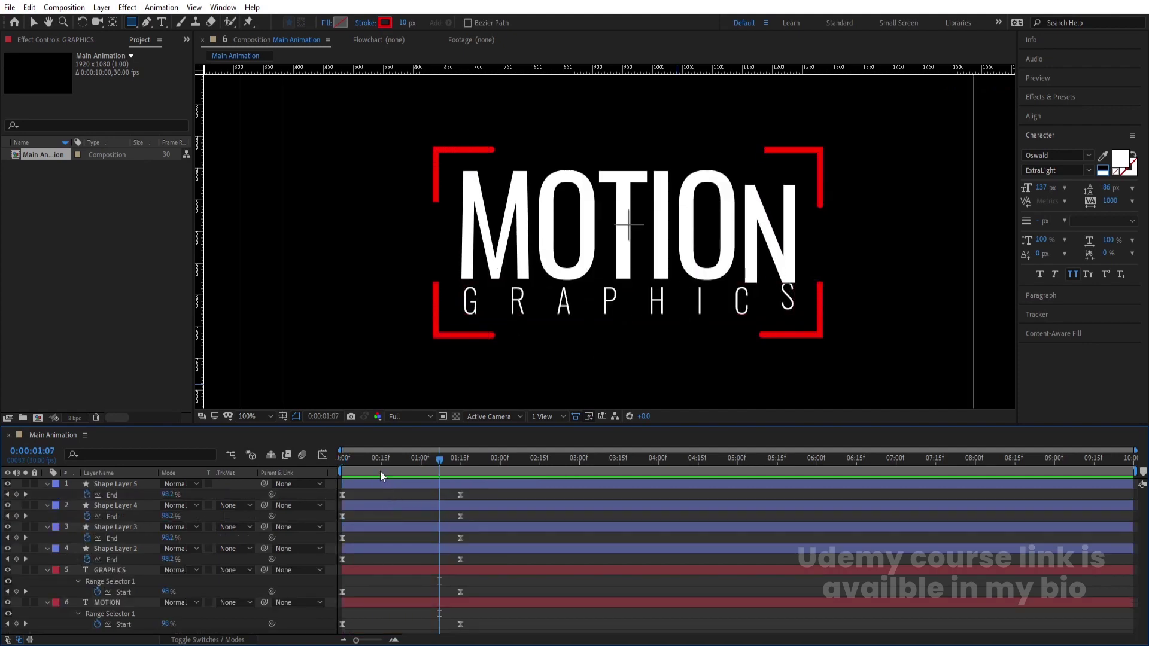
{"action": "left_click", "coordinate": [352, 574]}
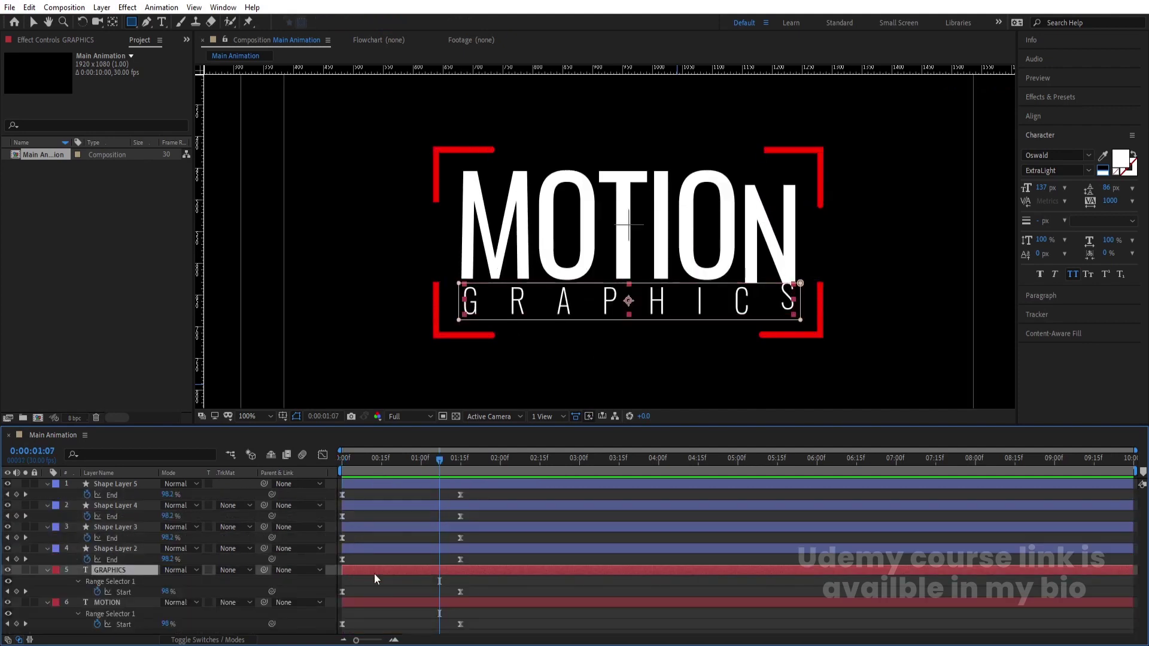
{"action": "left_click_drag", "start_coordinate": [374, 573], "coordinate": [414, 573]}
{"action": "left_click", "coordinate": [371, 463]}
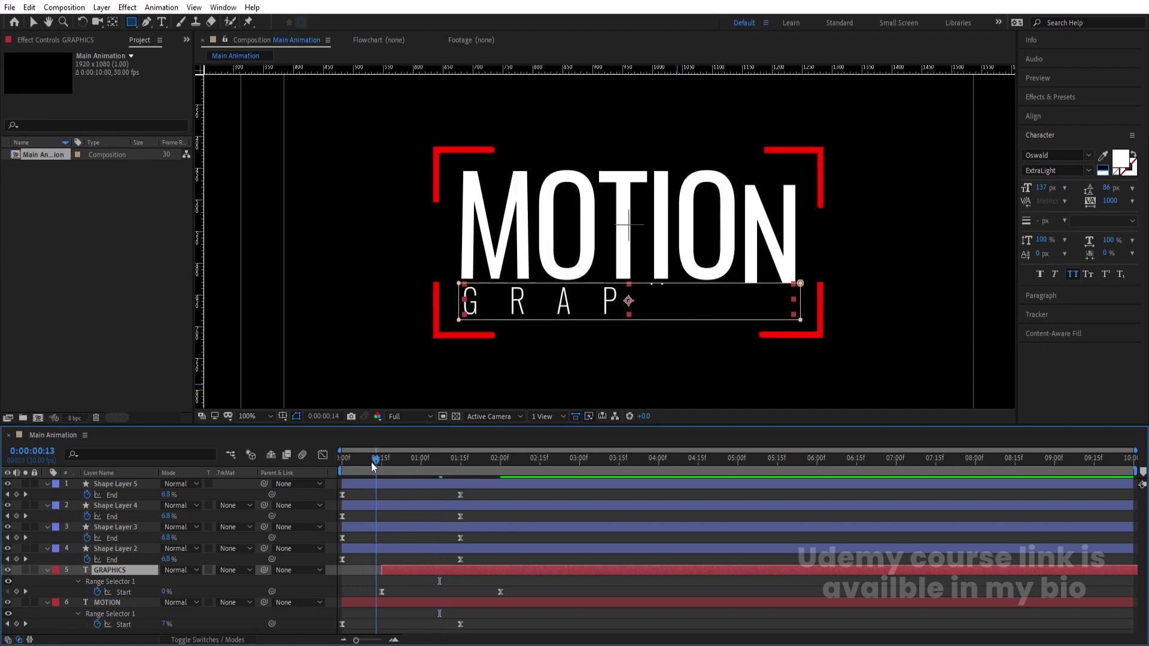
{"action": "left_click_drag", "start_coordinate": [371, 462], "coordinate": [300, 468]}
{"action": "key", "text": "space"}
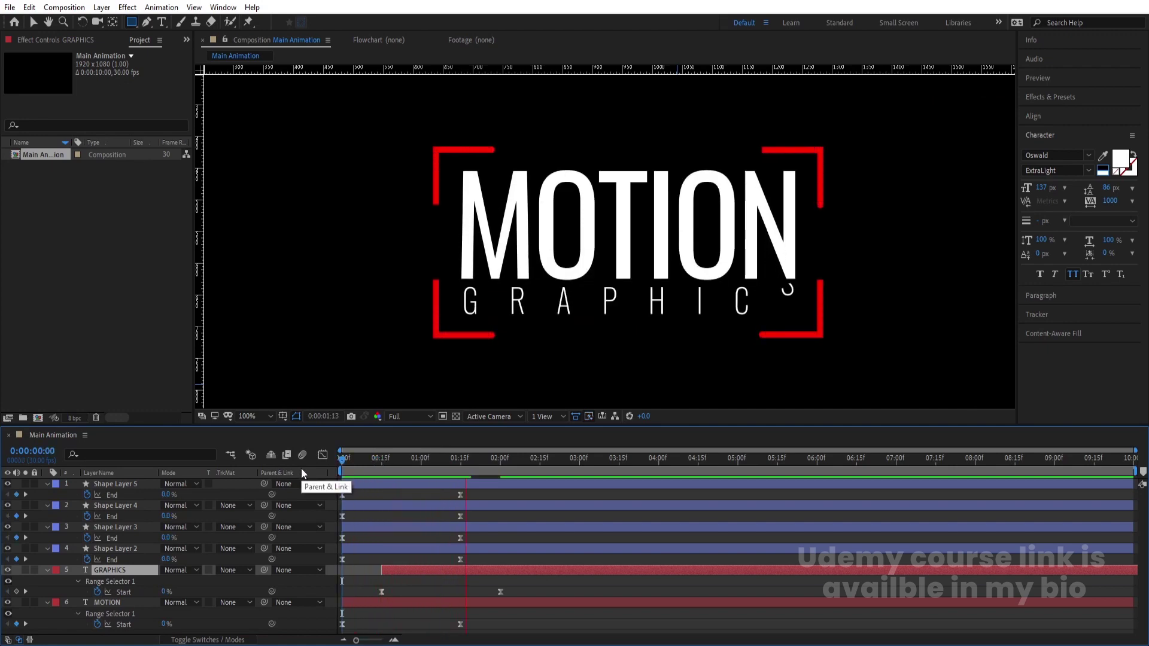
{"action": "left_click", "coordinate": [397, 494]}
{"action": "key", "text": "u"}
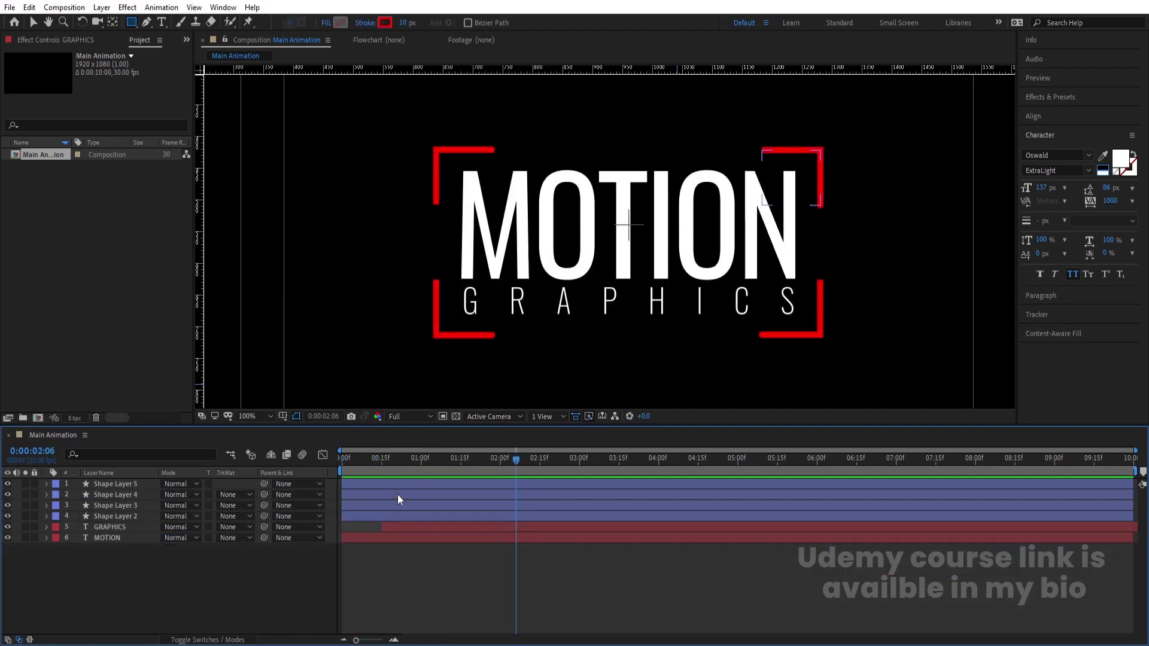
{"action": "left_click_drag", "start_coordinate": [375, 463], "coordinate": [341, 463]}
Set viewer magnification to Fit, play the preview, and scrub back to 0:00.
{"action": "left_click", "coordinate": [264, 414]}
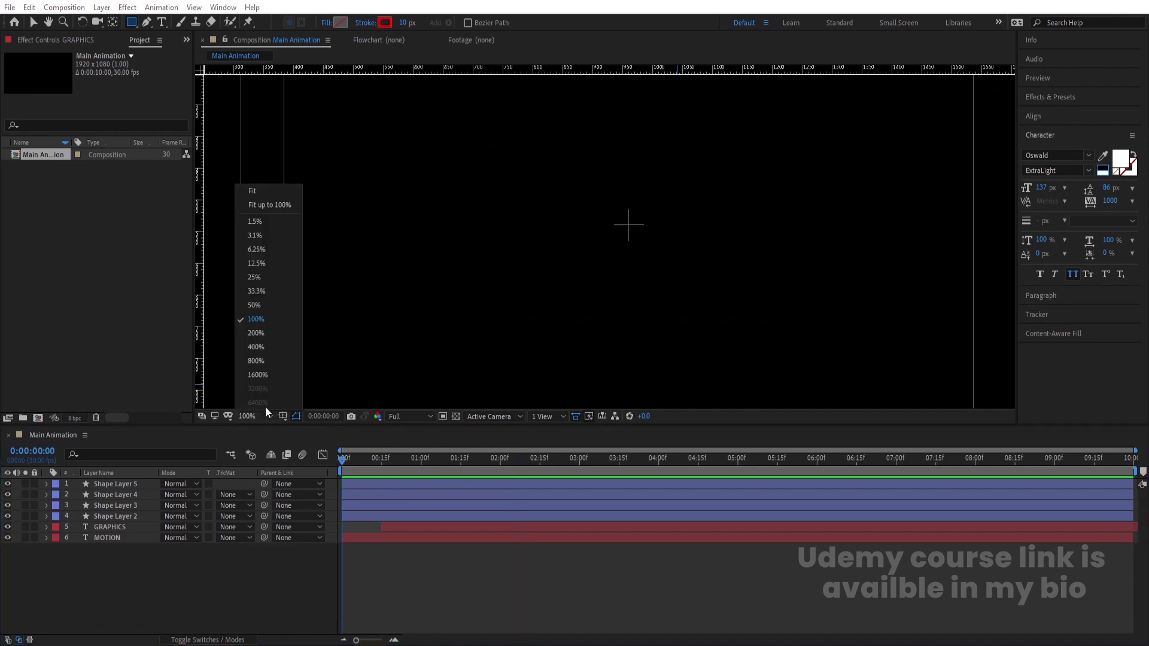
{"action": "left_click", "coordinate": [264, 192]}
{"action": "key", "text": "space"}
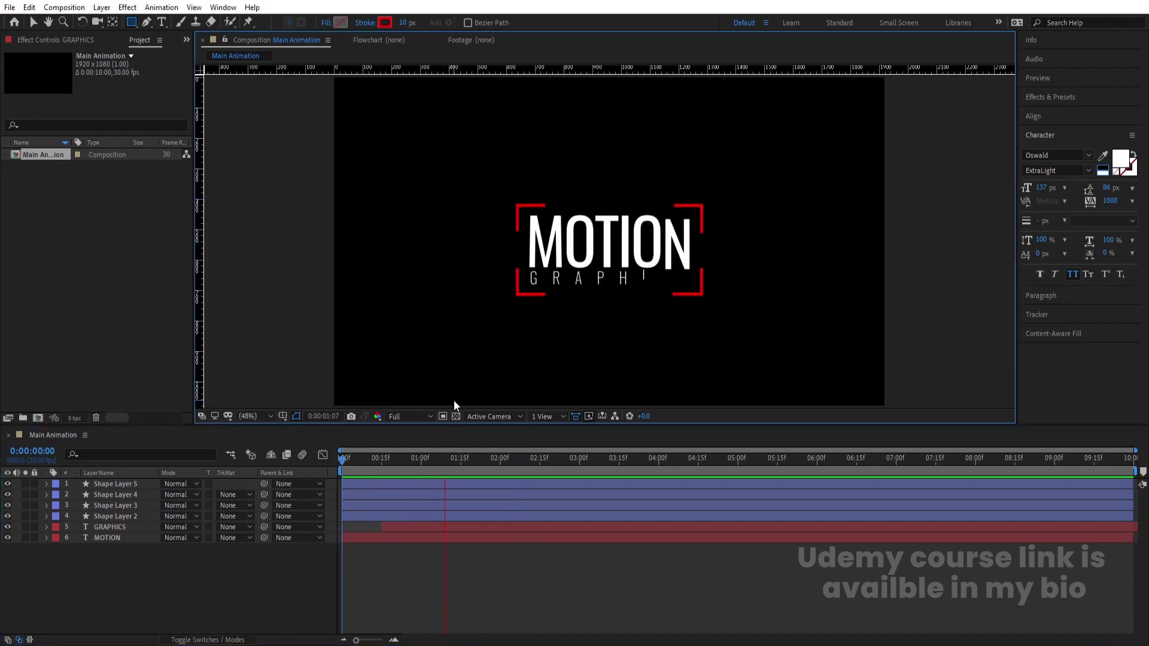
{"action": "left_click_drag", "start_coordinate": [507, 469], "coordinate": [481, 472]}
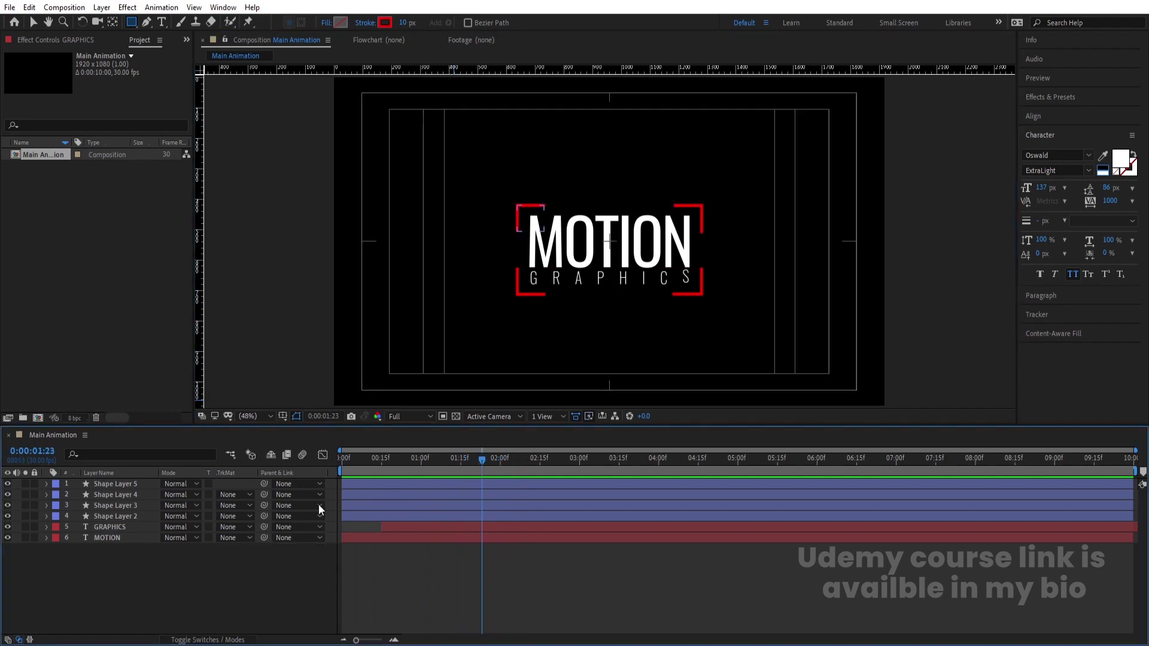
{"action": "left_click_drag", "start_coordinate": [389, 459], "coordinate": [293, 484]}
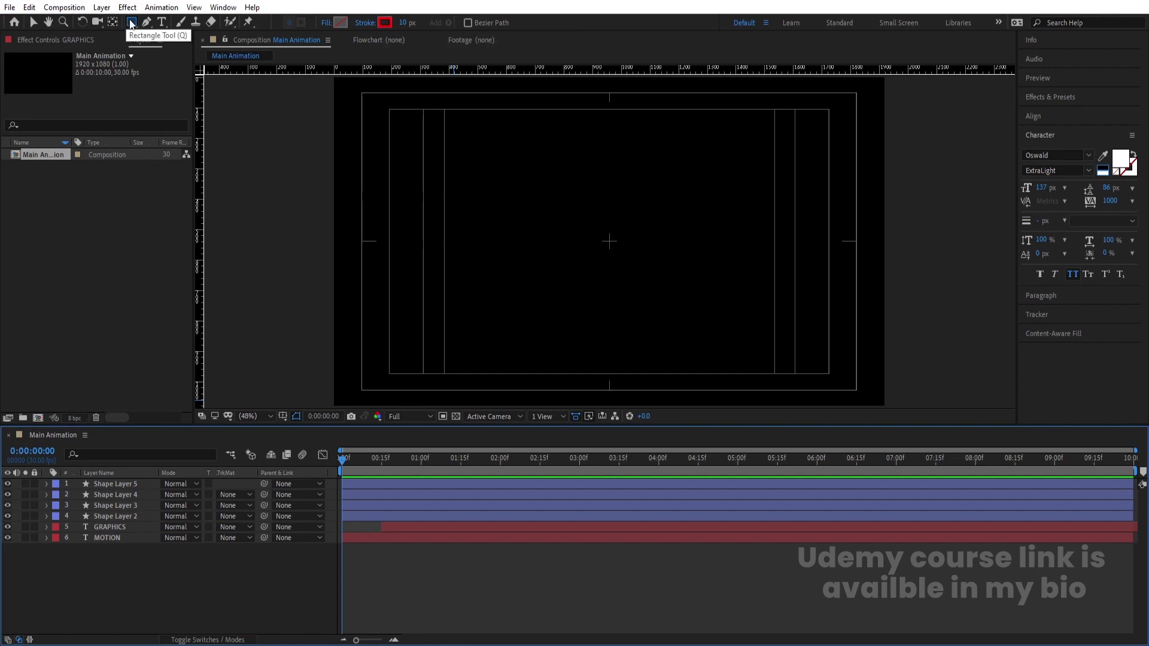
Hide the six existing layers and draw a thin horizontal line above centre with its anchor centred.
{"action": "left_click_drag", "start_coordinate": [7, 483], "coordinate": [33, 586]}
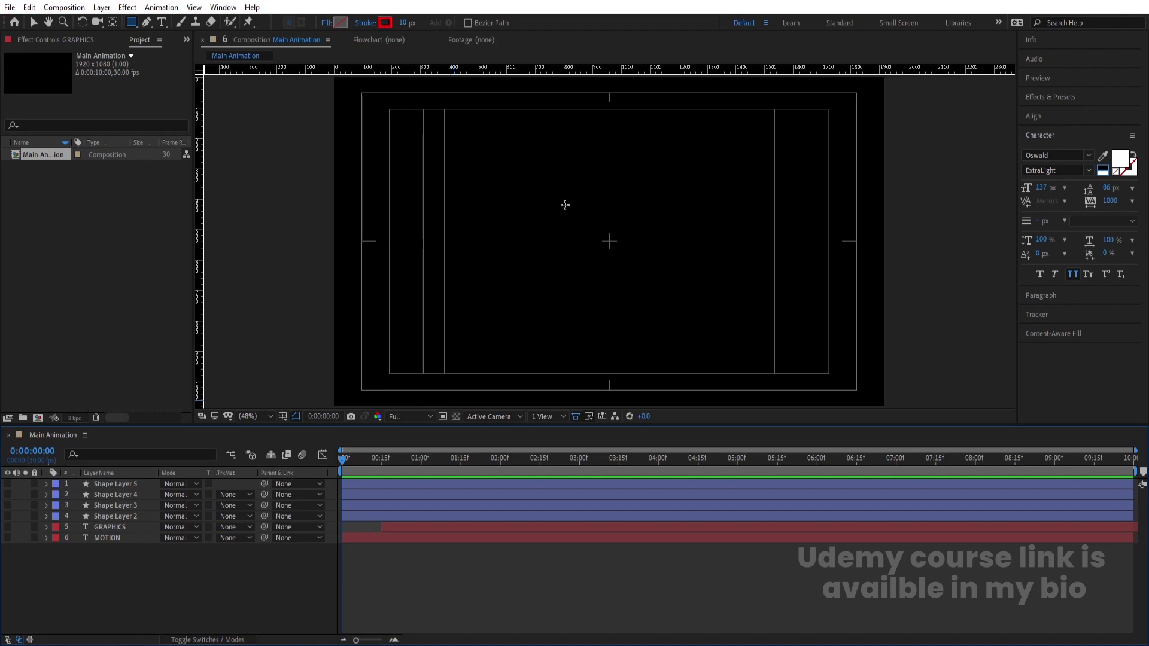
{"action": "left_click_drag", "start_coordinate": [504, 211], "coordinate": [730, 212]}
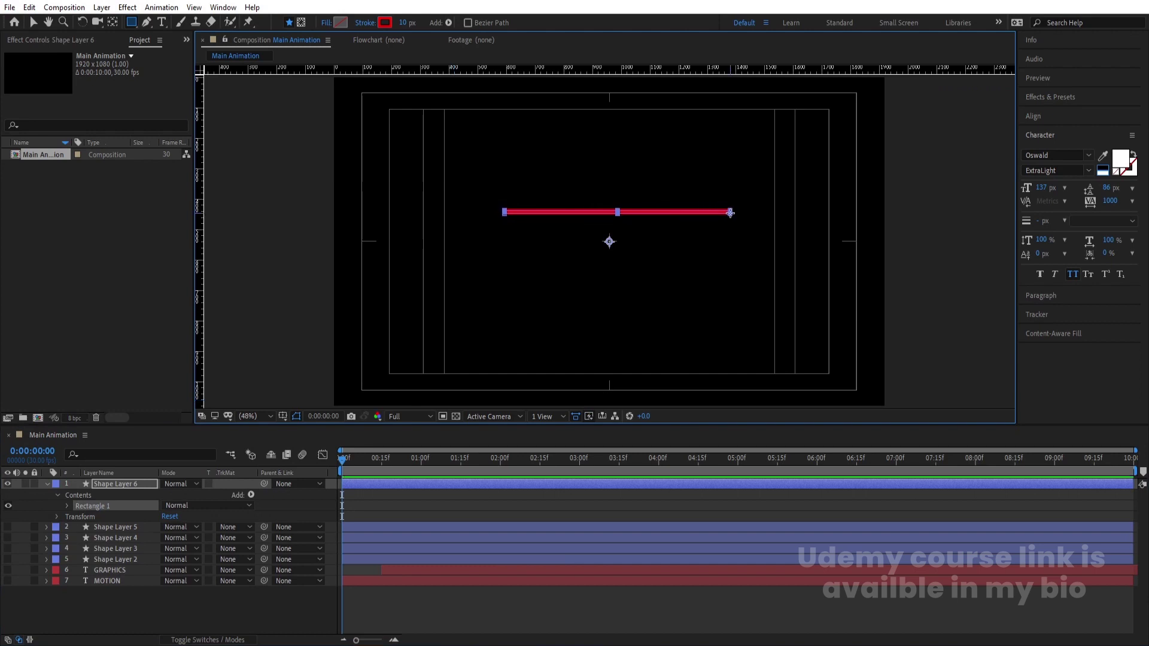
{"action": "key", "text": "ctrl+alt+Home"}
Centre the line horizontally in the comp and set its stroke width to 5 px.
{"action": "left_click", "coordinate": [1034, 116]}
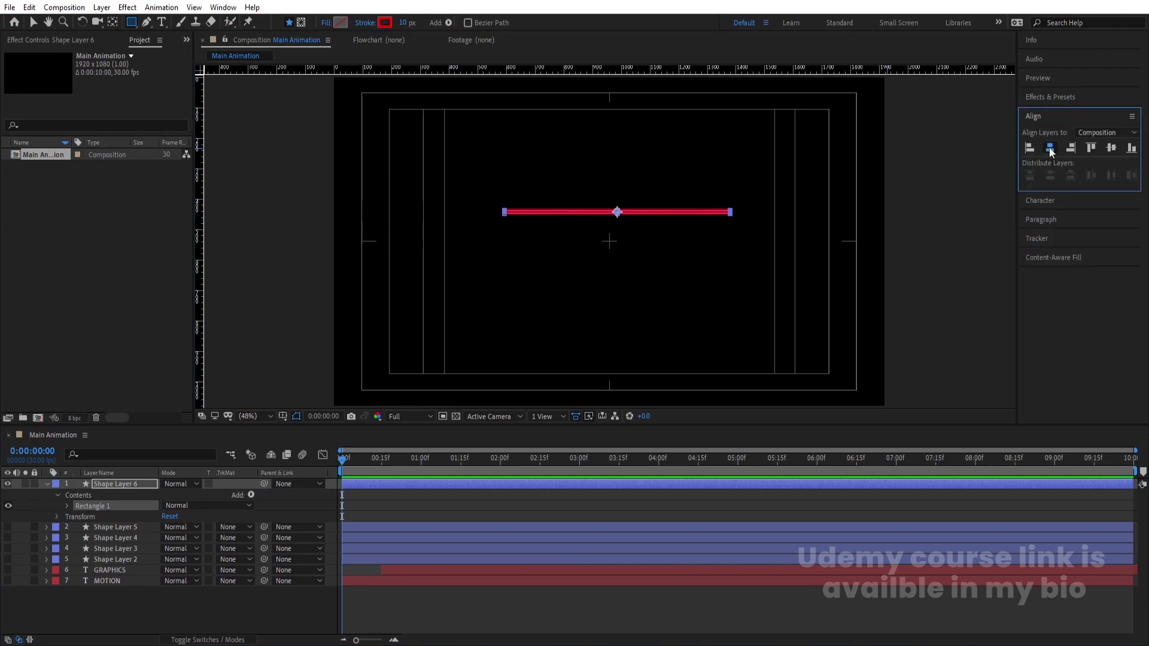
{"action": "left_click", "coordinate": [1050, 147]}
{"action": "left_click", "coordinate": [405, 22]}
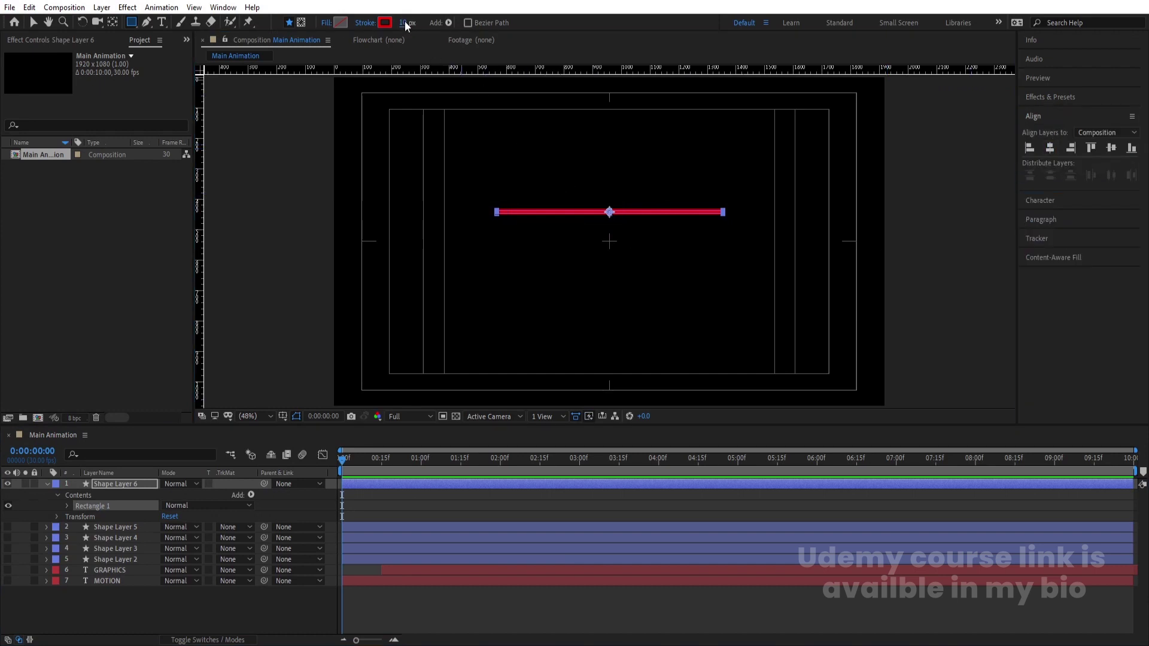
{"action": "type", "text": "5"}
{"action": "key", "text": "Return"}
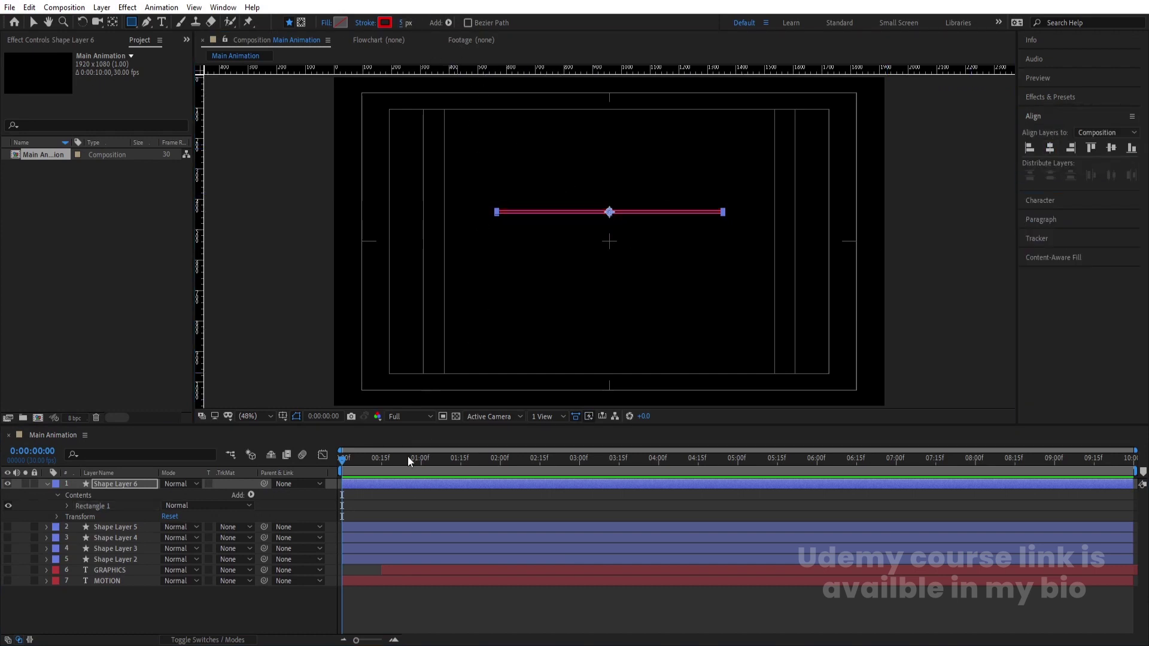
Keyframe Rectangle Path Size so the width grows from 0 at 0:00 to full length at 1:15.
{"action": "left_click", "coordinate": [364, 500]}
{"action": "left_click", "coordinate": [113, 486]}
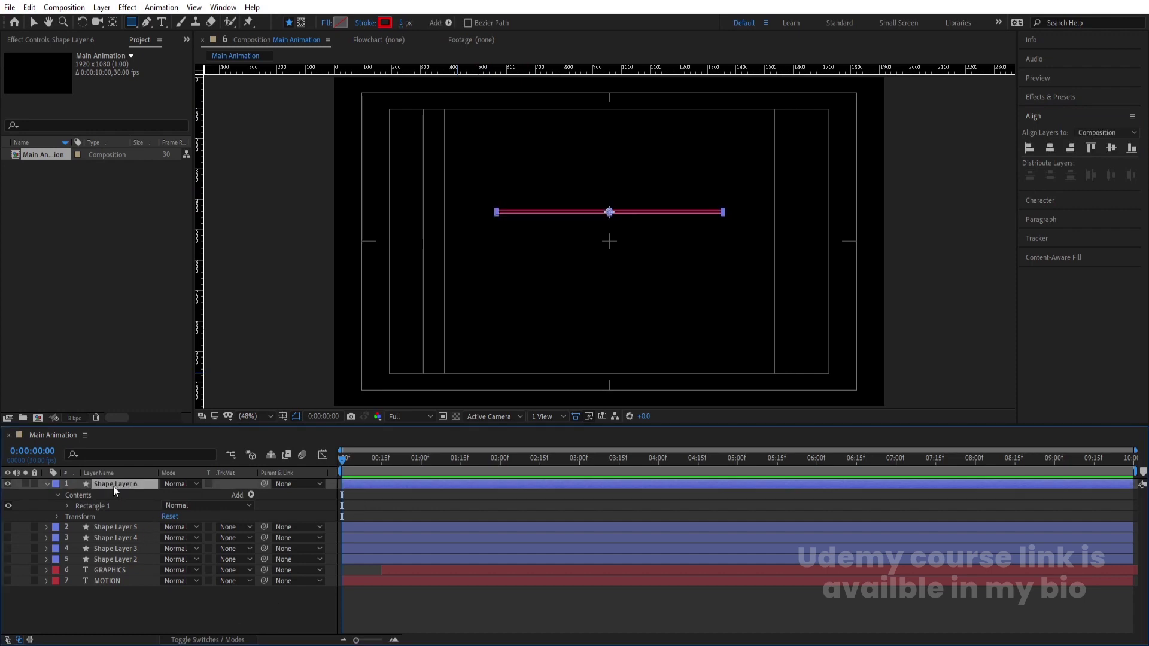
{"action": "left_click", "coordinate": [68, 507]}
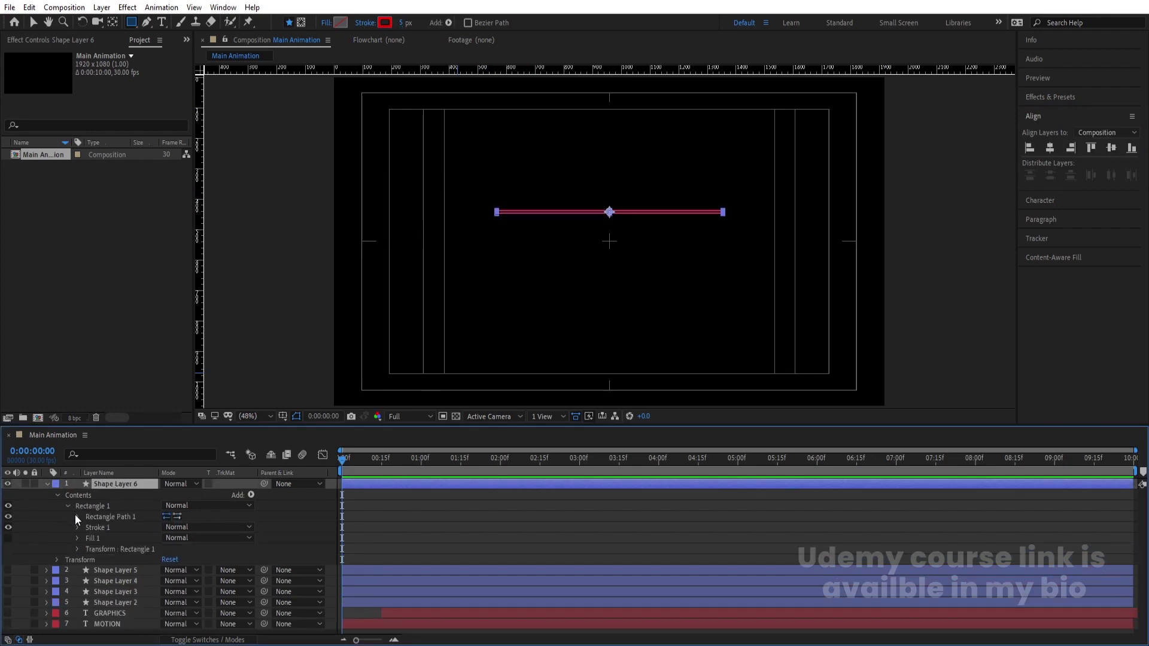
{"action": "left_click", "coordinate": [76, 517]}
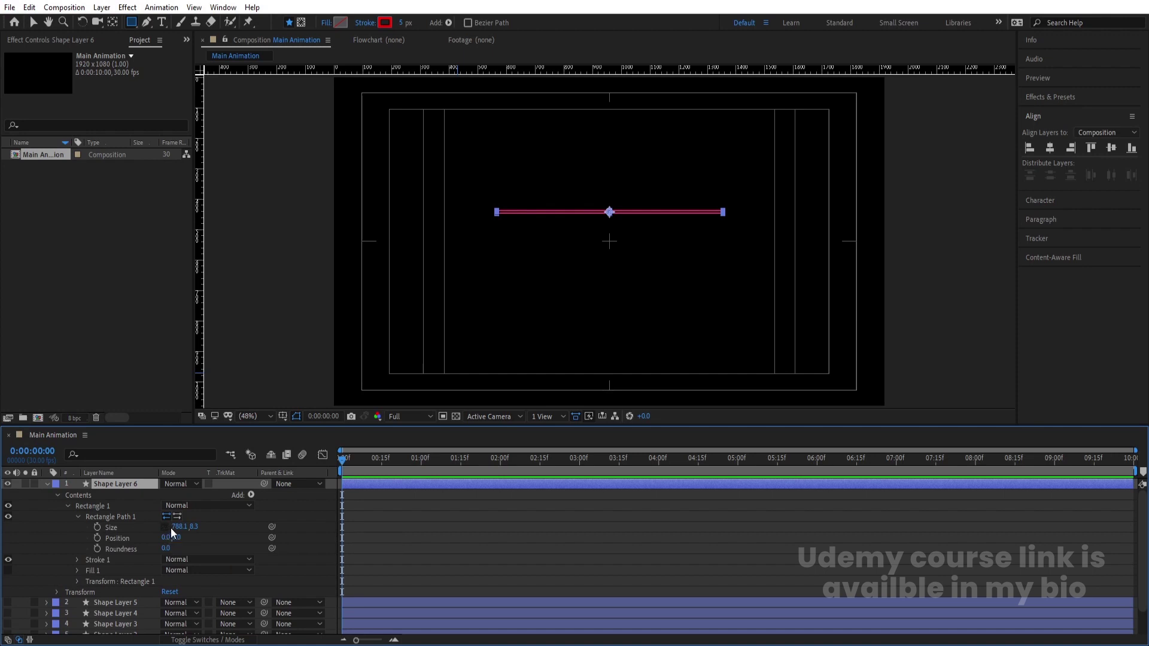
{"action": "left_click", "coordinate": [97, 527]}
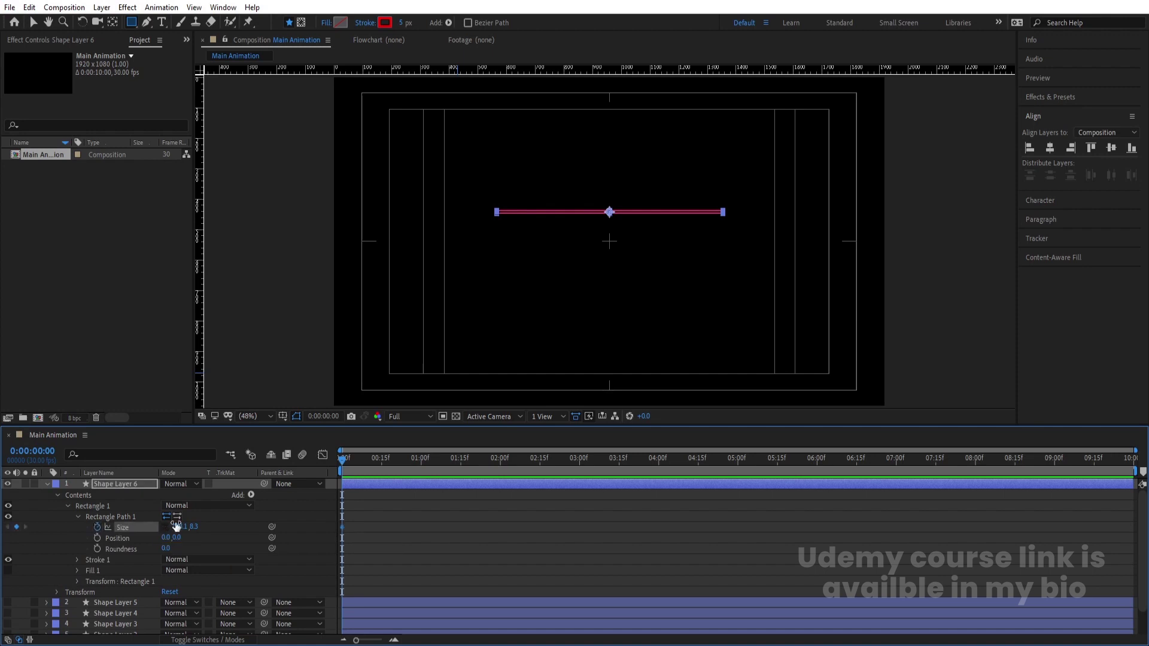
{"action": "left_click", "coordinate": [461, 461]}
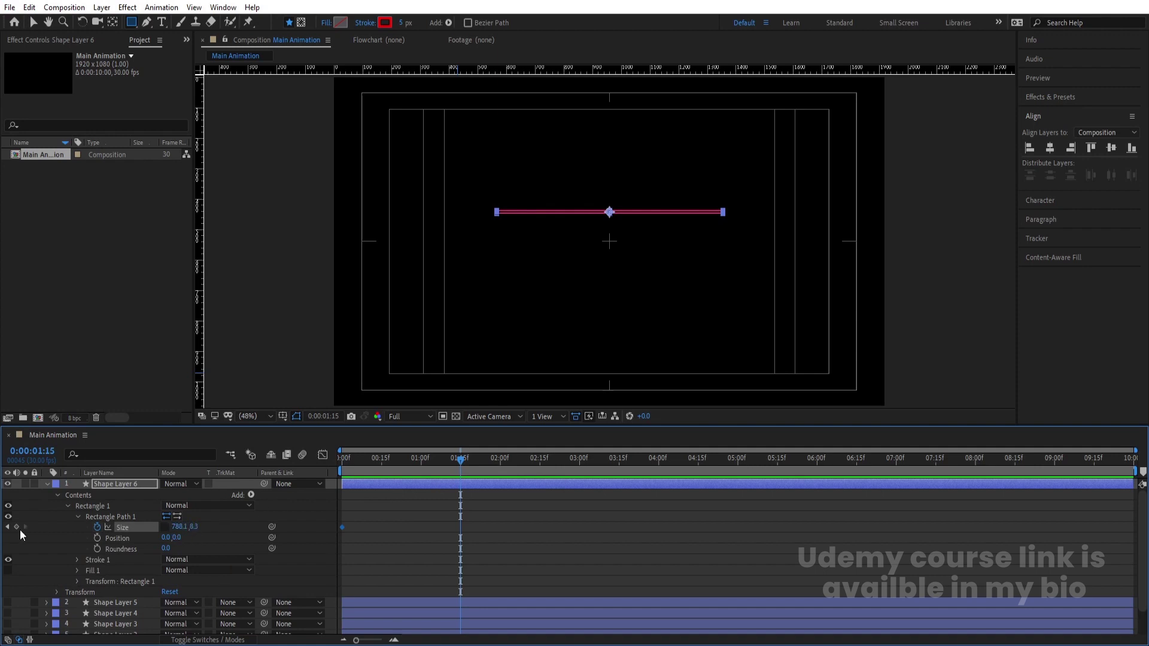
{"action": "left_click_drag", "start_coordinate": [460, 460], "coordinate": [339, 467]}
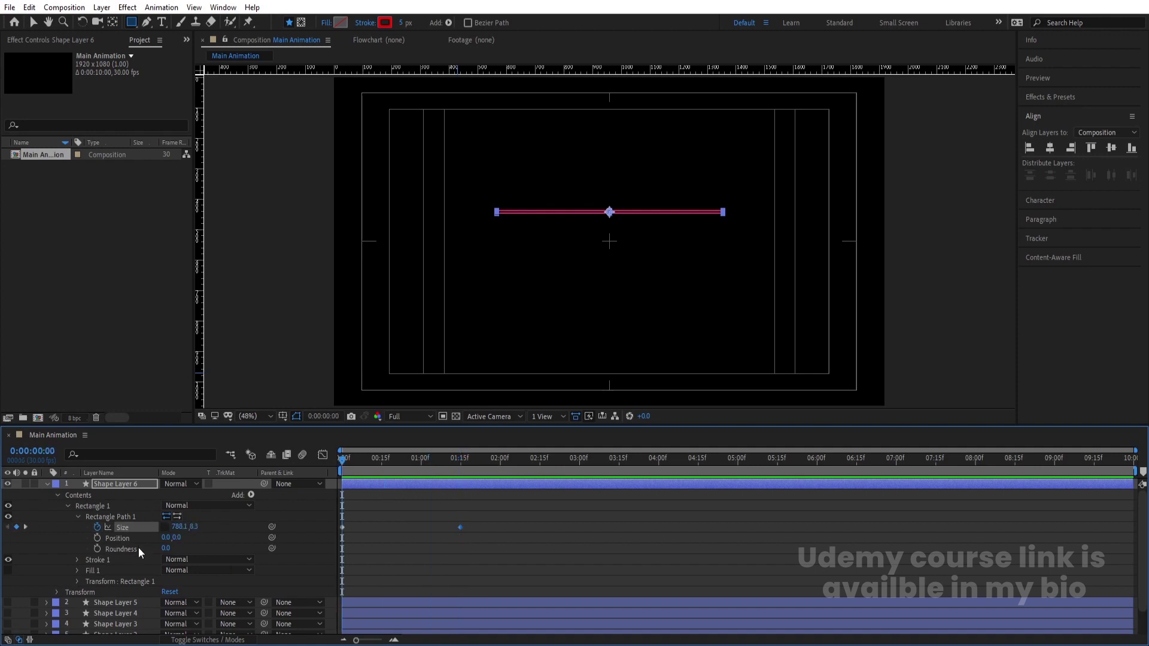
{"action": "left_click", "coordinate": [178, 527]}
{"action": "type", "text": "0"}
{"action": "key", "text": "Return"}
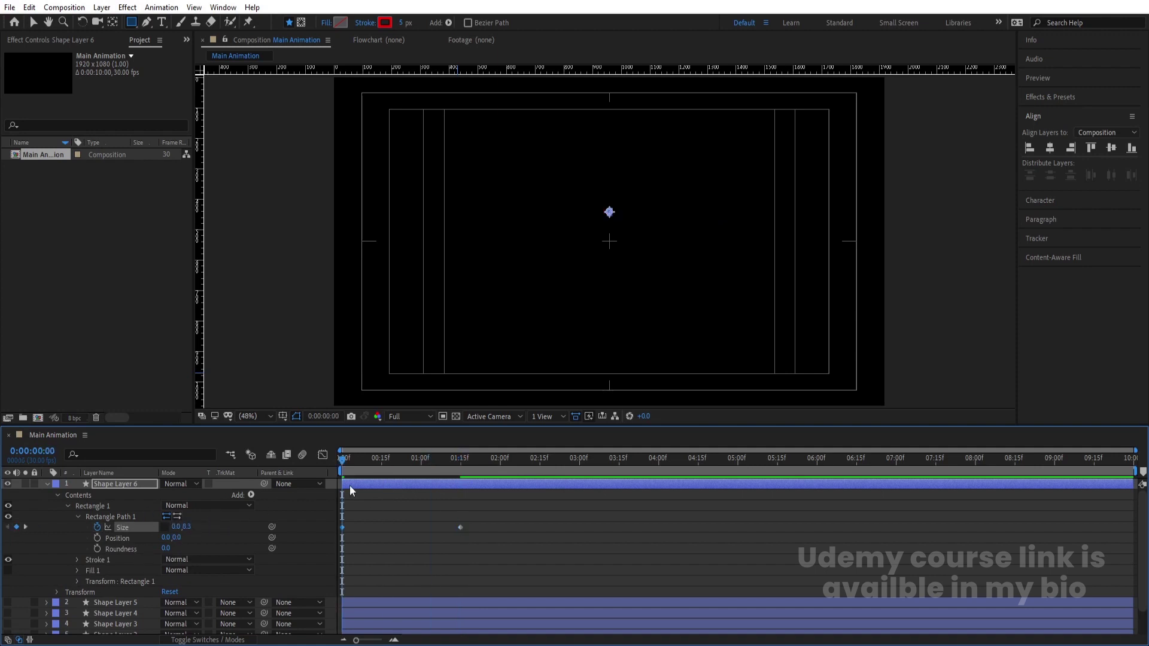
{"action": "key", "text": "space"}
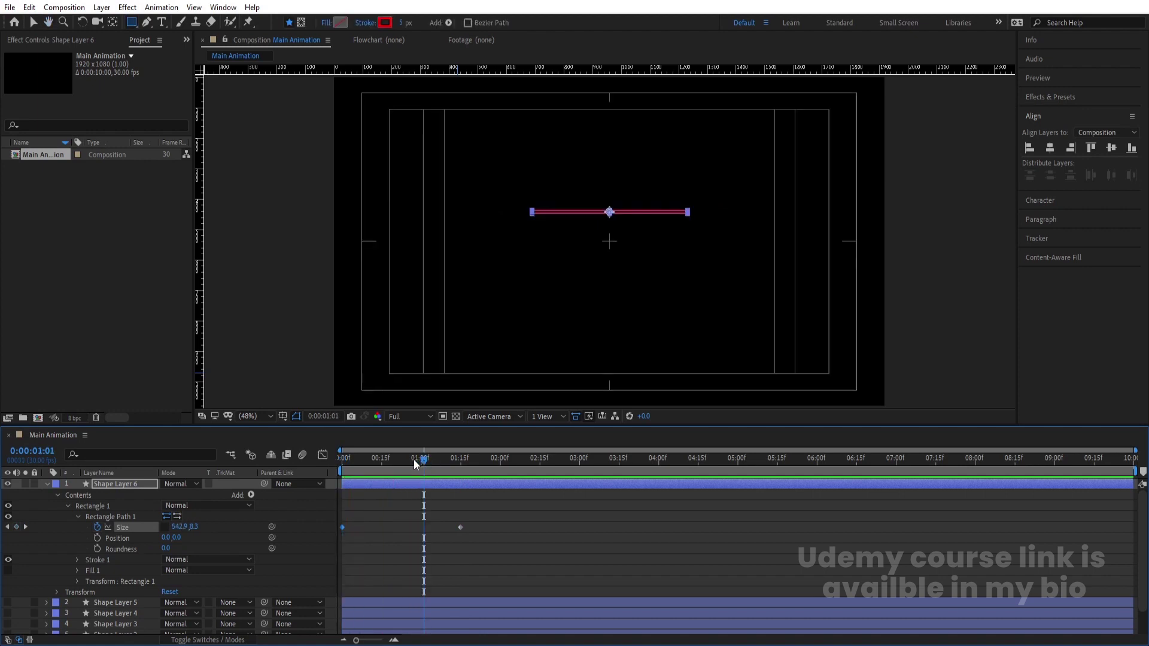
{"action": "left_click", "coordinate": [75, 559]}
Keyframe Stroke Width from 5 at 0:00 to 0 at 0:00:01:15.
{"action": "left_click", "coordinate": [96, 587]}
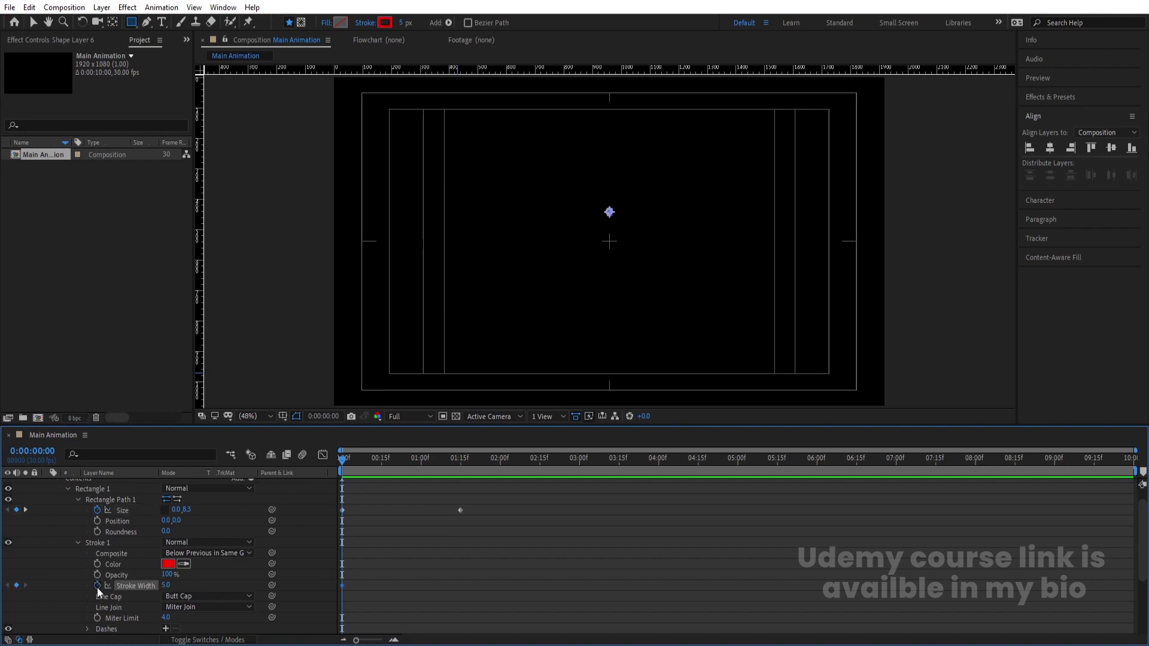
{"action": "key", "text": "k"}
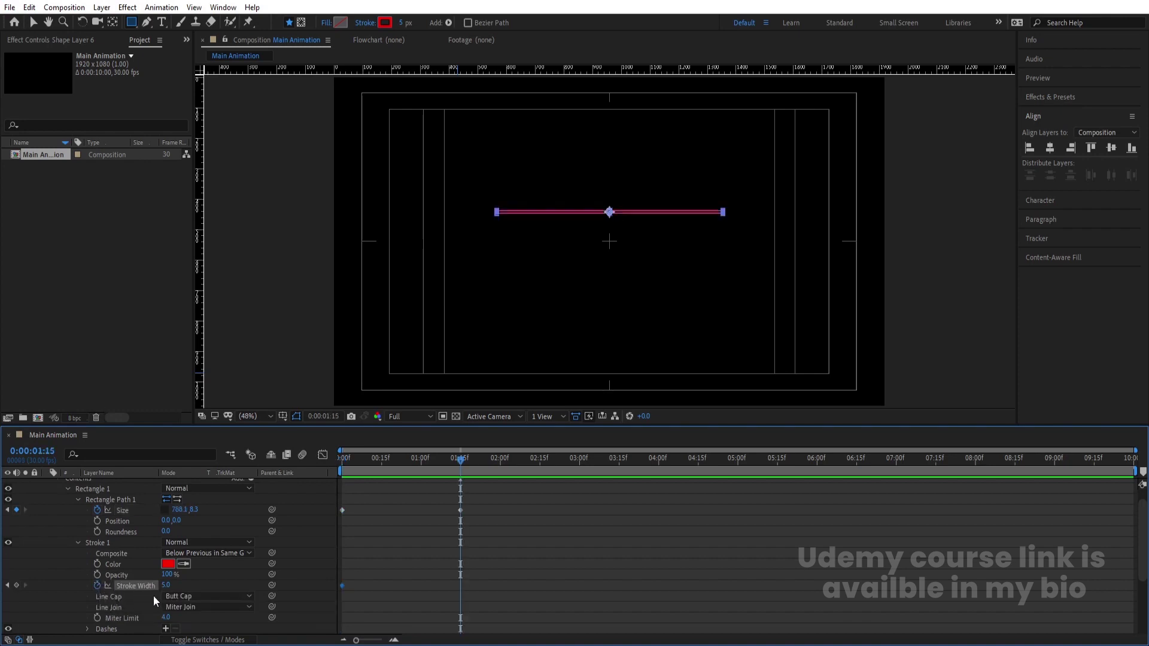
{"action": "left_click", "coordinate": [166, 585]}
{"action": "type", "text": "0"}
{"action": "key", "text": "Return"}
{"action": "left_click_drag", "start_coordinate": [460, 459], "coordinate": [314, 466]}
{"action": "left_click", "coordinate": [453, 459]}
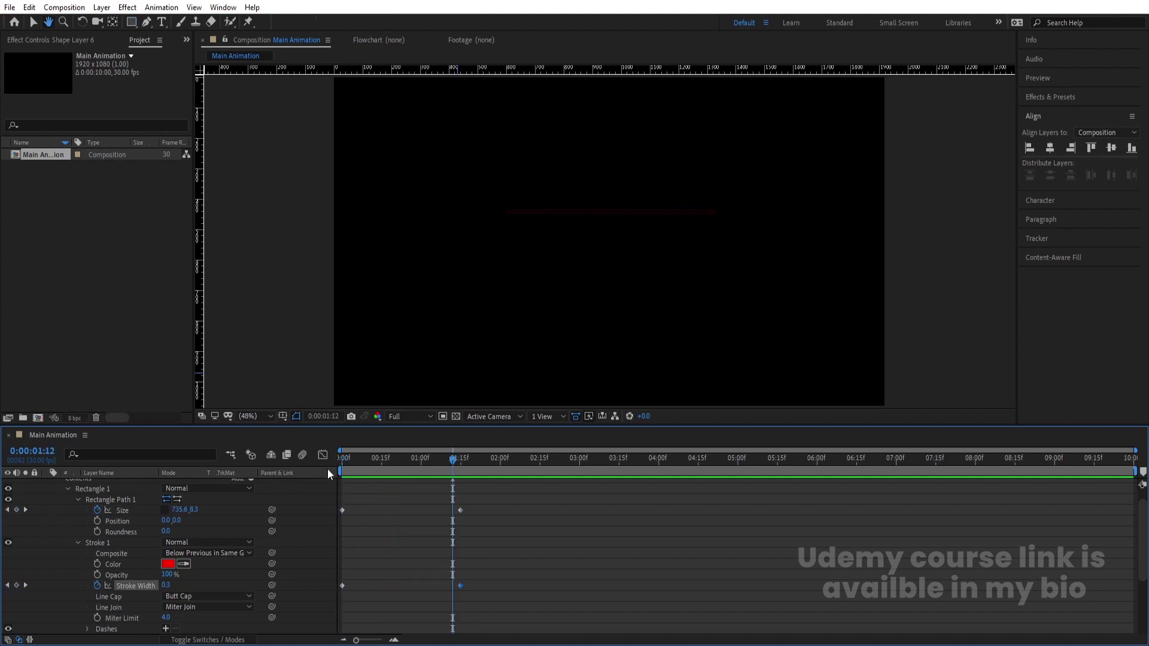
Apply Easy Ease to all the line's keyframes and select the 1:15 keys in the speed graph.
{"action": "mouse_move", "coordinate": [509, 608]}
{"action": "left_mouse_down"}
{"action": "mouse_move", "coordinate": [497, 574]}
{"action": "mouse_move", "coordinate": [274, 479]}
{"action": "left_mouse_up"}
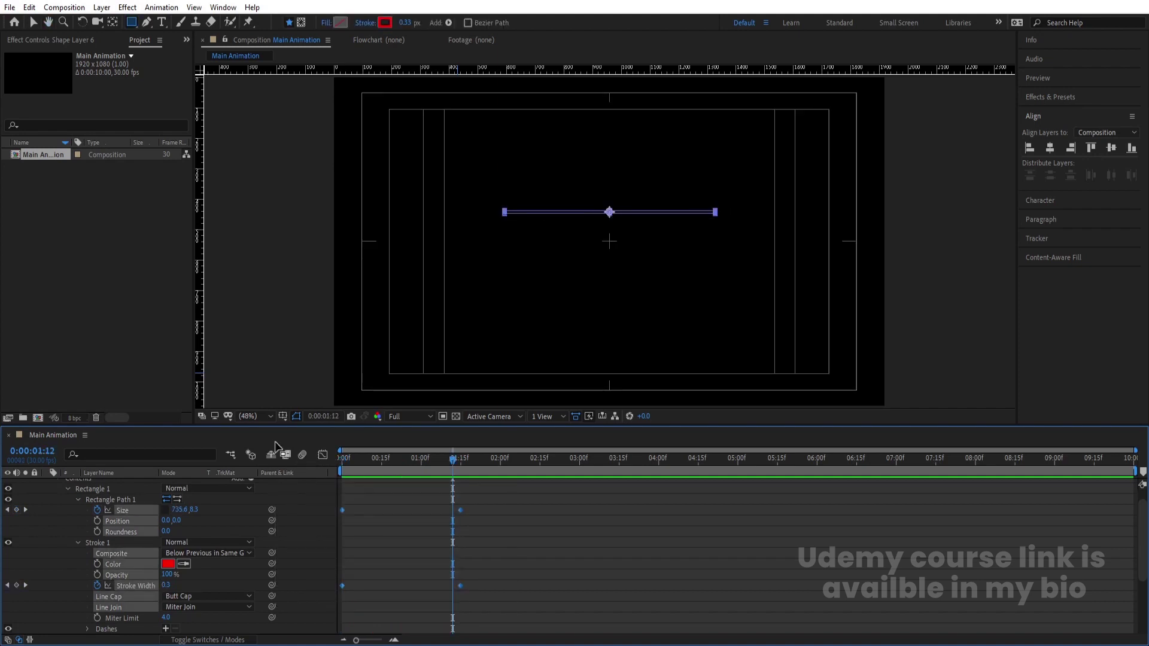
{"action": "key", "text": "F9"}
{"action": "left_click", "coordinate": [323, 455]}
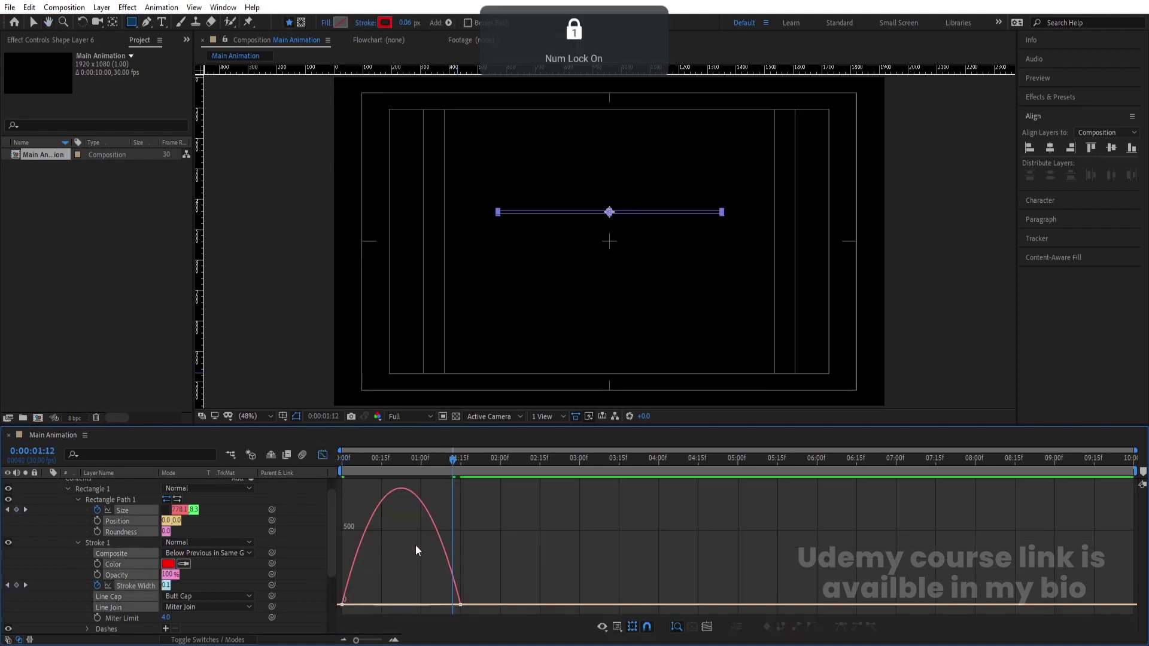
{"action": "left_click_drag", "start_coordinate": [493, 580], "coordinate": [435, 617]}
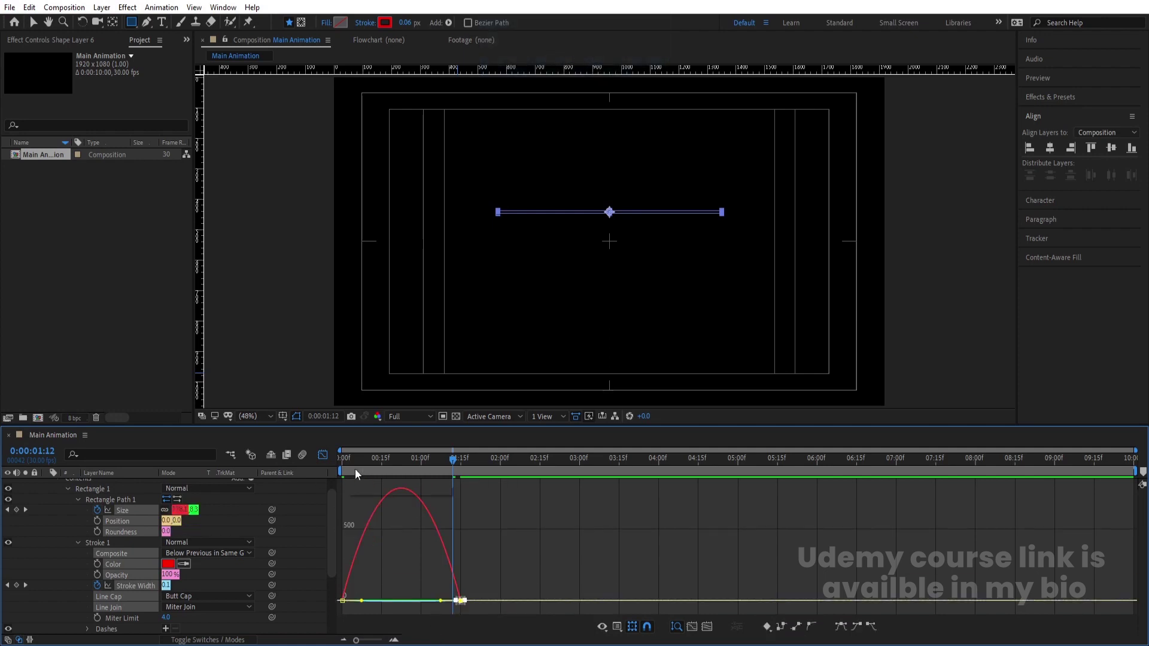
{"action": "left_click", "coordinate": [322, 455]}
{"action": "left_click_drag", "start_coordinate": [484, 592], "coordinate": [350, 487]}
{"action": "left_click", "coordinate": [323, 455]}
{"action": "left_click_drag", "start_coordinate": [500, 513], "coordinate": [379, 602]}
Stretch the first keyframe's influence to about 80% for a sharp speed peak, then preview it.
{"action": "key", "text": "space"}
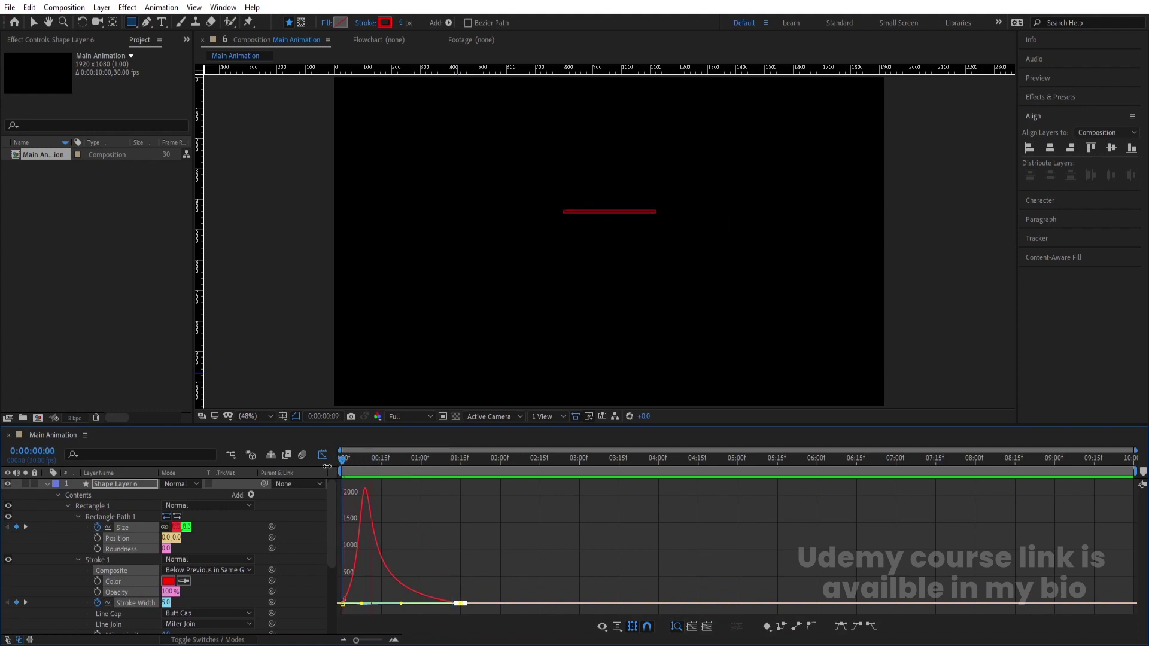
{"action": "key", "text": "space"}
{"action": "left_click_drag", "start_coordinate": [476, 562], "coordinate": [404, 616]}
{"action": "left_click_drag", "start_coordinate": [372, 470], "coordinate": [394, 598]}
{"action": "key", "text": "space"}
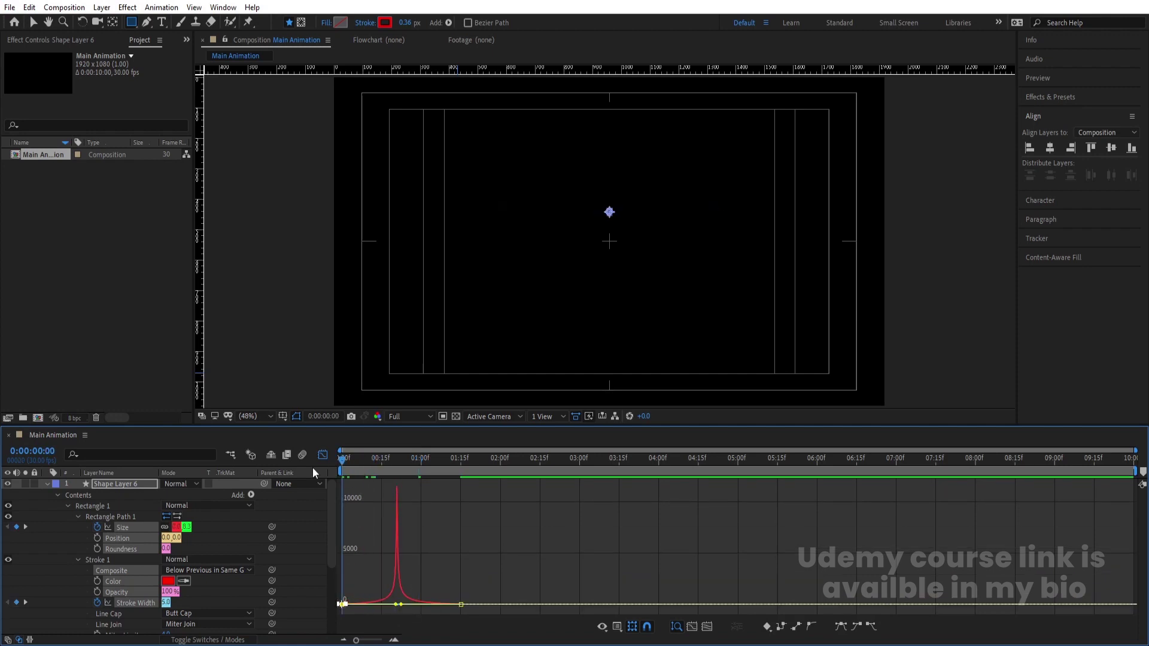
{"action": "key", "text": "space"}
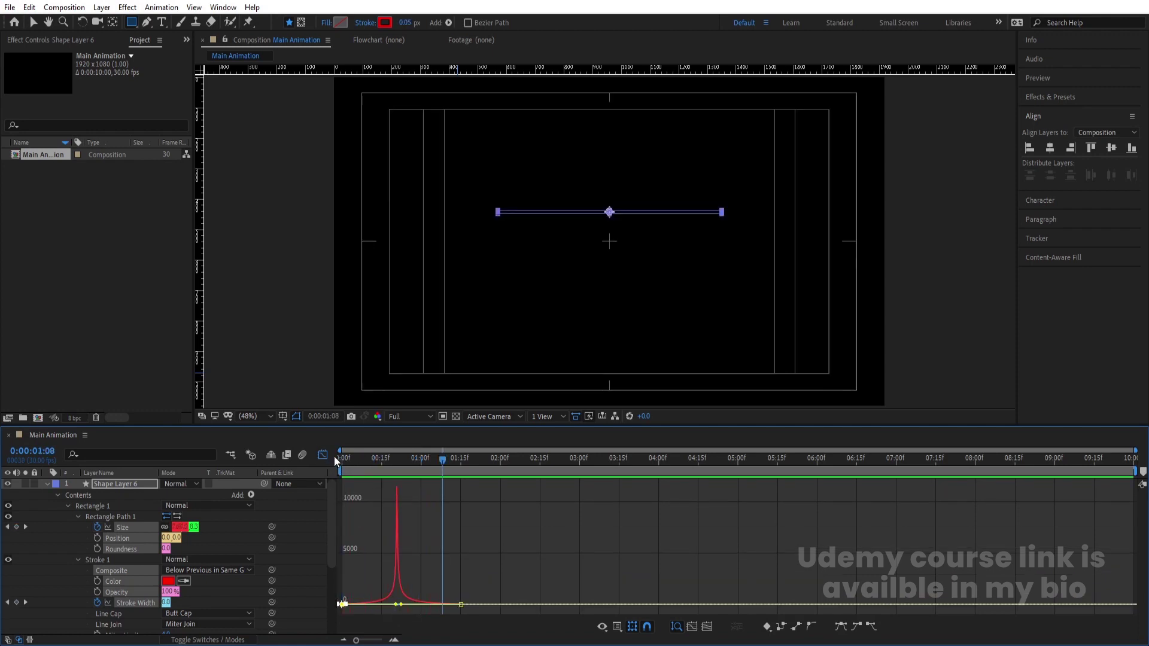
{"action": "left_click", "coordinate": [323, 454]}
{"action": "left_click", "coordinate": [47, 484]}
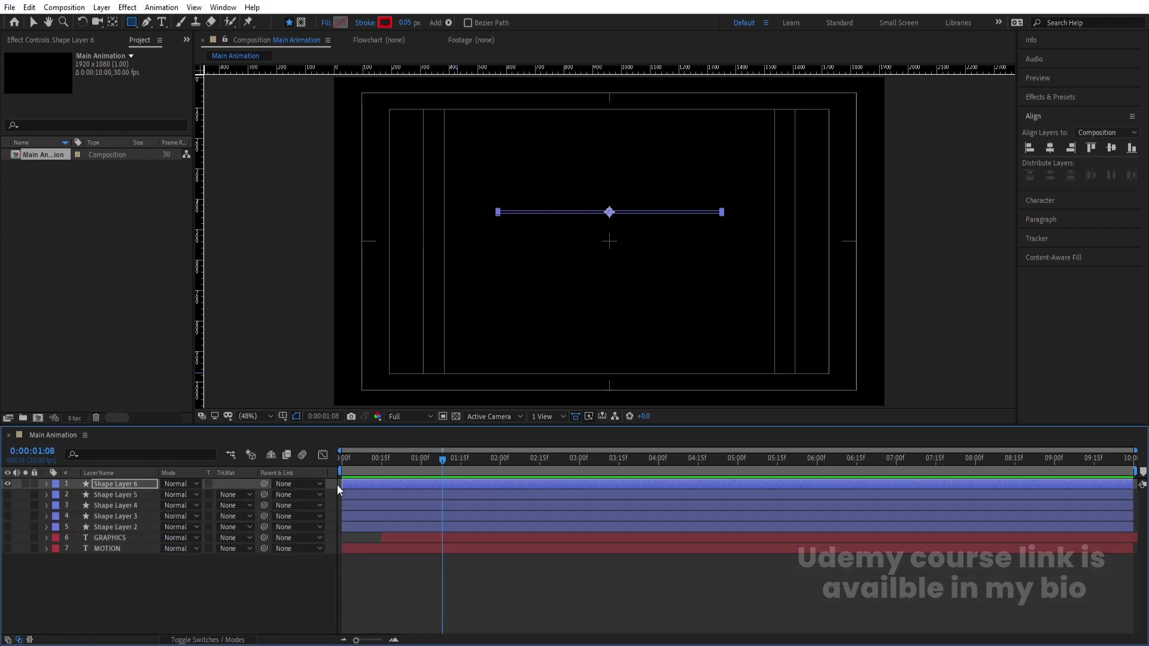
At 0:00:00:19, duplicate Shape Layer 6 as Shape Layer 7, shift it to Y 462, and unhide the earlier layers.
{"action": "left_click_drag", "start_coordinate": [410, 470], "coordinate": [391, 474]}
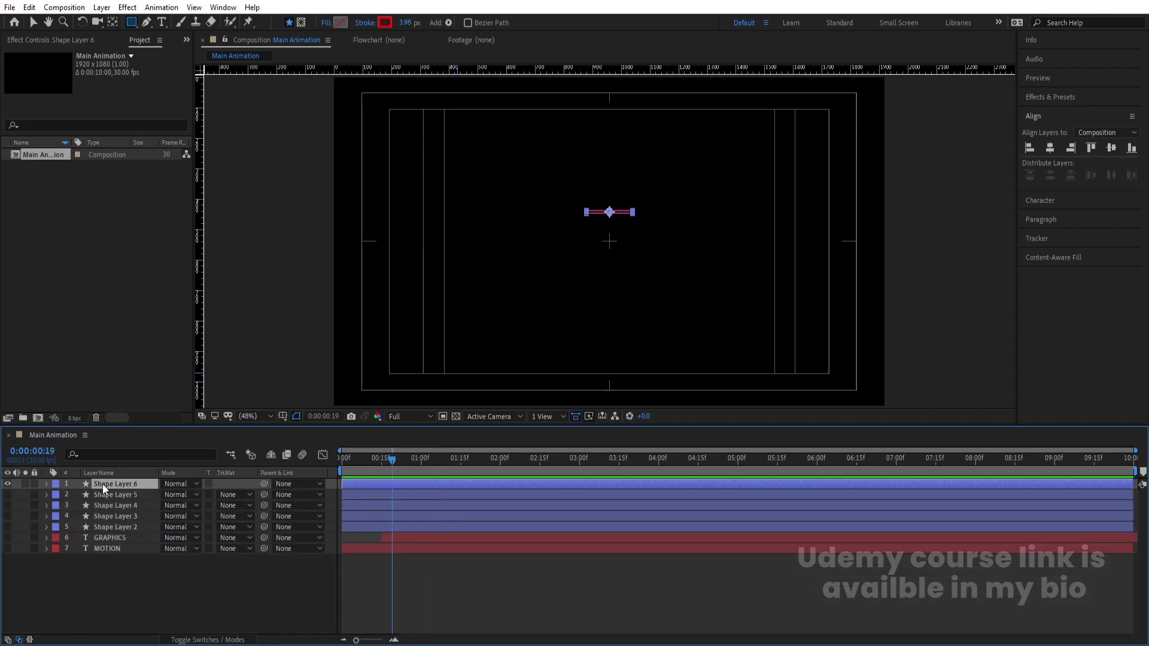
{"action": "key", "text": "ctrl+d"}
{"action": "key", "text": "p"}
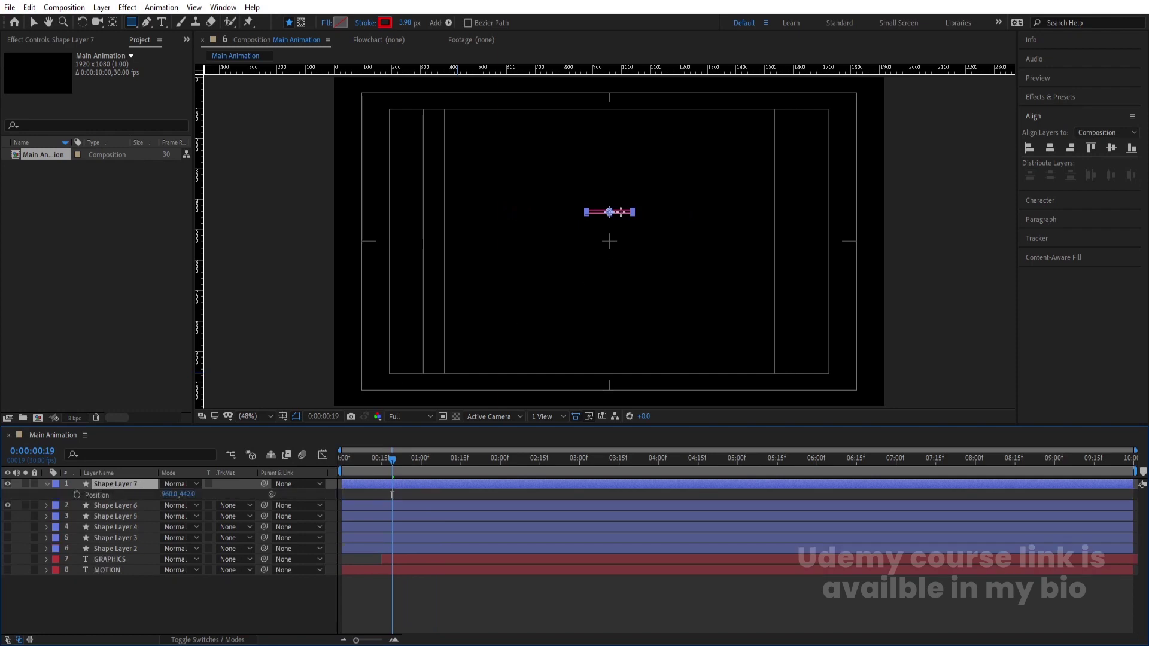
{"action": "scroll", "coordinate": [622, 212], "scroll_direction": "up", "scroll_amount": 3}
{"action": "left_click_drag", "start_coordinate": [189, 496], "coordinate": [202, 495]}
{"action": "left_click_drag", "start_coordinate": [9, 520], "coordinate": [17, 598]}
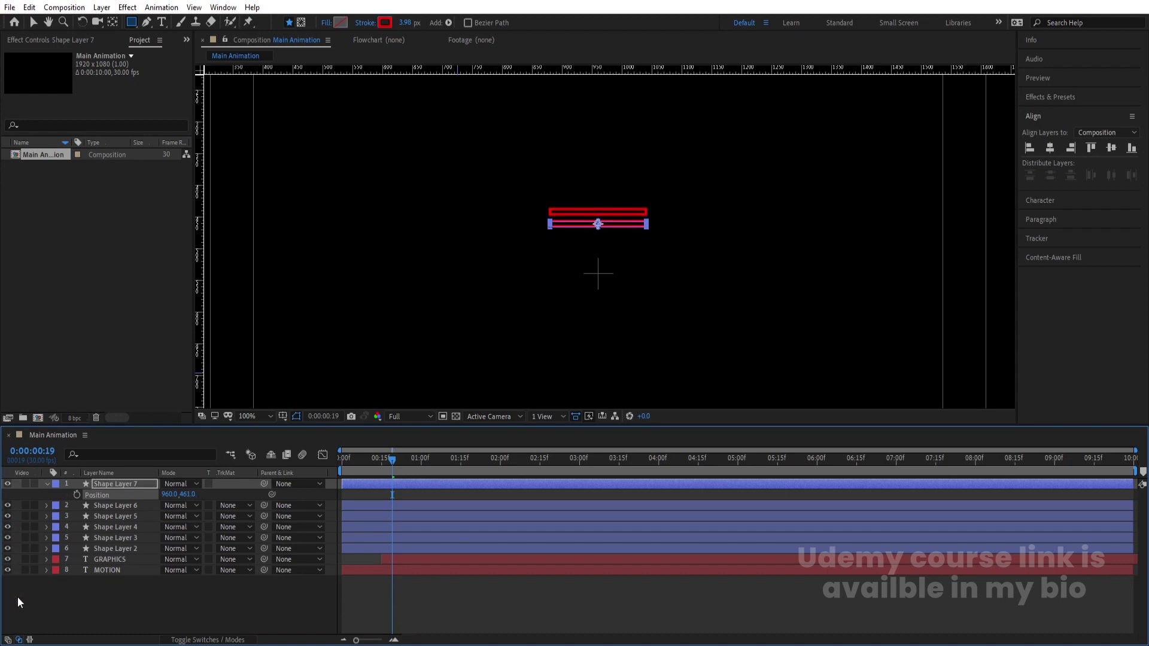
{"action": "left_click", "coordinate": [124, 504], "text": "ctrl"}
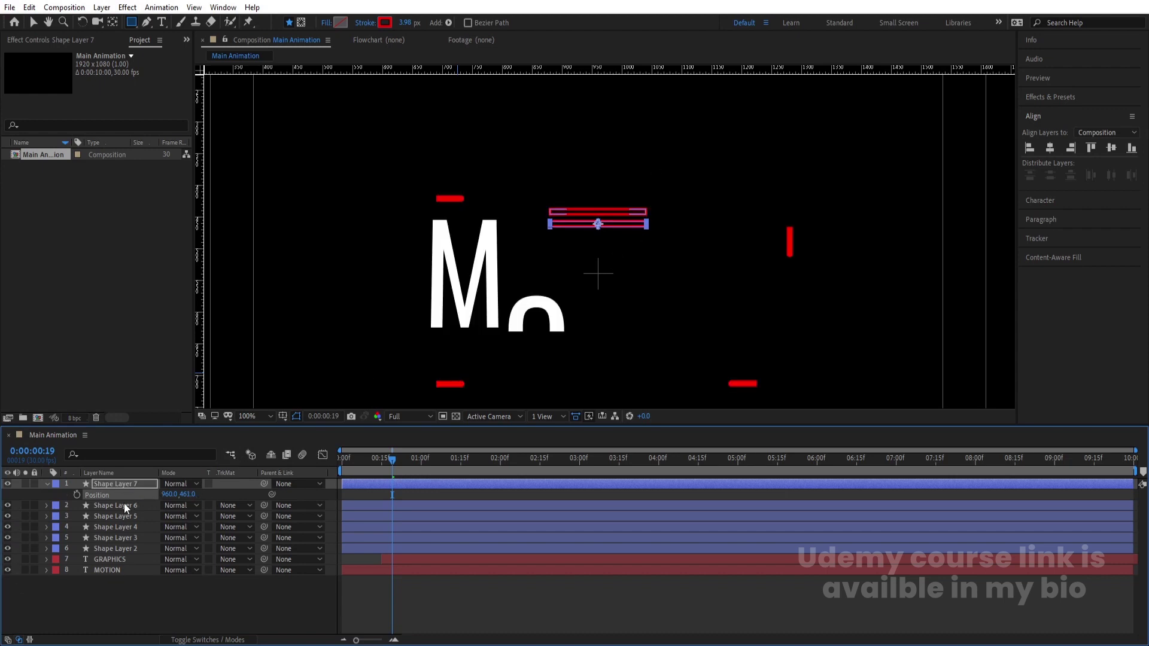
Label both lines Red, lock the layers beneath, and move the bars to Y 407 and 388.
{"action": "left_click", "coordinate": [57, 484]}
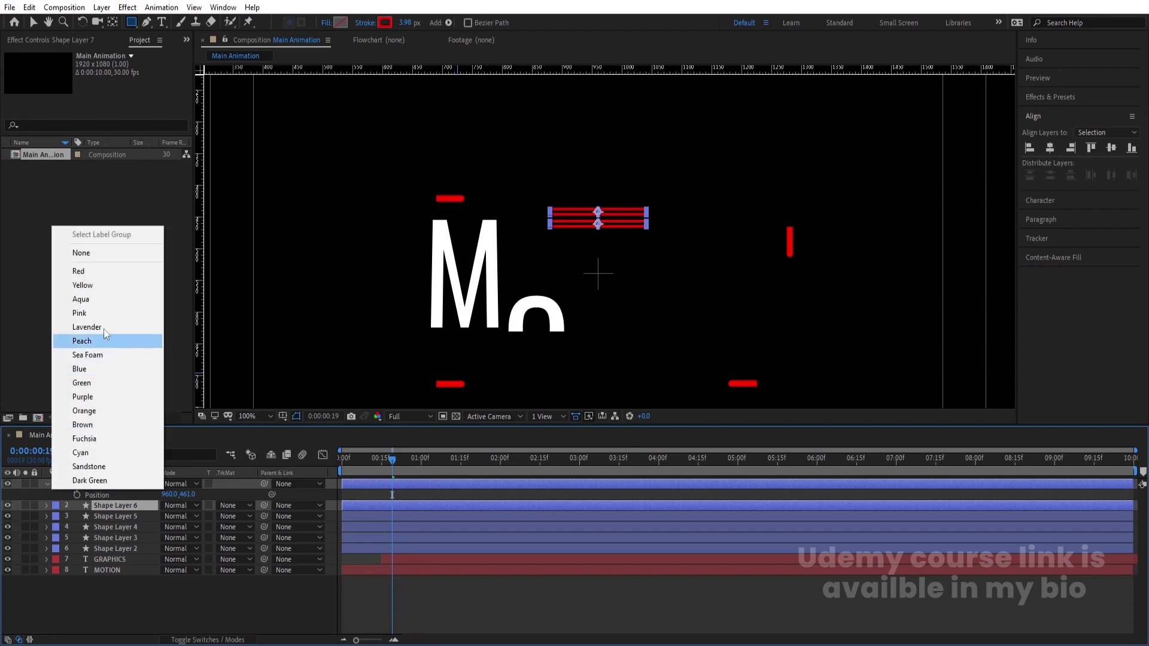
{"action": "left_click", "coordinate": [80, 272]}
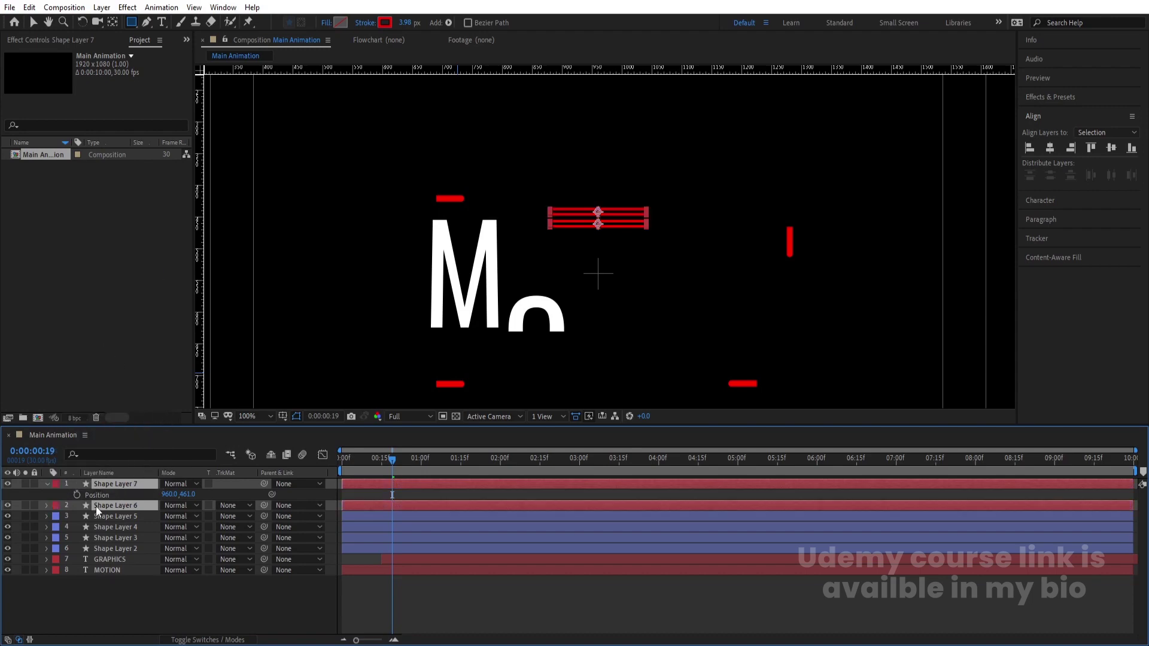
{"action": "left_click_drag", "start_coordinate": [35, 516], "coordinate": [37, 598]}
{"action": "key", "text": "p"}
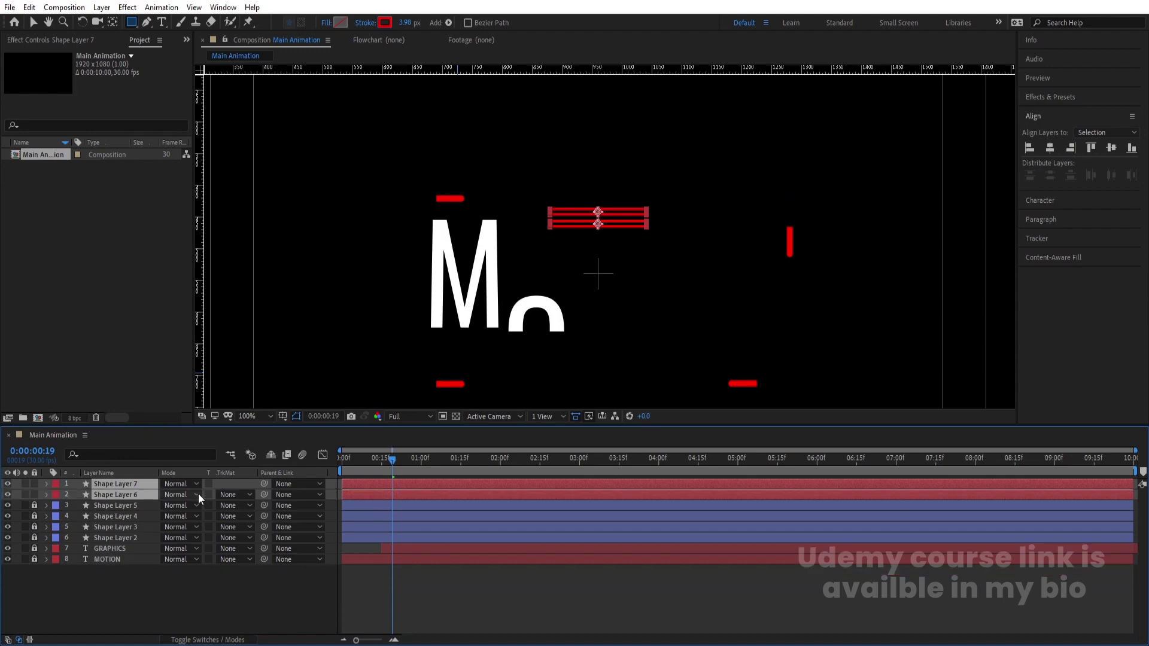
{"action": "left_click_drag", "start_coordinate": [190, 495], "coordinate": [154, 498]}
Duplicate Shape Layer 7 into a third line at Y 426.
{"action": "left_click", "coordinate": [133, 485]}
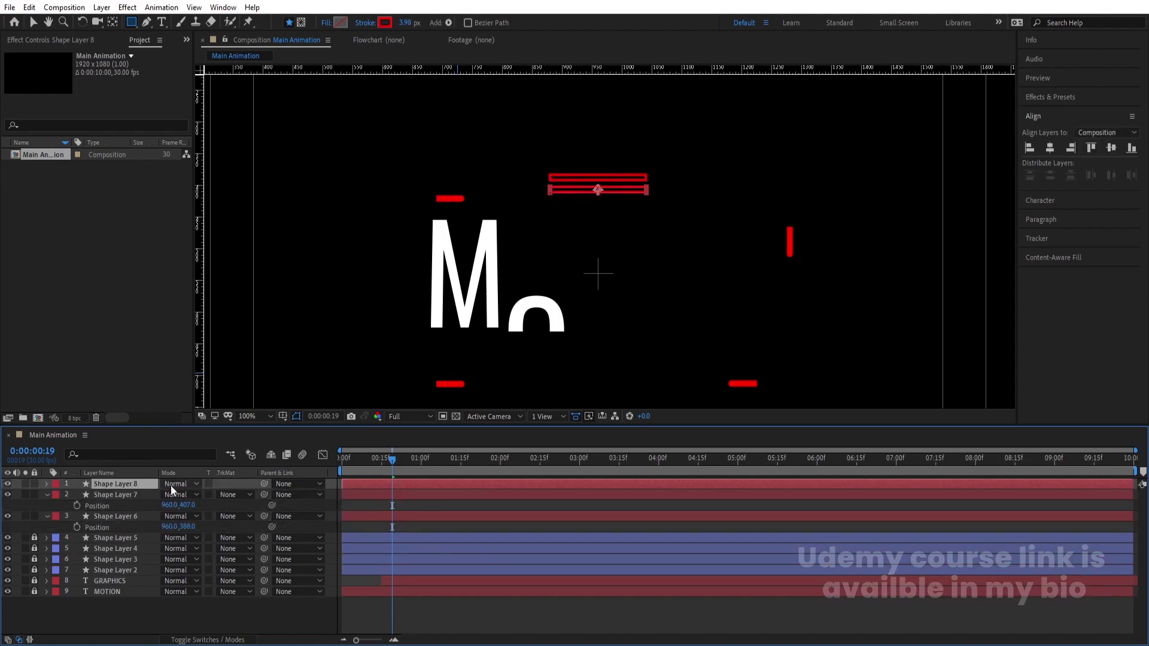
{"action": "key", "text": "ctrl+d"}
{"action": "key", "text": "p"}
{"action": "left_click_drag", "start_coordinate": [188, 494], "coordinate": [199, 494]}
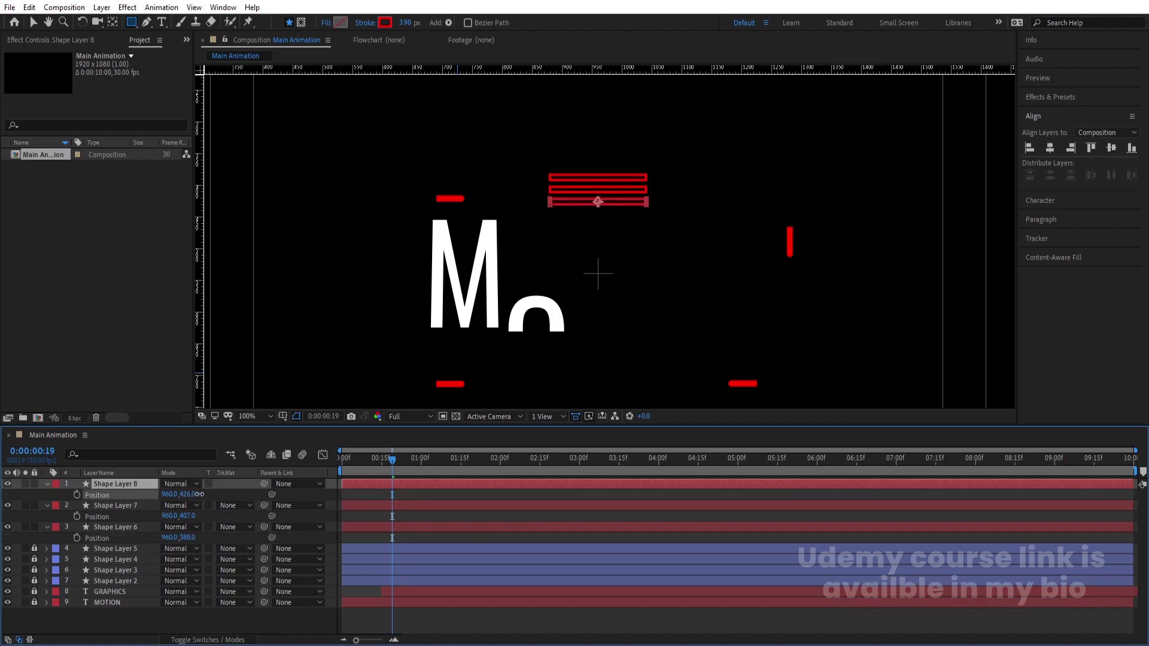
Duplicate lines 6–8, move the copies to the top, and place them below the first three bars.
{"action": "left_click", "coordinate": [109, 526]}
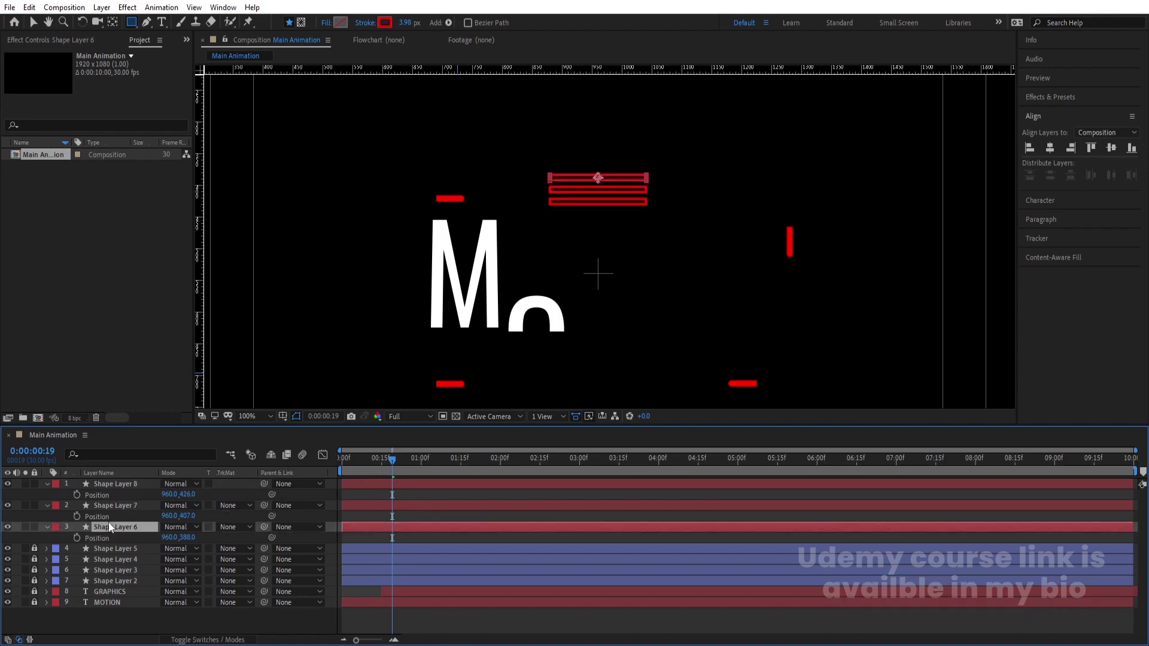
{"action": "left_click", "coordinate": [117, 483], "text": "shift"}
{"action": "key", "text": "ctrl+d"}
{"action": "left_click_drag", "start_coordinate": [121, 520], "coordinate": [116, 491]}
{"action": "key", "text": "p"}
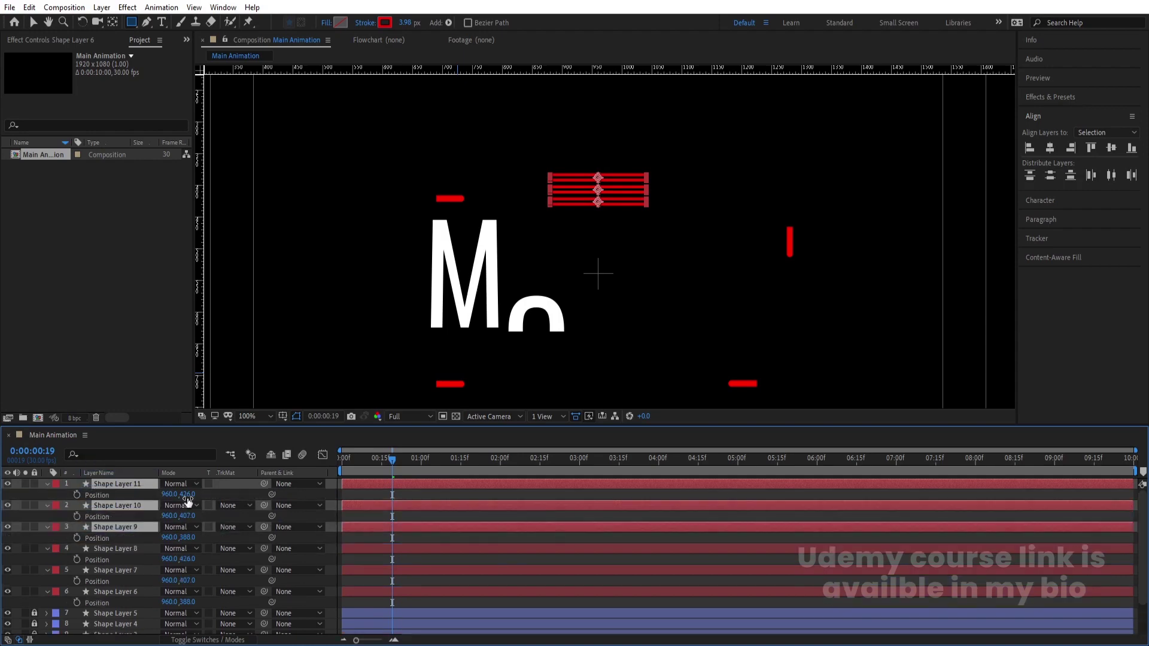
{"action": "left_click_drag", "start_coordinate": [187, 501], "coordinate": [213, 506]}
Duplicate all six line layers and offset the copies below the existing bars.
{"action": "left_click", "coordinate": [109, 594]}
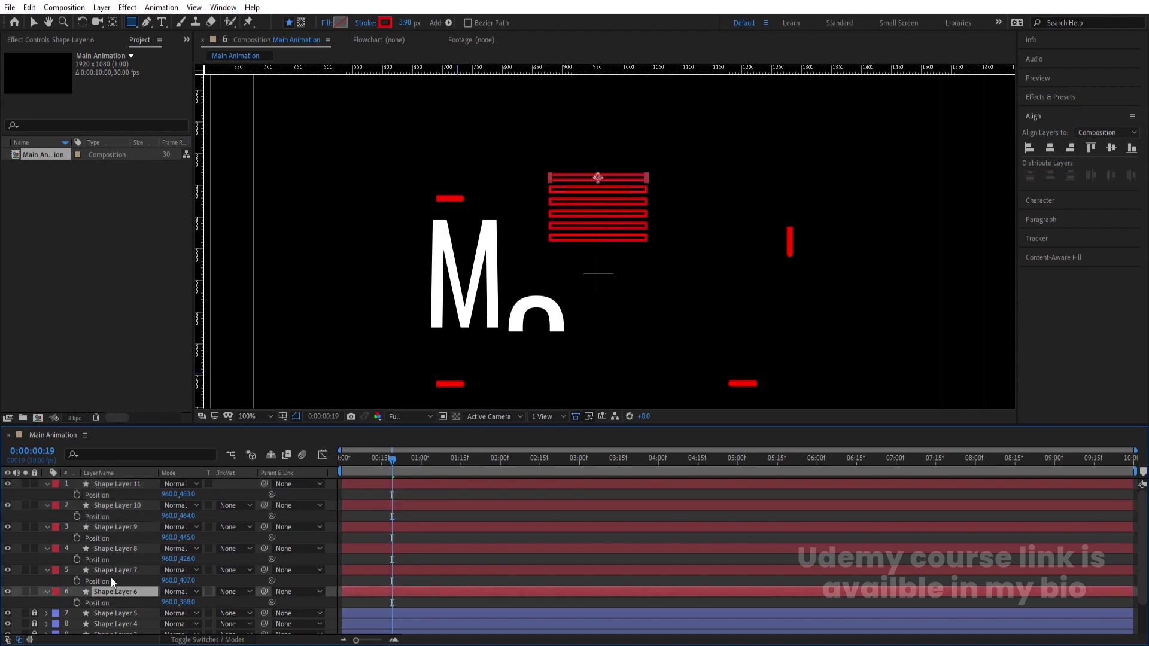
{"action": "left_click", "coordinate": [113, 569]}
{"action": "left_click", "coordinate": [115, 548]}
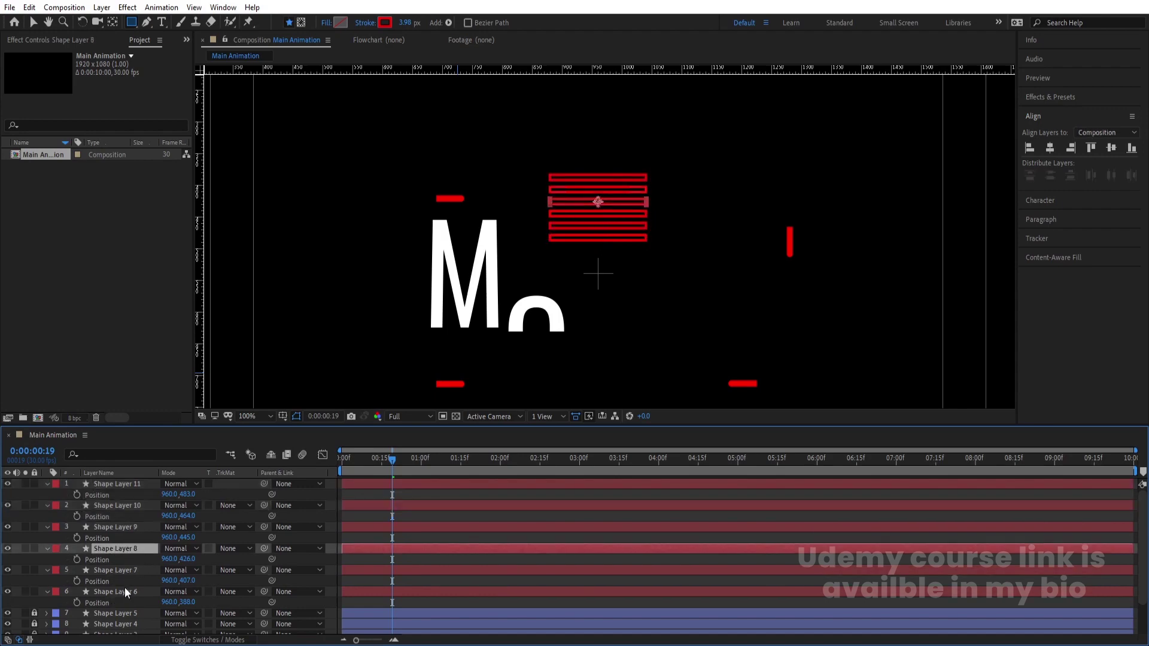
{"action": "key", "text": "ctrl+Down"}
{"action": "key", "text": "ctrl+Down"}
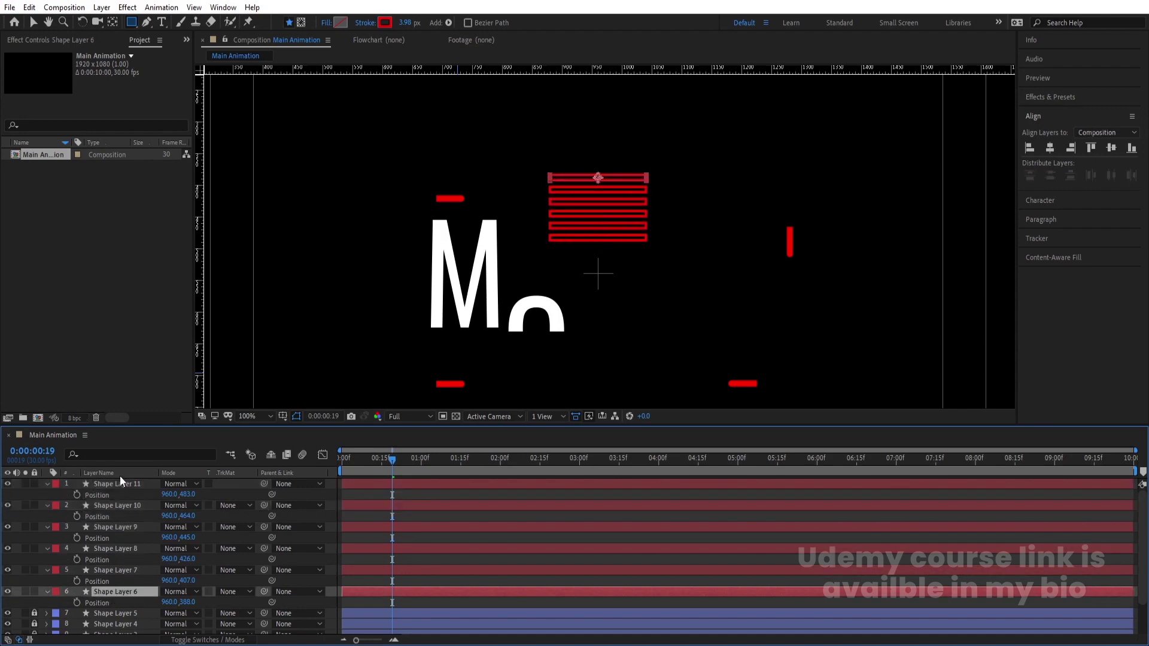
{"action": "left_click", "coordinate": [111, 484], "text": "shift"}
{"action": "key", "text": "ctrl+d"}
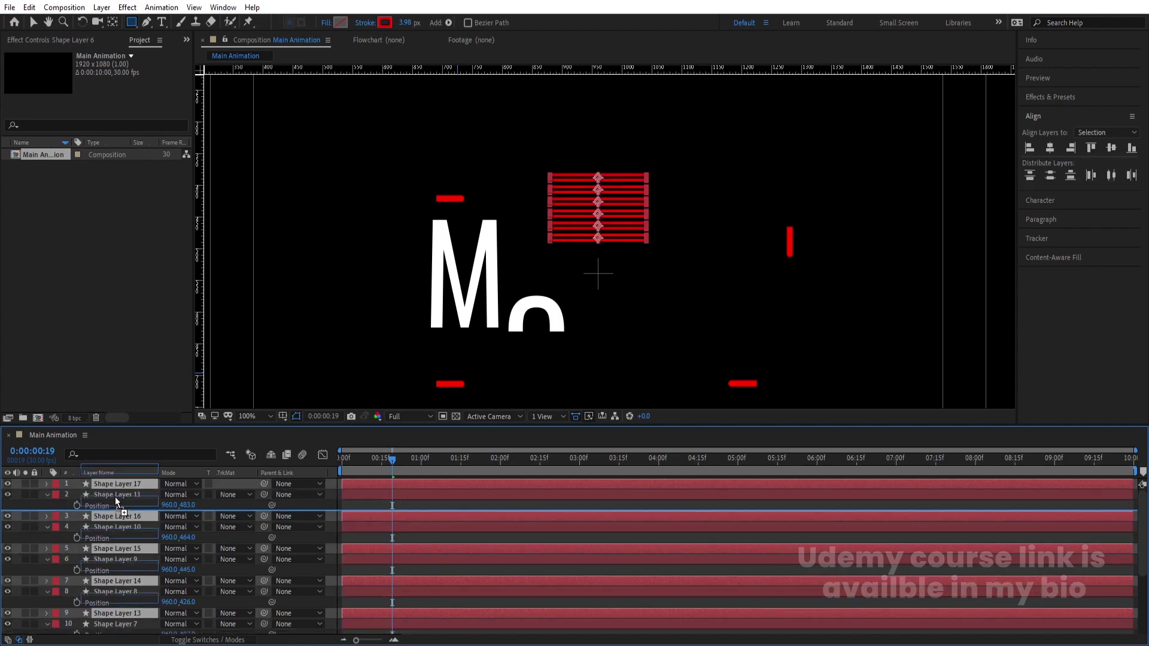
{"action": "key", "text": "p"}
{"action": "key", "text": "ctrl+shift+bracketright"}
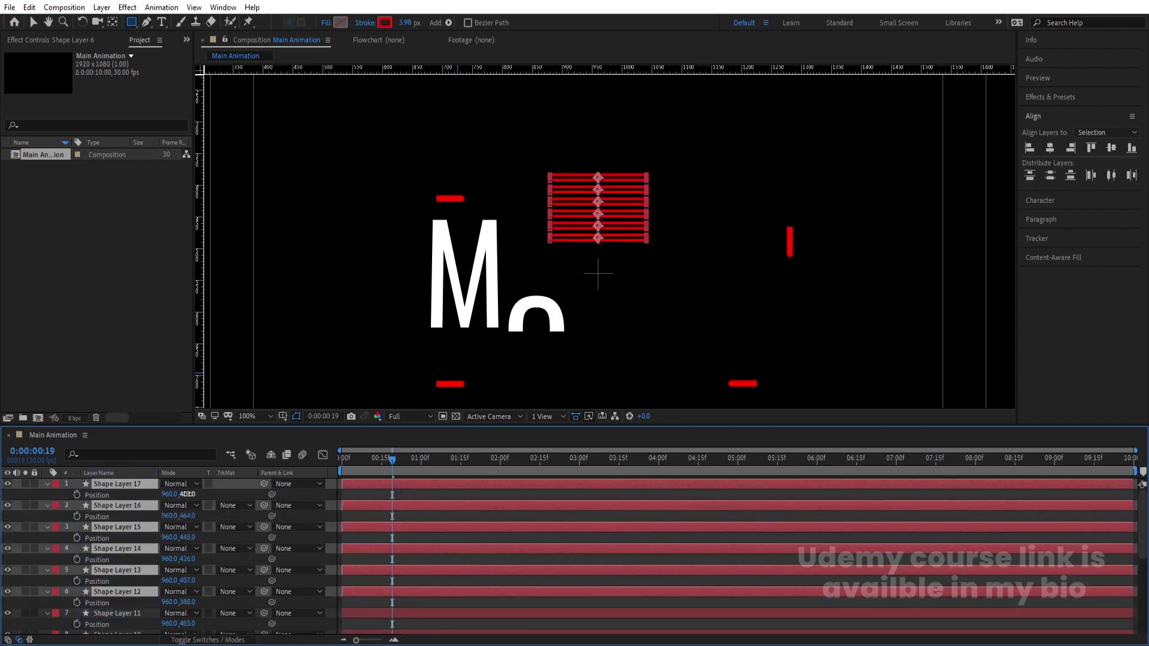
{"action": "left_click_drag", "start_coordinate": [186, 494], "coordinate": [240, 506]}
Duplicate the newest six lines again and move them to the bottom of the stack.
{"action": "key", "text": "ctrl+d"}
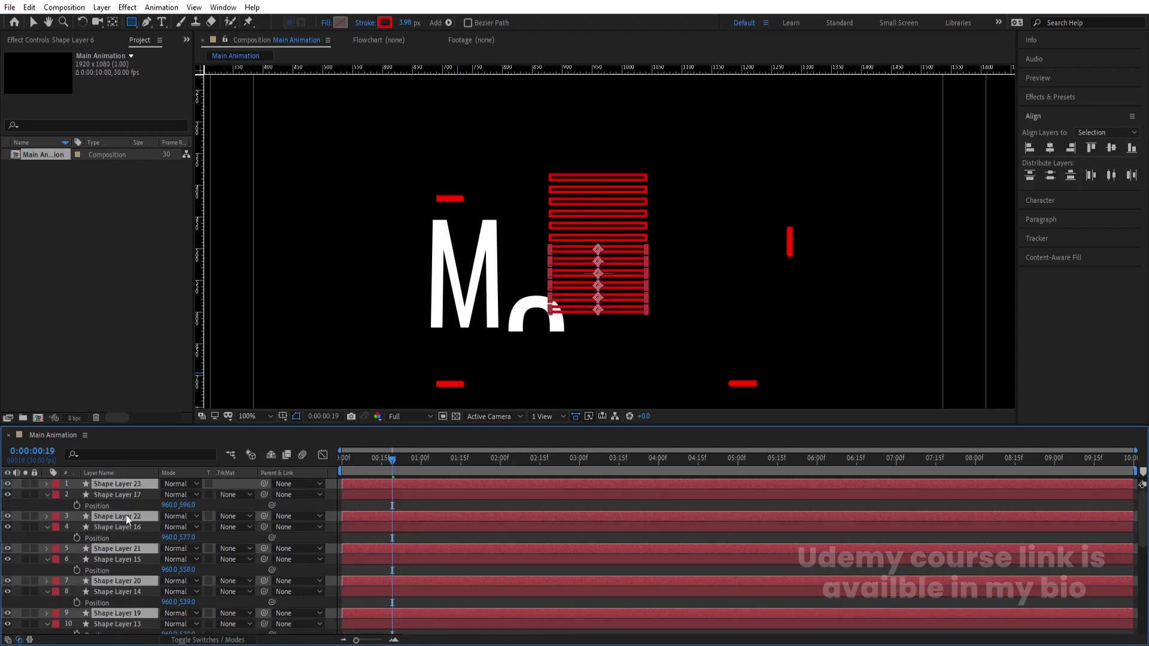
{"action": "key", "text": "p"}
{"action": "key", "text": "ctrl+shift+bracketright"}
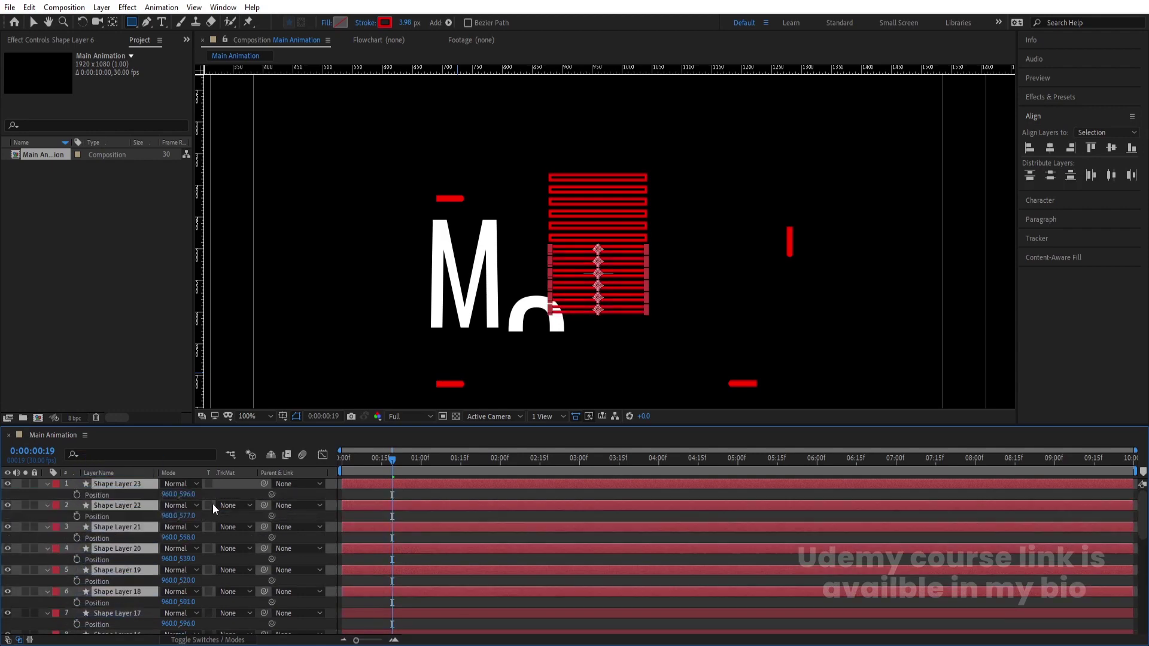
{"action": "left_click_drag", "start_coordinate": [188, 495], "coordinate": [241, 510]}
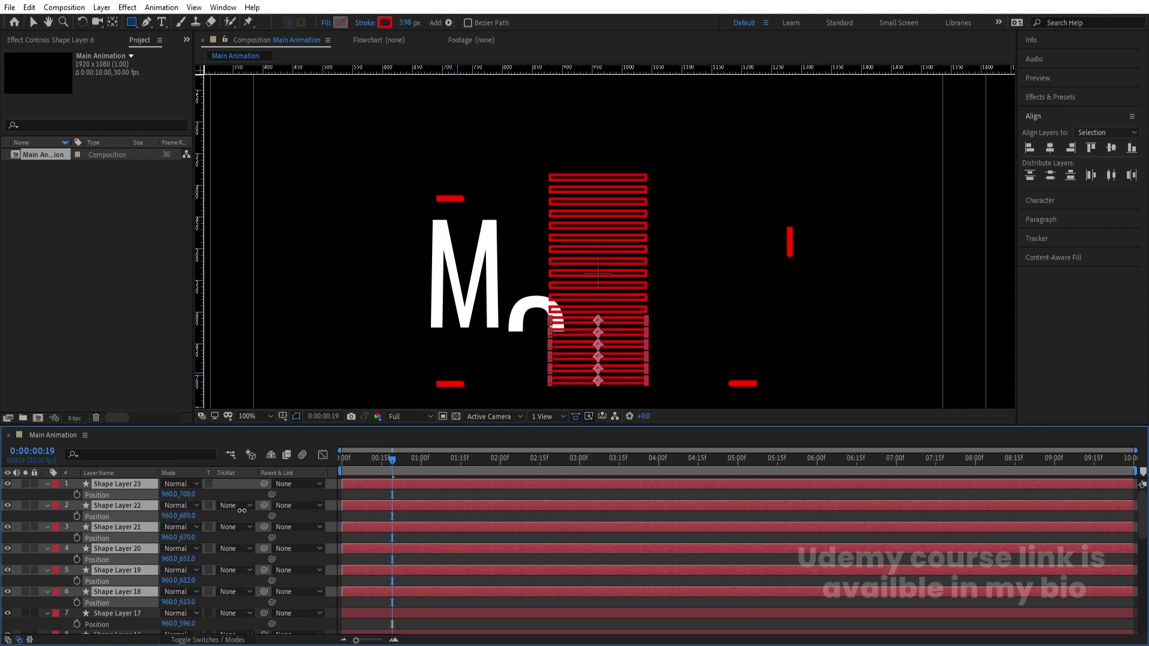
Nudge the whole stack of Shape Layers 6–23 down a few pixels and solo them.
{"action": "scroll", "coordinate": [157, 533], "scroll_direction": "down", "scroll_amount": 5}
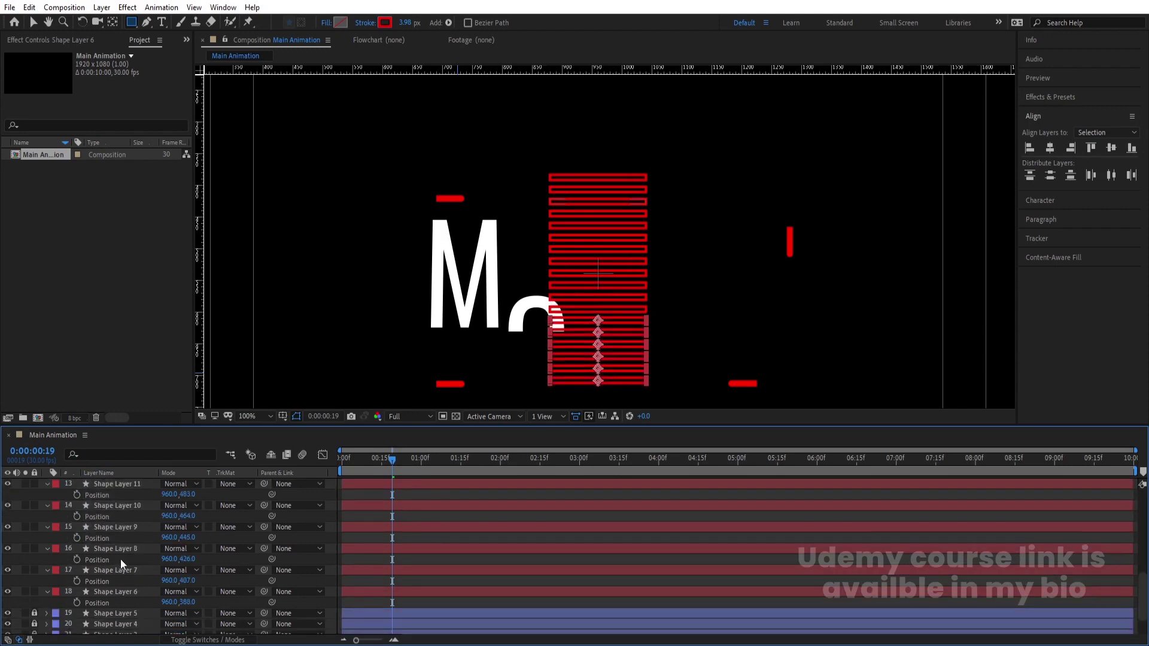
{"action": "left_click", "coordinate": [103, 590], "text": "shift"}
{"action": "scroll", "coordinate": [124, 519], "scroll_direction": "up", "scroll_amount": 5}
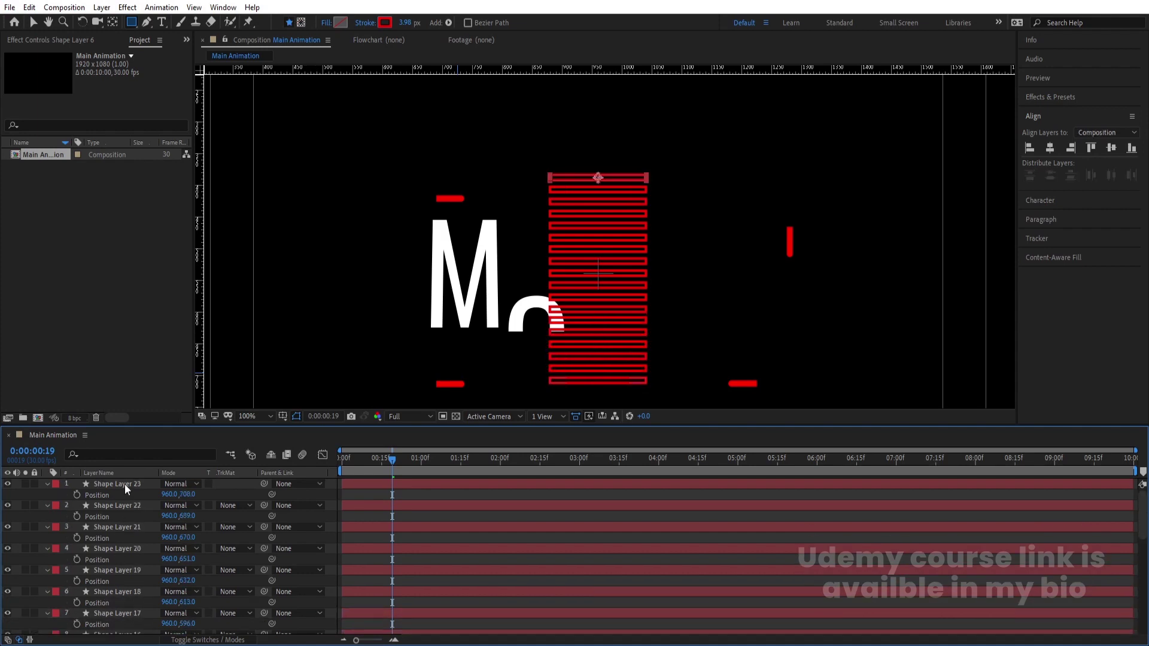
{"action": "key", "text": "Down"}
{"action": "key", "text": "Down"}
{"action": "key", "text": "Down"}
{"action": "key", "text": "Down"}
{"action": "key", "text": "Down"}
{"action": "key", "text": "Down"}
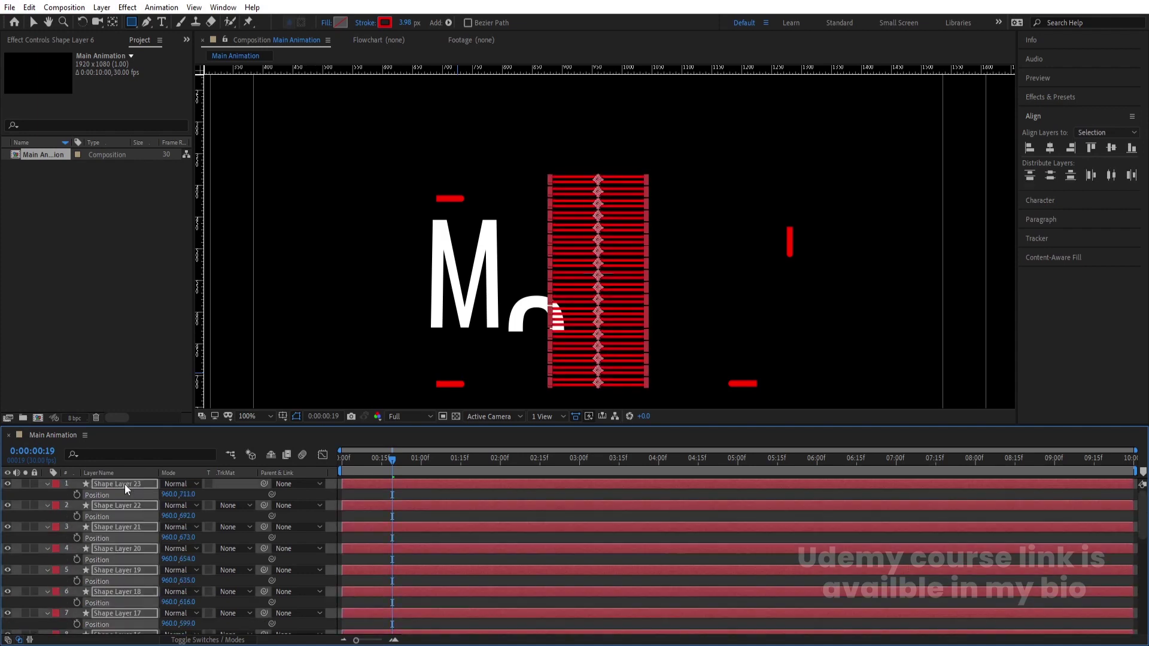
{"action": "key", "text": "Down"}
{"action": "key", "text": "Down"}
{"action": "key", "text": "Down"}
{"action": "key", "text": "Down"}
{"action": "key", "text": "Down"}
{"action": "key", "text": "Down"}
{"action": "key", "text": "Down"}
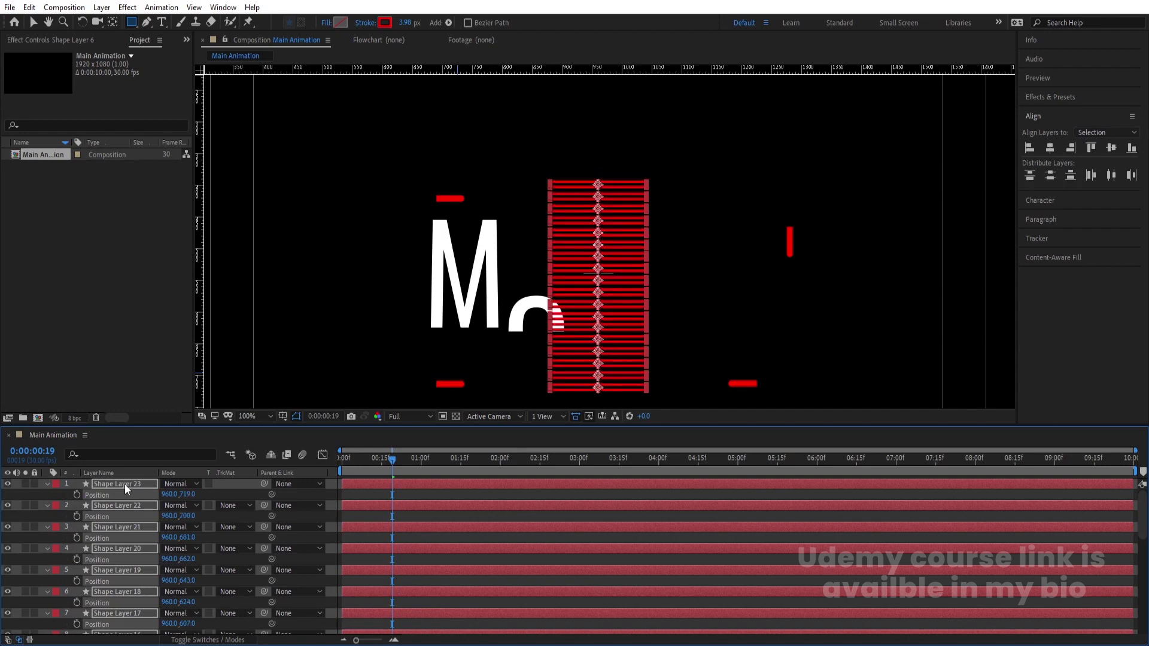
{"action": "key", "text": "Down"}
{"action": "key", "text": "Down"}
{"action": "key", "text": "Down"}
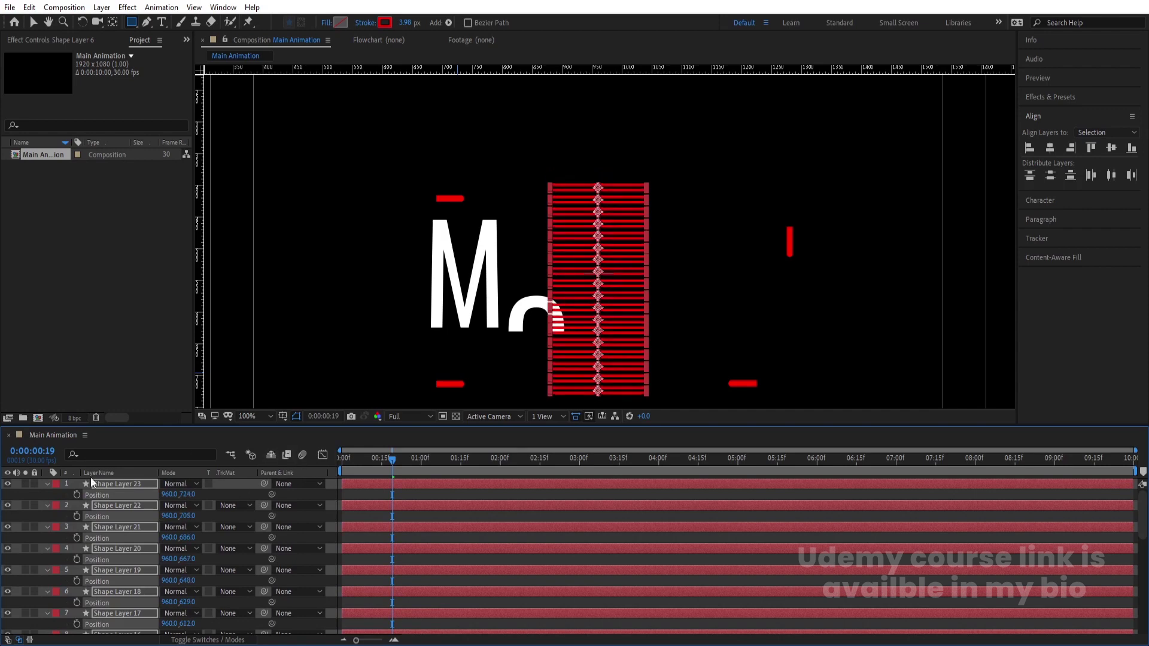
{"action": "left_click", "coordinate": [26, 484]}
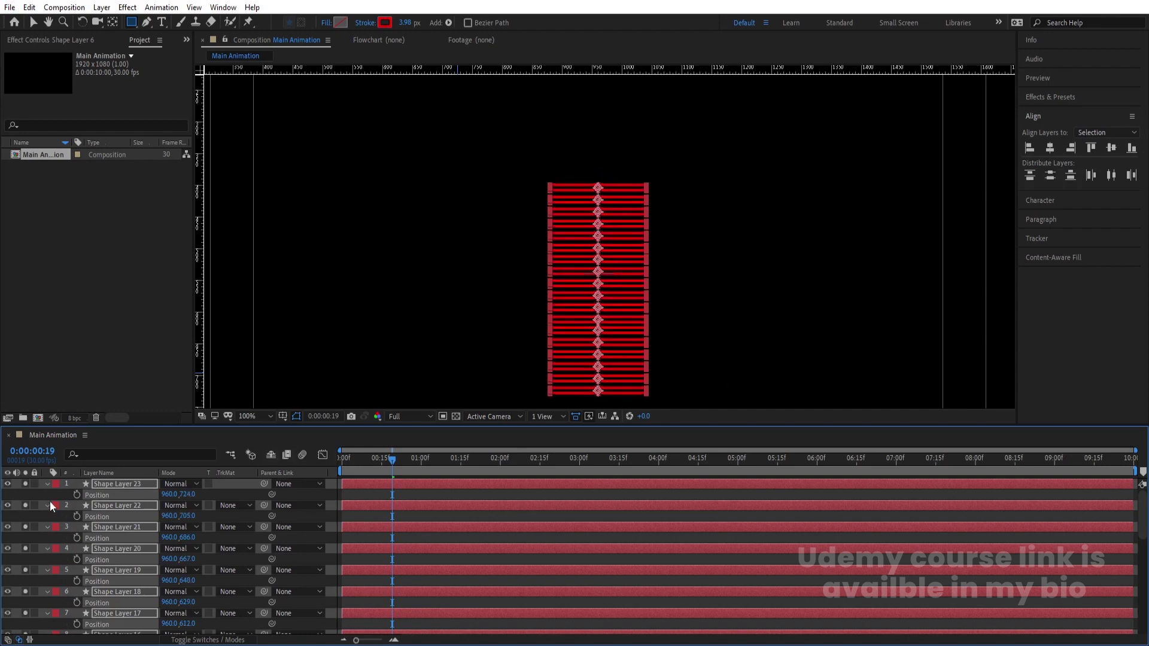
Preview the animation from the start, zoom the timeline into the first two seconds, and advance one frame.
{"action": "left_click", "coordinate": [343, 459]}
{"action": "key", "text": "space"}
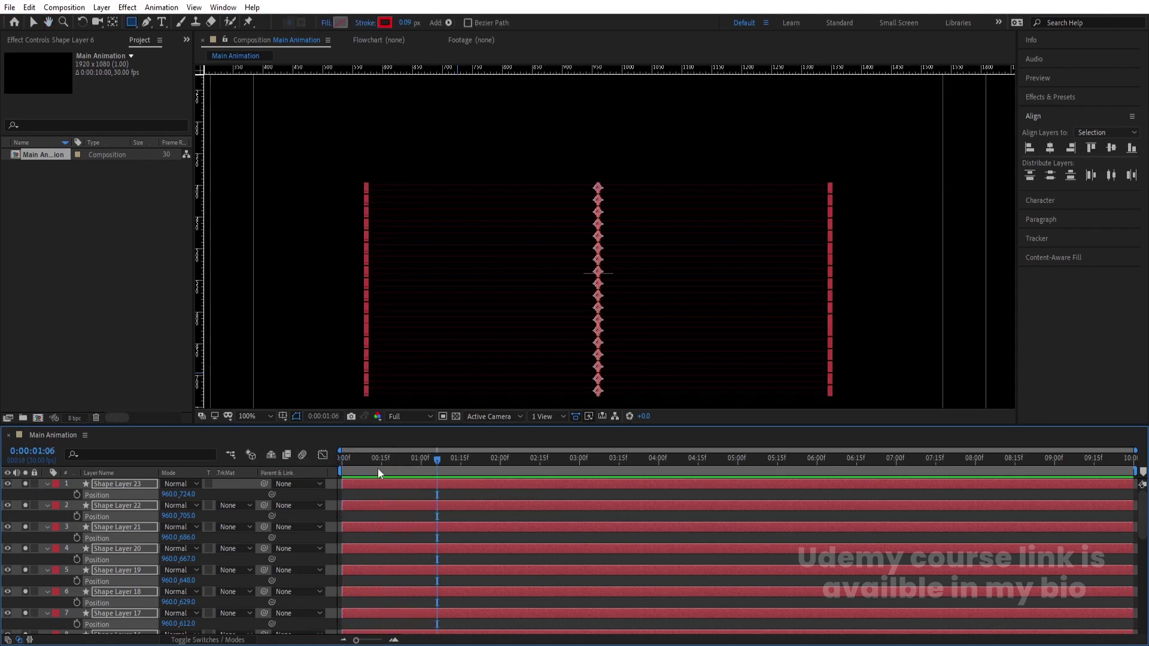
{"action": "key", "text": "space"}
{"action": "scroll", "coordinate": [356, 511], "scroll_direction": "down", "scroll_amount": 8}
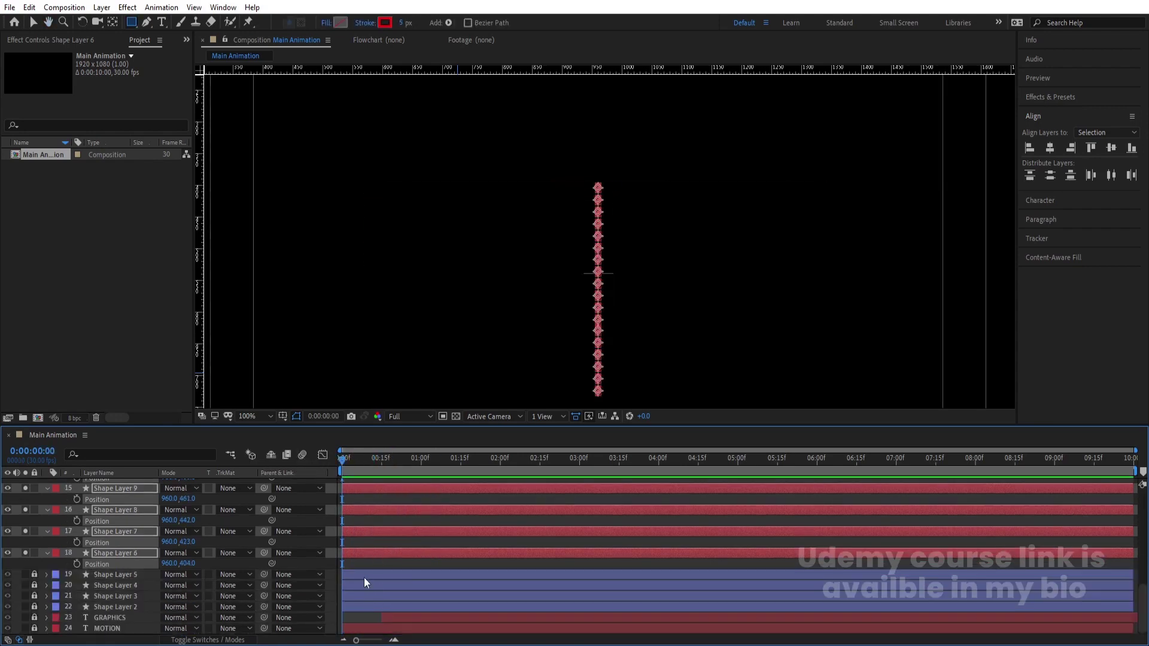
{"action": "key", "text": "equal"}
{"action": "key", "text": "equal"}
{"action": "key", "text": "equal"}
{"action": "key", "text": "F2"}
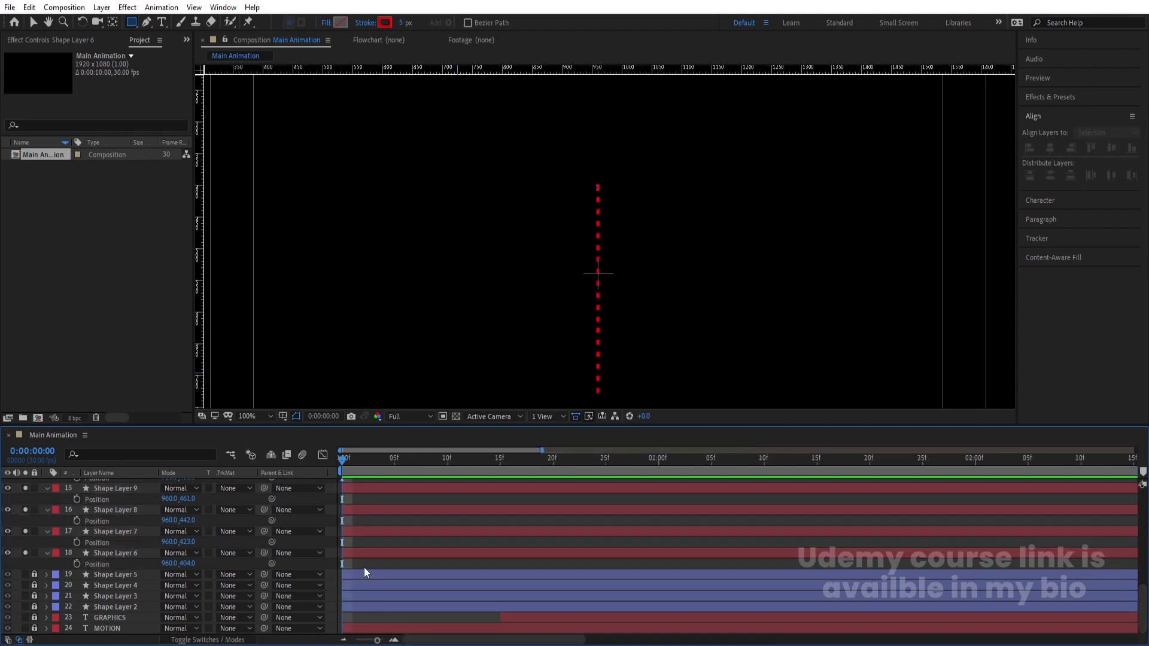
{"action": "key", "text": "Page_Down"}
{"action": "left_click", "coordinate": [353, 532]}
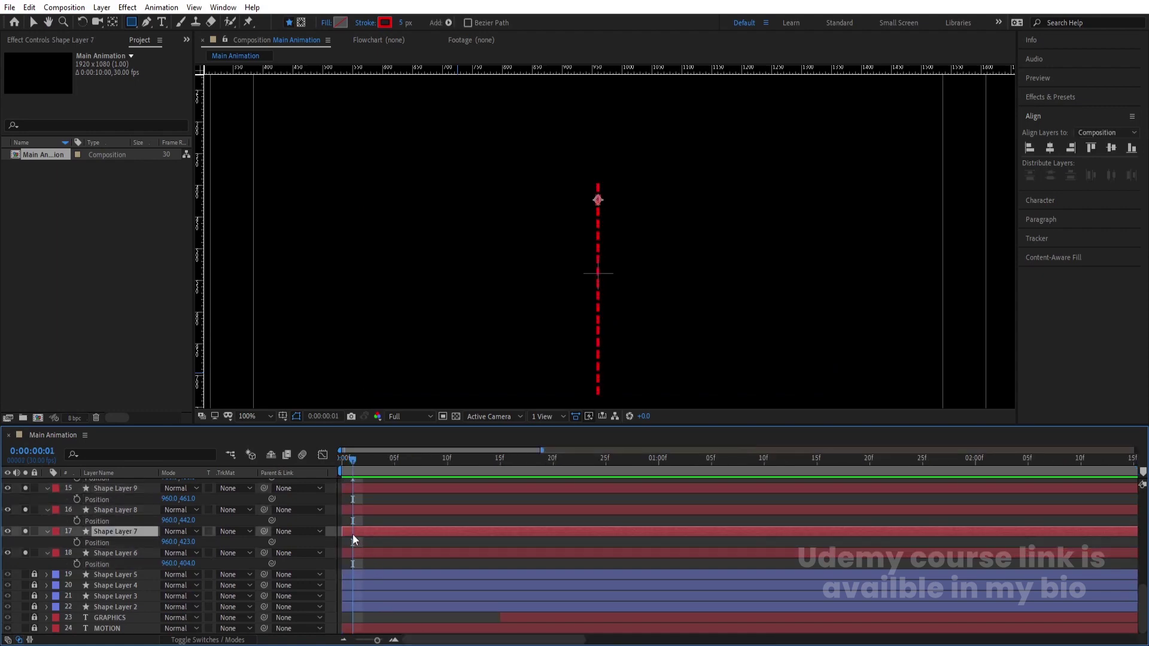
Trim Shape Layers 8–11 to start at frames 2, 3, 4 and 5.
{"action": "key", "text": "Page_Down"}
{"action": "left_click", "coordinate": [362, 509]}
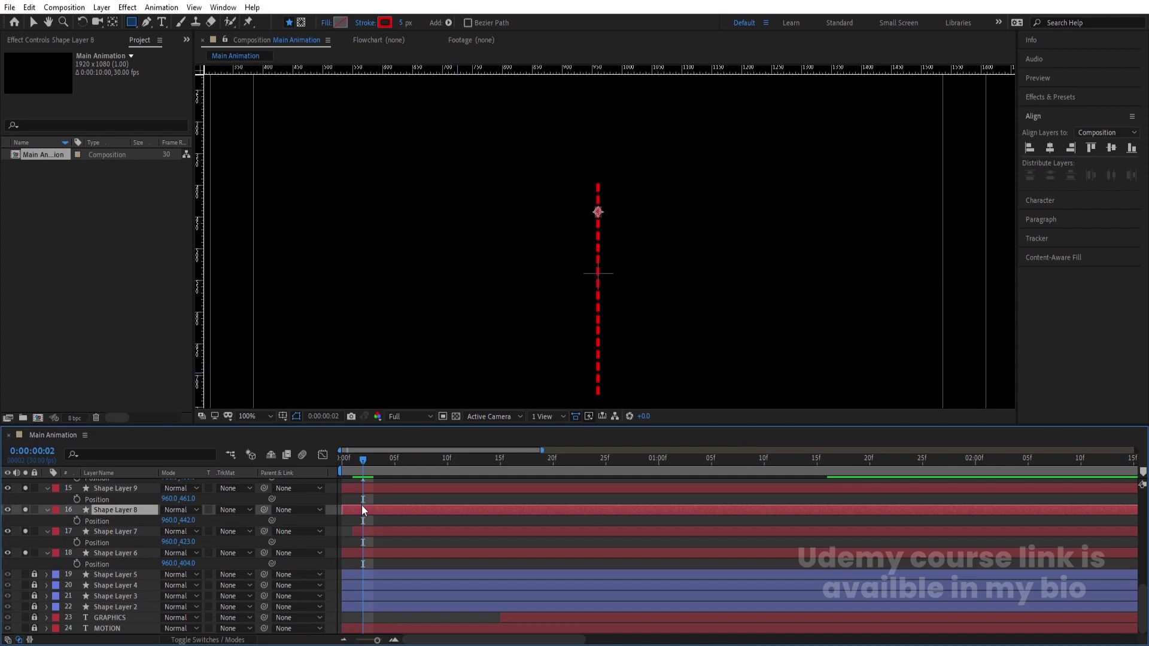
{"action": "key", "text": "alt+bracketleft"}
{"action": "key", "text": "Page_Down"}
{"action": "scroll", "coordinate": [380, 521], "scroll_direction": "up", "scroll_amount": 1}
{"action": "left_click", "coordinate": [382, 519]}
{"action": "key", "text": "alt+bracketleft"}
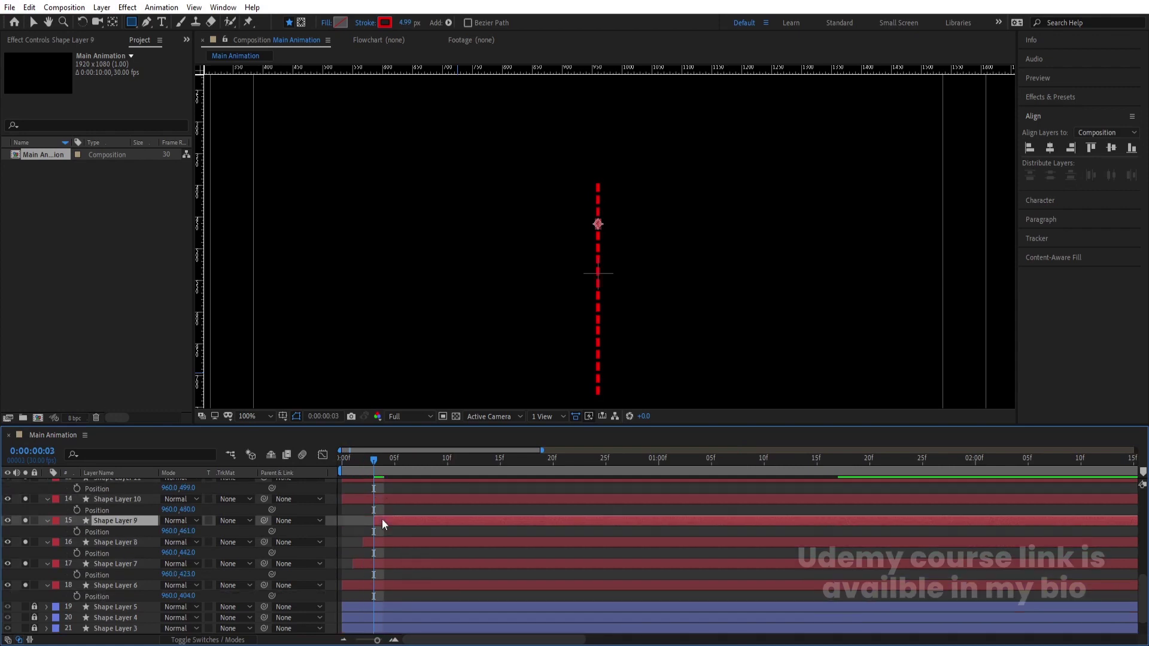
{"action": "key", "text": "Page_Down"}
{"action": "scroll", "coordinate": [383, 525], "scroll_direction": "up", "scroll_amount": 1}
{"action": "left_click", "coordinate": [382, 532]}
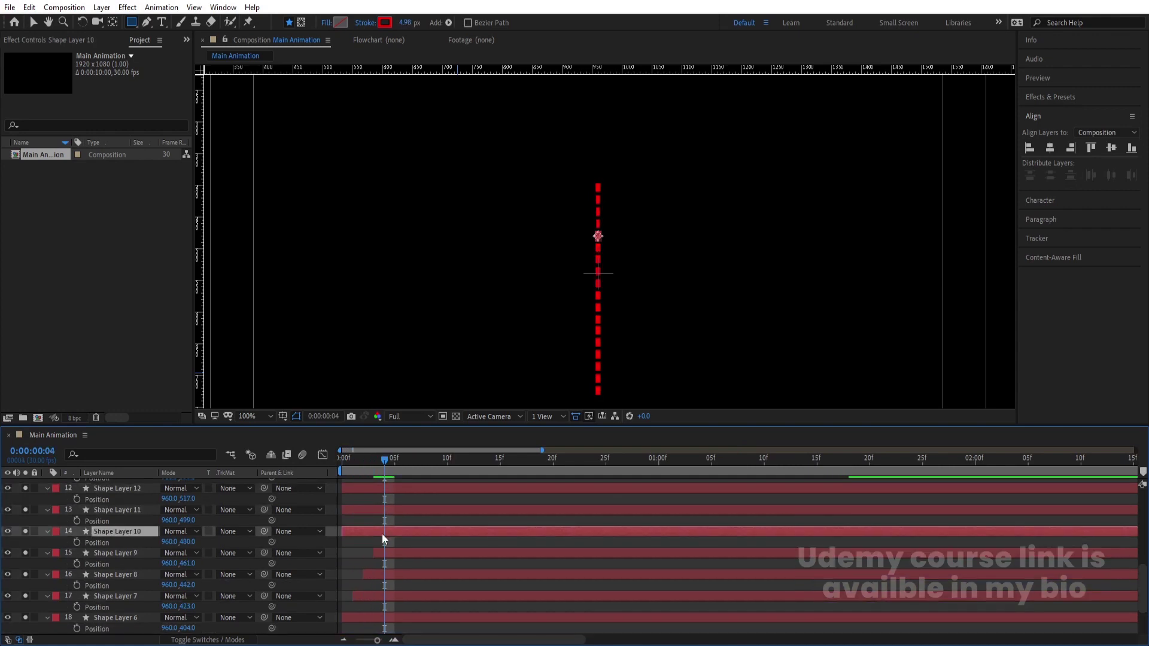
{"action": "key", "text": "alt+bracketleft"}
{"action": "key", "text": "Page_Down"}
{"action": "left_click", "coordinate": [391, 510]}
{"action": "key", "text": "alt+bracketleft"}
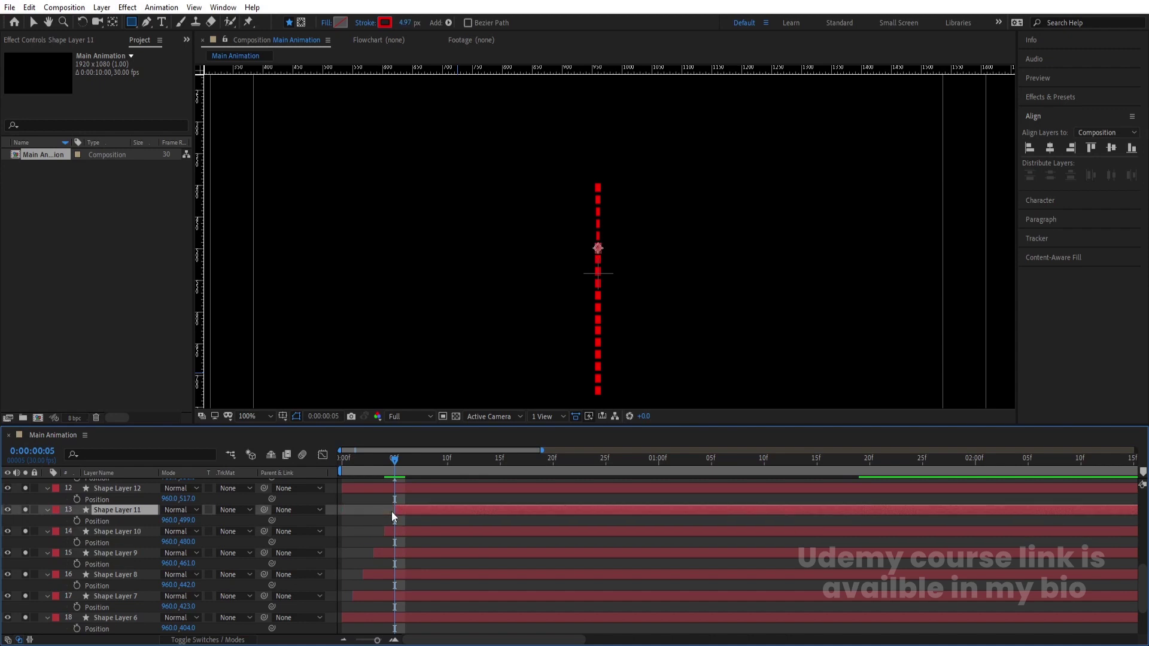
{"action": "key", "text": "Page_Down"}
Trim Shape Layers 12–15 to start at frames 6, 7, 8 and 9.
{"action": "left_click", "coordinate": [407, 488]}
{"action": "key", "text": "alt+bracketleft"}
{"action": "key", "text": "Page_Down"}
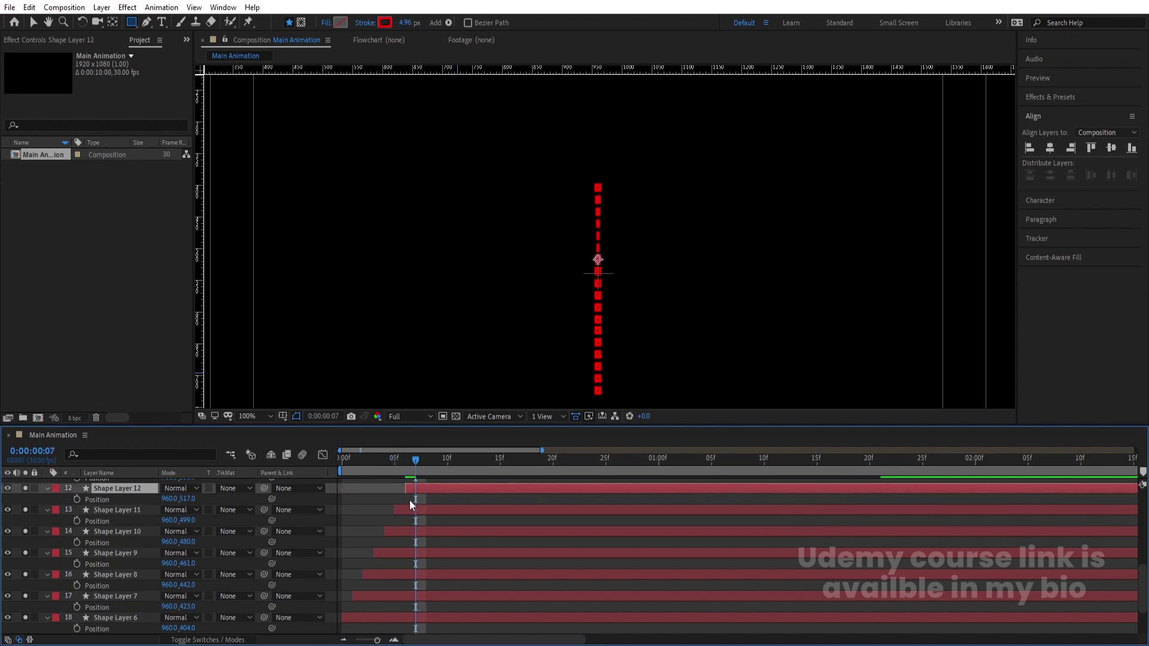
{"action": "scroll", "coordinate": [410, 500], "scroll_direction": "up", "scroll_amount": 1}
{"action": "left_click", "coordinate": [410, 501]}
{"action": "key", "text": "alt+bracketleft"}
{"action": "key", "text": "Page_Down"}
{"action": "scroll", "coordinate": [411, 514], "scroll_direction": "up", "scroll_amount": 3}
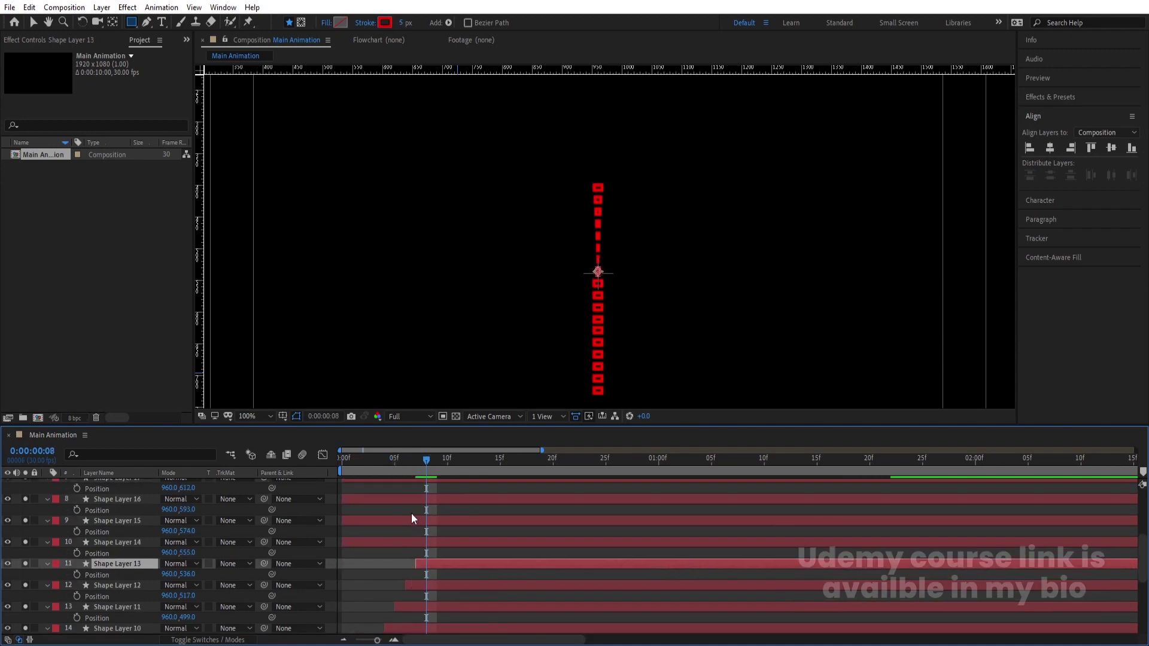
{"action": "left_click", "coordinate": [402, 537]}
{"action": "key", "text": "alt+bracketleft"}
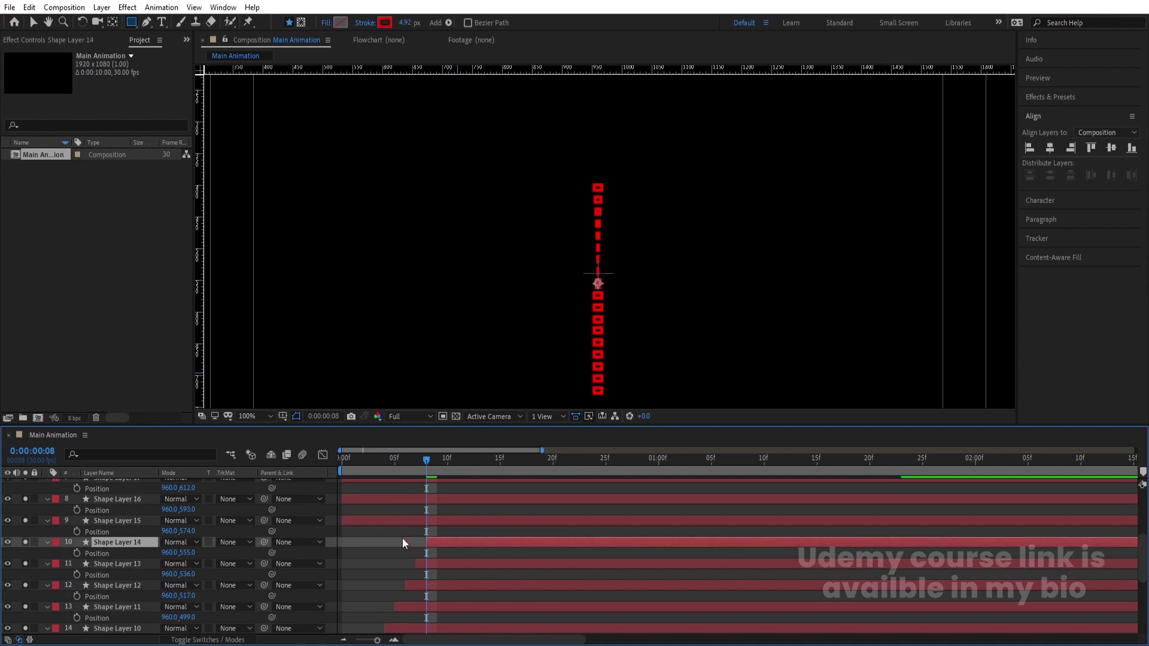
{"action": "key", "text": "Page_Down"}
{"action": "left_click", "coordinate": [417, 524]}
{"action": "key", "text": "alt+bracketleft"}
{"action": "key", "text": "Page_Down"}
Trim Shape Layers 16–19 to start at frames 10, 11, 12 and 13.
{"action": "left_click", "coordinate": [429, 499]}
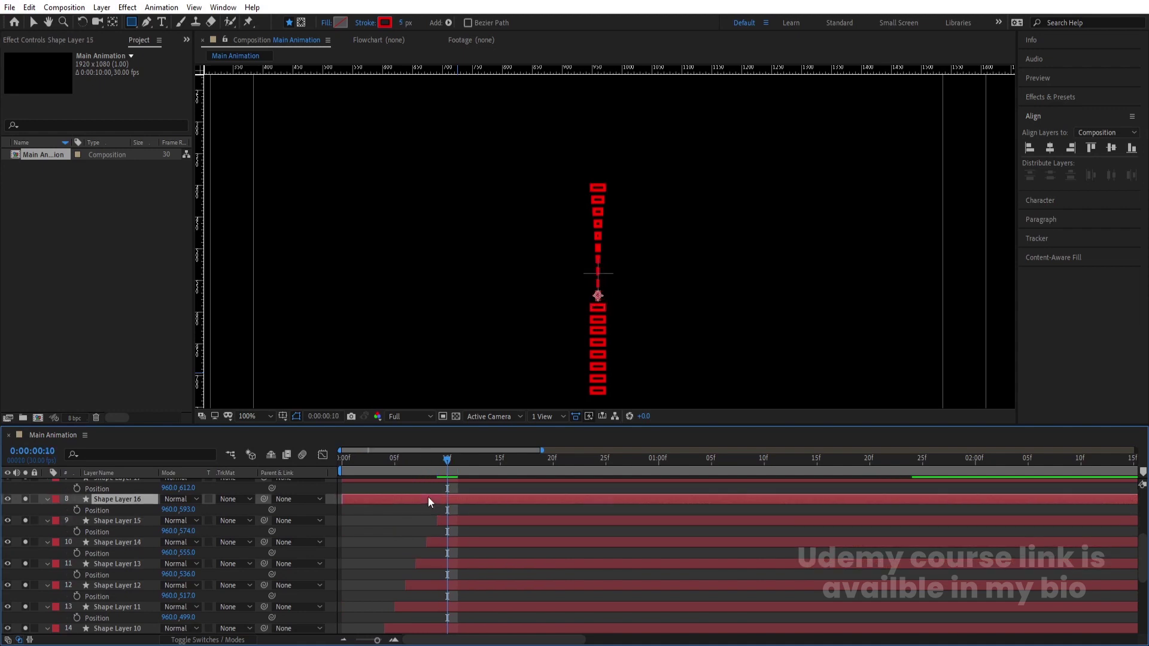
{"action": "key", "text": "alt+bracketleft"}
{"action": "key", "text": "Page_Down"}
{"action": "scroll", "coordinate": [426, 487], "scroll_direction": "up", "scroll_amount": 3}
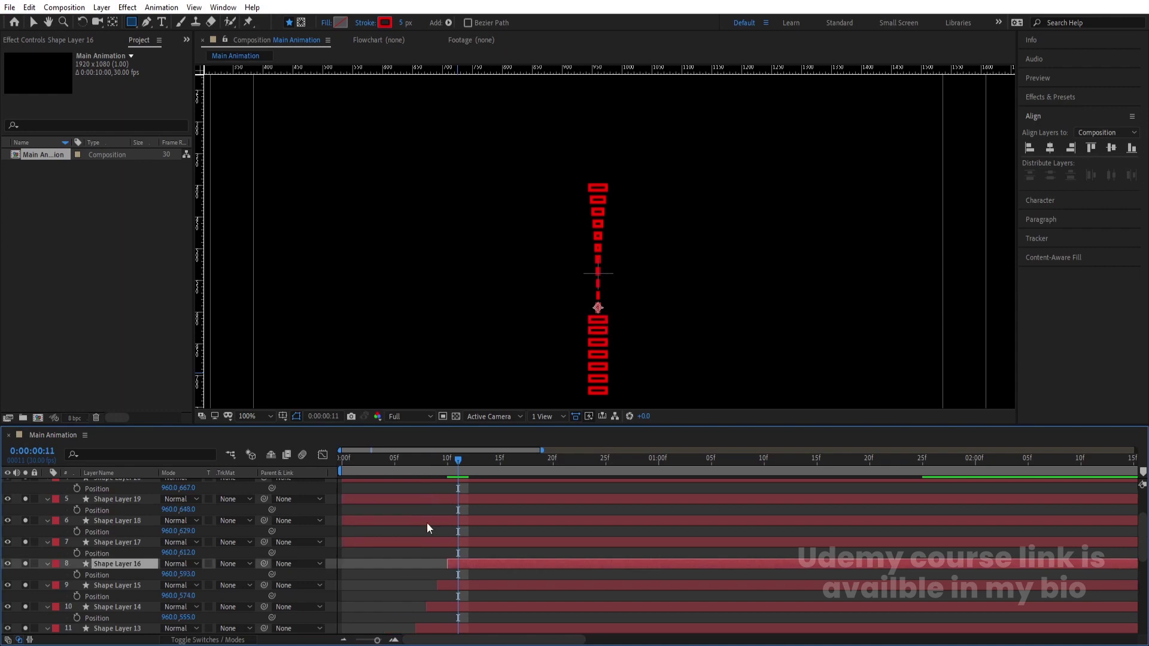
{"action": "left_click", "coordinate": [418, 543]}
{"action": "key", "text": "alt+bracketleft"}
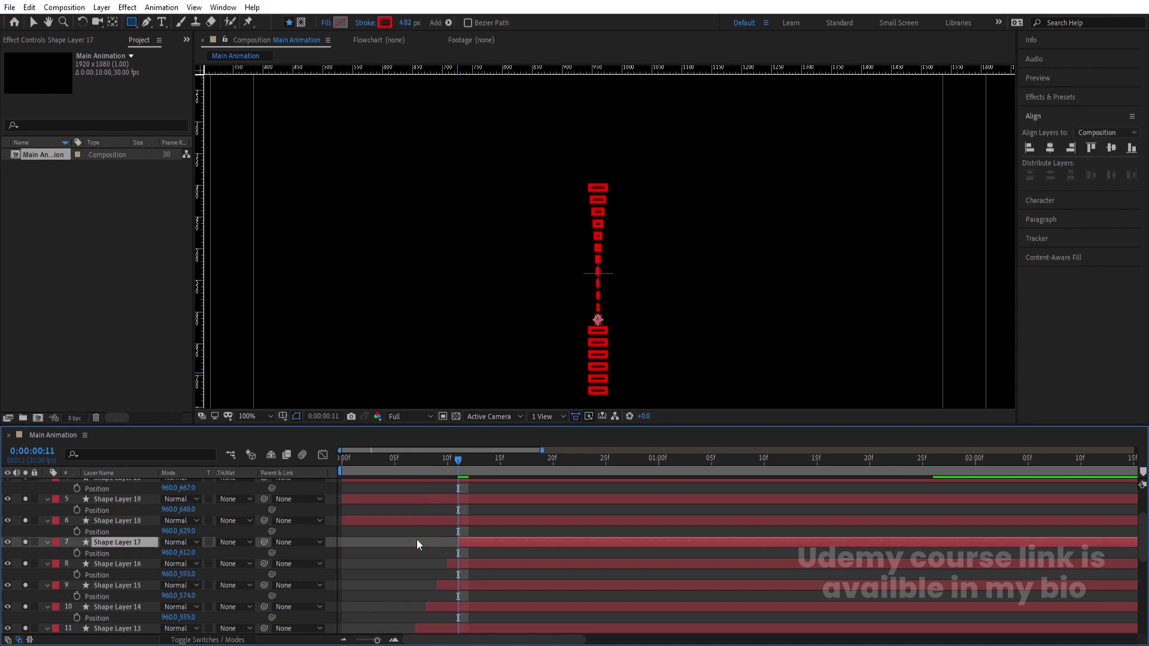
{"action": "key", "text": "Page_Down"}
{"action": "scroll", "coordinate": [426, 548], "scroll_direction": "up", "scroll_amount": 3}
{"action": "left_click", "coordinate": [437, 584]}
{"action": "key", "text": "alt+bracketleft"}
{"action": "key", "text": "Page_Down"}
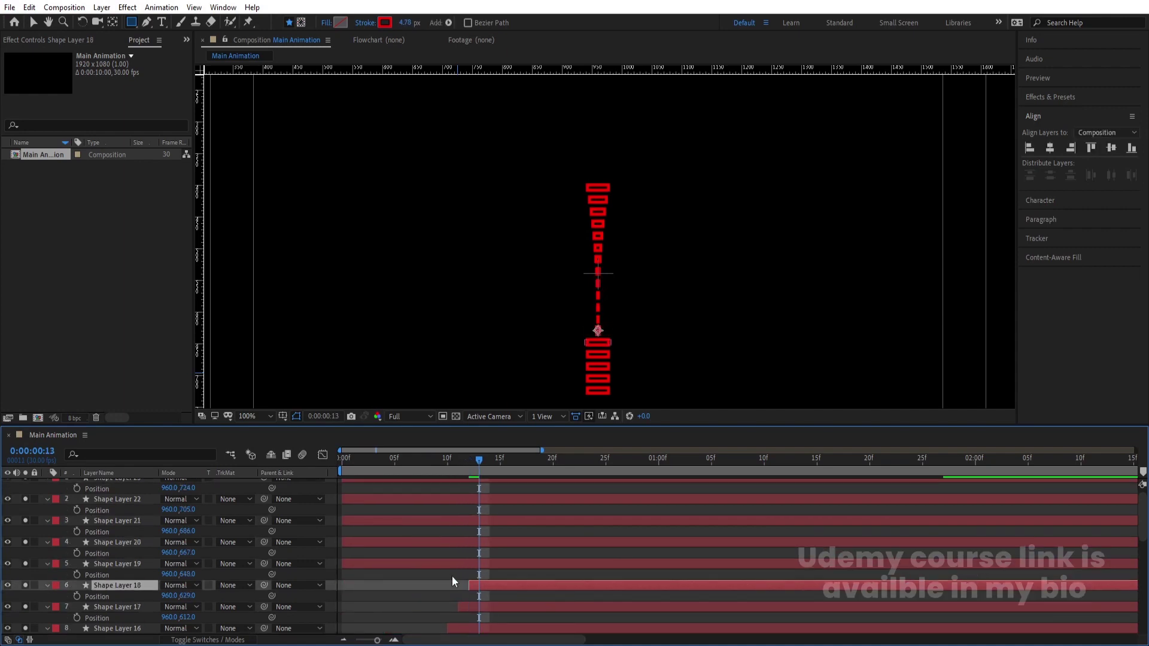
{"action": "key", "text": "F2"}
{"action": "left_click", "coordinate": [453, 562]}
{"action": "key", "text": "alt+bracketleft"}
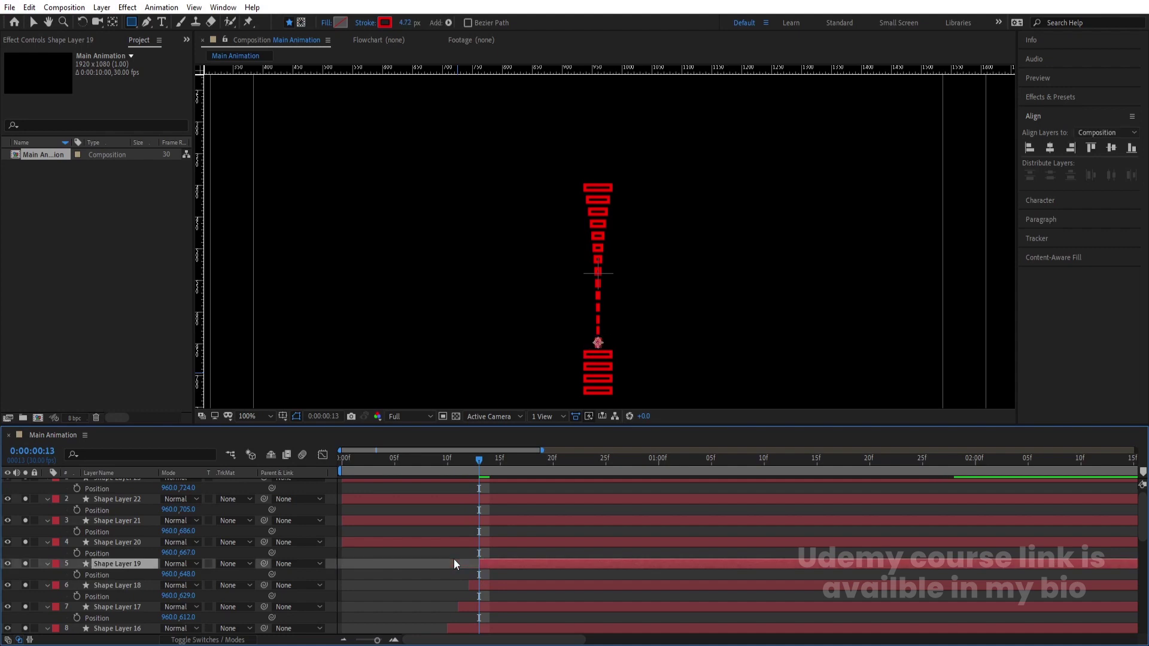
{"action": "key", "text": "Page_Down"}
Trim Shape Layers 20–23 to start at frames 14–17, then return to the composition start.
{"action": "left_click", "coordinate": [442, 540]}
{"action": "key", "text": "alt+bracketleft"}
{"action": "key", "text": "Page_Down"}
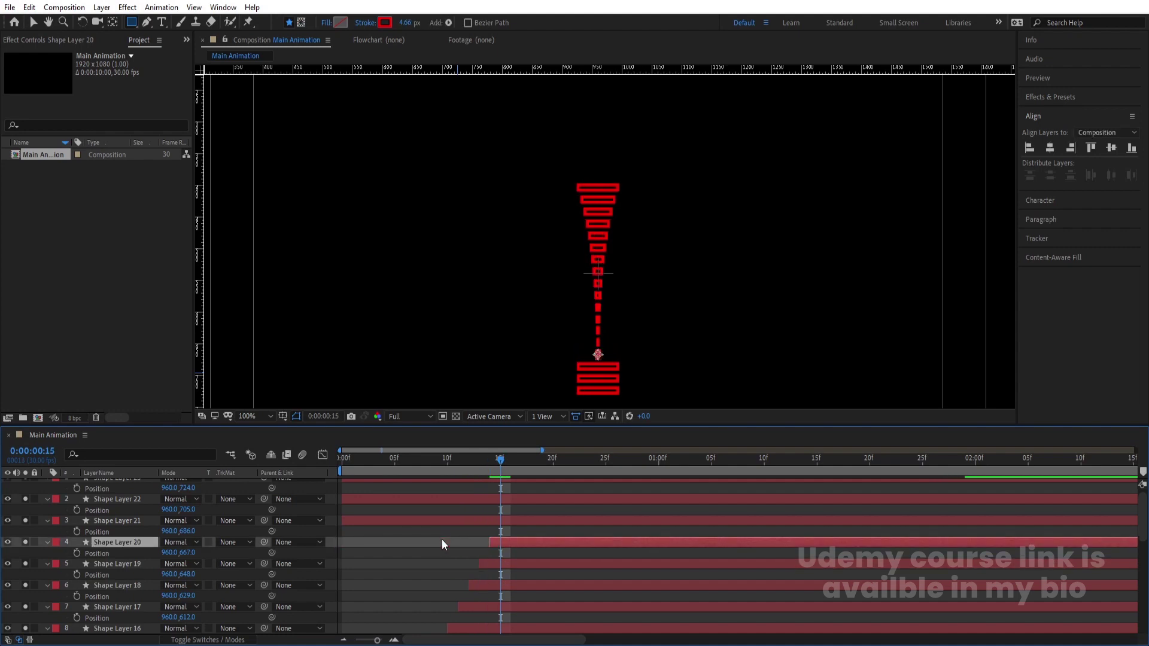
{"action": "left_click", "coordinate": [427, 523]}
{"action": "key", "text": "alt+bracketleft"}
{"action": "key", "text": "Page_Down"}
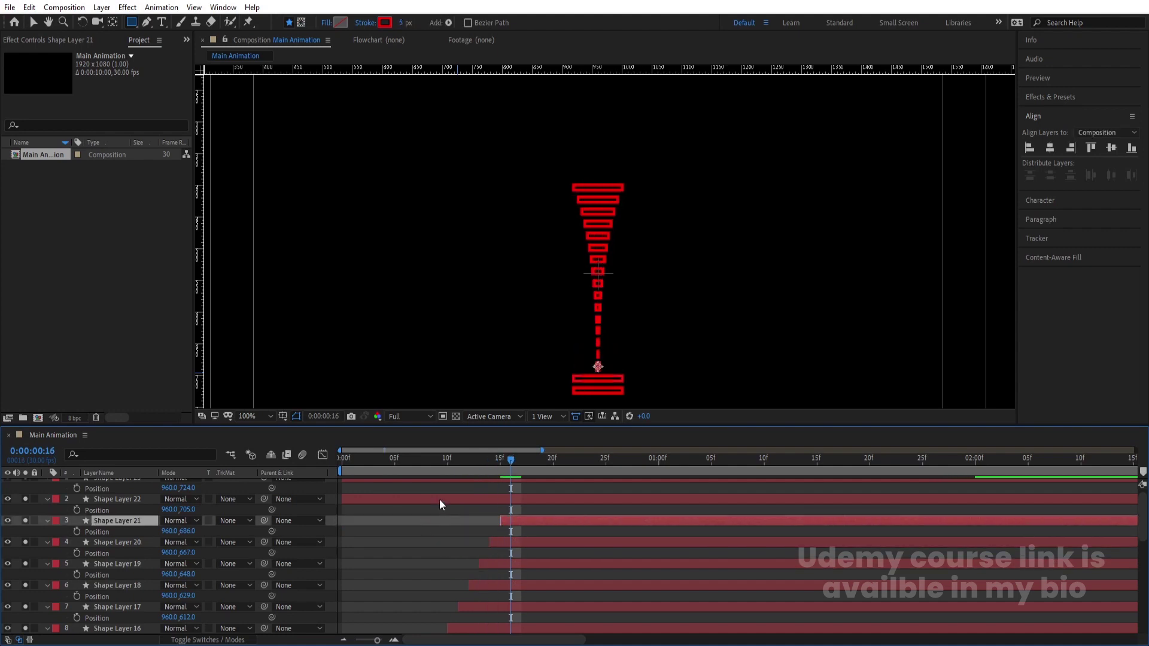
{"action": "left_click", "coordinate": [439, 500]}
{"action": "key", "text": "alt+bracketleft"}
{"action": "key", "text": "Page_Down"}
{"action": "scroll", "coordinate": [441, 500], "scroll_direction": "up", "scroll_amount": 1}
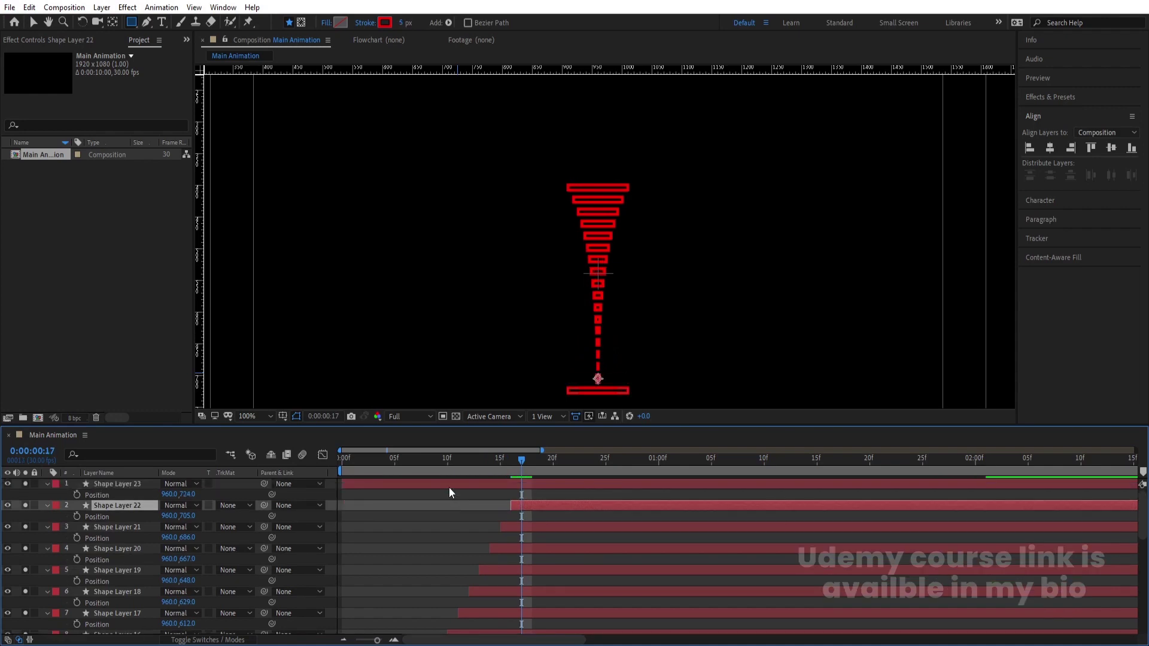
{"action": "left_click", "coordinate": [445, 484]}
{"action": "key", "text": "alt+bracketleft"}
{"action": "key", "text": "Home"}
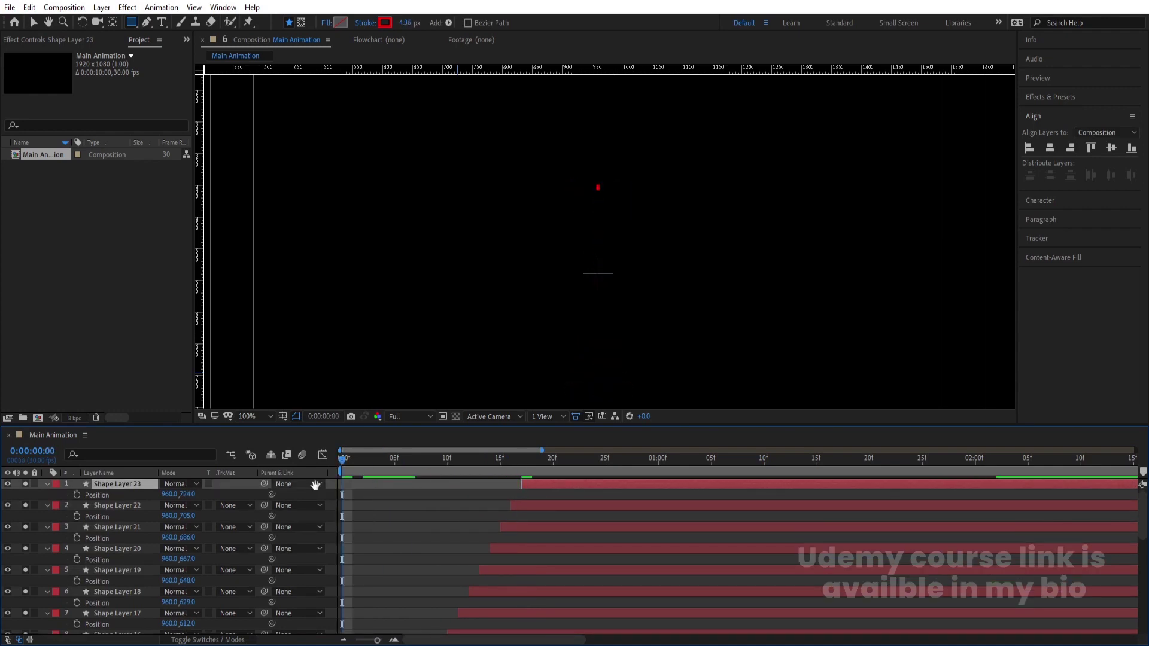
Preview the line cascade, collapse layer properties, unlock the bracket layers and turn off solo.
{"action": "key", "text": "space"}
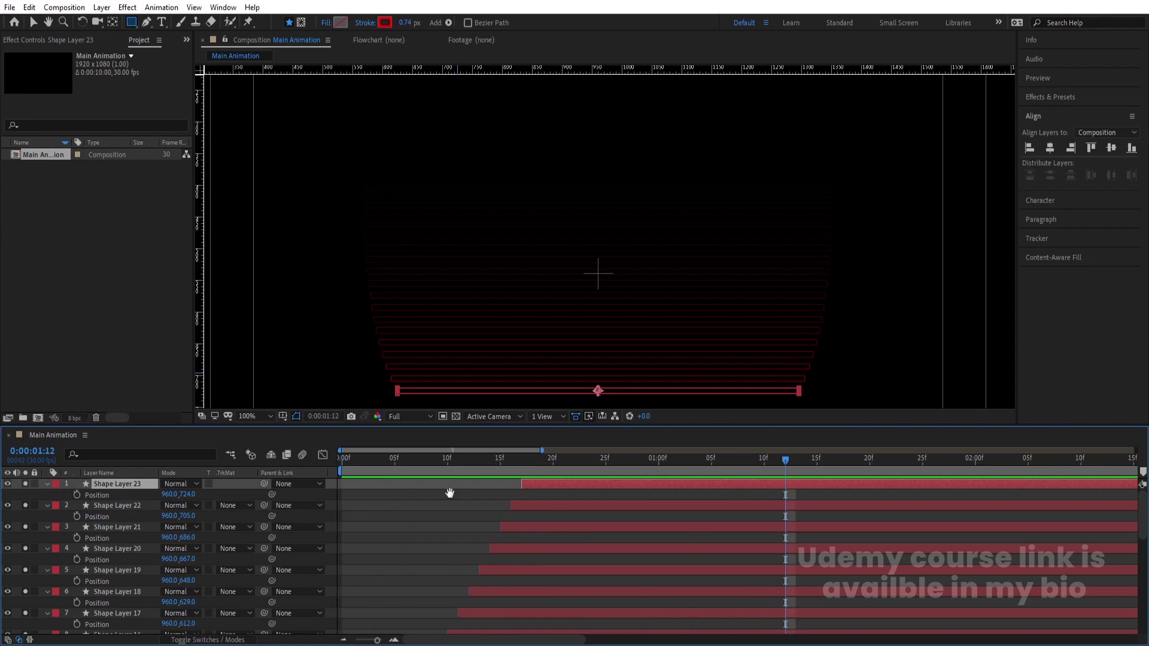
{"action": "left_click", "coordinate": [412, 498]}
{"action": "key", "text": "q"}
{"action": "key", "text": "u"}
{"action": "key", "text": "u"}
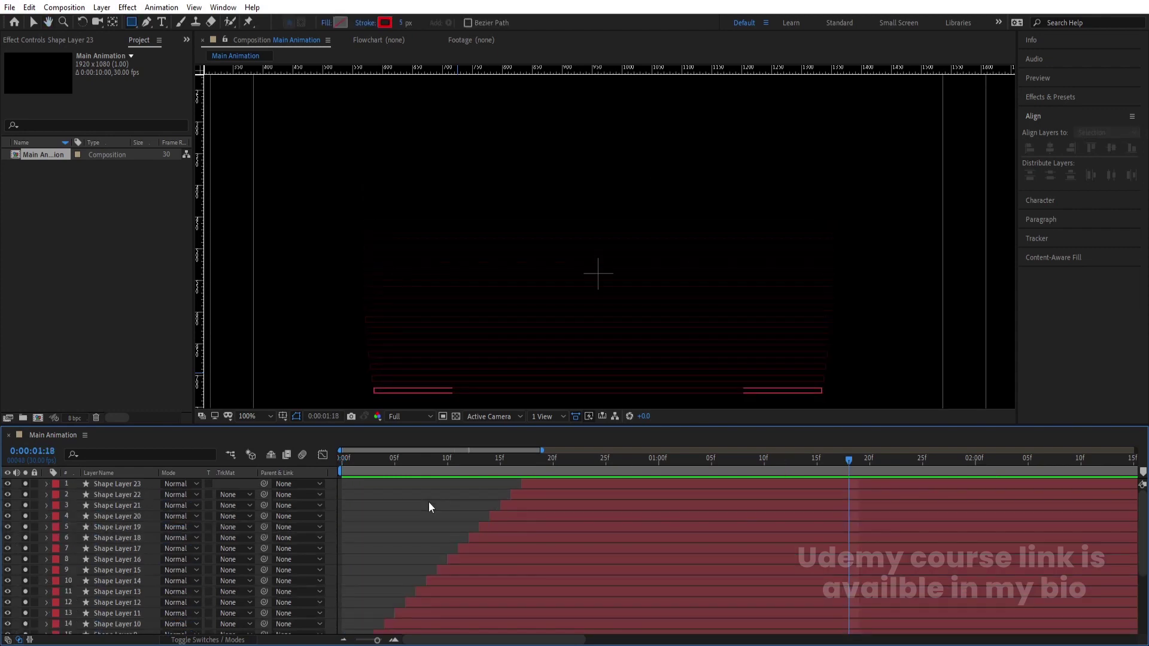
{"action": "scroll", "coordinate": [429, 502], "scroll_direction": "down", "scroll_amount": 3}
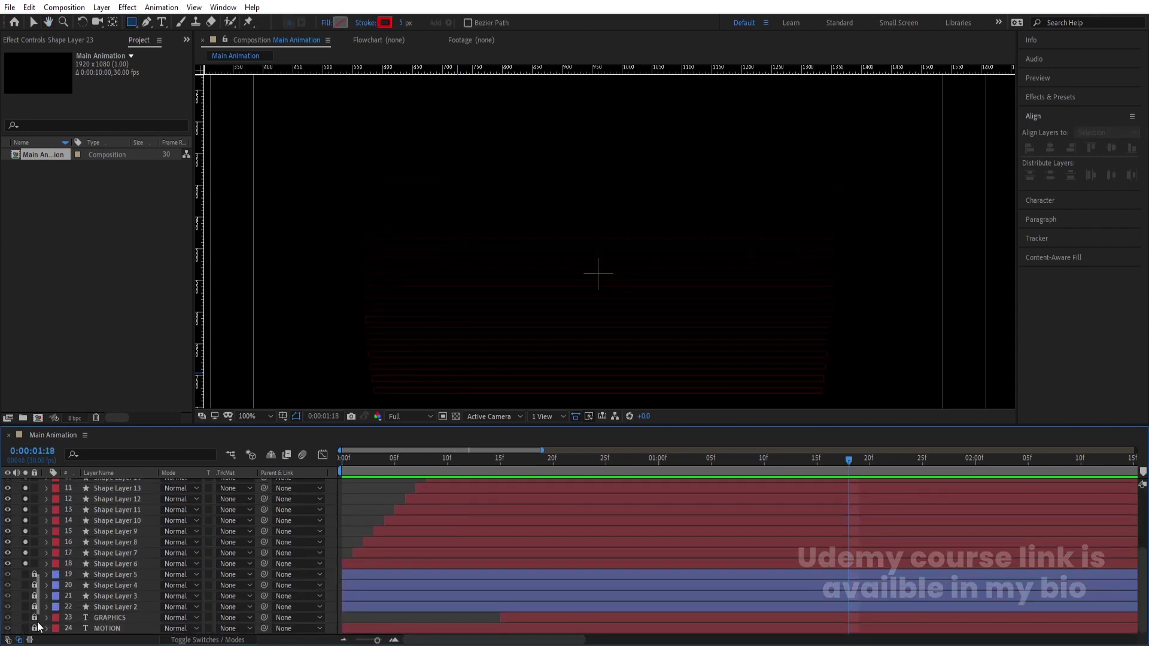
{"action": "left_click_drag", "start_coordinate": [35, 574], "coordinate": [34, 607]}
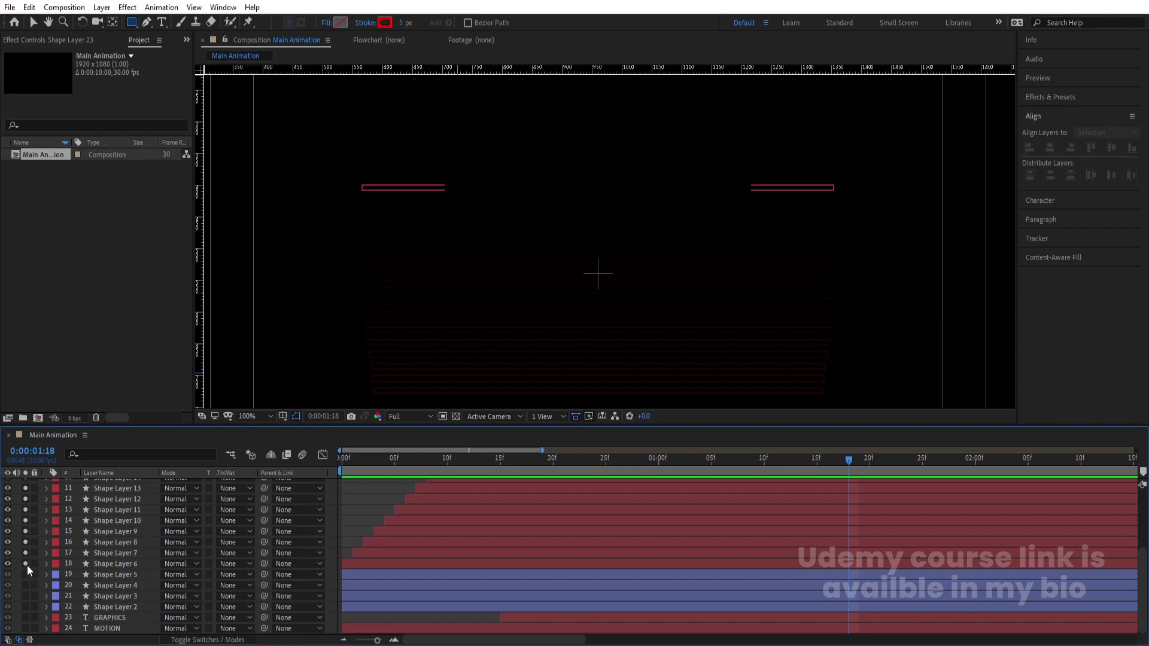
{"action": "scroll", "coordinate": [27, 461], "scroll_direction": "up", "scroll_amount": 4}
{"action": "left_click", "coordinate": [25, 484]}
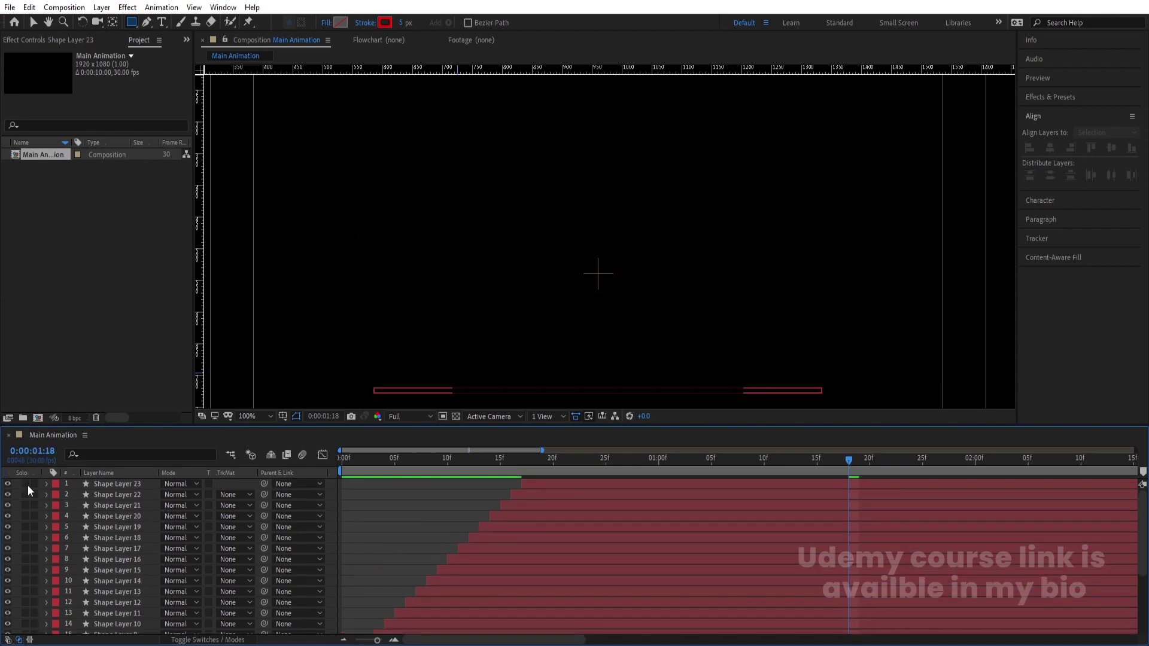
{"action": "scroll", "coordinate": [322, 602], "scroll_direction": "down", "scroll_amount": 4}
Move the title and bracket layers later so they start after the line cascade.
{"action": "left_click", "coordinate": [353, 575]}
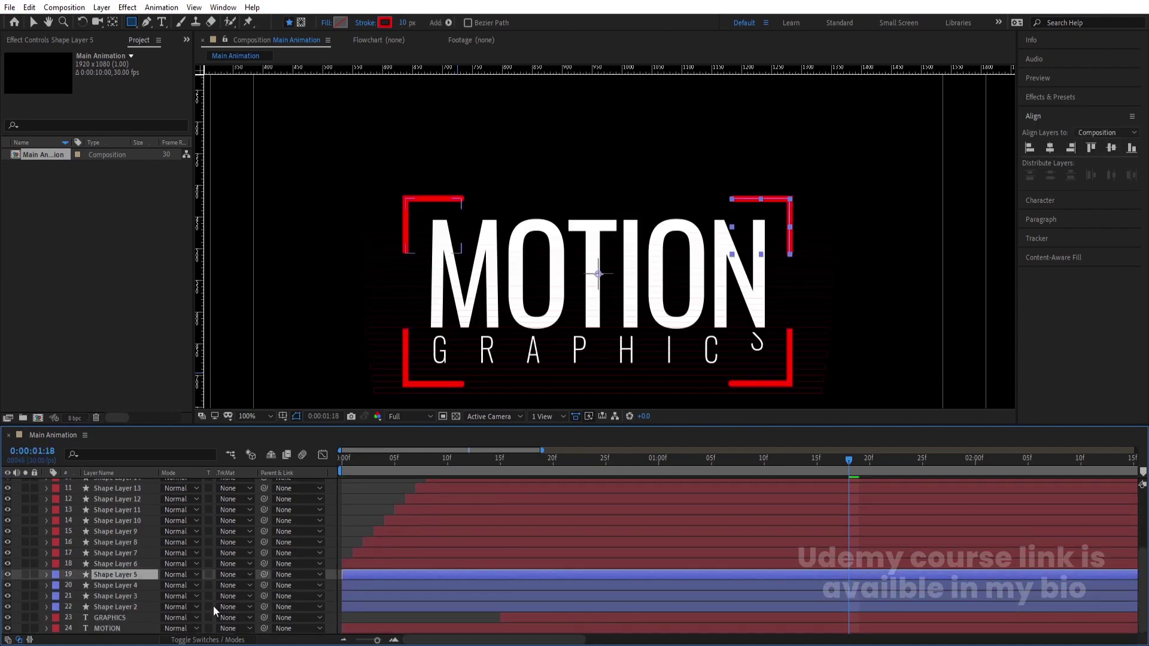
{"action": "left_click", "coordinate": [112, 632], "text": "shift"}
{"action": "key", "text": "minus"}
{"action": "key", "text": "minus"}
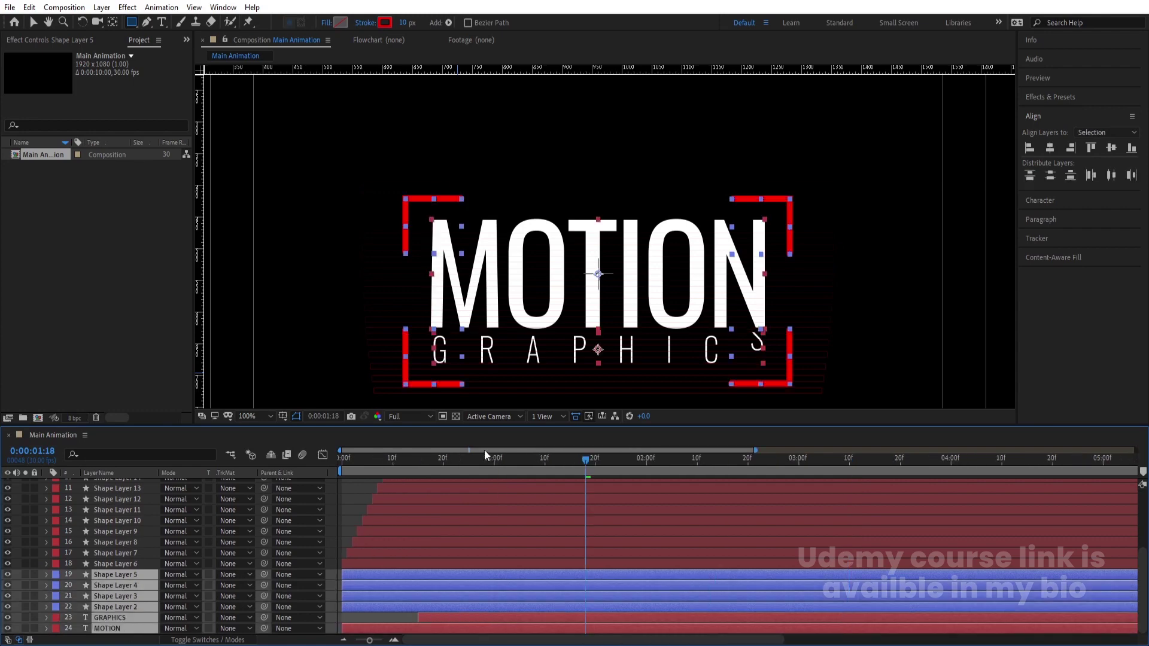
{"action": "left_click_drag", "start_coordinate": [484, 459], "coordinate": [422, 473]}
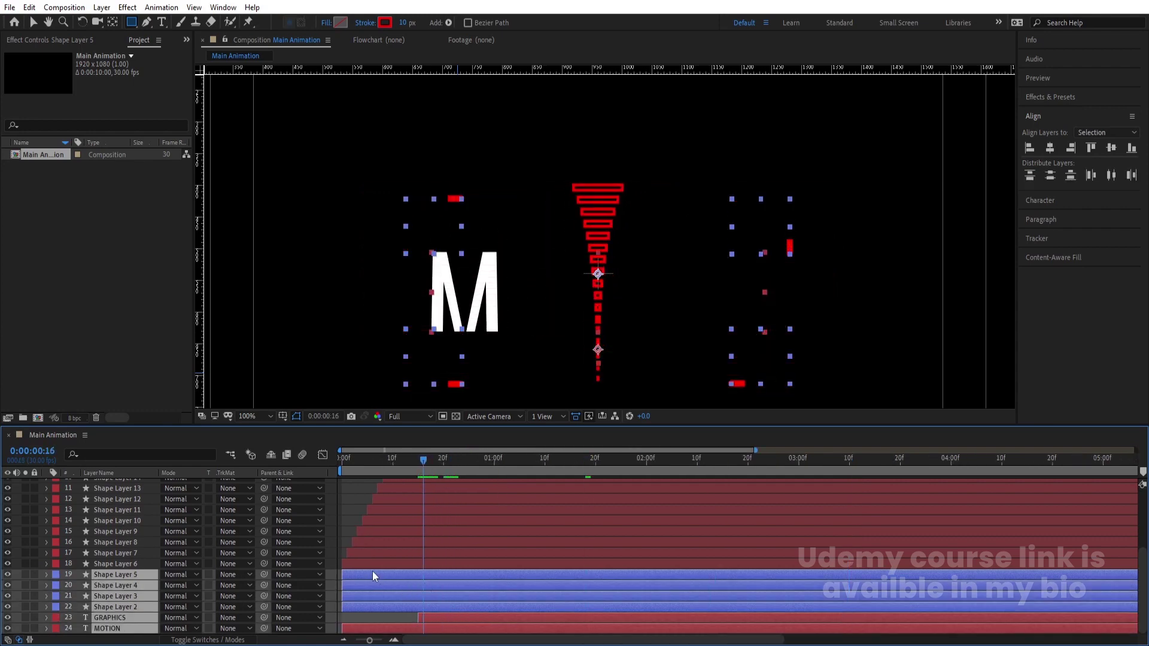
{"action": "left_click_drag", "start_coordinate": [373, 571], "coordinate": [489, 573]}
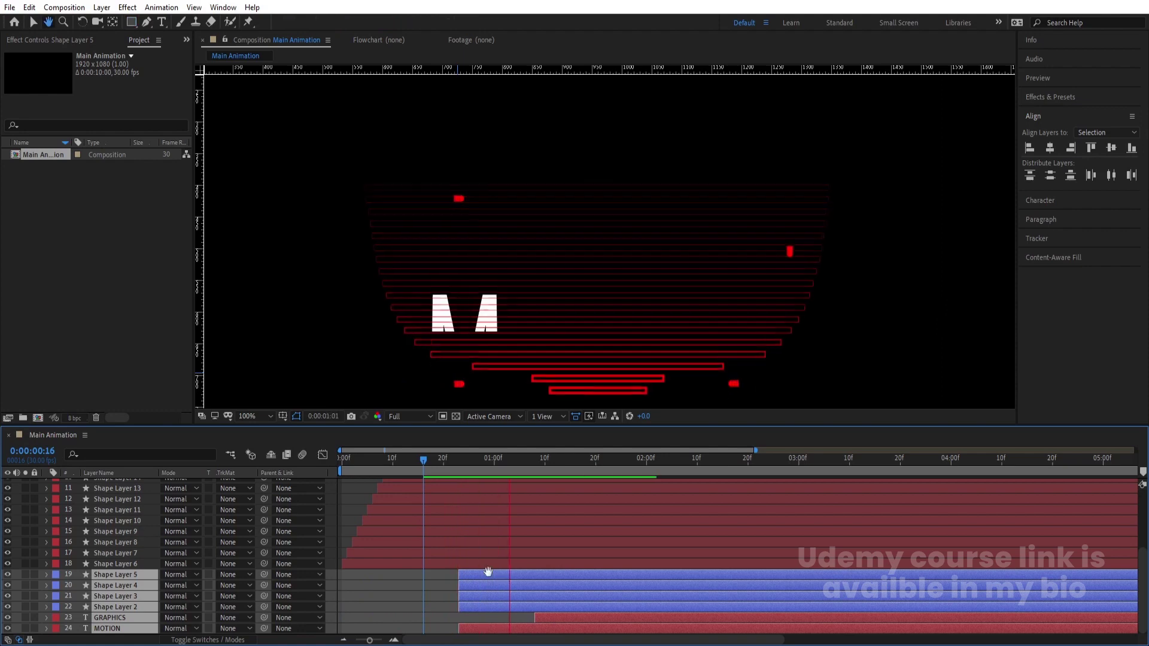
{"action": "key", "text": "space"}
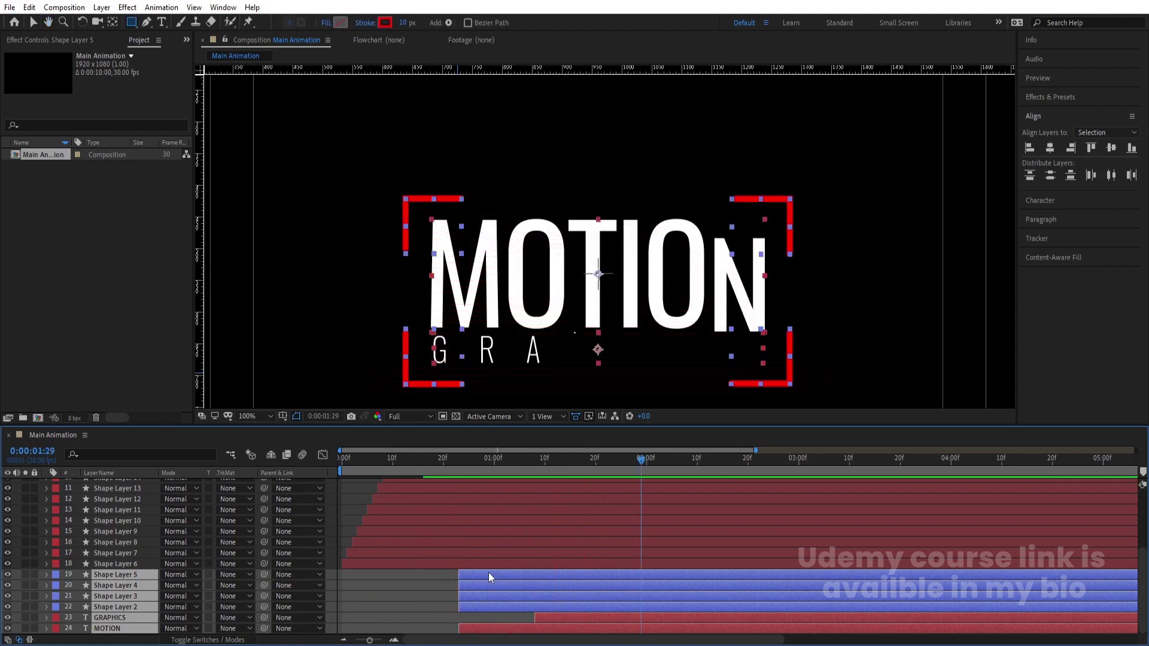
{"action": "left_click_drag", "start_coordinate": [488, 573], "coordinate": [496, 571]}
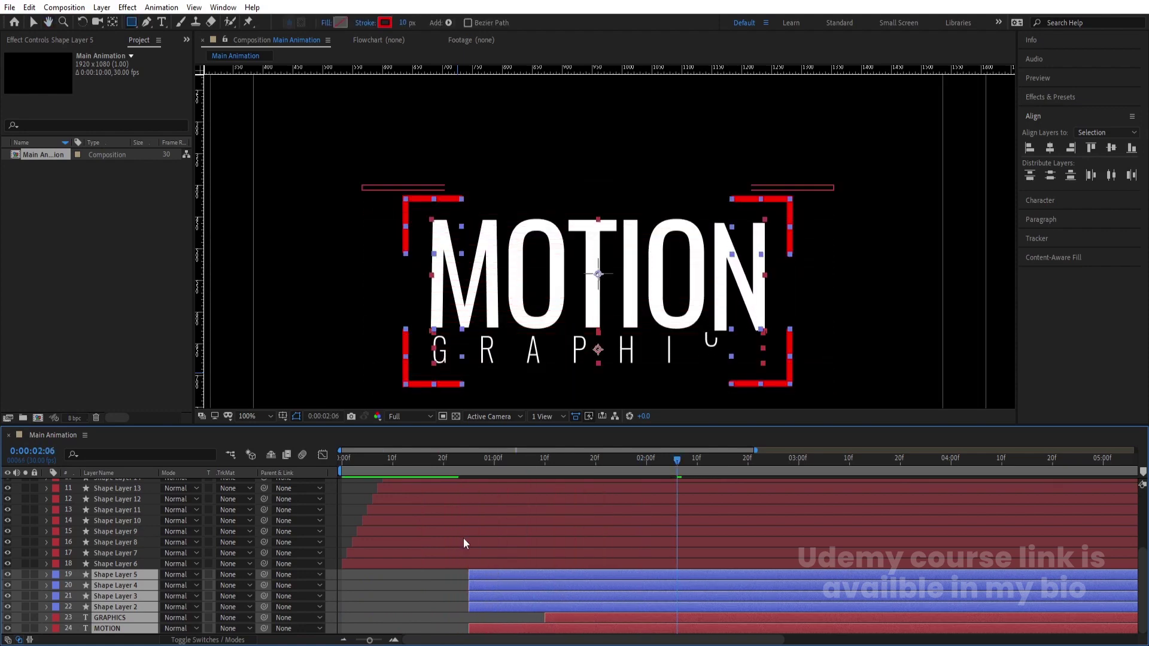
Select Shape Layers 6–23 and bring up Pre-compose to nest them.
{"action": "left_click", "coordinate": [115, 564]}
{"action": "scroll", "coordinate": [115, 564], "scroll_direction": "up", "scroll_amount": 3}
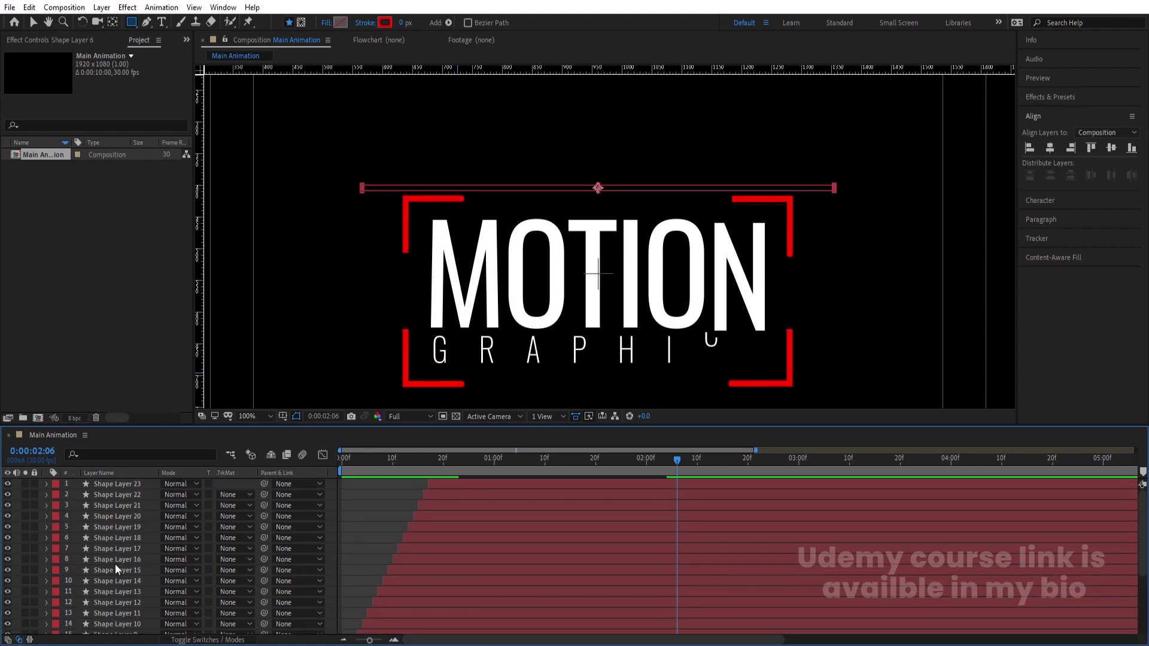
{"action": "left_click", "coordinate": [101, 483], "text": "shift"}
{"action": "key", "text": "ctrl+shift+c"}
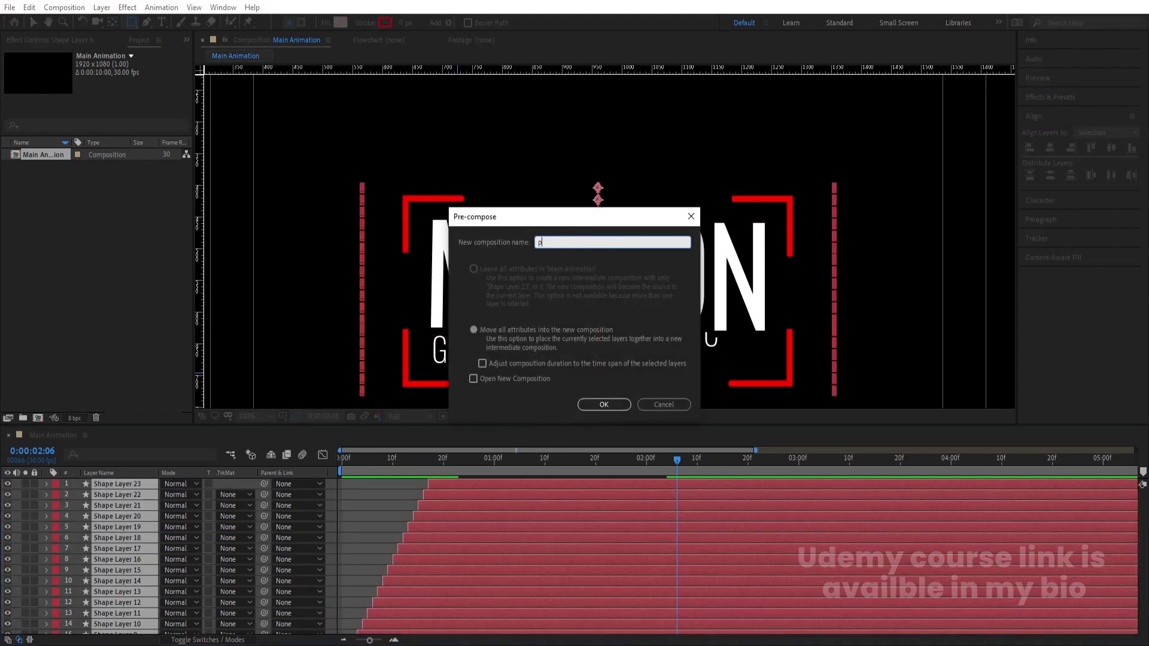
Pre-compose the shape layers into part1 and preview the animation from the start.
{"action": "key", "text": "Return"}
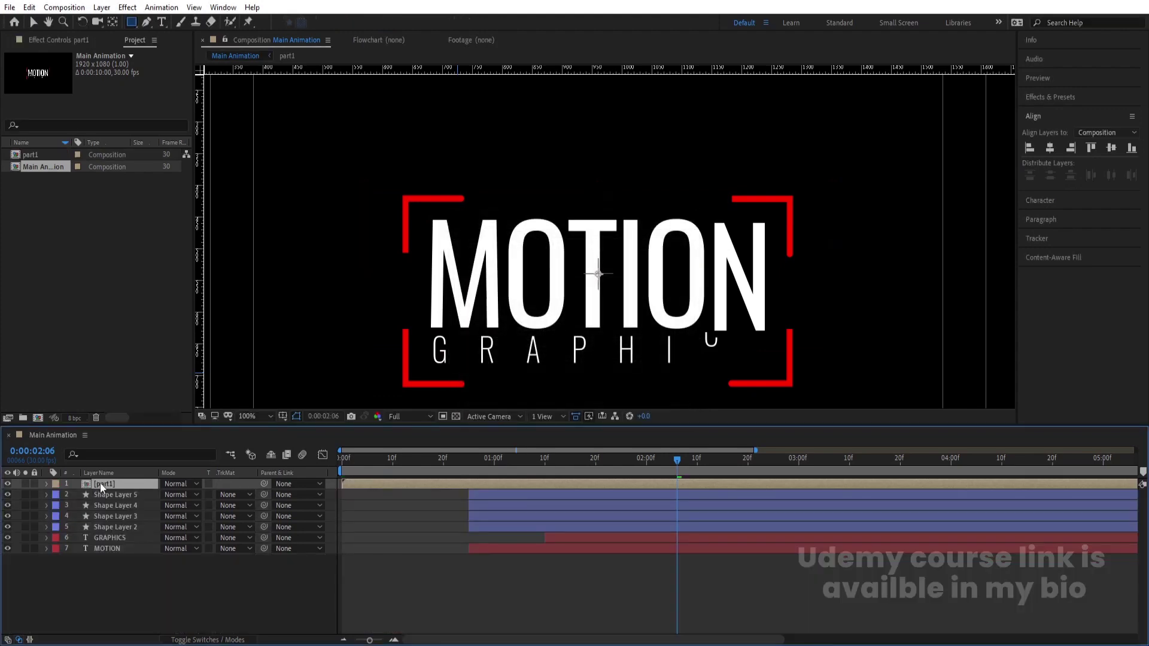
{"action": "left_click_drag", "start_coordinate": [419, 464], "coordinate": [309, 475]}
{"action": "key", "text": "space"}
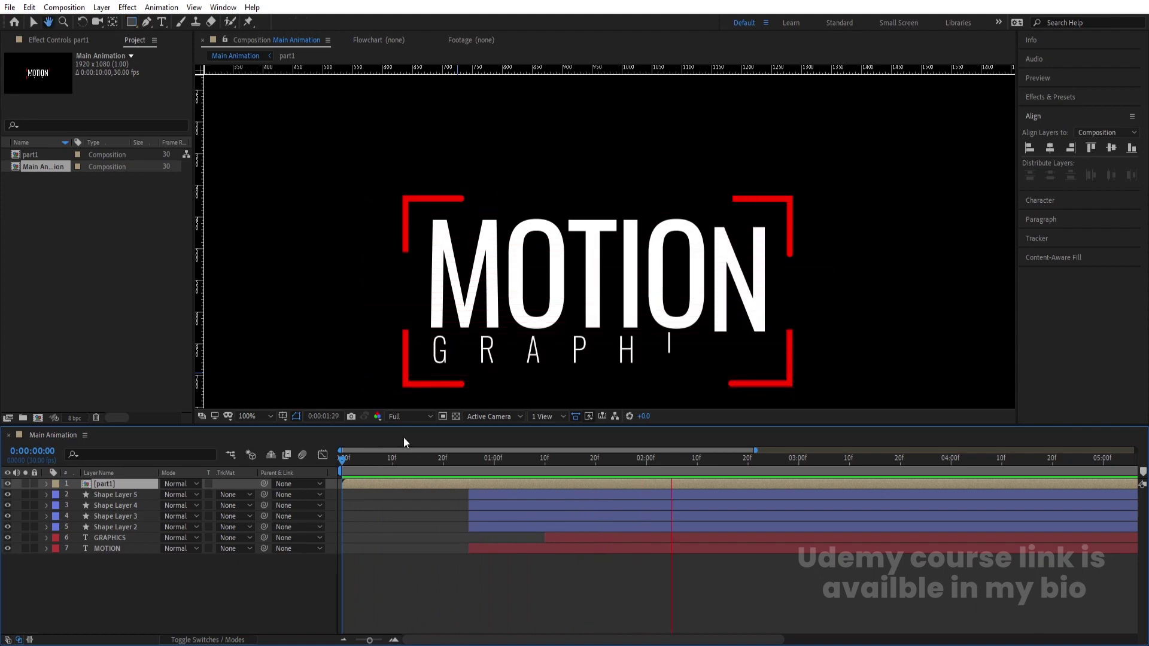
{"action": "key", "text": "space"}
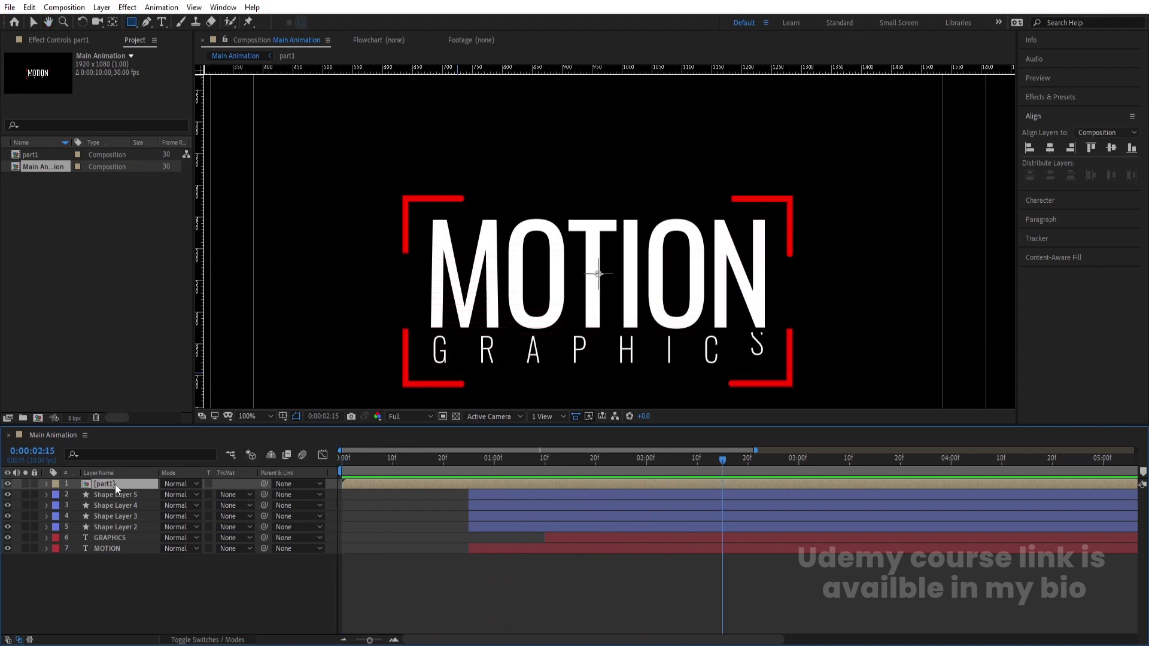
Place a part1 layer below the MOTION title and delay its start in the timeline.
{"action": "left_click_drag", "start_coordinate": [114, 484], "coordinate": [142, 562]}
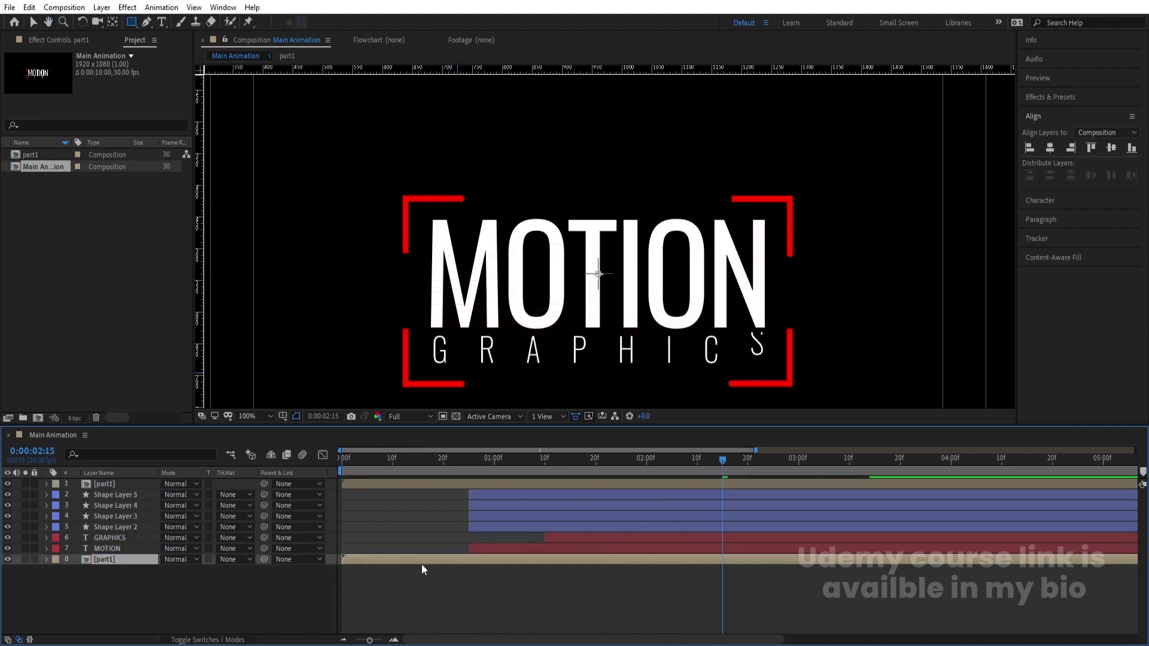
{"action": "left_click_drag", "start_coordinate": [422, 560], "coordinate": [468, 550]}
{"action": "key", "text": "space"}
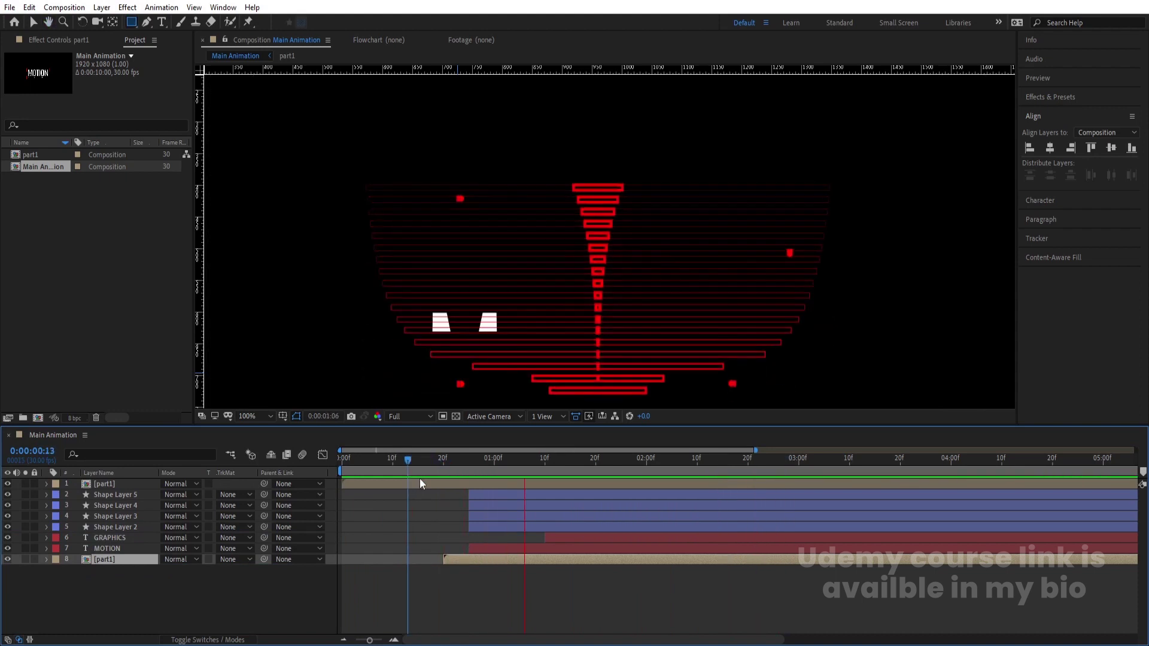
{"action": "left_click", "coordinate": [495, 568]}
{"action": "left_click", "coordinate": [469, 558]}
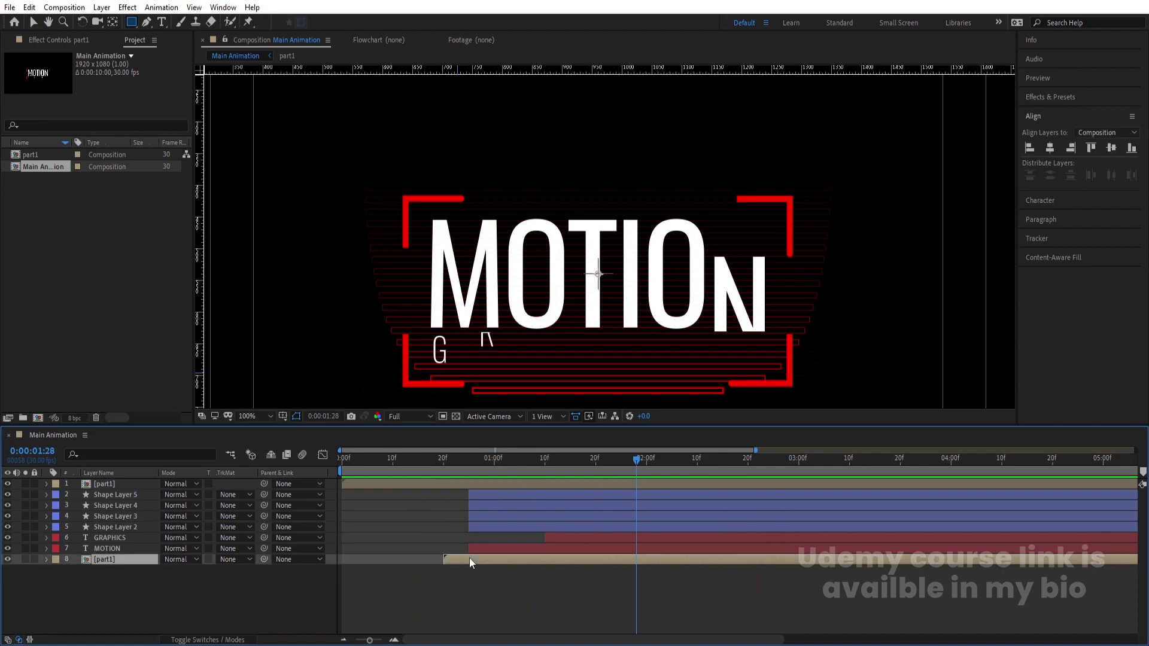
Duplicate the bottom part1 layer, delay it even later, and set its opacity to 50%.
{"action": "key", "text": "ctrl+d"}
{"action": "left_click", "coordinate": [125, 567]}
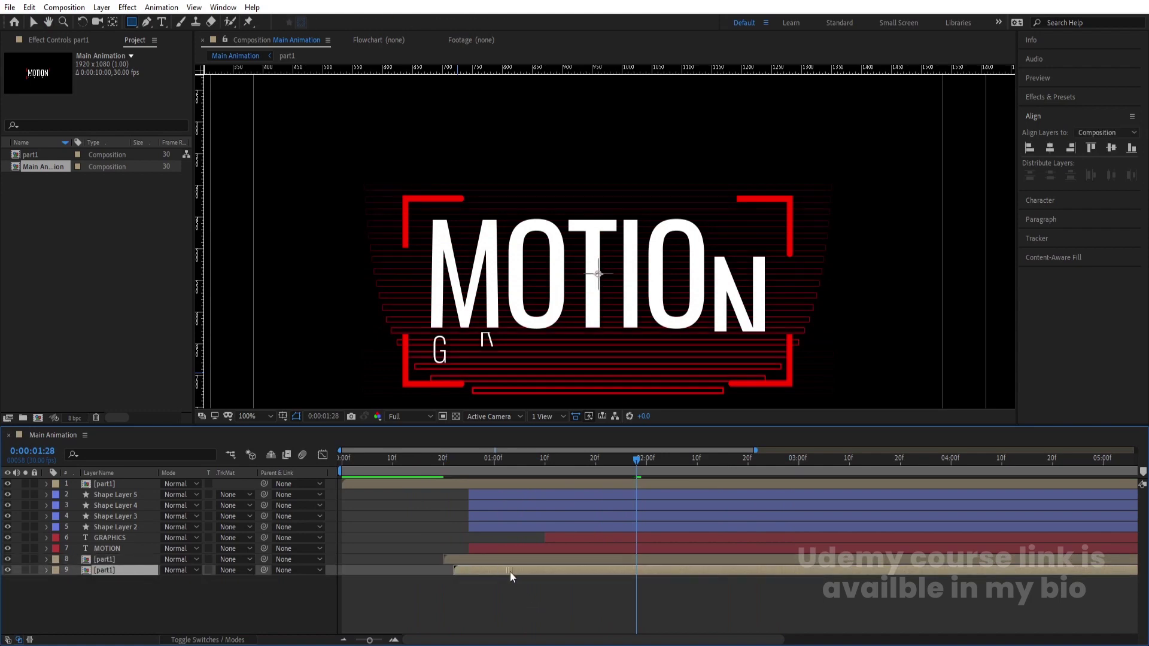
{"action": "left_click_drag", "start_coordinate": [510, 572], "coordinate": [604, 571]}
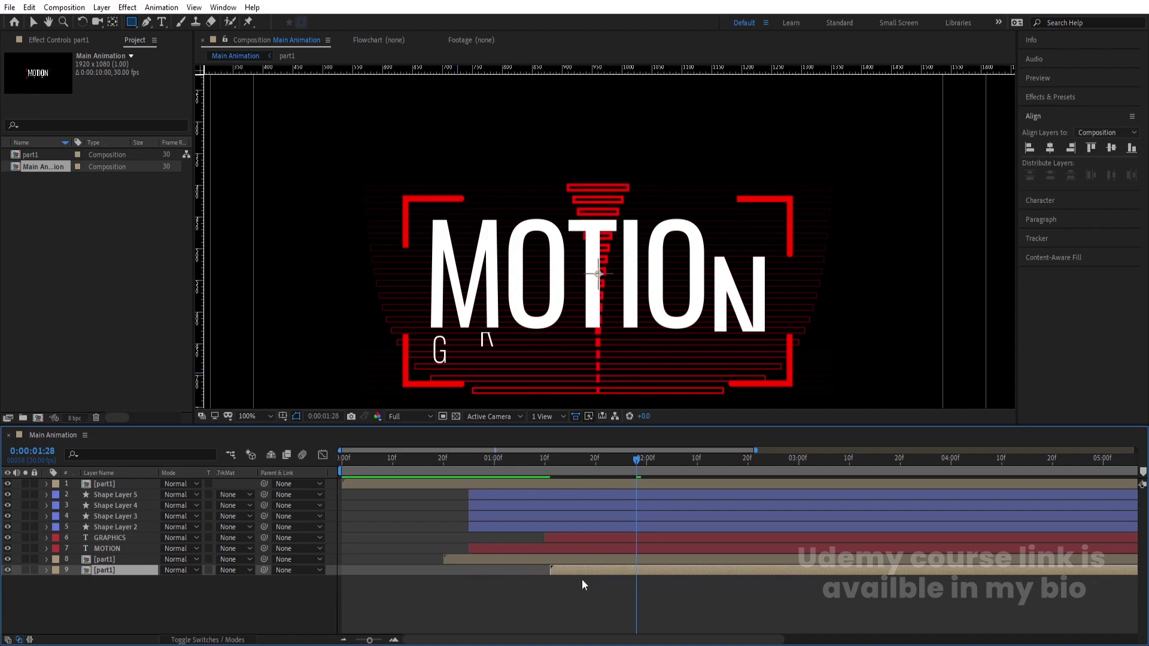
{"action": "type", "text": "50"}
{"action": "key", "text": "Return"}
Replay the animation with the faded part1 echo and deselect all layers.
{"action": "key", "text": "space"}
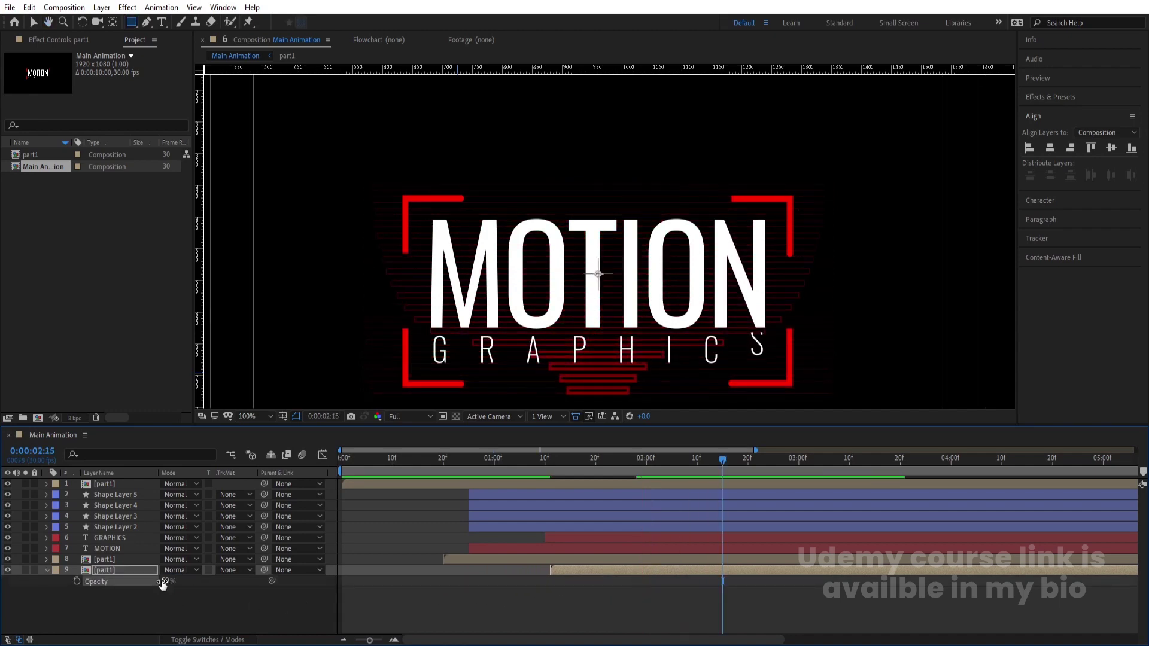
{"action": "scroll", "coordinate": [441, 327], "scroll_direction": "down", "scroll_amount": 2}
{"action": "scroll", "coordinate": [442, 327], "scroll_direction": "up", "scroll_amount": 1}
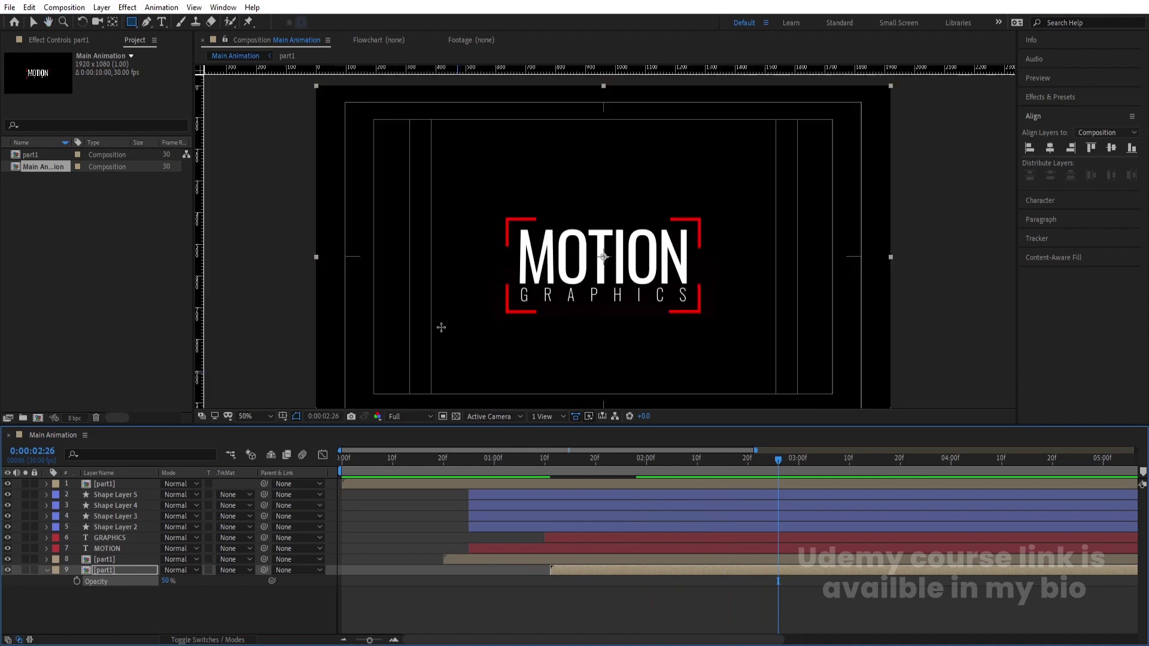
{"action": "key", "text": "Home"}
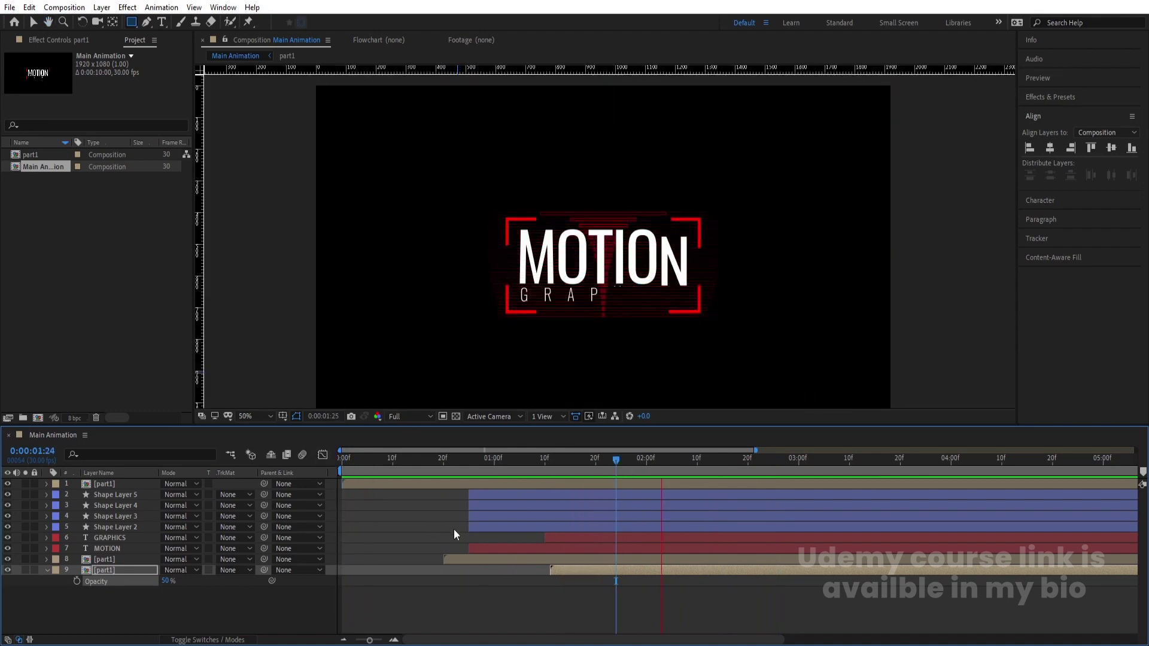
{"action": "left_click", "coordinate": [211, 613]}
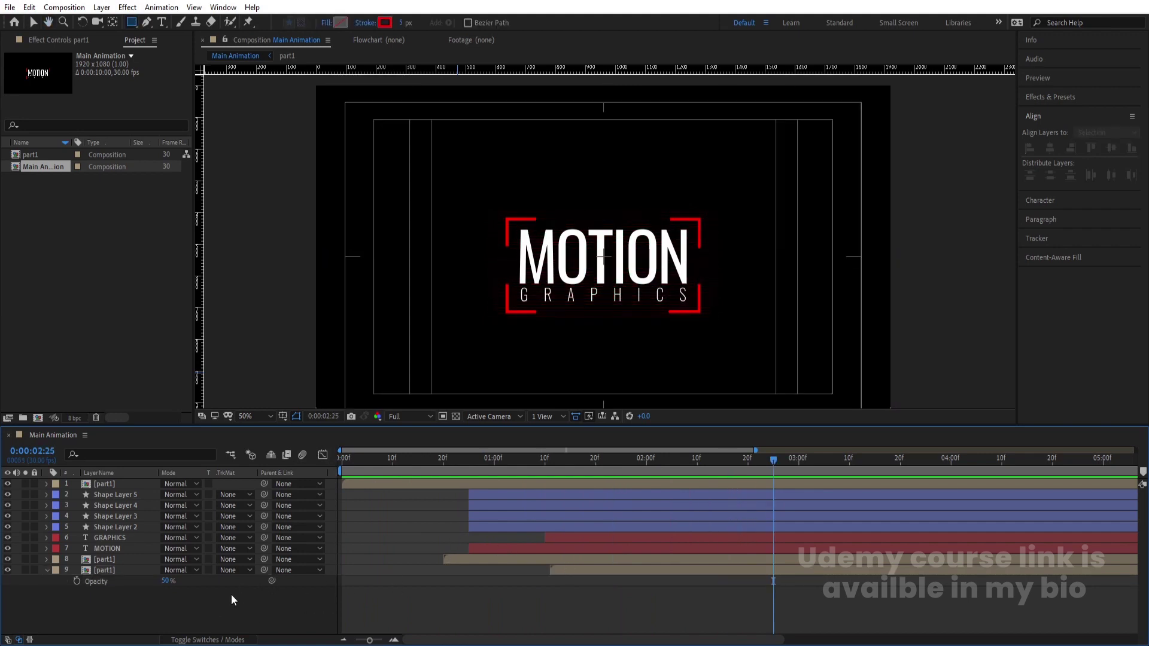
Add a null object, Null 1, and parent layers 2–10 to it.
{"action": "right_click", "coordinate": [206, 609]}
{"action": "mouse_move", "coordinate": [281, 472]}
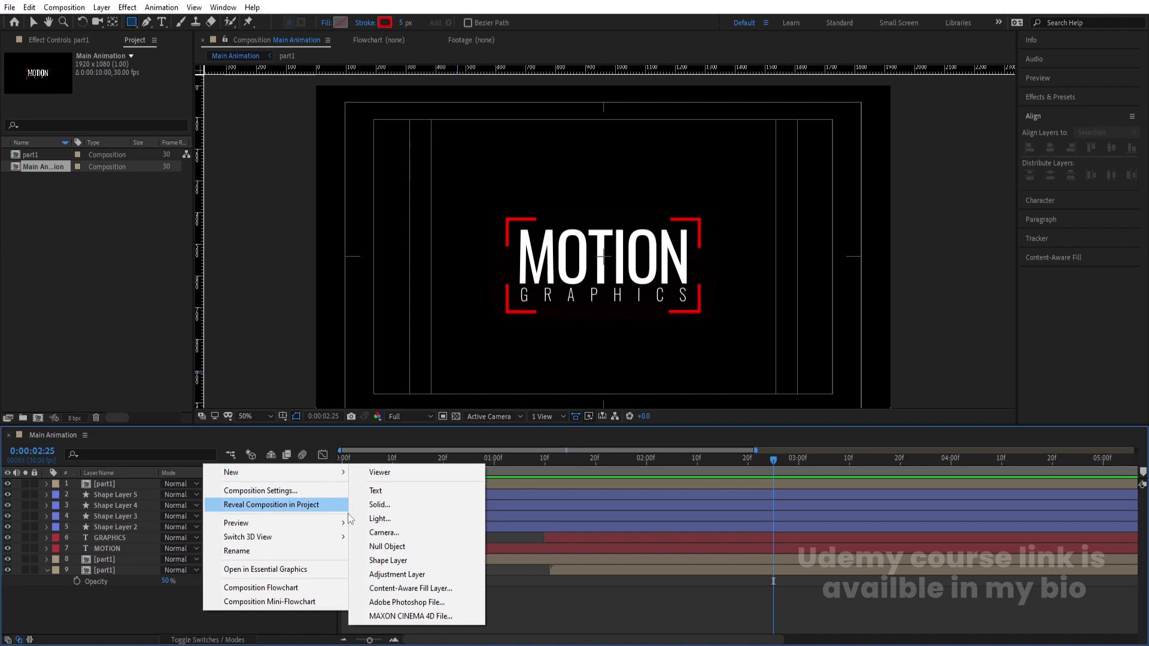
{"action": "left_click", "coordinate": [379, 547]}
{"action": "left_click", "coordinate": [102, 578]}
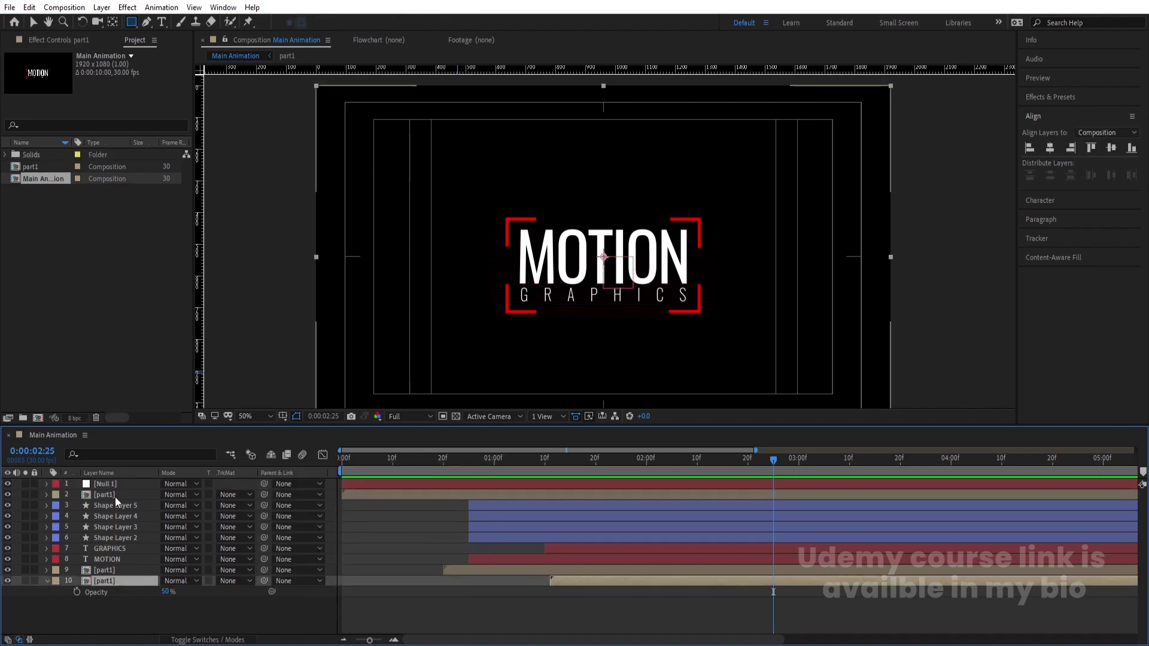
{"action": "left_click", "coordinate": [115, 496], "text": "shift"}
{"action": "left_click_drag", "start_coordinate": [262, 496], "coordinate": [128, 486]}
{"action": "left_click", "coordinate": [128, 486]}
Set a 100% Scale keyframe on Null 1 at 2:17.
{"action": "key", "text": "space"}
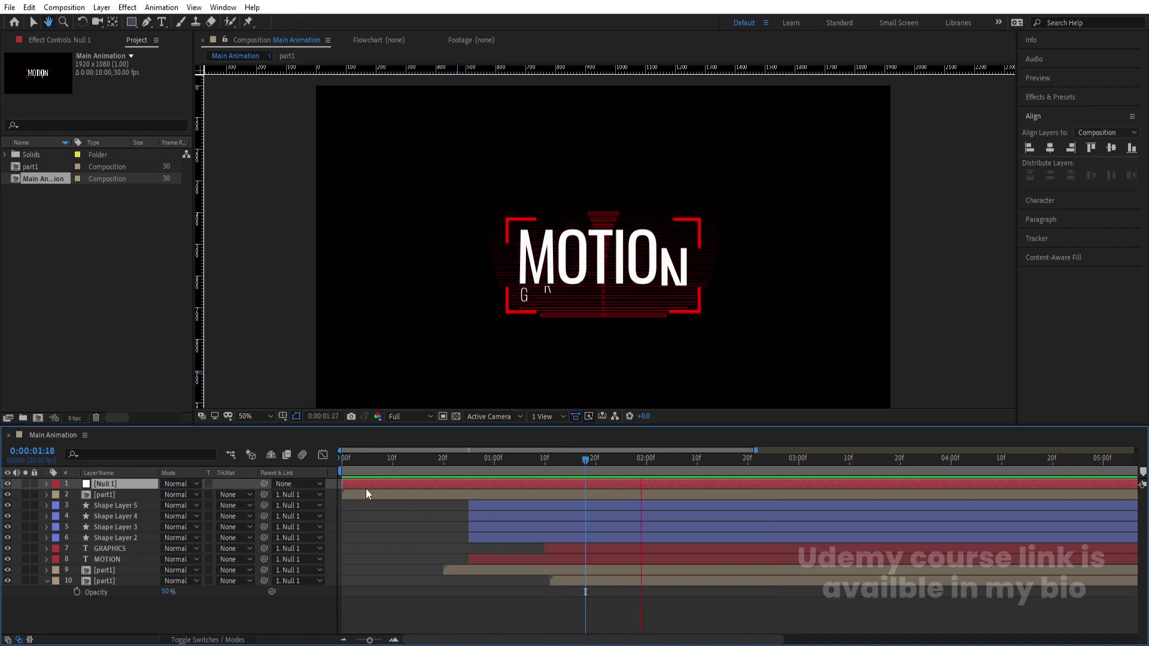
{"action": "key", "text": "q"}
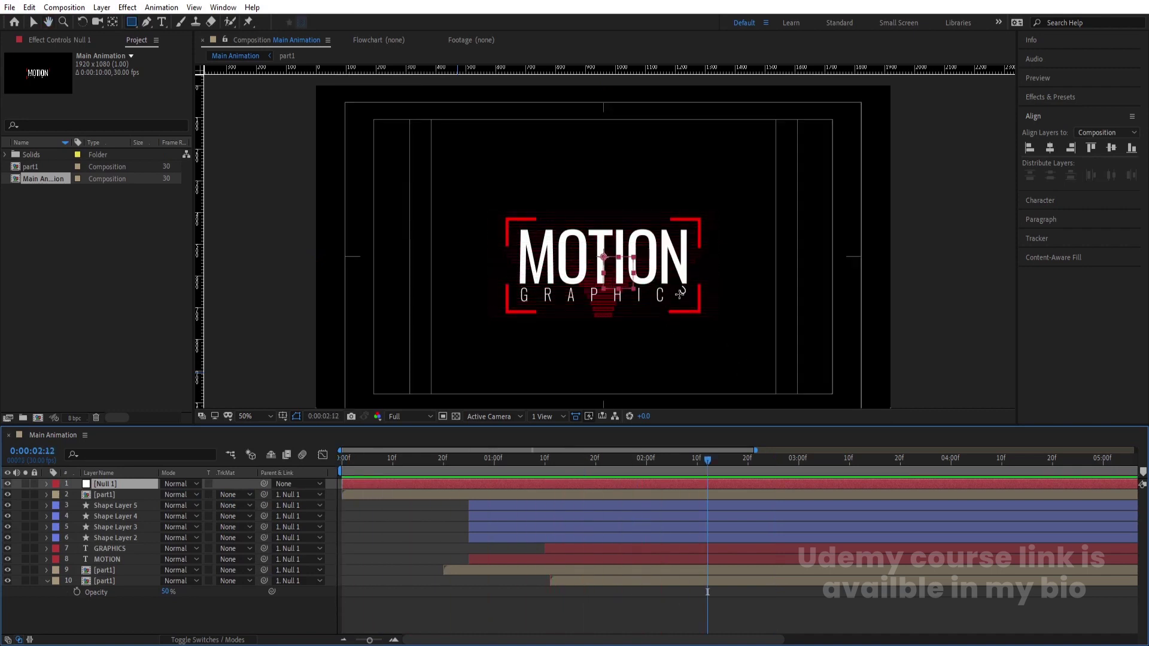
{"action": "key", "text": "space"}
{"action": "key", "text": "space"}
{"action": "key", "text": "s"}
{"action": "left_click", "coordinate": [77, 494]}
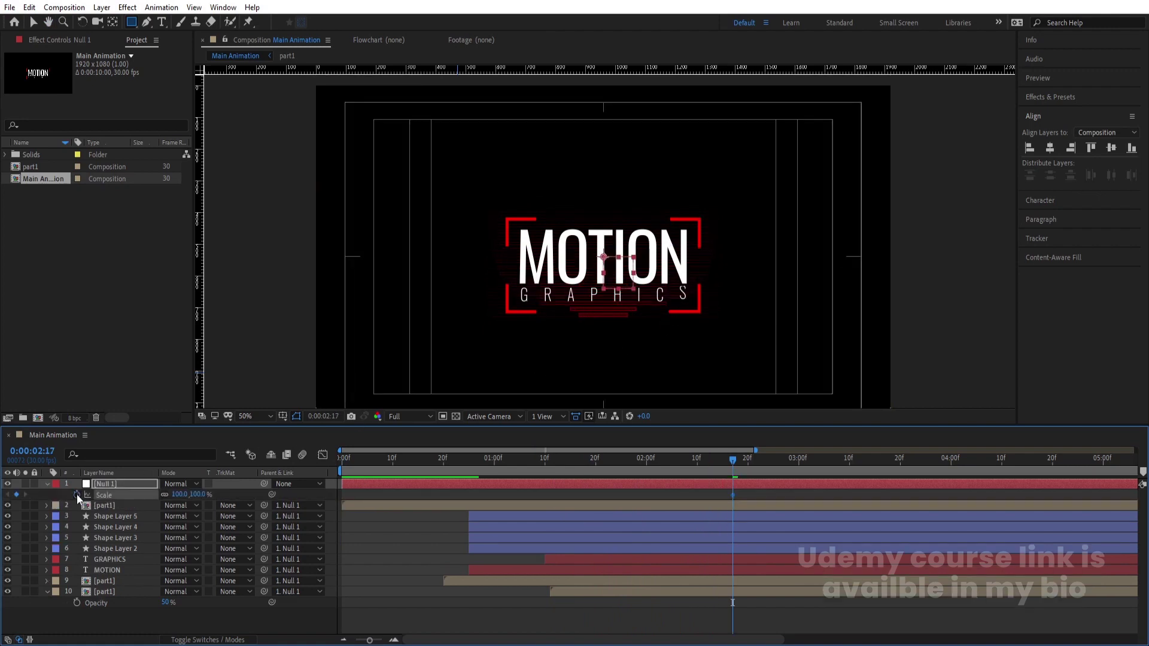
Add a second Scale keyframe at 3:22 with Null 1 shrunk to 80%.
{"action": "key", "text": "space"}
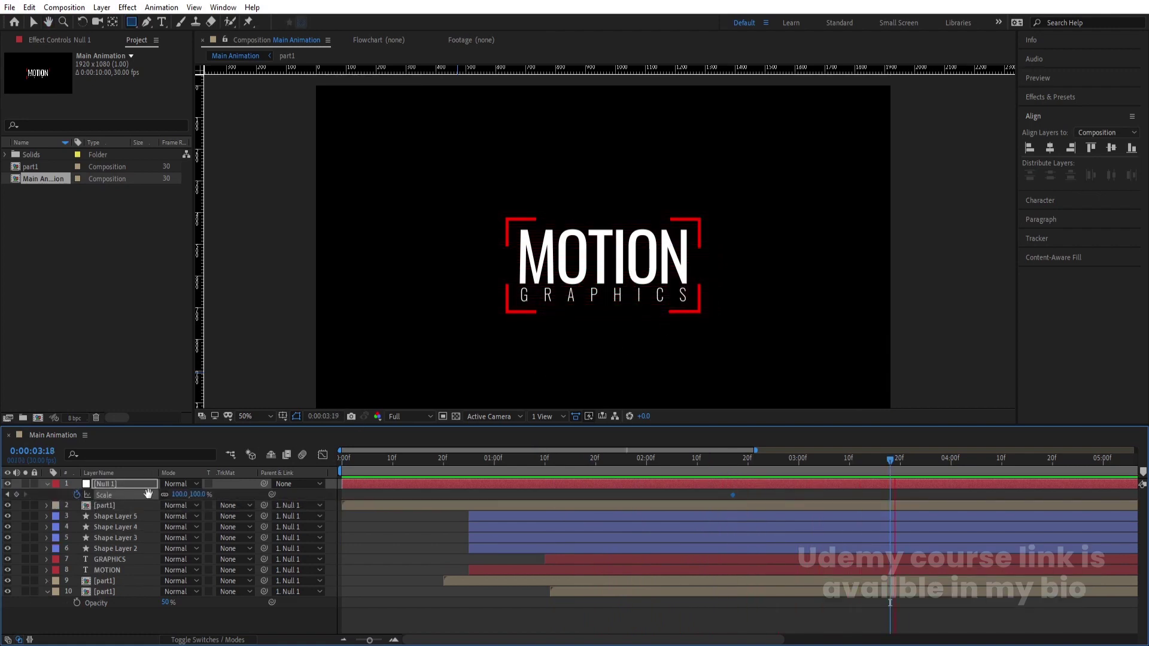
{"action": "key", "text": "space"}
{"action": "type", "text": "70"}
{"action": "key", "text": "Return"}
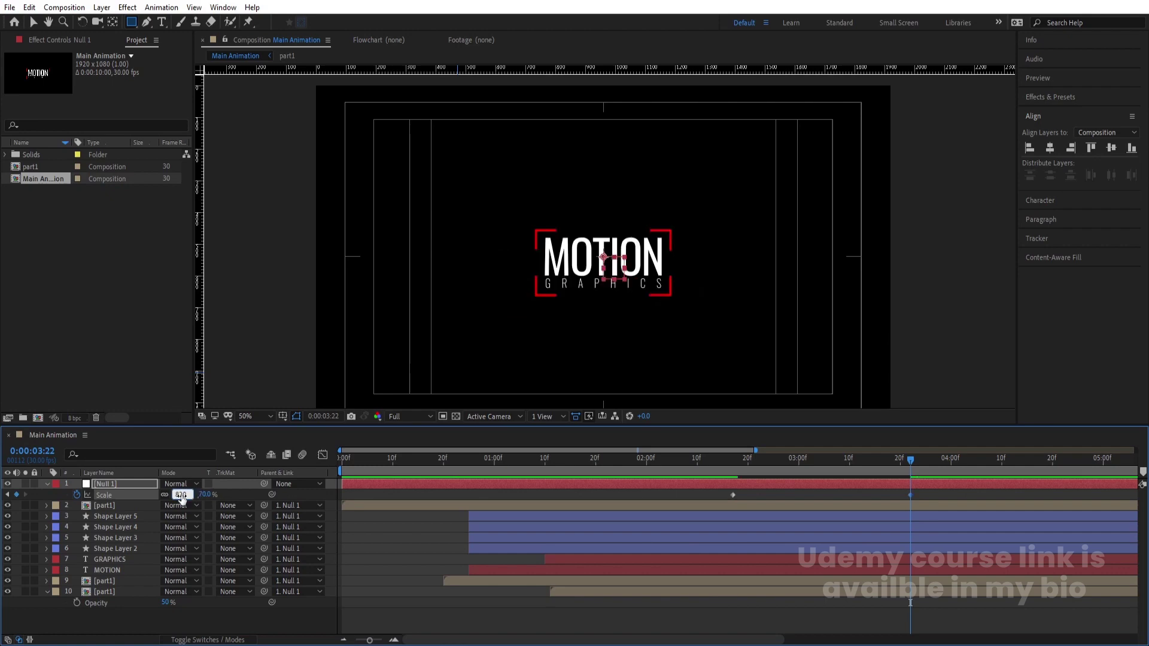
{"action": "left_click", "coordinate": [181, 495]}
{"action": "type", "text": "820"}
{"action": "key", "text": "Return"}
{"action": "type", "text": "8"}
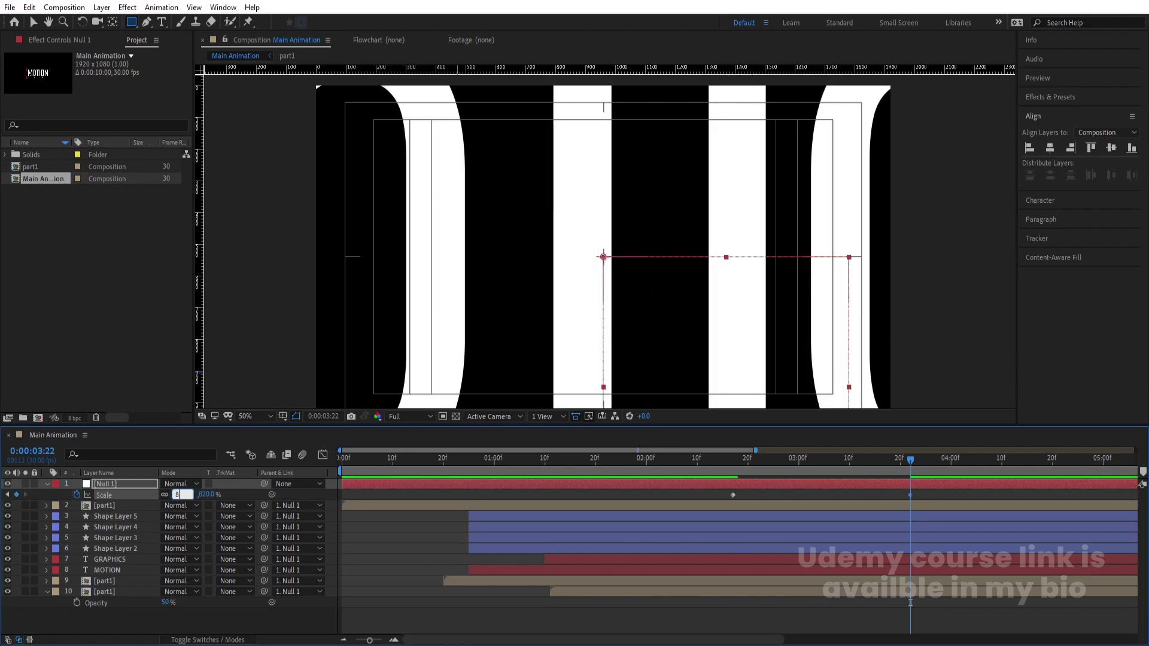
{"action": "type", "text": "0"}
{"action": "key", "text": "Return"}
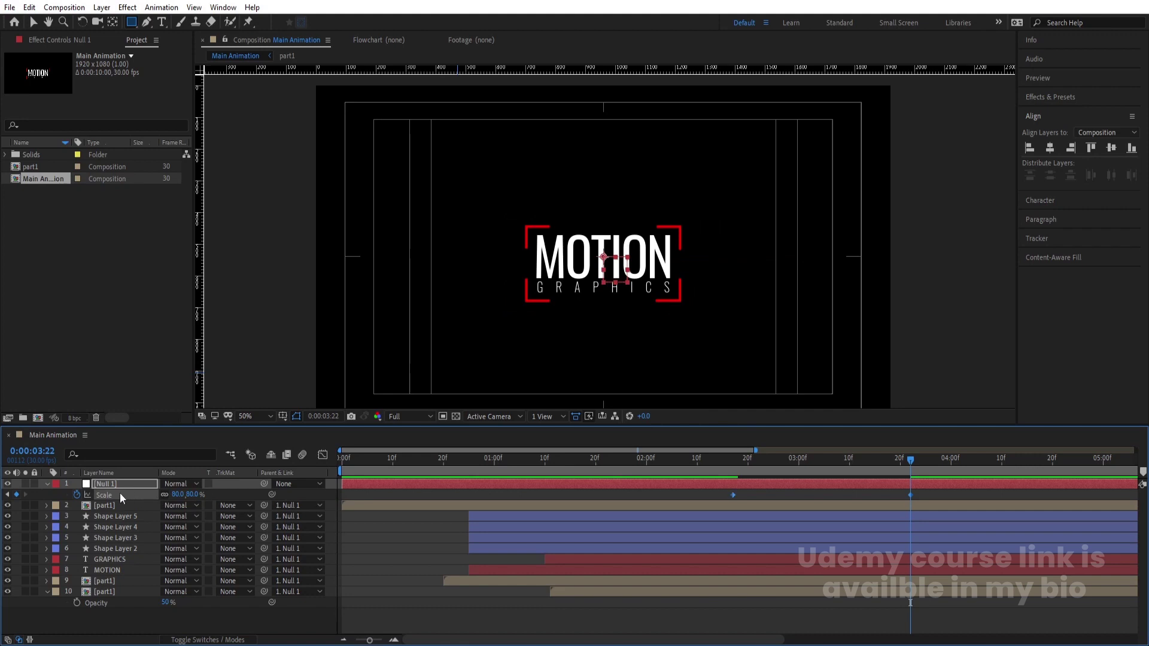
In the Graph Editor, drag both Scale keyframes' influence handles inward for a strong ease, then select all layers.
{"action": "left_click", "coordinate": [322, 455]}
{"action": "left_click_drag", "start_coordinate": [911, 557], "coordinate": [677, 428]}
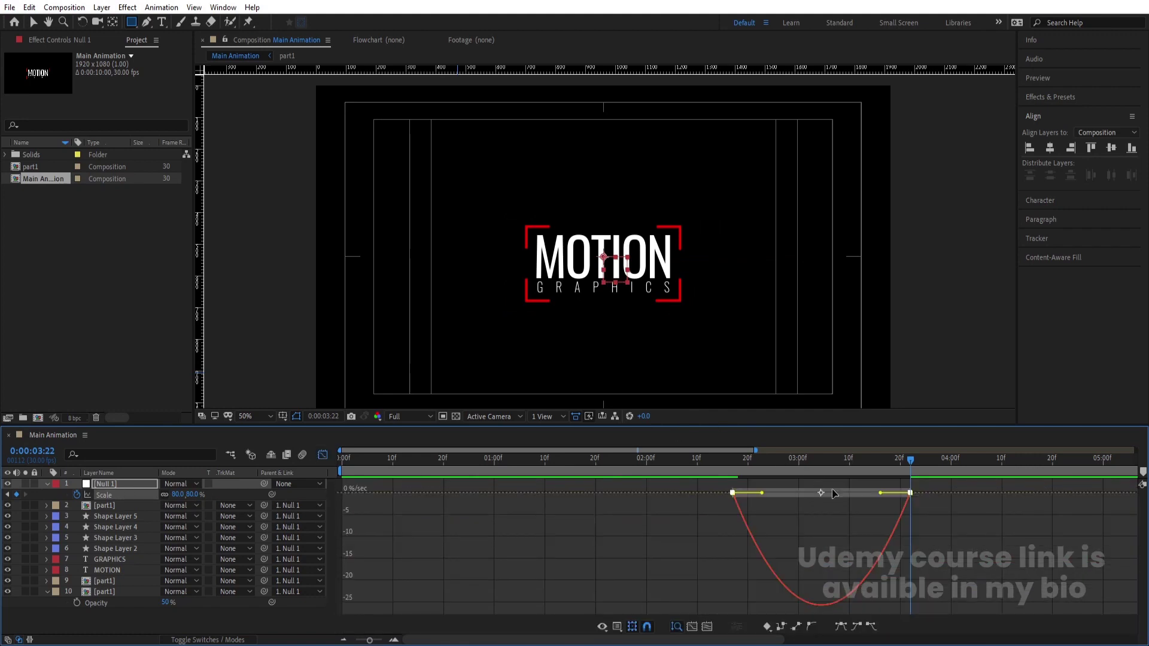
{"action": "left_click_drag", "start_coordinate": [884, 493], "coordinate": [844, 492]}
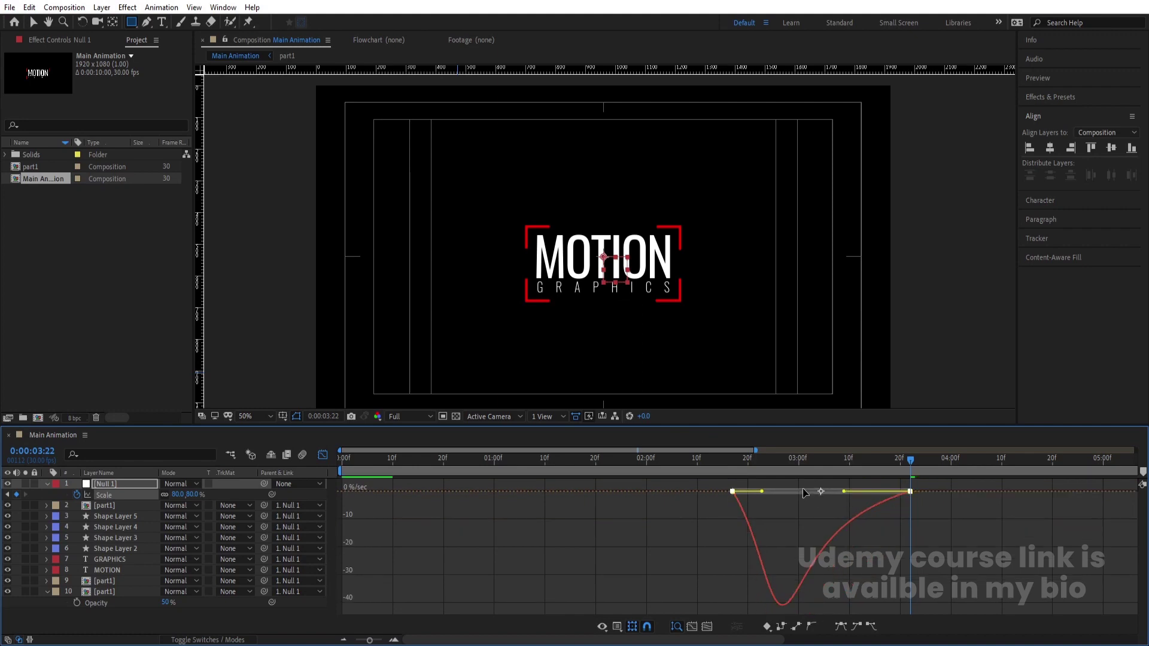
{"action": "left_click_drag", "start_coordinate": [764, 494], "coordinate": [794, 492]}
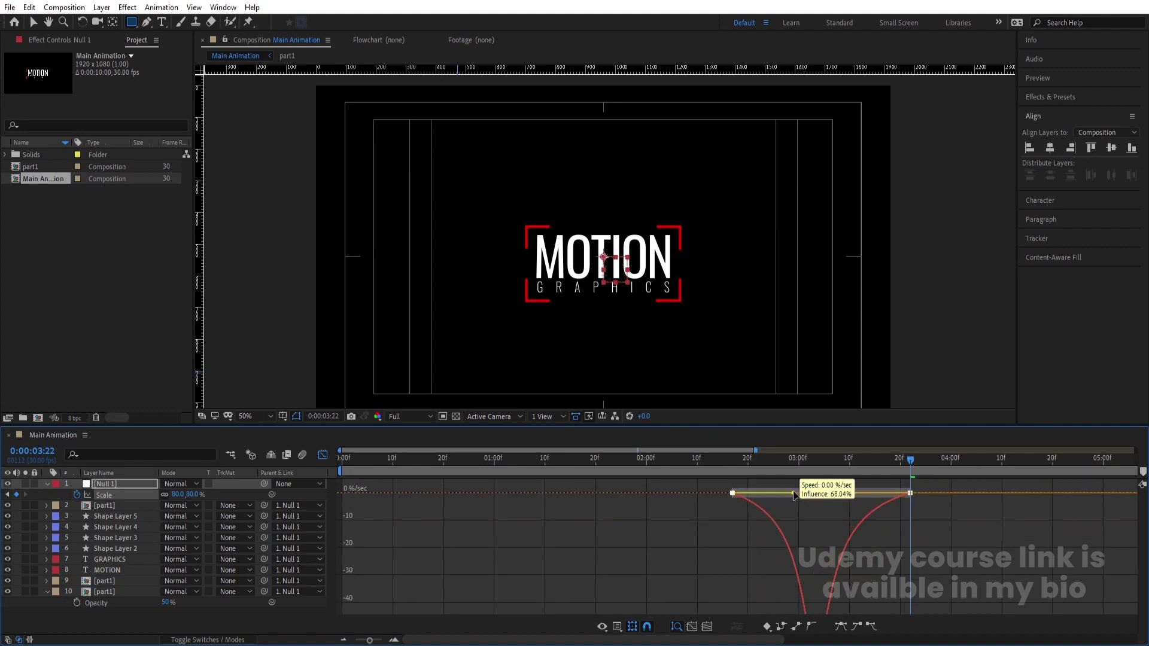
{"action": "left_click", "coordinate": [728, 458]}
{"action": "key", "text": "space"}
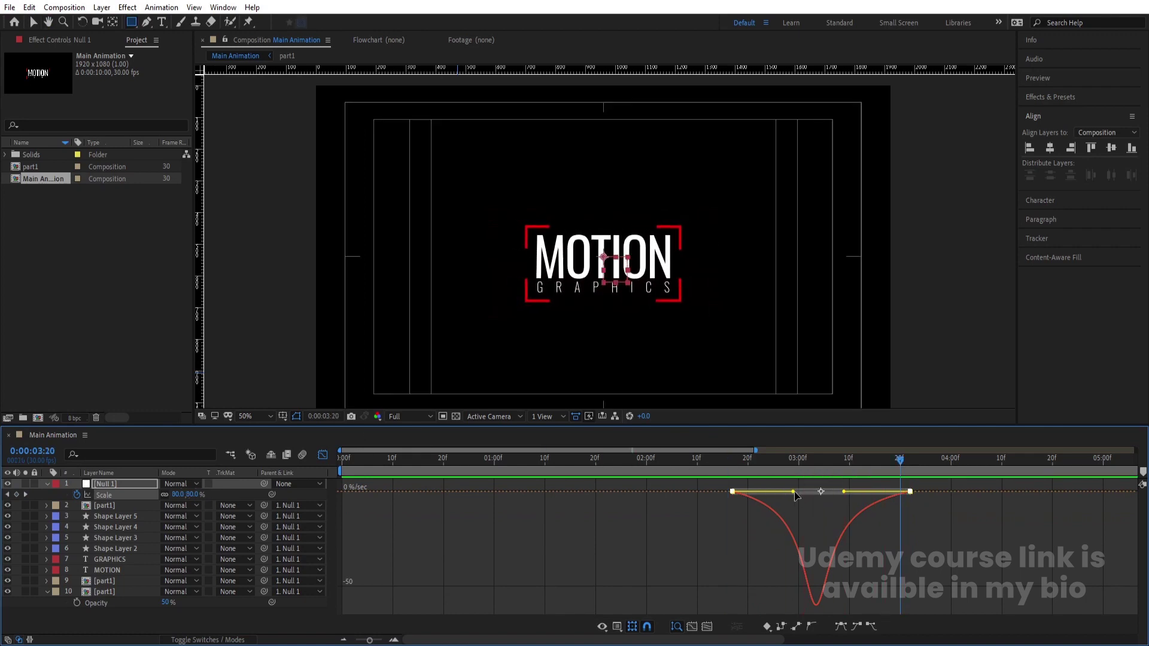
{"action": "left_click_drag", "start_coordinate": [794, 492], "coordinate": [821, 490]}
{"action": "key", "text": "space"}
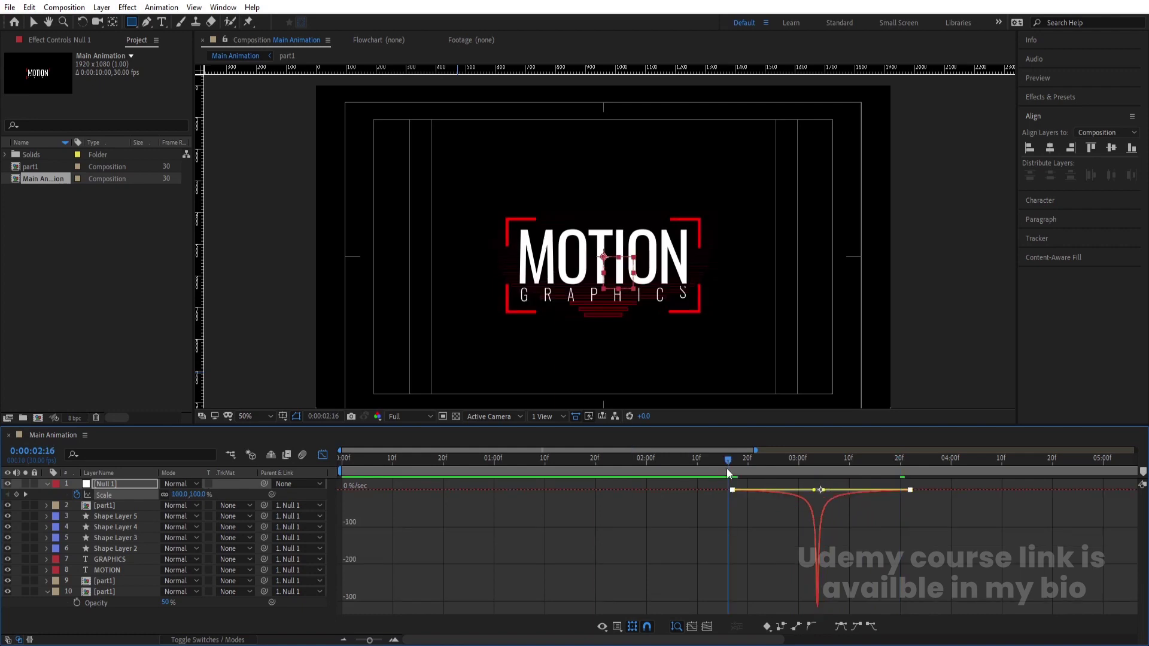
{"action": "left_click", "coordinate": [324, 454]}
{"action": "key", "text": "ctrl+a"}
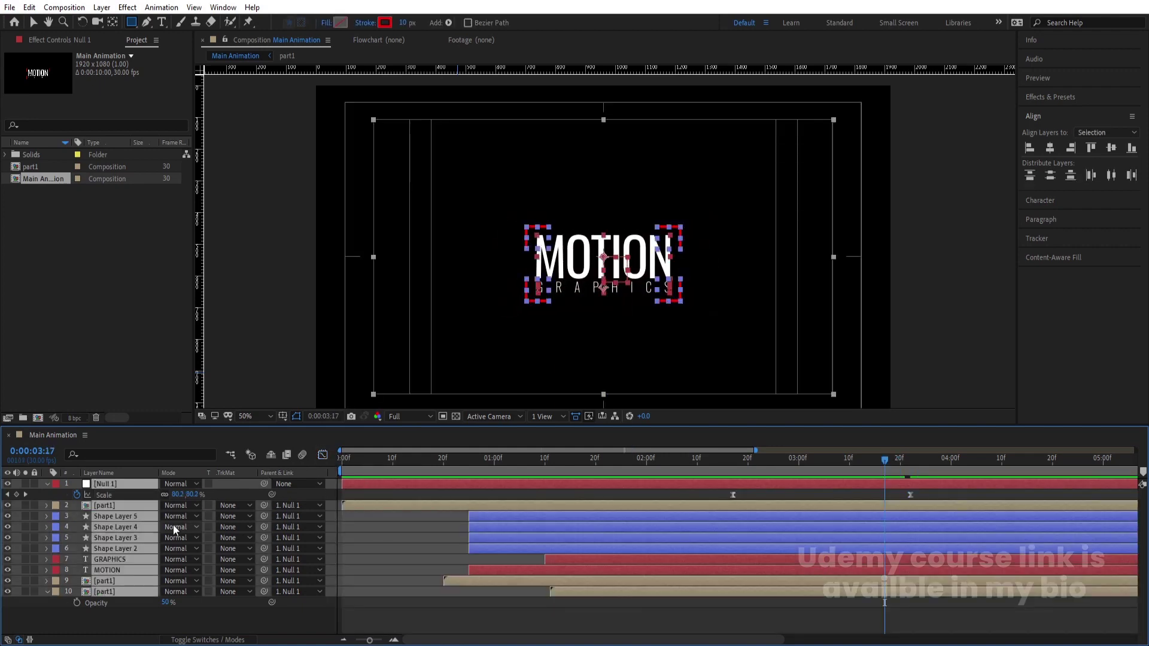
Pre-compose all layers into Pre-comp 1 and duplicate that layer.
{"action": "key", "text": "ctrl+shift+c"}
{"action": "key", "text": "Return"}
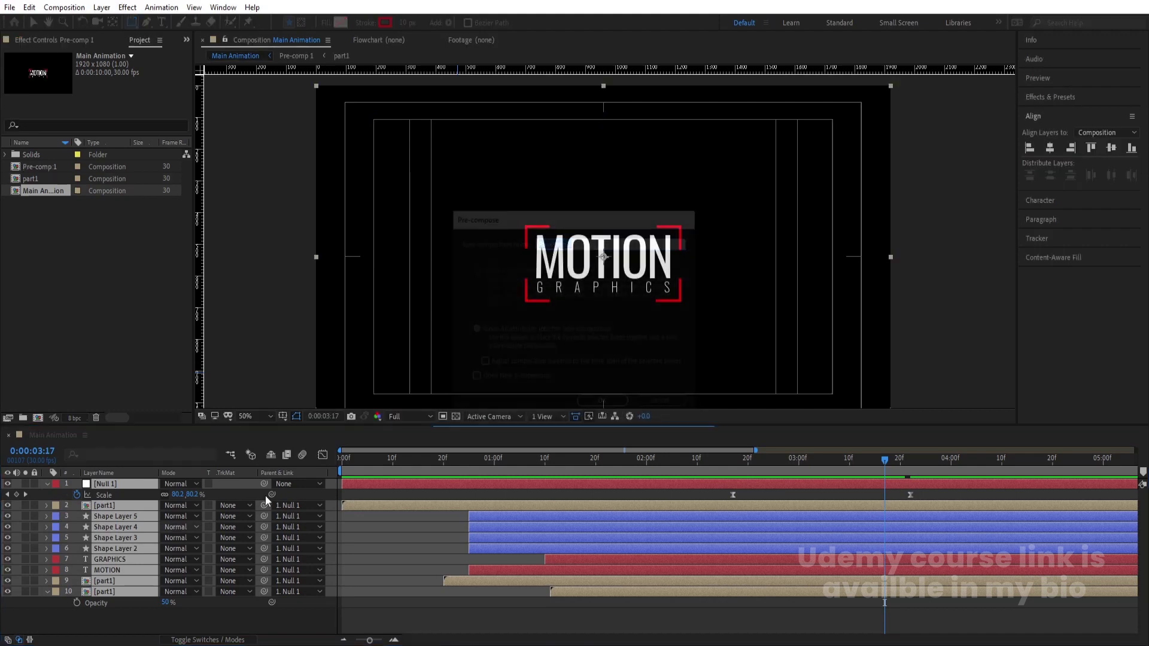
{"action": "left_click_drag", "start_coordinate": [729, 461], "coordinate": [712, 467]}
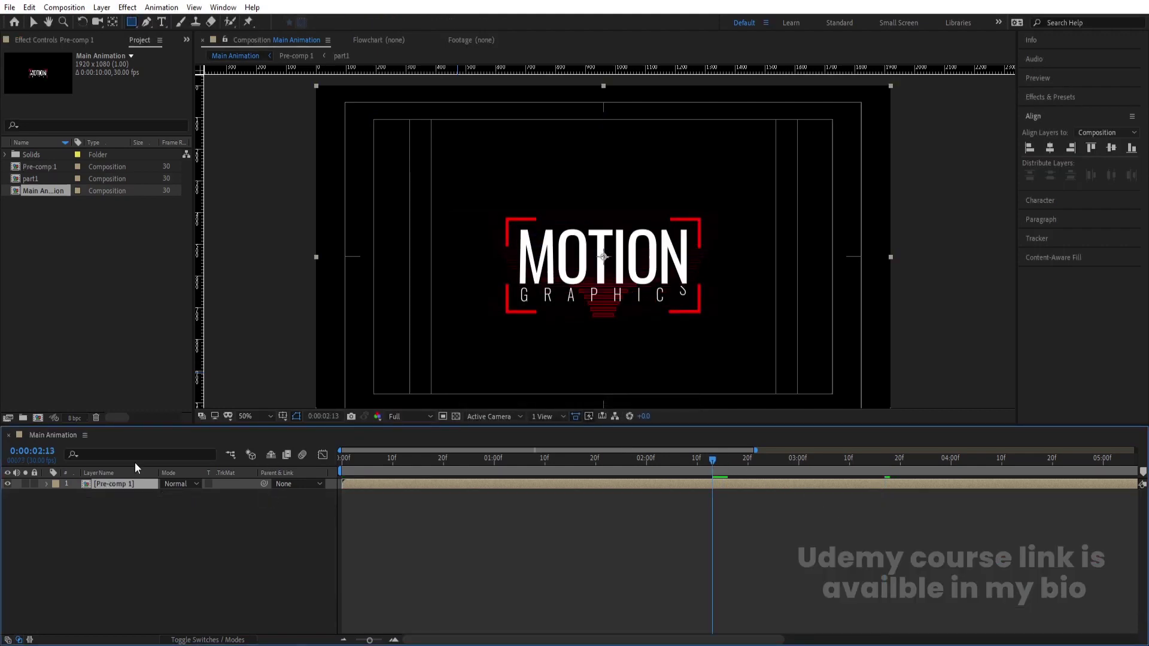
{"action": "key", "text": "ctrl+d"}
Flip the top copy with Scale Y -100 and move its Position Y to about 903.
{"action": "key", "text": "s"}
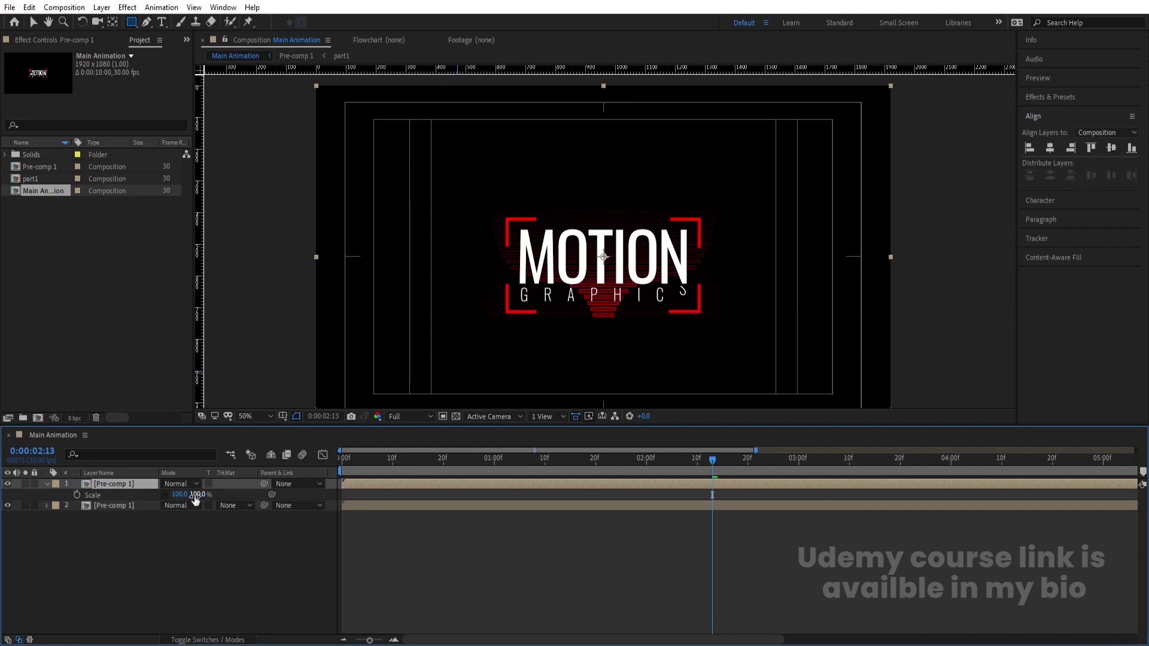
{"action": "left_click", "coordinate": [196, 495]}
{"action": "type", "text": "-100"}
{"action": "key", "text": "Return"}
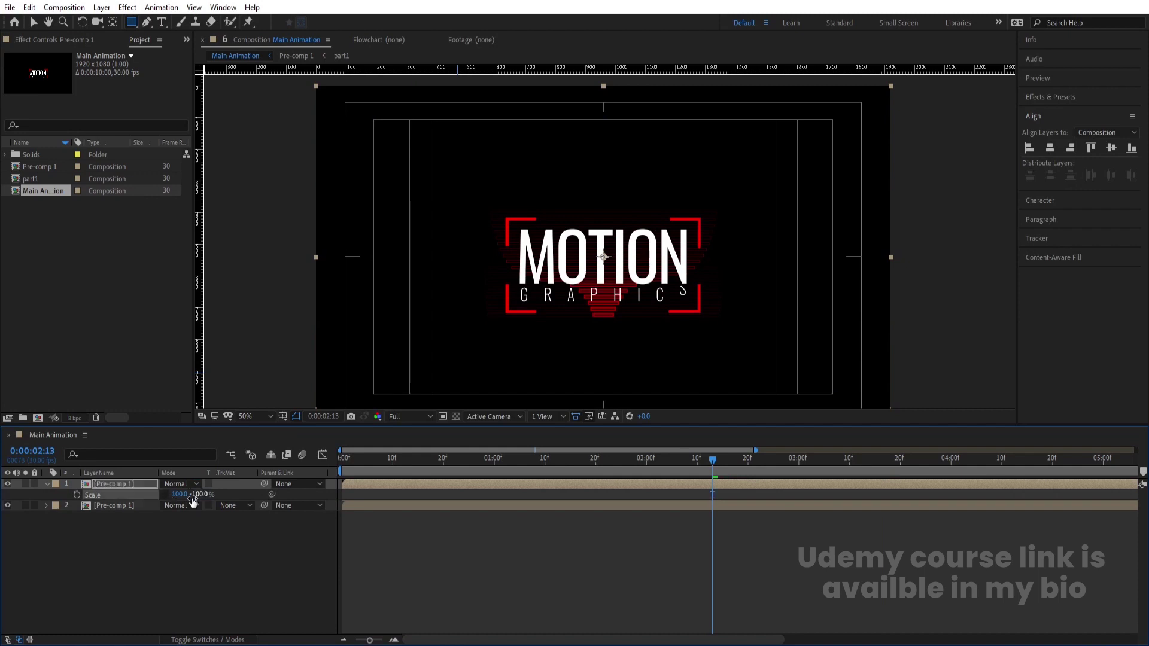
{"action": "key", "text": "p"}
{"action": "left_click_drag", "start_coordinate": [197, 494], "coordinate": [339, 566]}
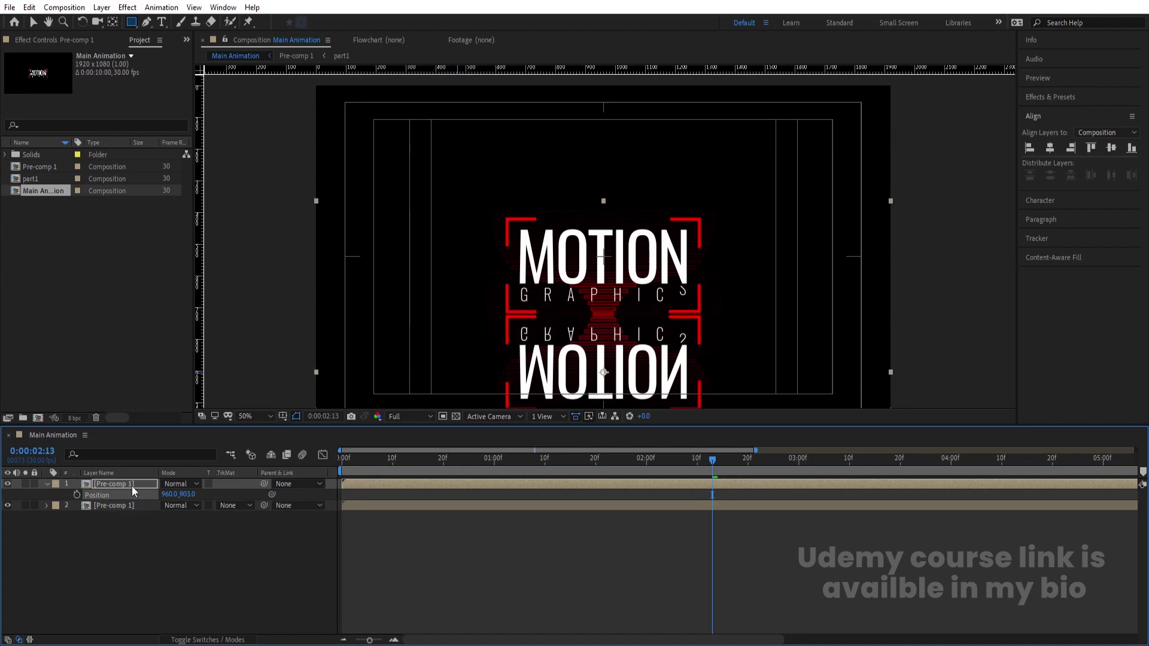
Duplicate the flipped layer, reset its Scale Y to 100, and move it above the logo.
{"action": "key", "text": "ctrl+d"}
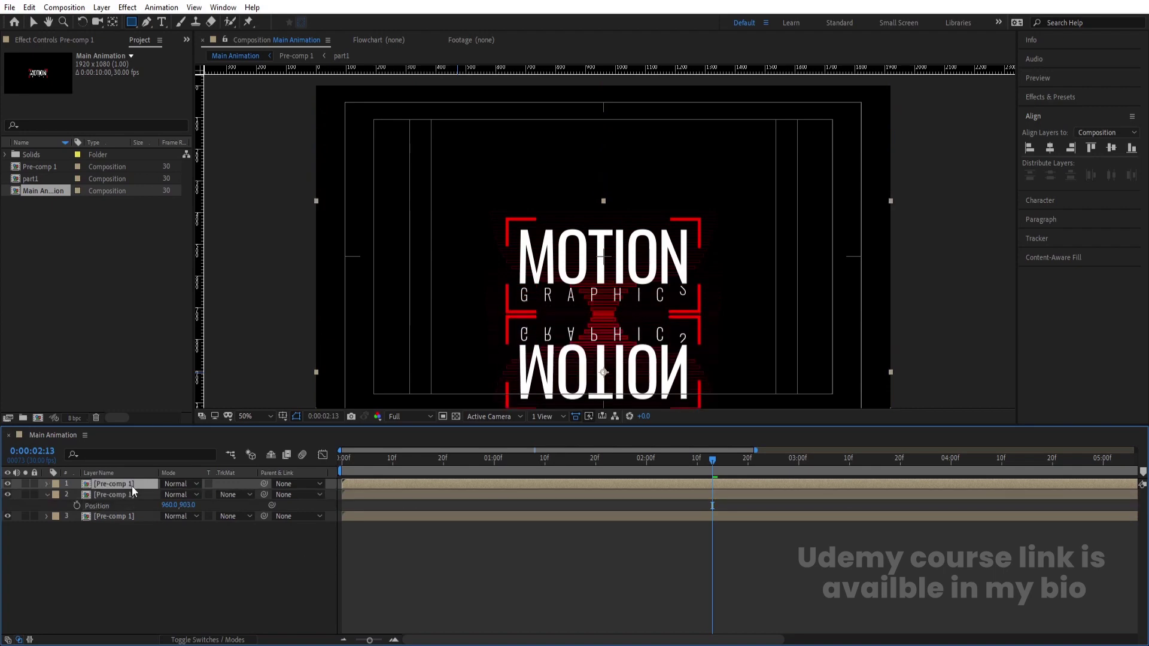
{"action": "key", "text": "s"}
{"action": "left_click", "coordinate": [195, 495]}
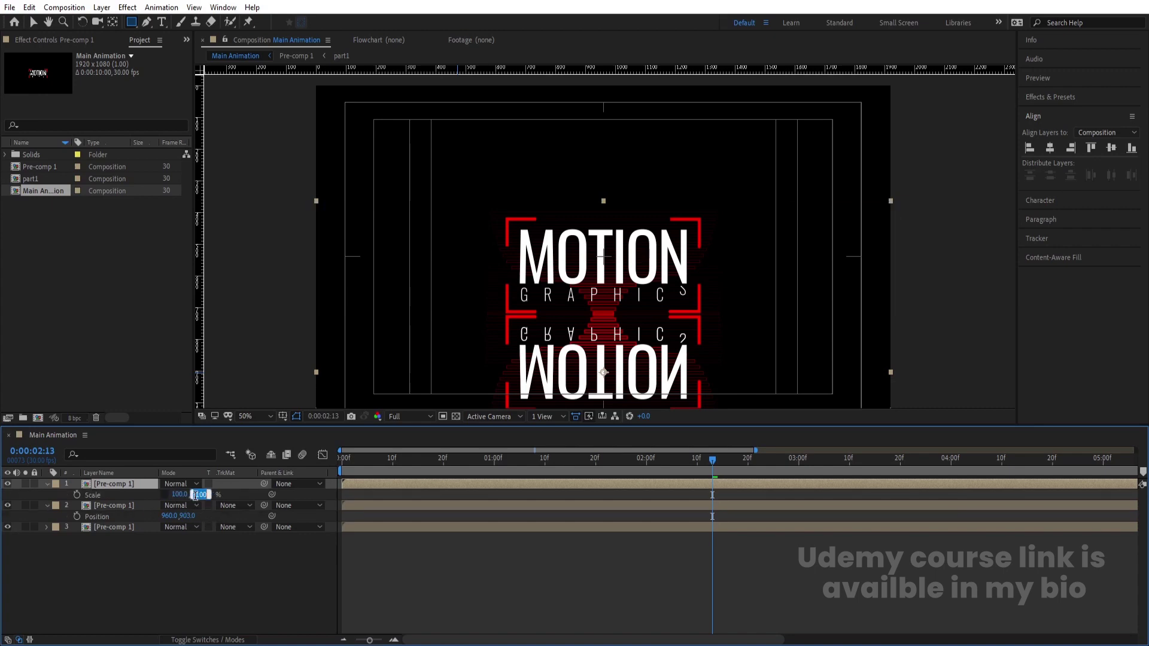
{"action": "type", "text": "100"}
{"action": "key", "text": "Return"}
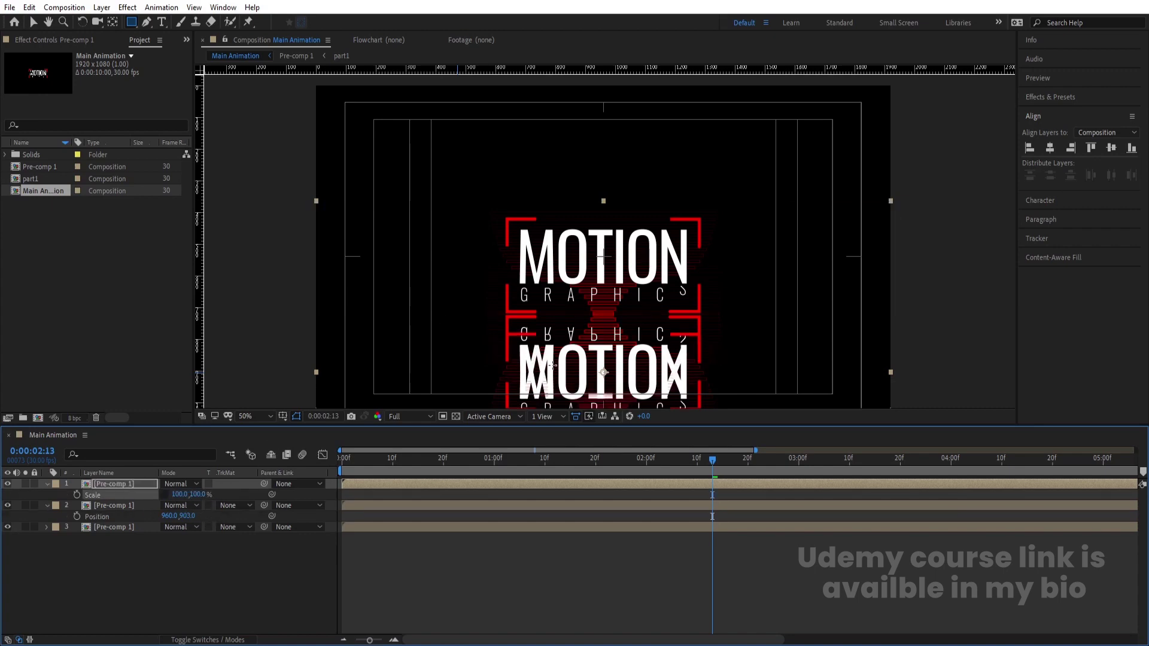
{"action": "left_click_drag", "start_coordinate": [553, 370], "coordinate": [573, 168]}
{"action": "key", "text": "shift+Up"}
{"action": "key", "text": "shift+Up"}
{"action": "key", "text": "shift+Up"}
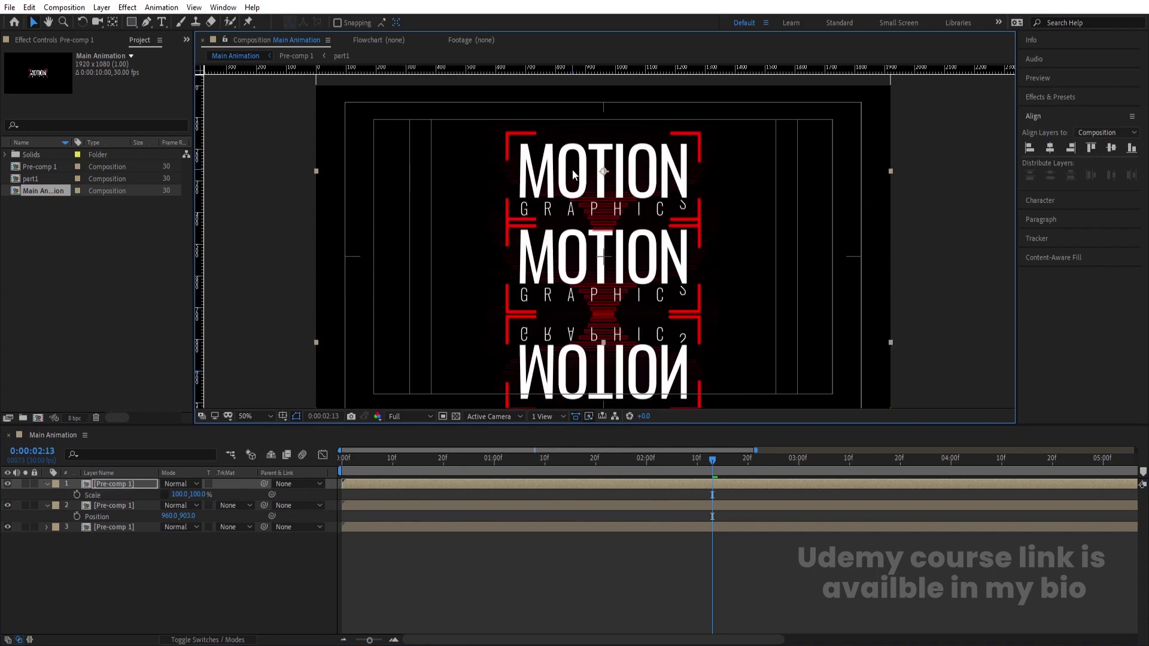
{"action": "key", "text": "shift+Up"}
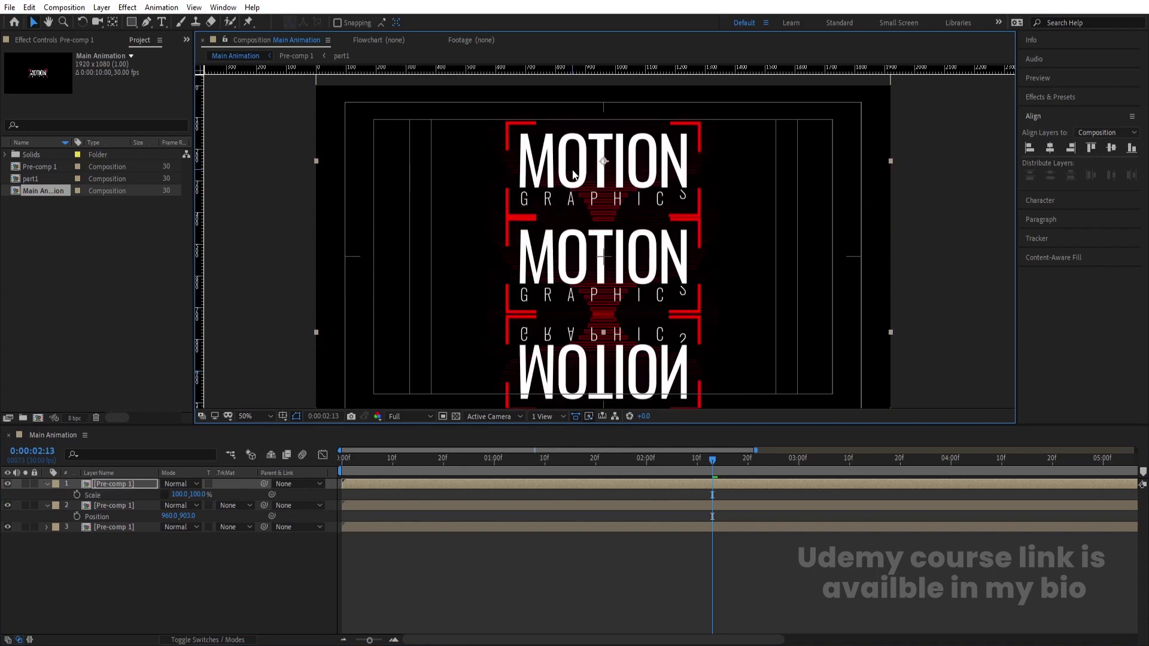
Flip the top copy with Scale Y -100 and nudge it down into place.
{"action": "left_click", "coordinate": [203, 494]}
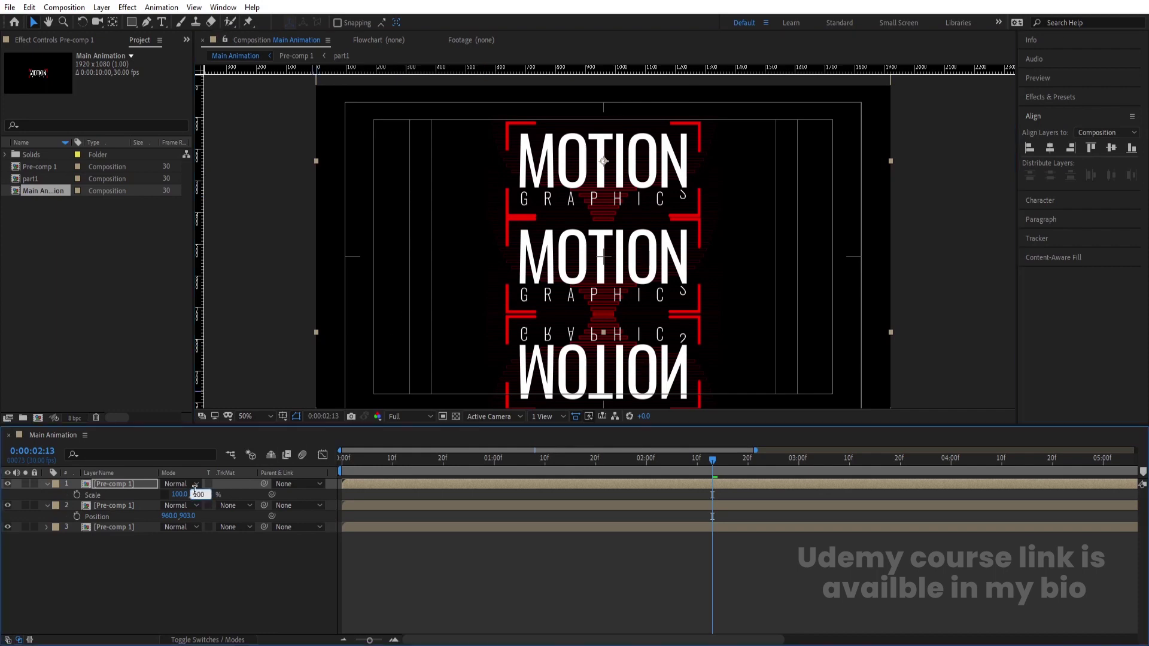
{"action": "type", "text": "-100"}
{"action": "key", "text": "Return"}
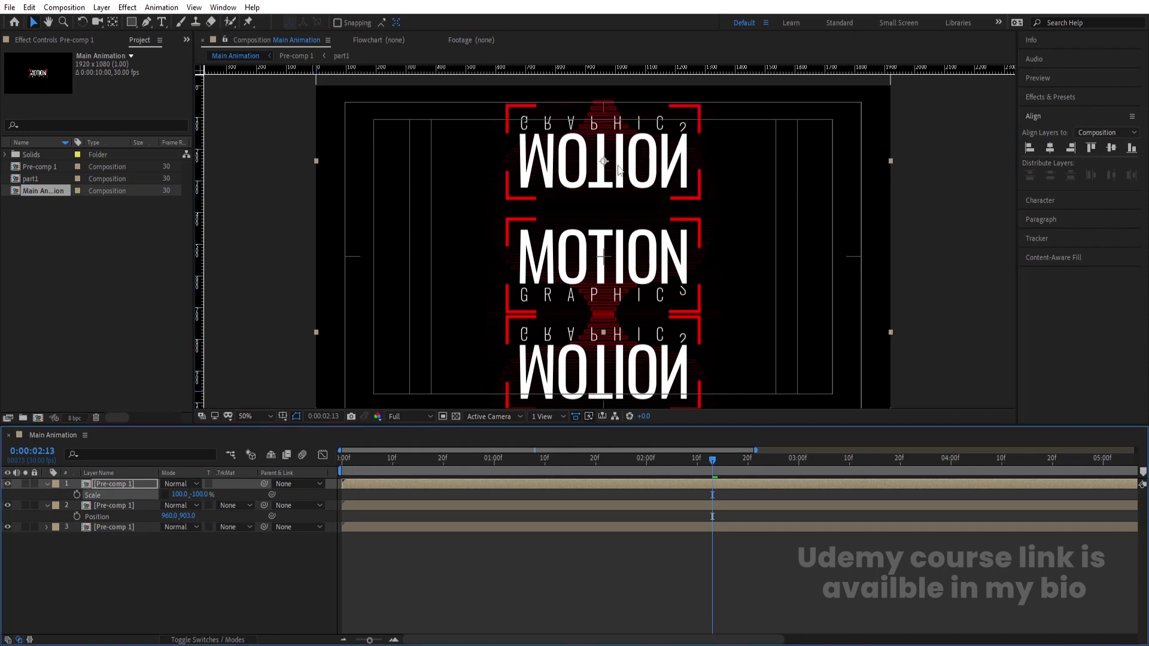
{"action": "key", "text": "shift+Down"}
{"action": "key", "text": "shift+Down"}
{"action": "key", "text": "shift+Down"}
{"action": "key", "text": "shift+Down"}
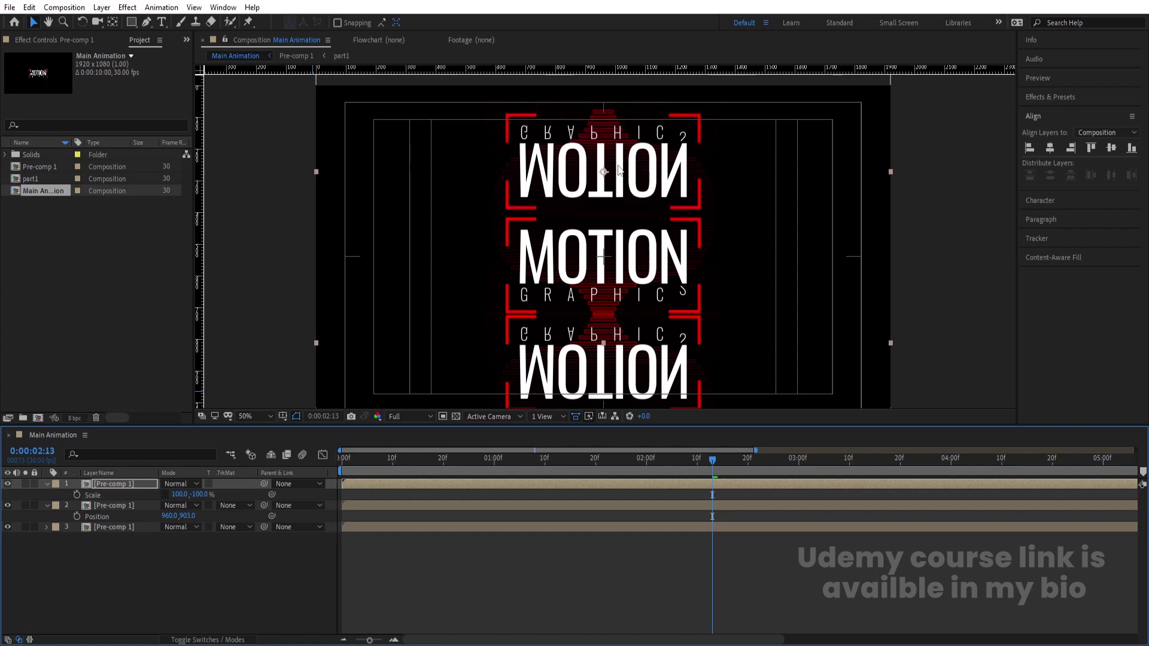
{"action": "key", "text": "shift+Down"}
{"action": "key", "text": "shift+Down"}
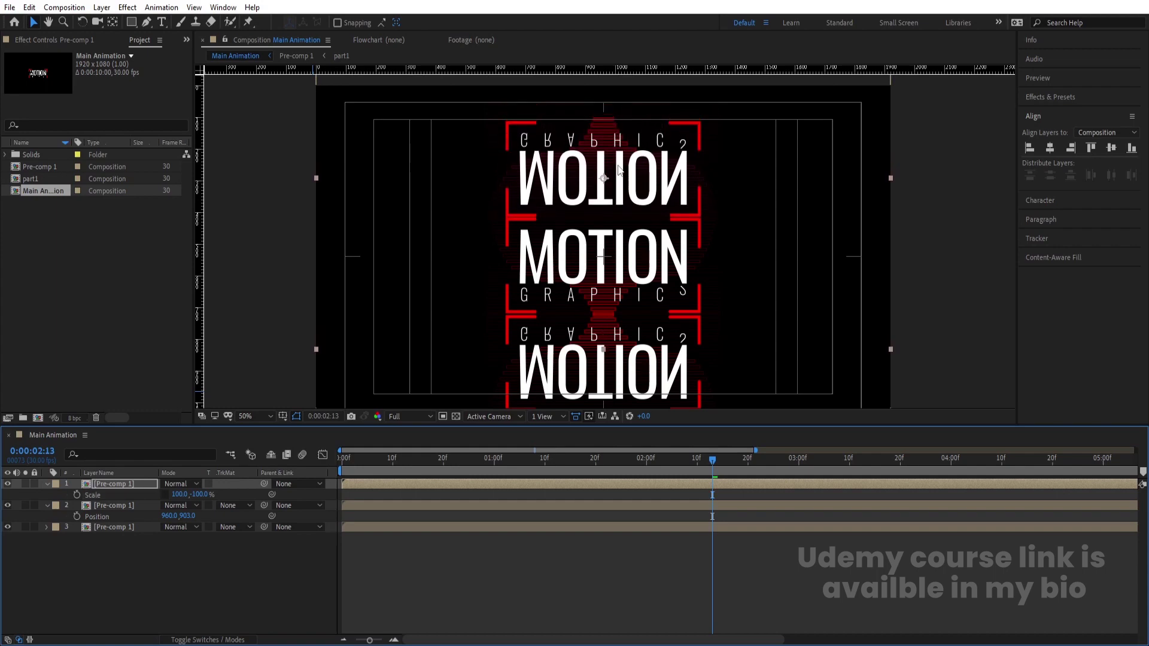
Nudge all three logo layers upward together with the arrow keys.
{"action": "left_click", "coordinate": [175, 529], "text": "shift"}
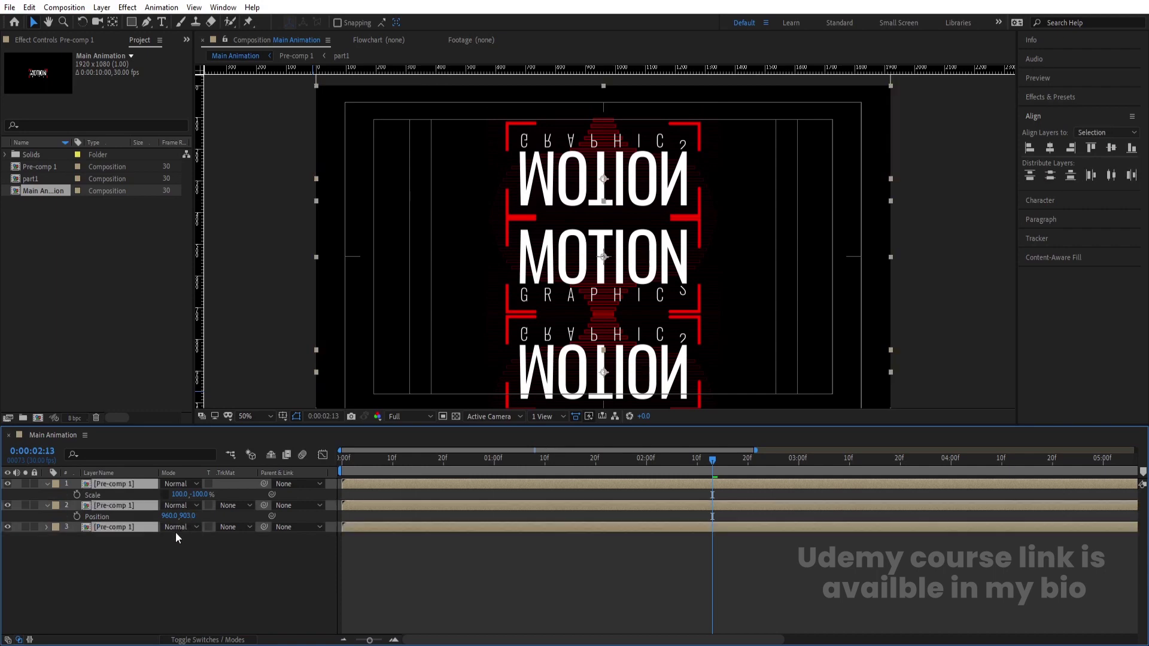
{"action": "key", "text": "shift+Up"}
{"action": "key", "text": "shift+Up"}
{"action": "key", "text": "shift+Up"}
{"action": "key", "text": "Up"}
{"action": "key", "text": "Up"}
{"action": "key", "text": "Up"}
{"action": "key", "text": "Up"}
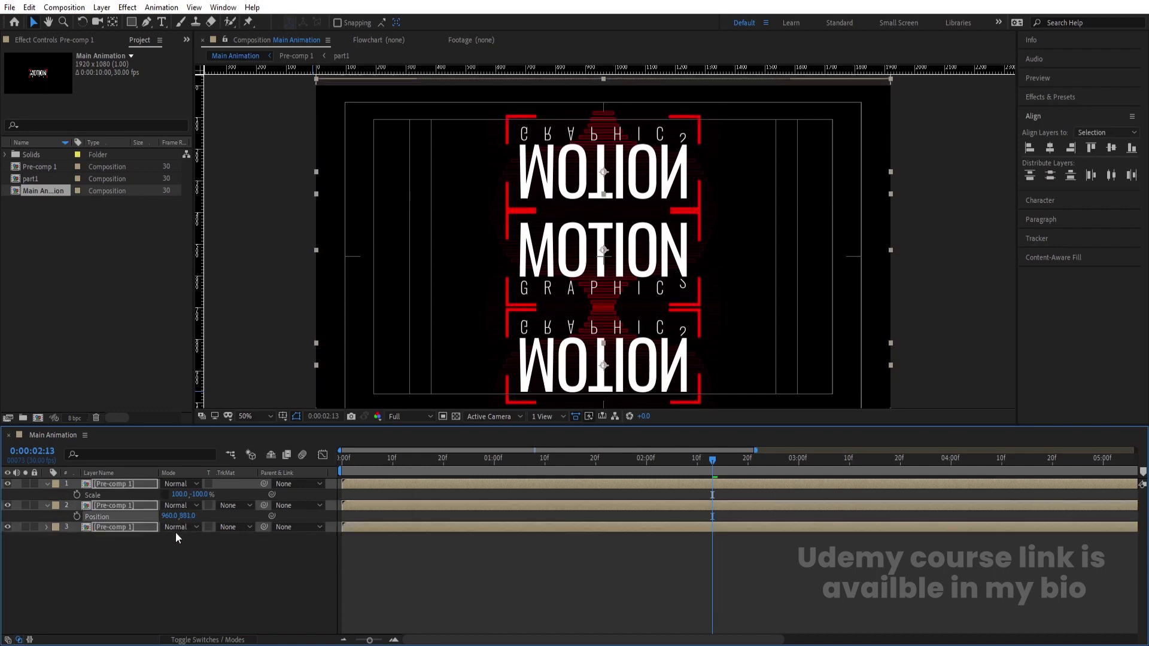
{"action": "key", "text": "Up"}
{"action": "key", "text": "Up"}
{"action": "key", "text": "Up"}
{"action": "key", "text": "Up"}
{"action": "key", "text": "Up"}
{"action": "key", "text": "Up"}
{"action": "key", "text": "Up"}
{"action": "key", "text": "Up"}
{"action": "key", "text": "Up"}
{"action": "key", "text": "Up"}
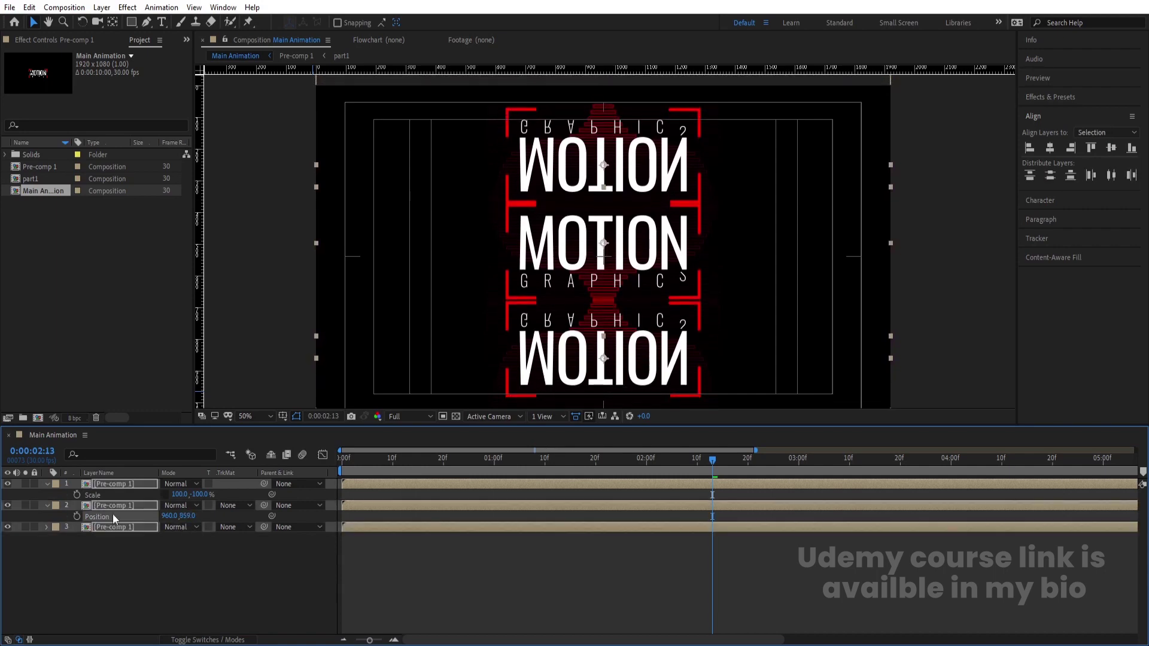
{"action": "key", "text": "Up"}
{"action": "key", "text": "Up"}
{"action": "key", "text": "Up"}
{"action": "key", "text": "Up"}
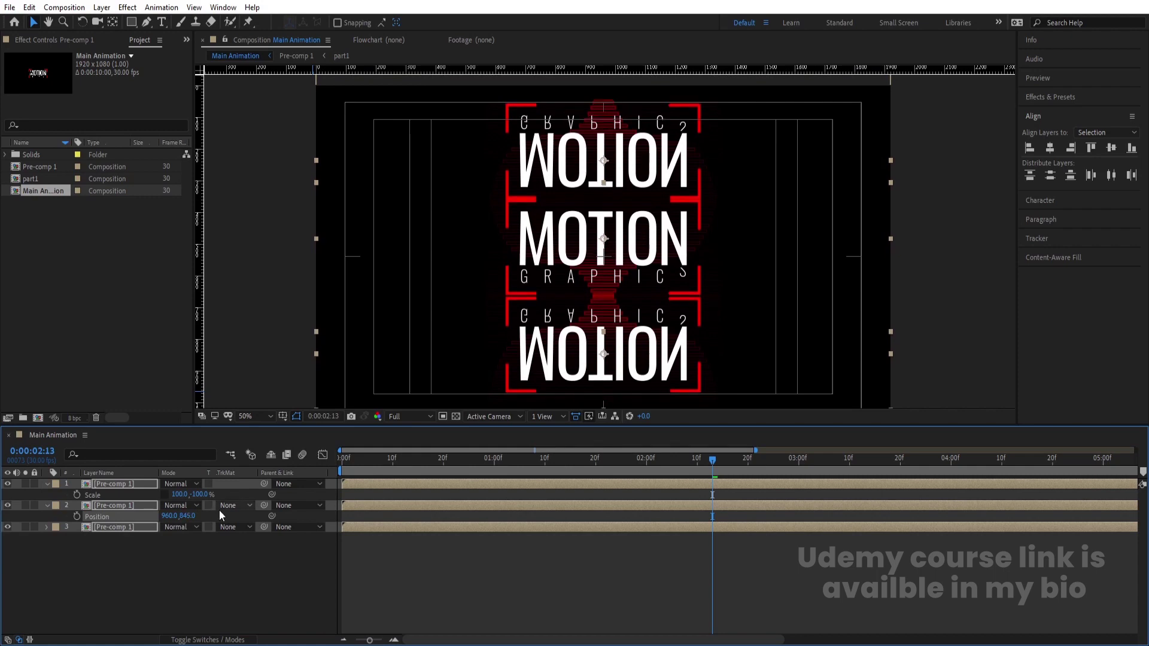
Toggle the original logo's visibility to check the reflections, then select both reflection layers.
{"action": "left_click", "coordinate": [224, 575]}
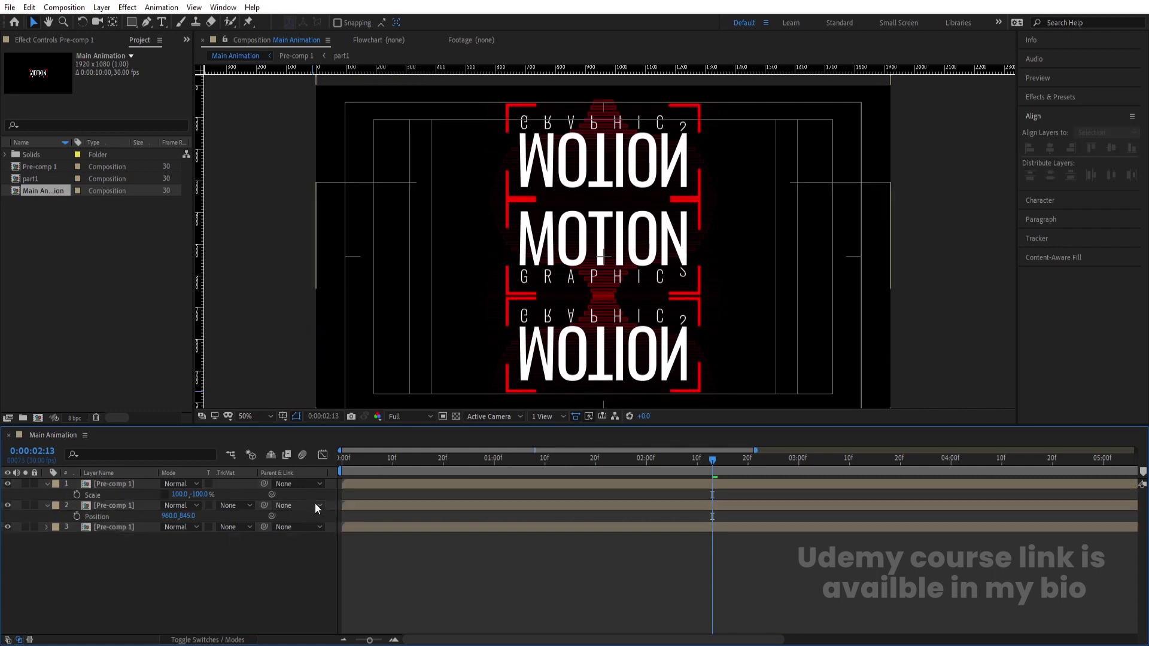
{"action": "left_click", "coordinate": [103, 526]}
{"action": "left_click", "coordinate": [8, 527]}
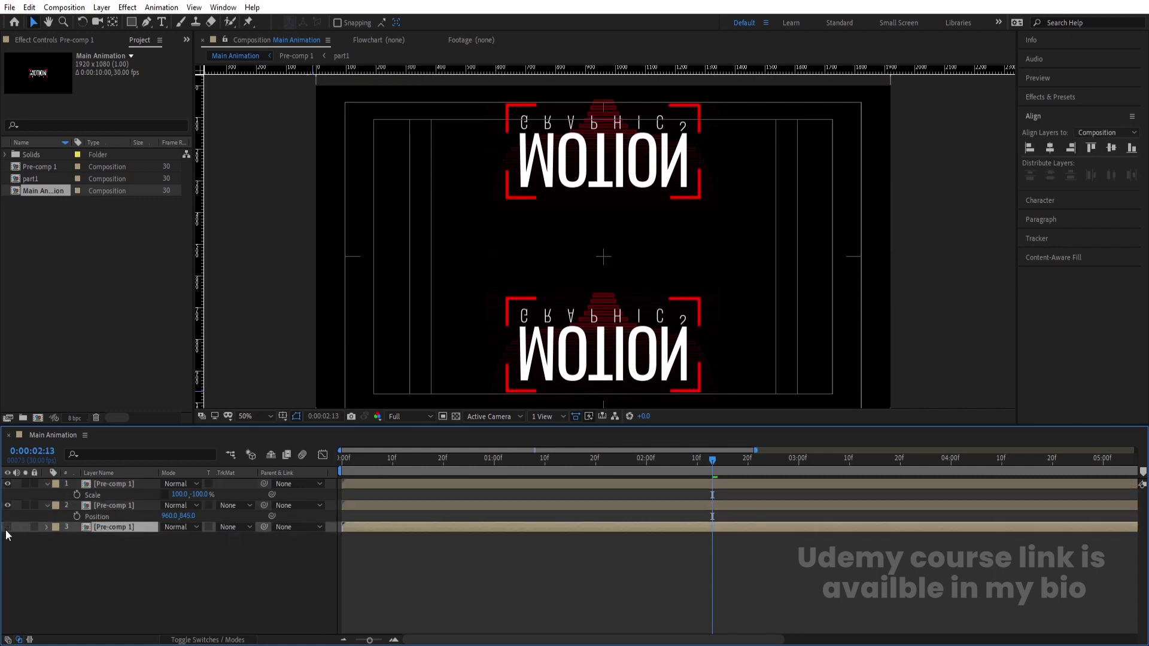
{"action": "left_click", "coordinate": [8, 527]}
{"action": "left_click", "coordinate": [100, 506]}
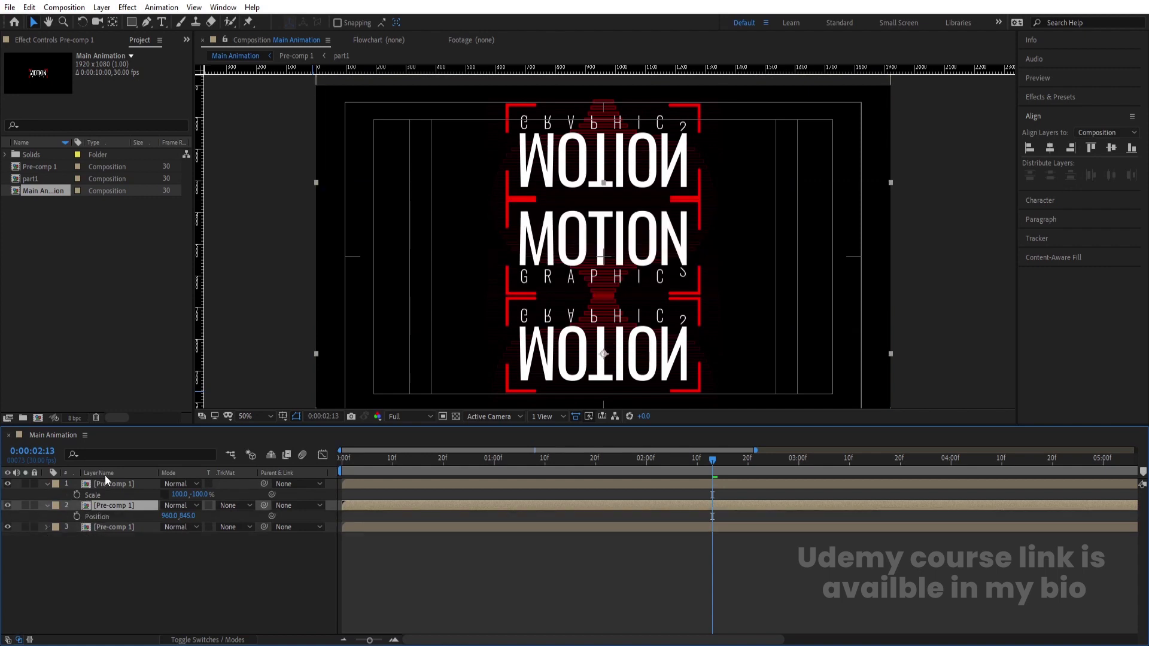
{"action": "left_click", "coordinate": [93, 483], "text": "ctrl"}
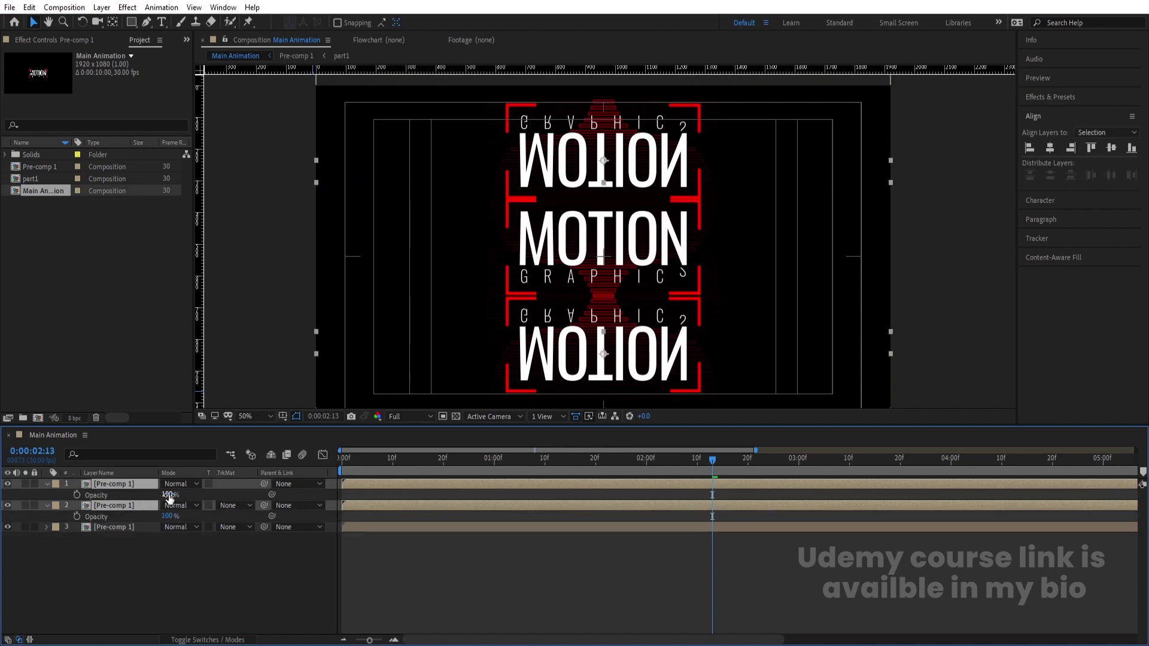
Set both reflection layers to 50% opacity, then select only the lower reflection.
{"action": "key", "text": "Return"}
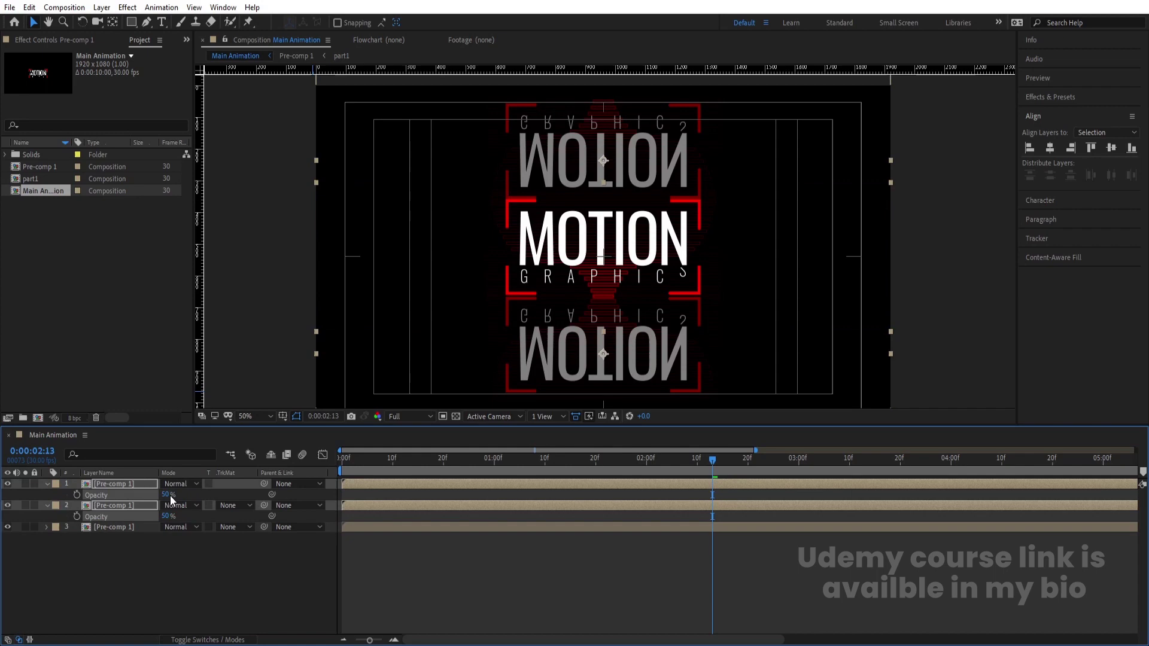
{"action": "left_click", "coordinate": [126, 571]}
{"action": "left_click", "coordinate": [105, 508]}
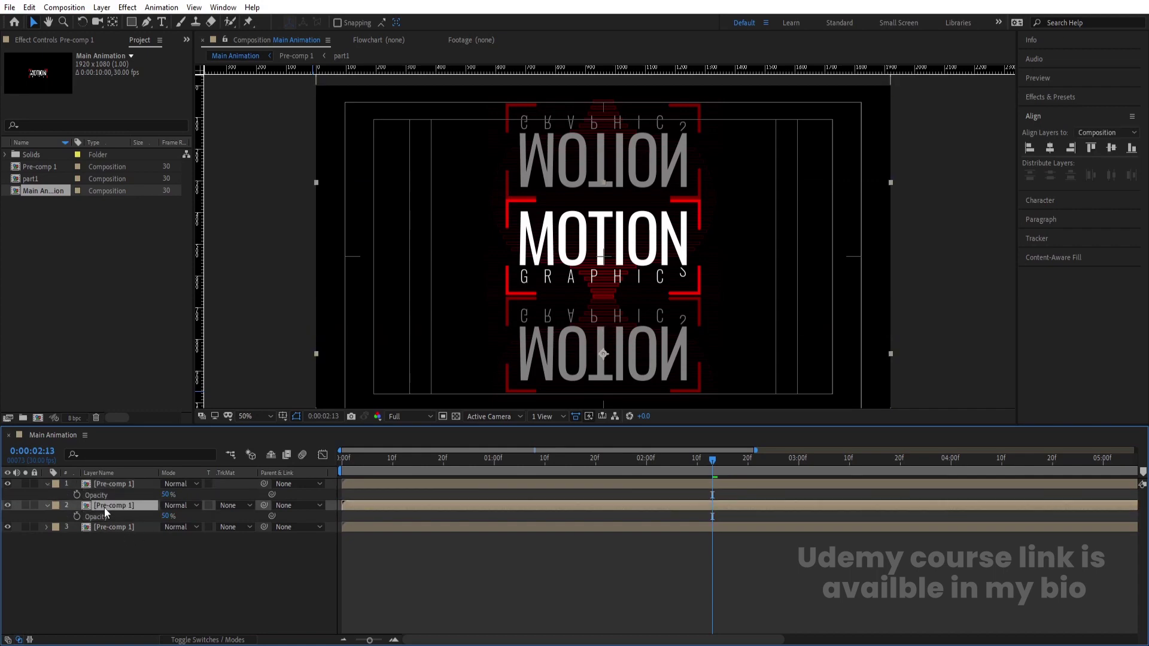
Draw a rectangle mask on the lower reflection and feather it to 112 px.
{"action": "left_click", "coordinate": [131, 23]}
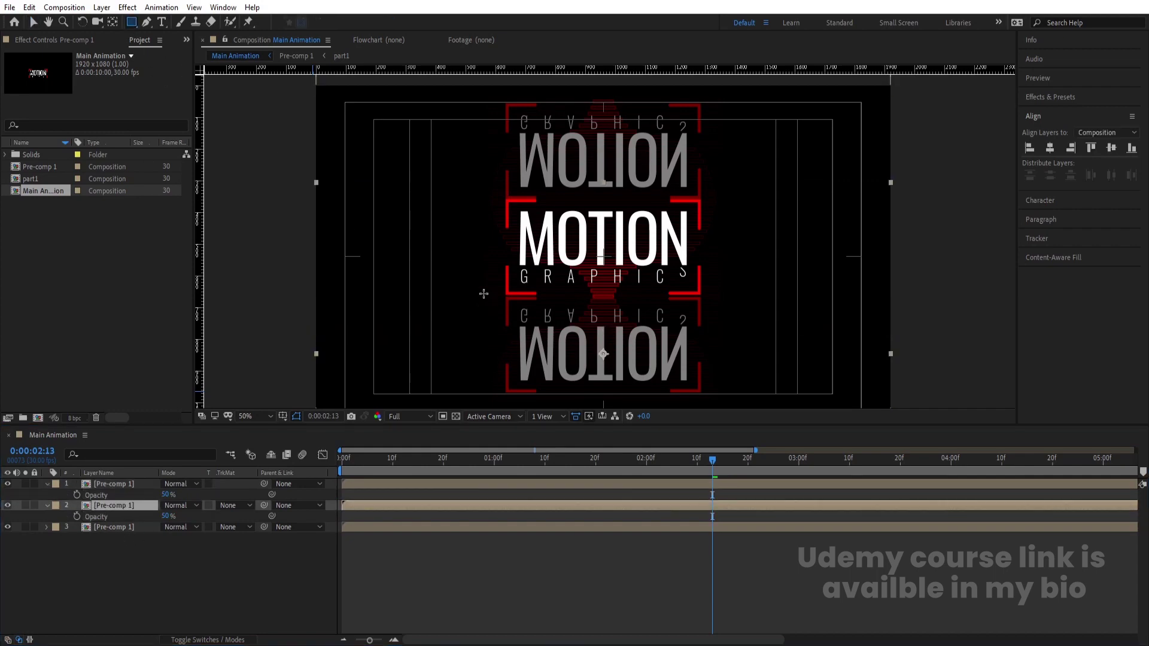
{"action": "left_click_drag", "start_coordinate": [454, 274], "coordinate": [723, 330]}
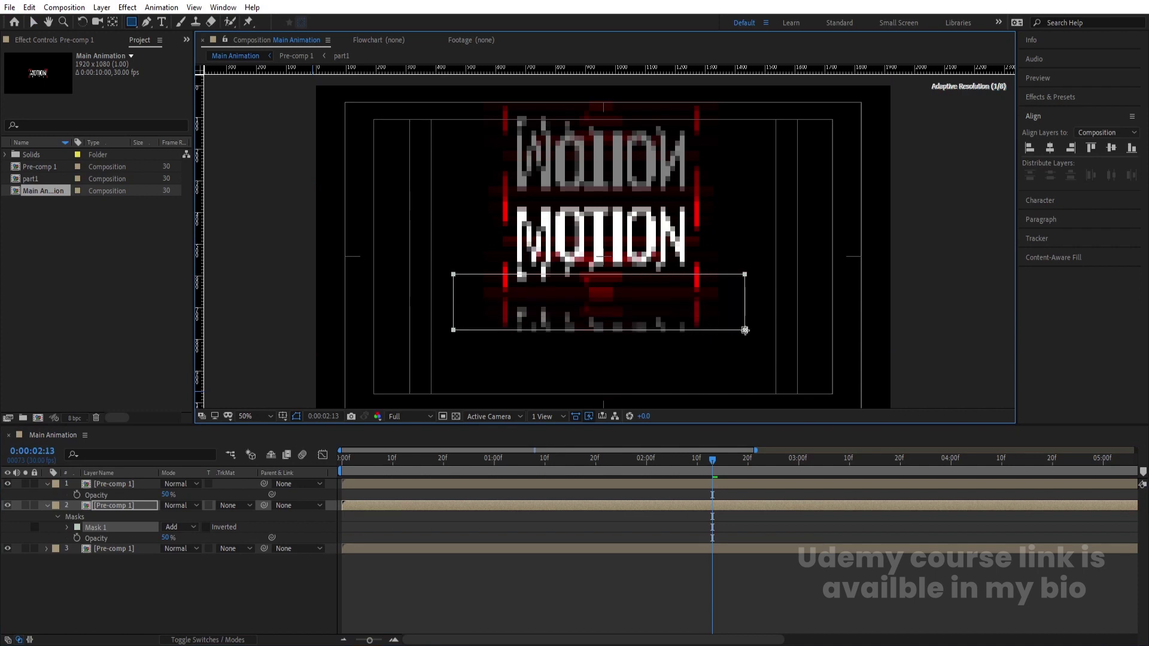
{"action": "key", "text": "Num_Lock"}
{"action": "key", "text": "minus"}
{"action": "left_click", "coordinate": [67, 527]}
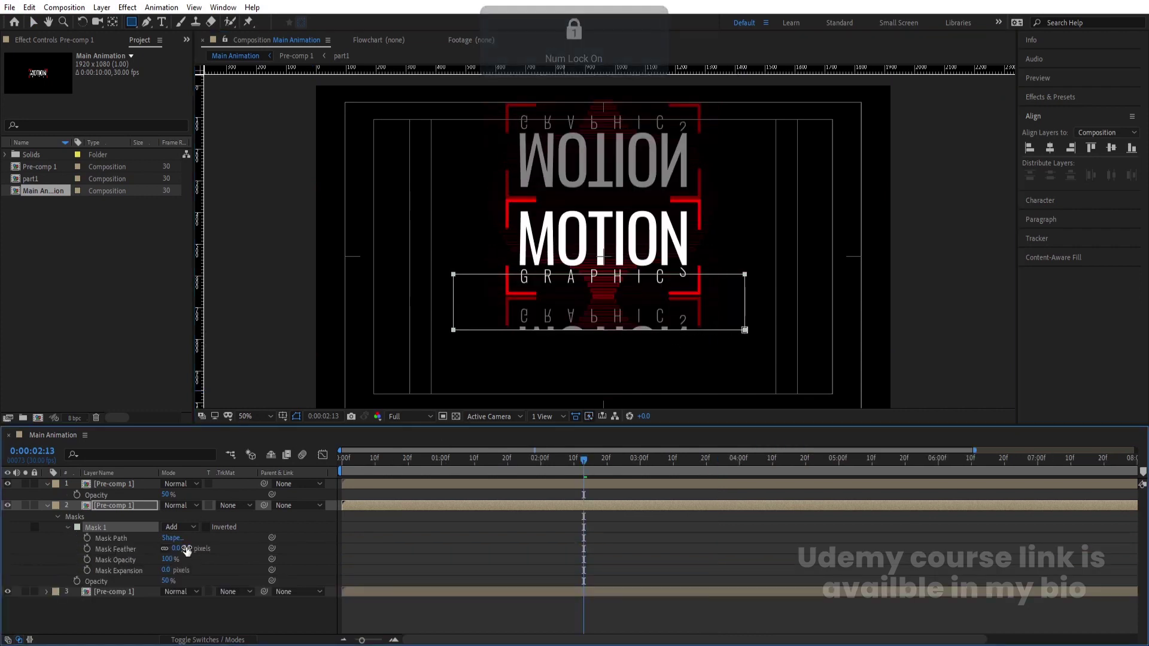
{"action": "left_click_drag", "start_coordinate": [186, 549], "coordinate": [285, 529]}
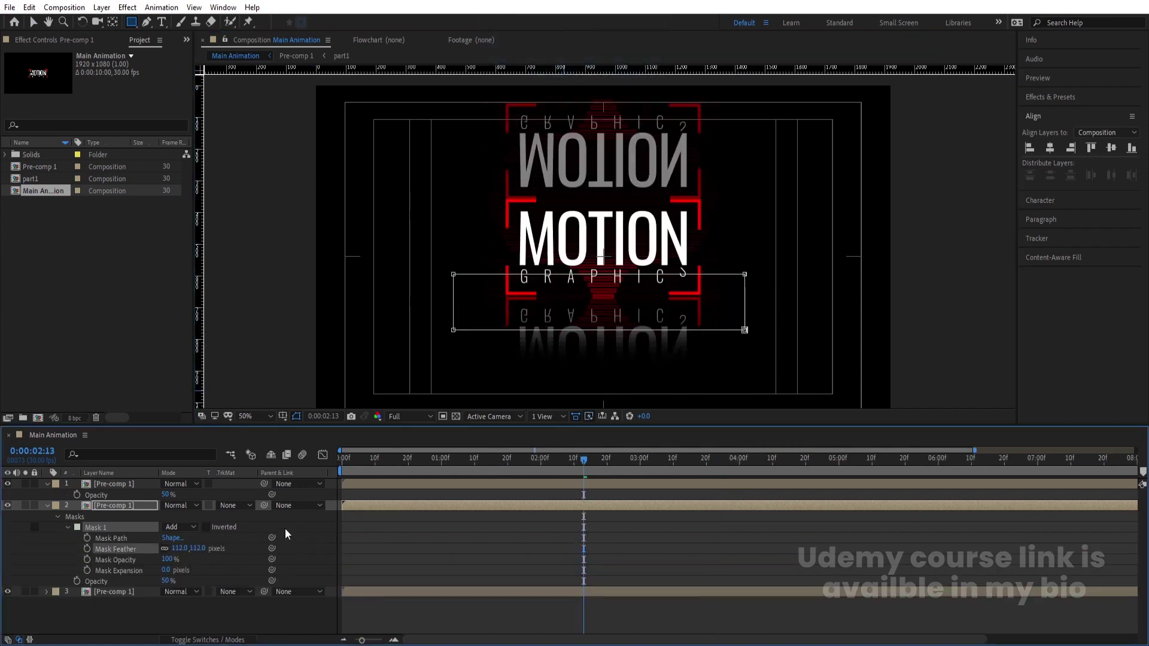
Draw a rectangle mask on the upper reflection and feather it to 165 px.
{"action": "left_click", "coordinate": [391, 519]}
{"action": "left_click", "coordinate": [105, 484]}
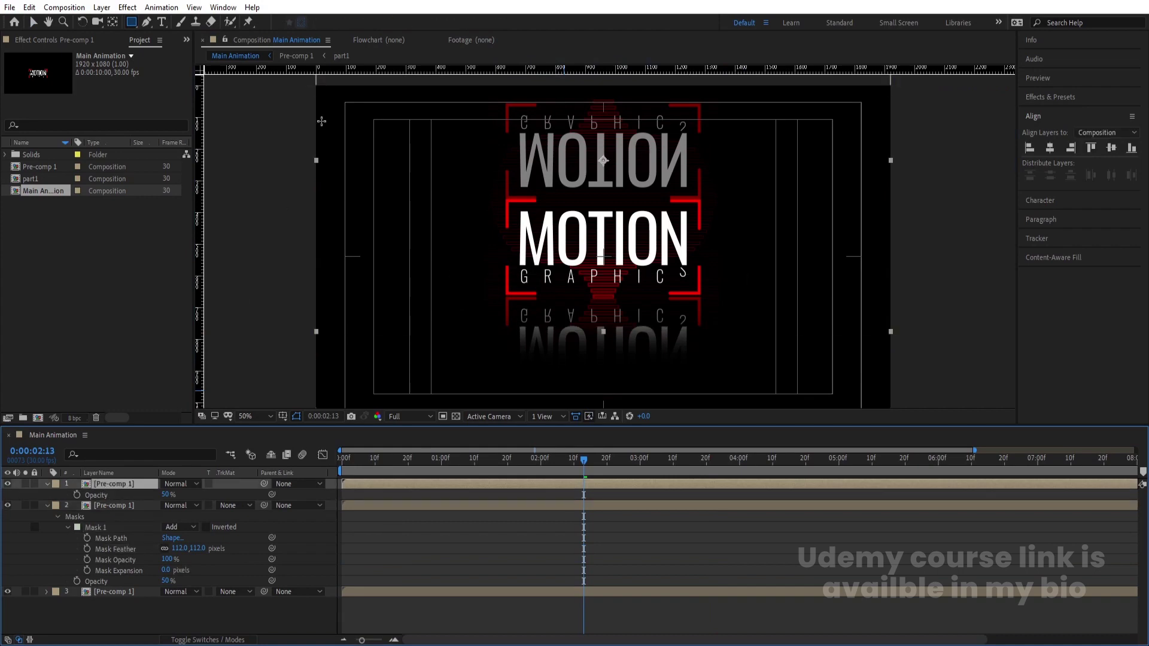
{"action": "left_click_drag", "start_coordinate": [728, 218], "coordinate": [475, 174]}
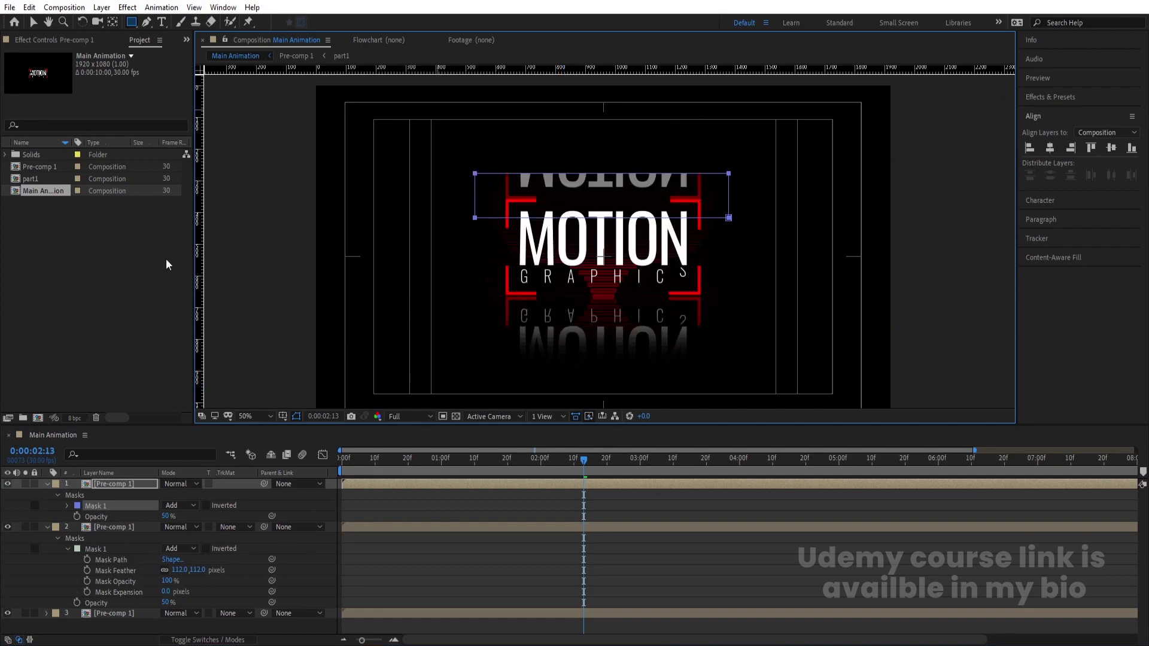
{"action": "left_click", "coordinate": [67, 506]}
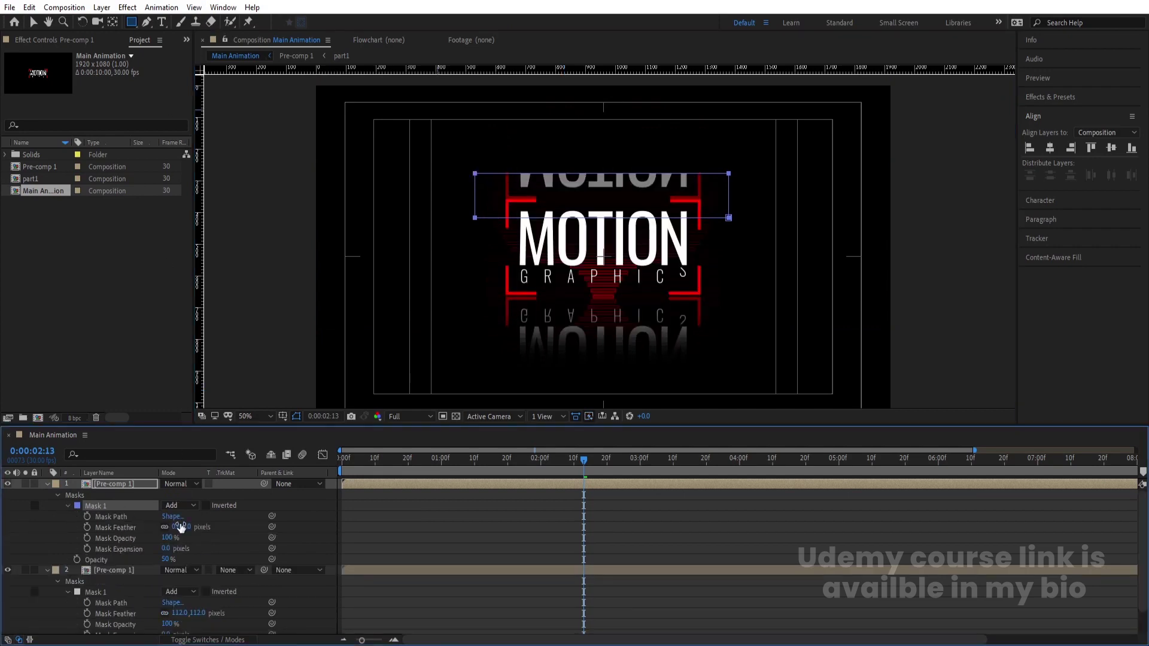
{"action": "left_click_drag", "start_coordinate": [198, 526], "coordinate": [238, 523]}
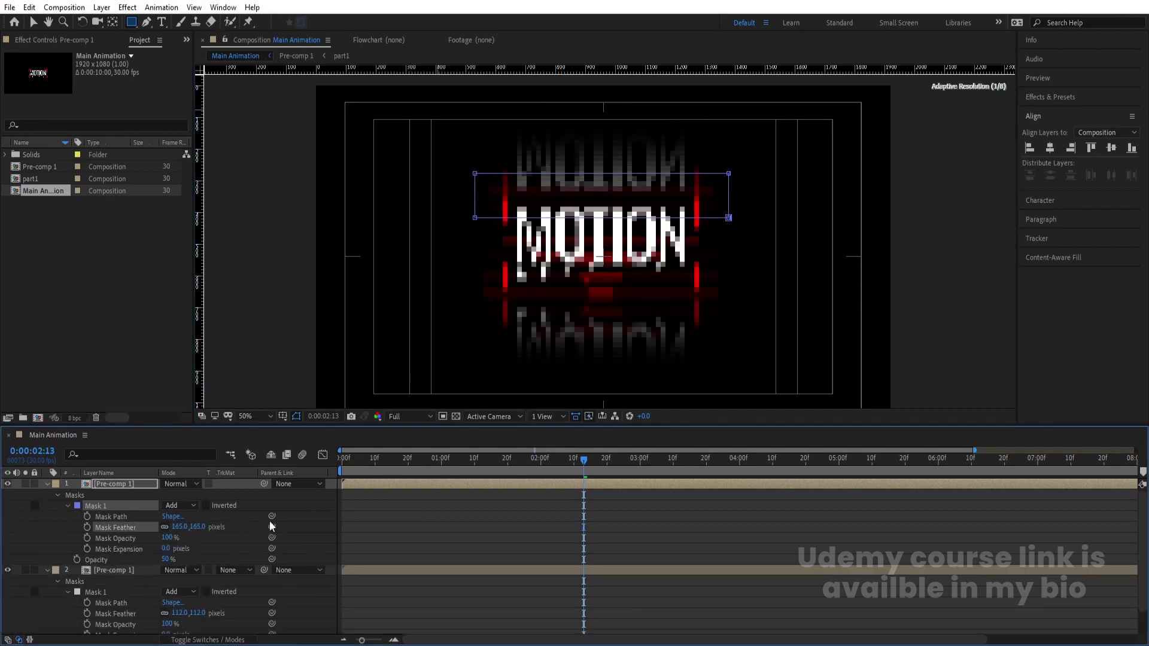
{"action": "left_click", "coordinate": [371, 523]}
{"action": "key", "text": "u"}
{"action": "key", "text": "Home"}
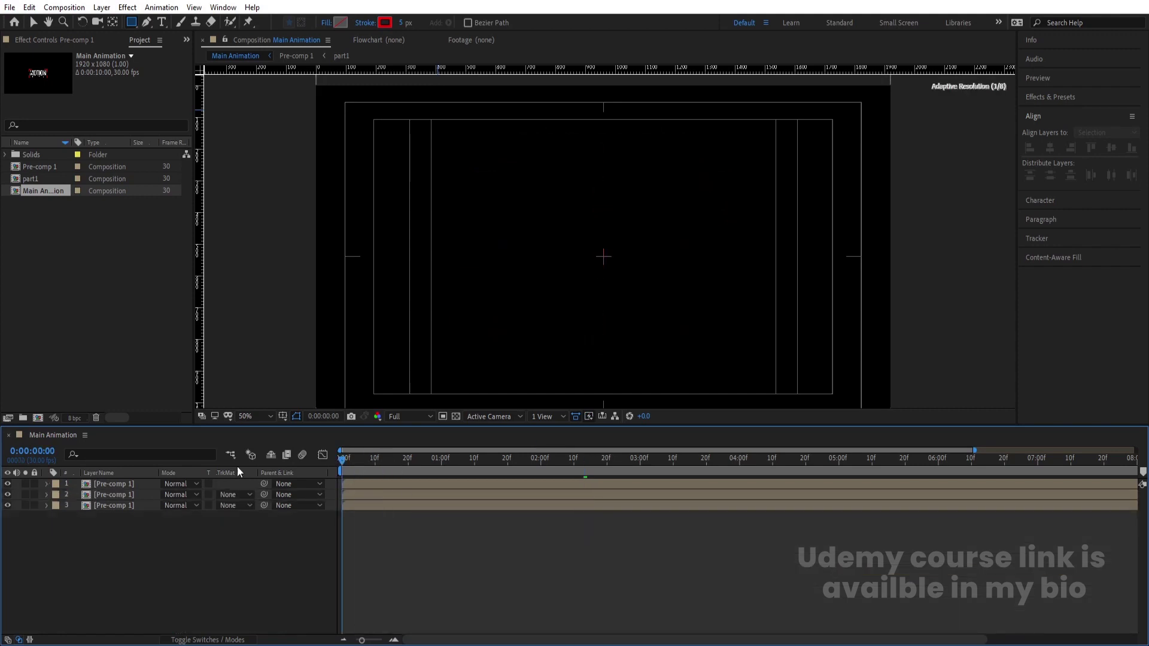
Inside Pre-comp 1, delete the extra delayed part1 layer, then return to Main Animation.
{"action": "key", "text": "space"}
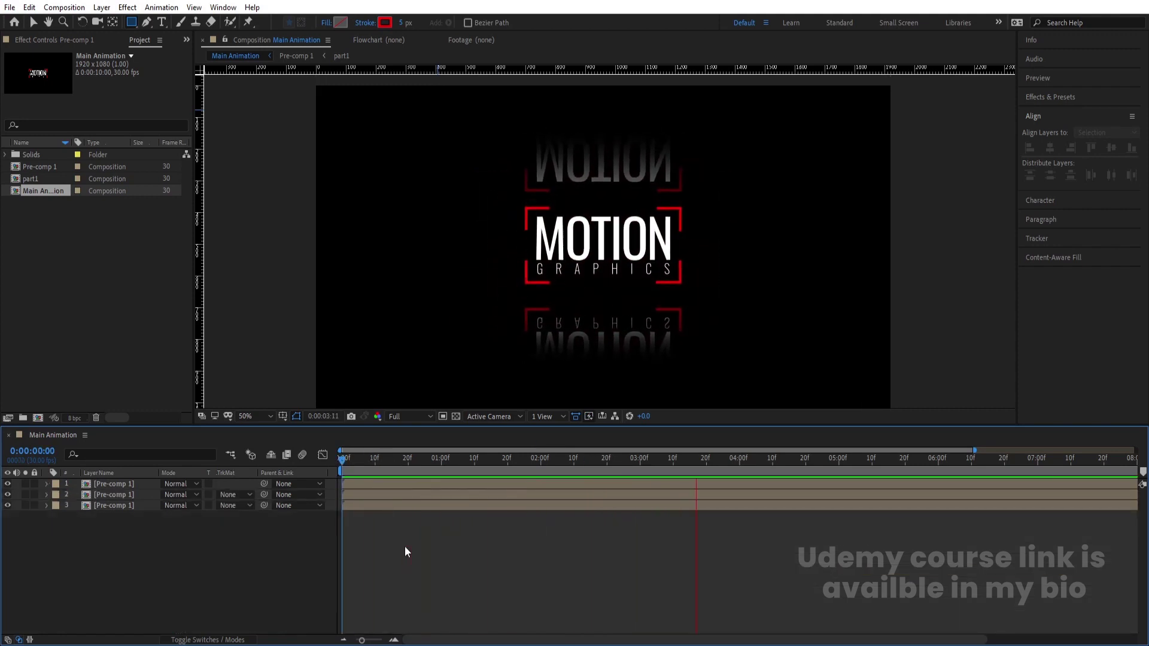
{"action": "key", "text": "space"}
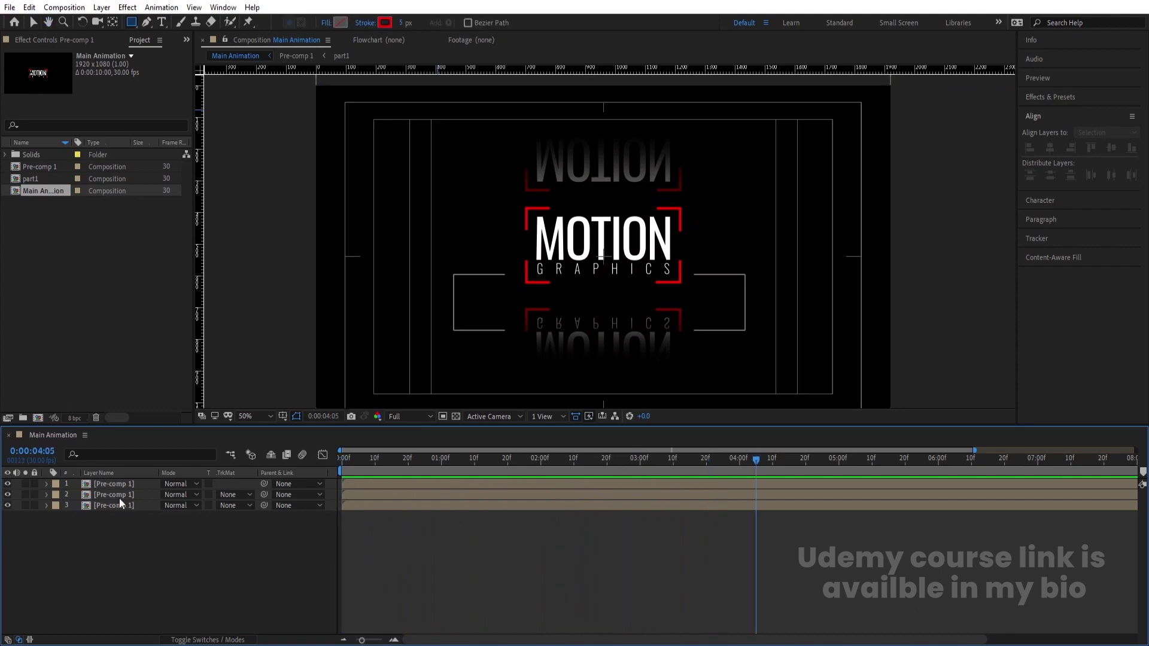
{"action": "double_click", "coordinate": [103, 504]}
{"action": "left_click", "coordinate": [429, 570]}
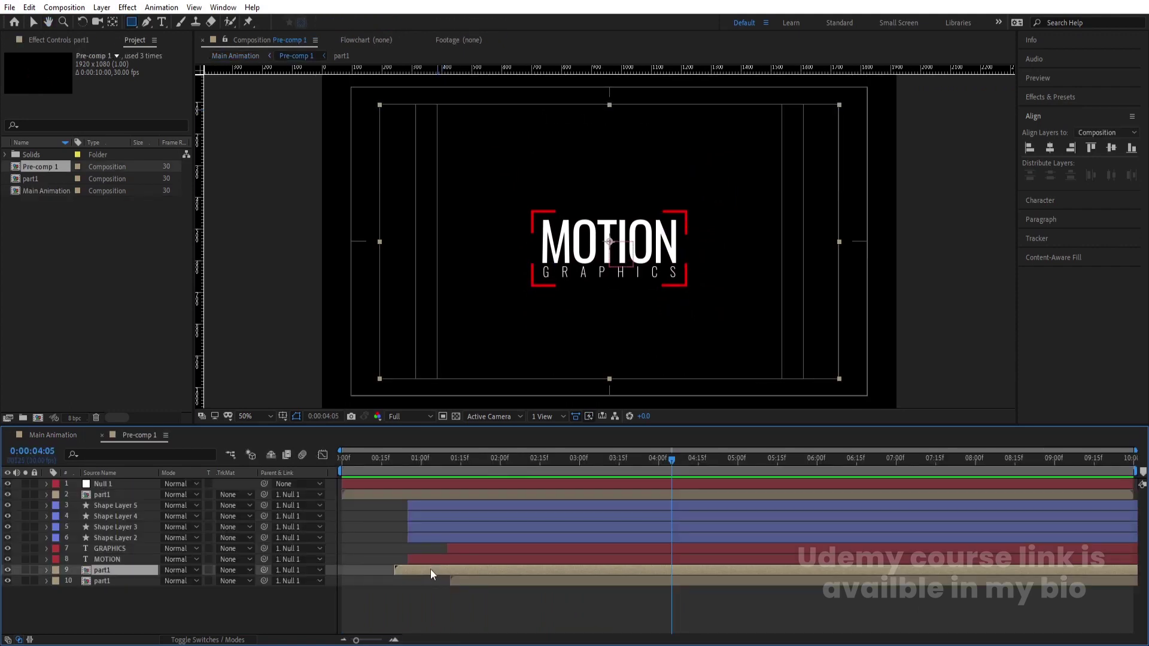
{"action": "key", "text": "Delete"}
{"action": "key", "text": "Home"}
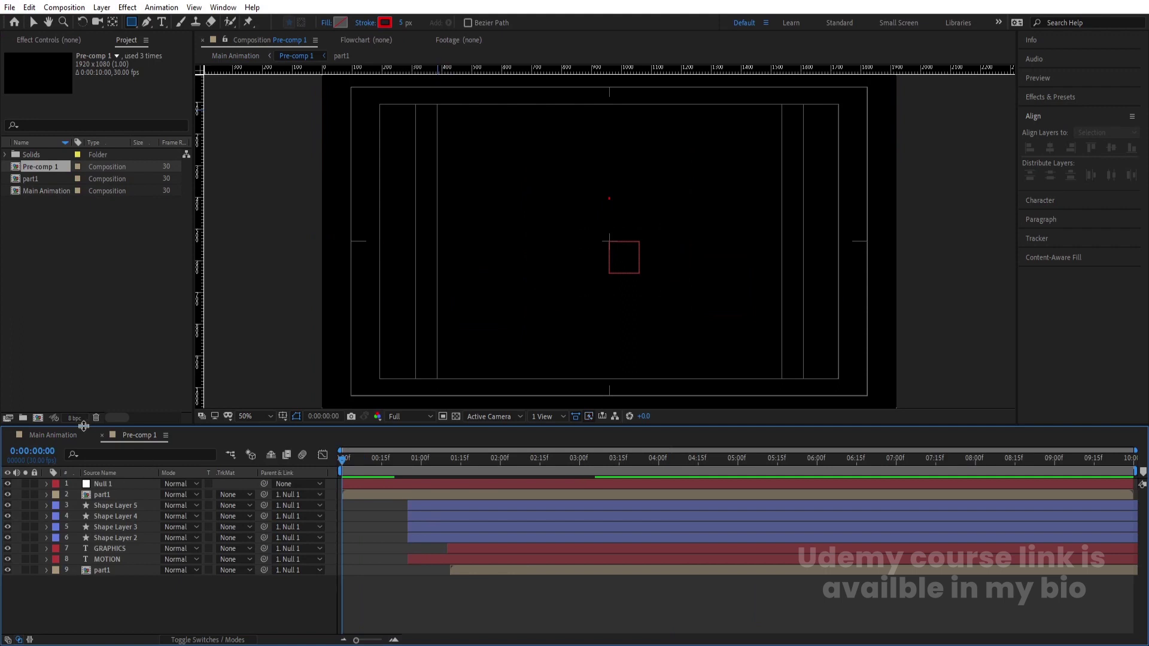
{"action": "key", "text": "space"}
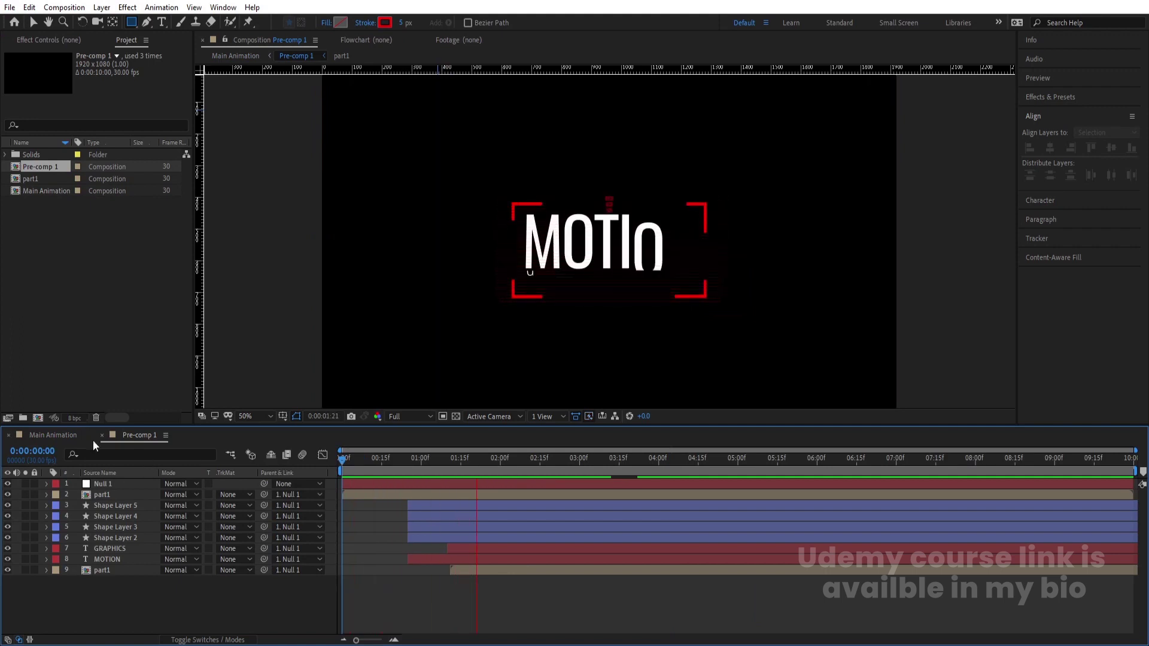
{"action": "left_click", "coordinate": [59, 435]}
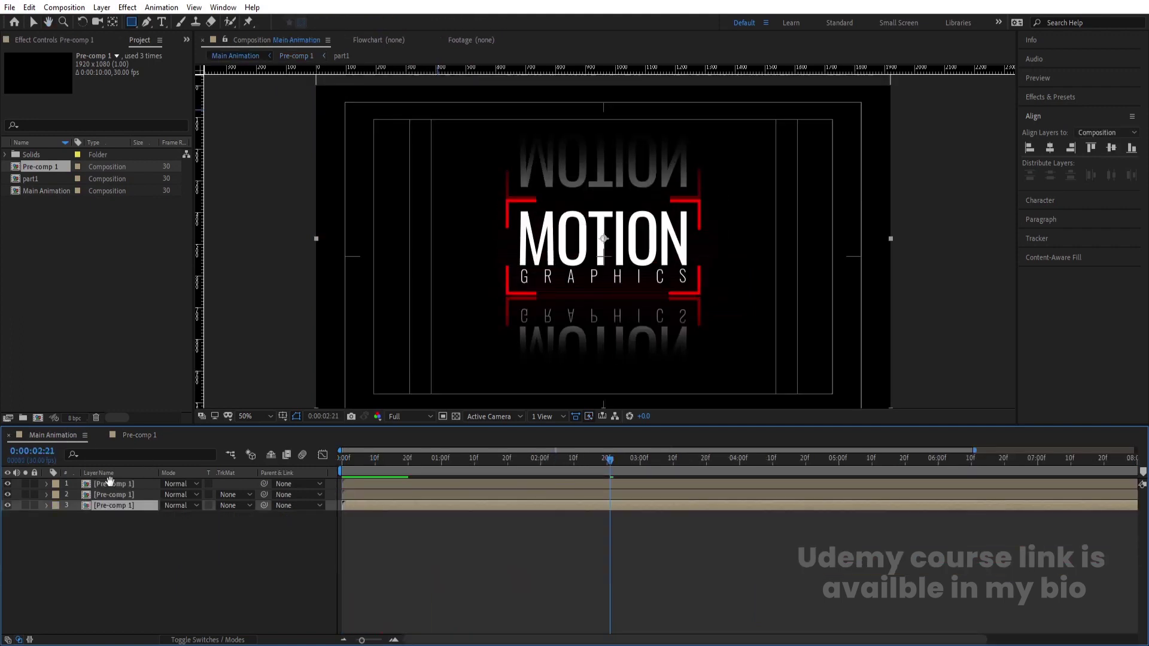
{"action": "key", "text": "space"}
Add Null 2 at the top of the stack and parent the three Pre-comp 1 layers to it.
{"action": "right_click", "coordinate": [188, 527]}
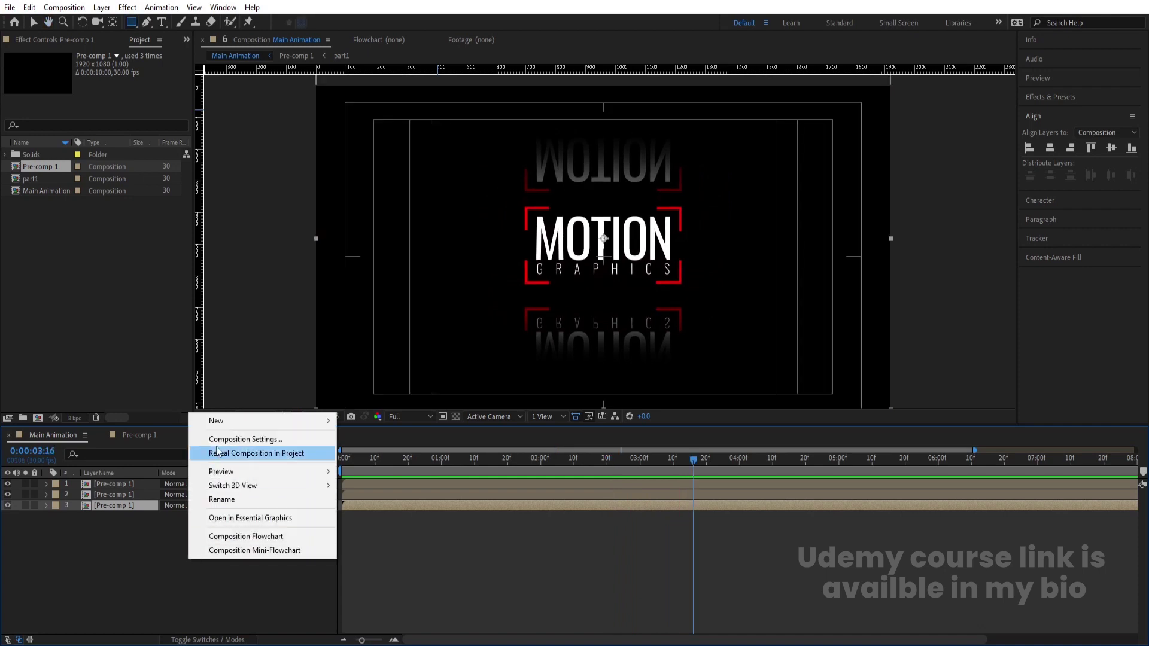
{"action": "mouse_move", "coordinate": [239, 421]}
{"action": "left_click", "coordinate": [371, 495]}
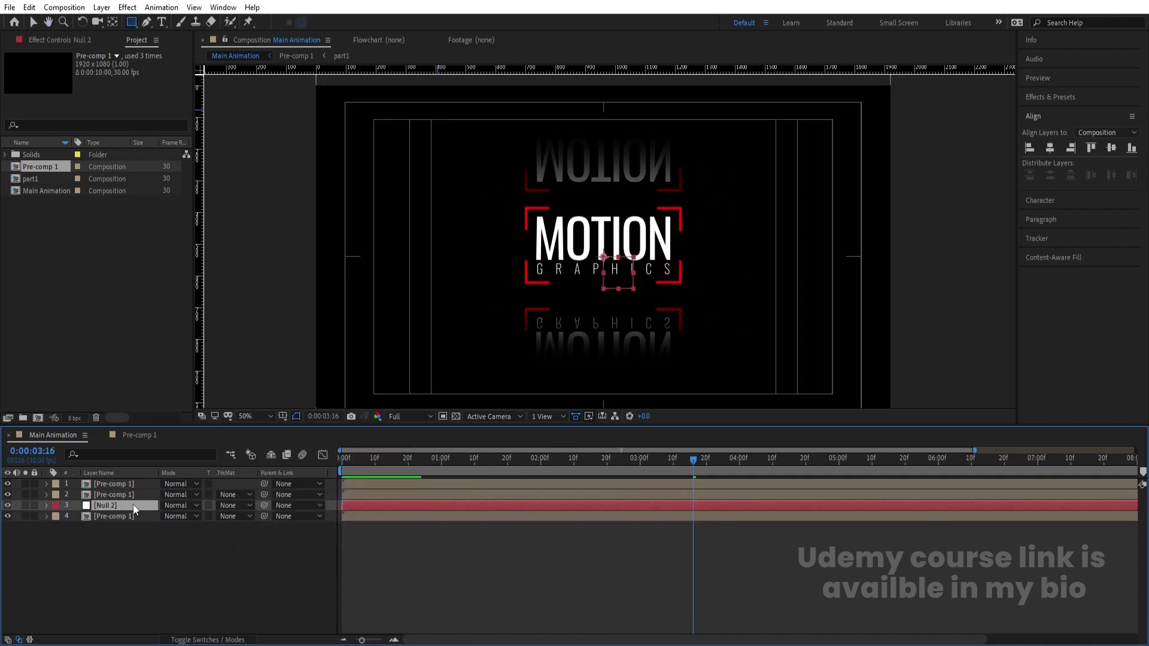
{"action": "left_click_drag", "start_coordinate": [117, 477], "coordinate": [124, 483]}
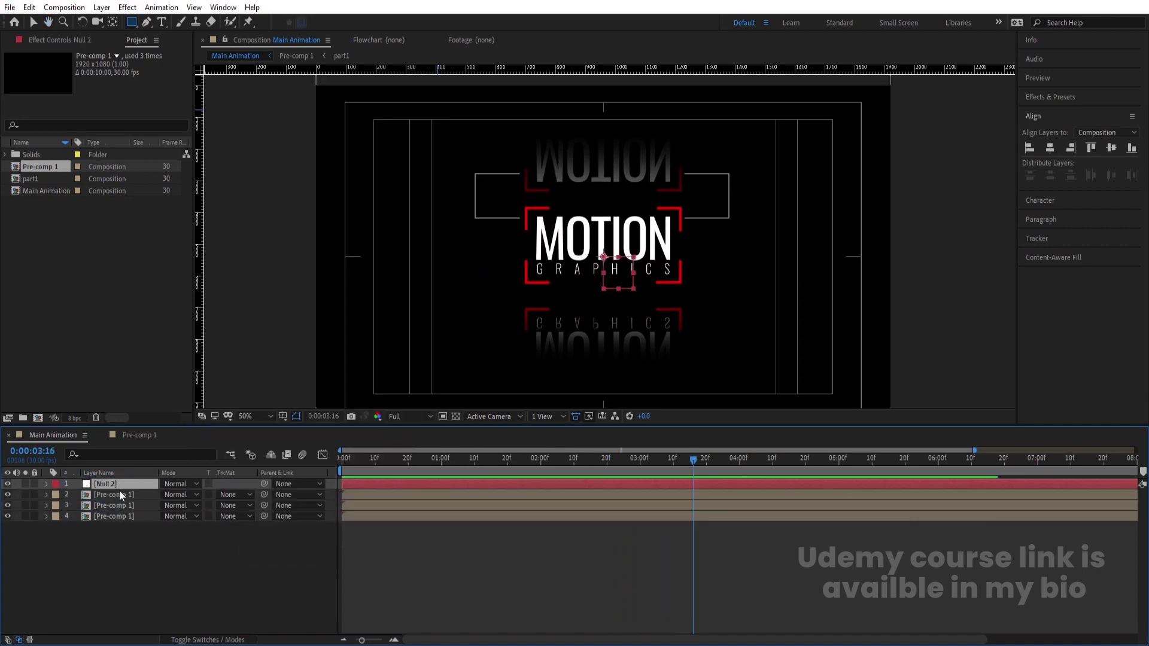
{"action": "left_click", "coordinate": [120, 494]}
{"action": "left_click", "coordinate": [120, 516], "text": "shift"}
{"action": "left_click_drag", "start_coordinate": [264, 505], "coordinate": [115, 485]}
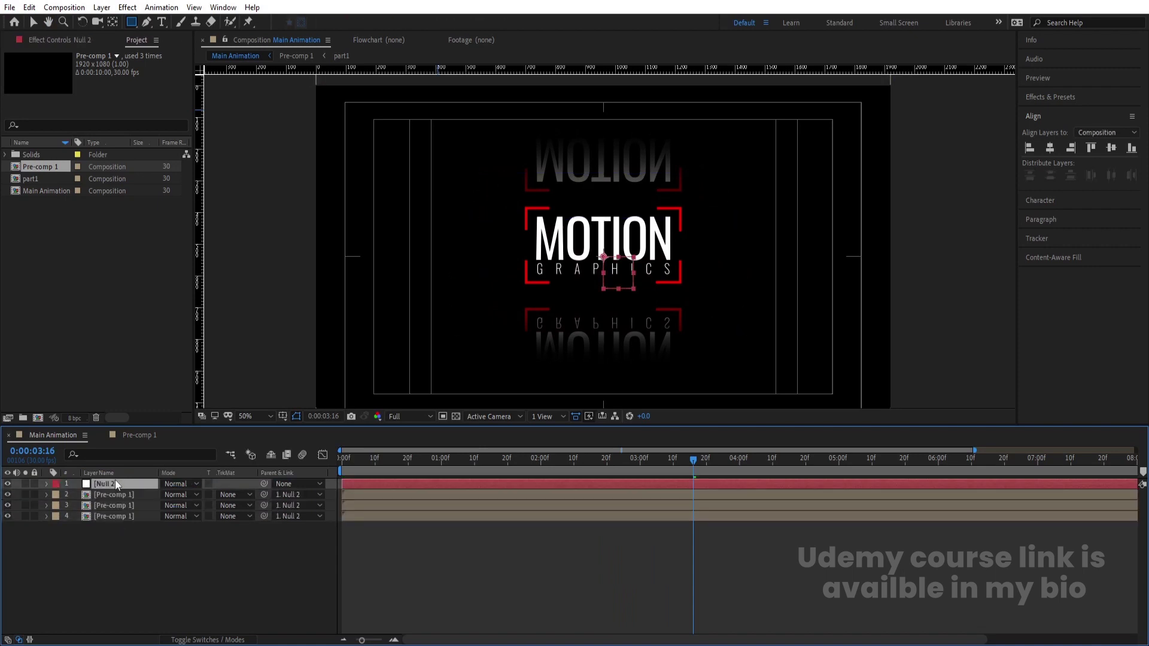
Give Null 2's Position a wiggle(3,3) expression.
{"action": "key", "text": "p"}
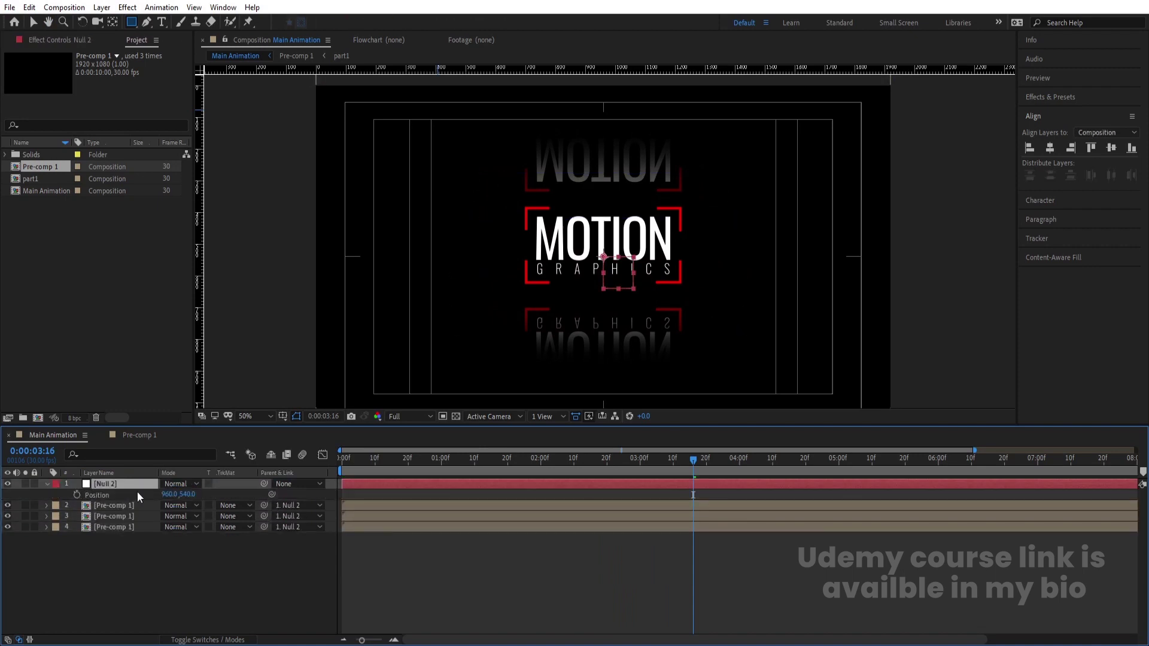
{"action": "left_click", "coordinate": [76, 496], "text": "alt"}
{"action": "type", "text": "wiggle()"}
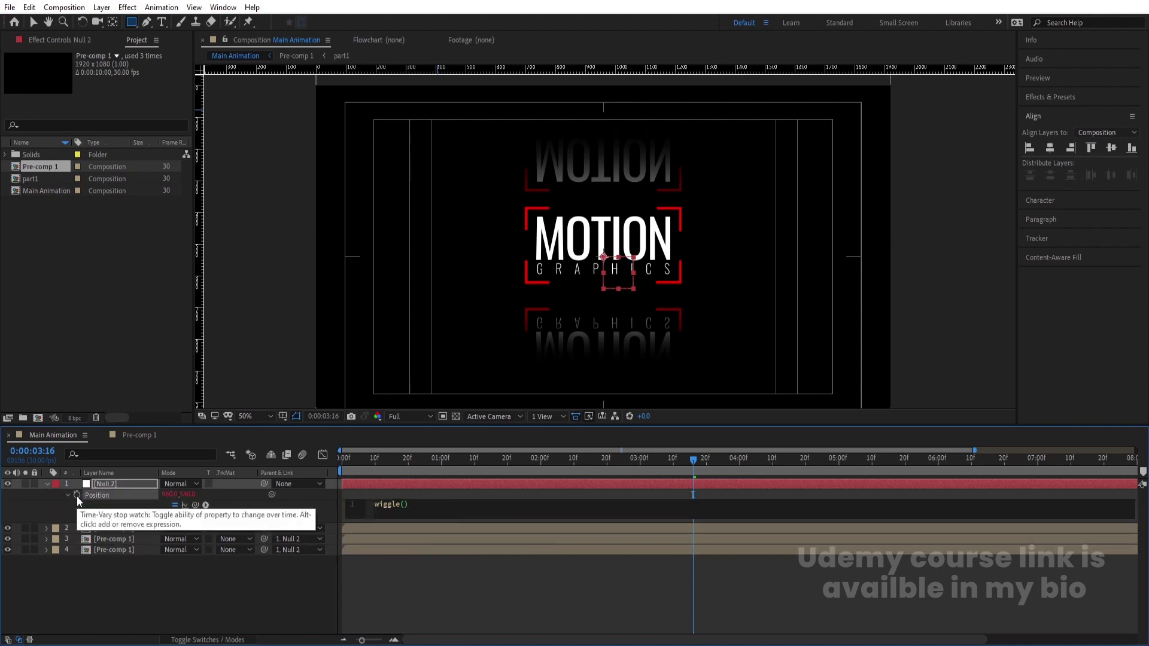
{"action": "type", "text": "3,3"}
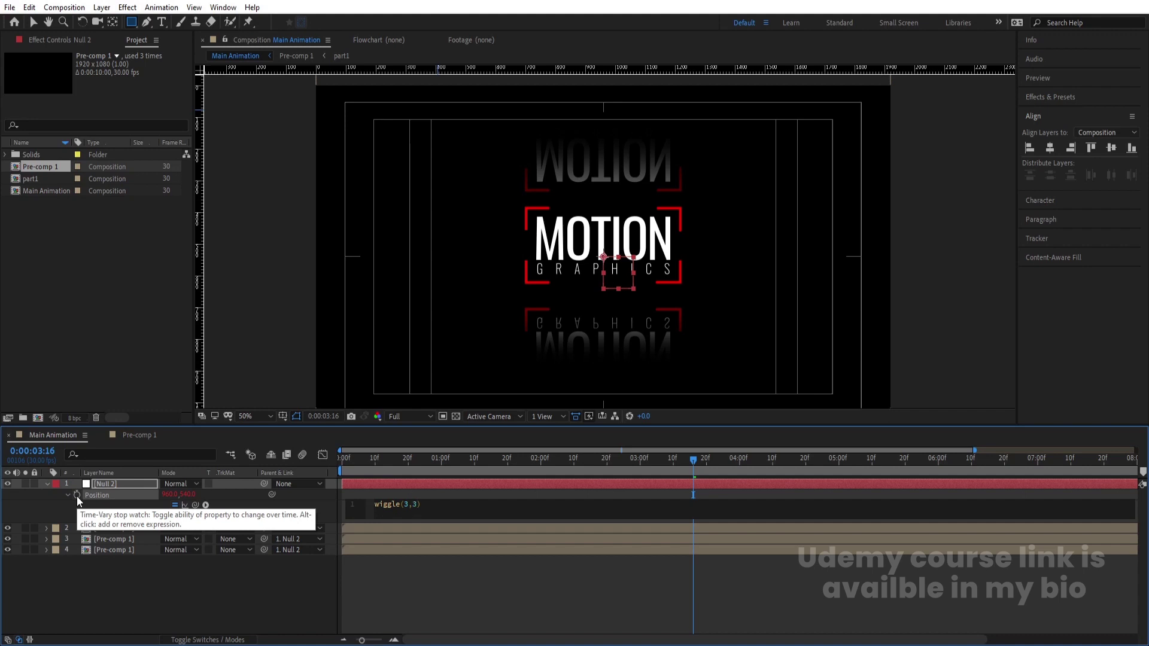
{"action": "left_click", "coordinate": [113, 571]}
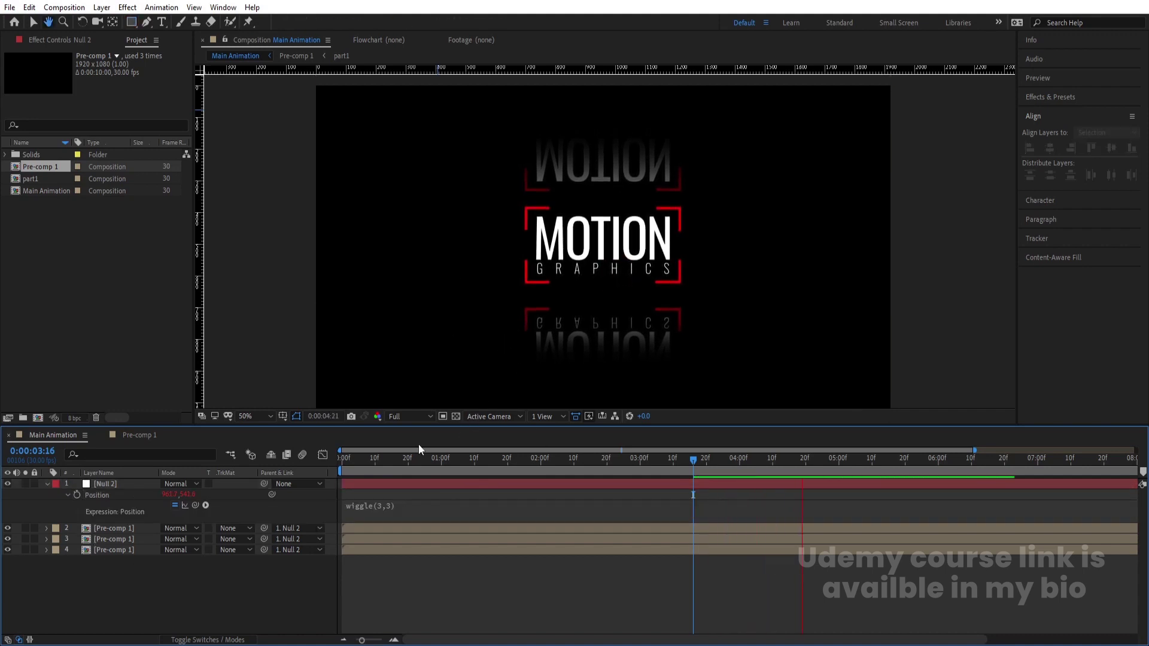
{"action": "left_click", "coordinate": [342, 460]}
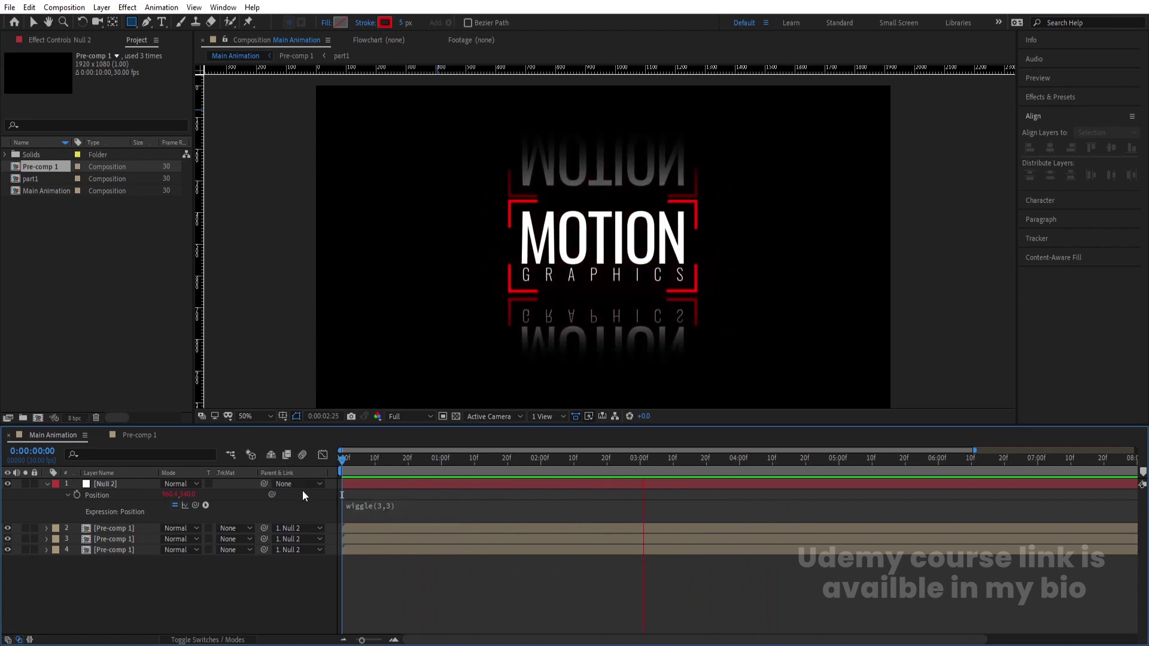
{"action": "key", "text": "space"}
Preview the shaking title and slightly shift the second Pre-comp 1 layer's timing.
{"action": "left_click", "coordinate": [144, 484]}
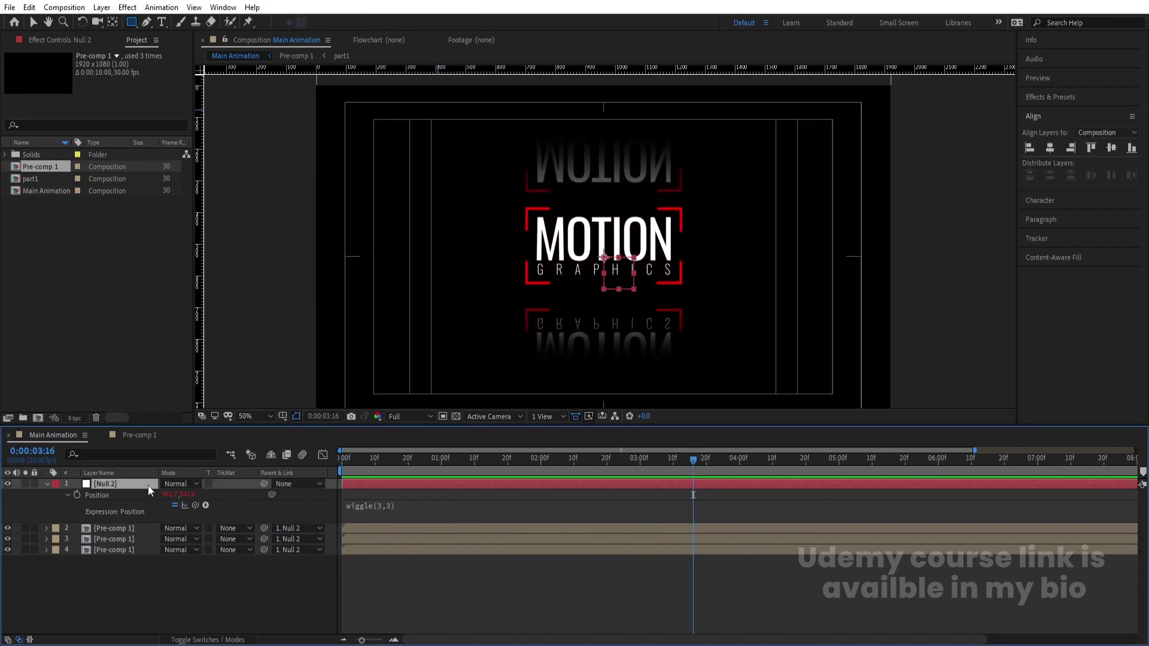
{"action": "left_click", "coordinate": [139, 530]}
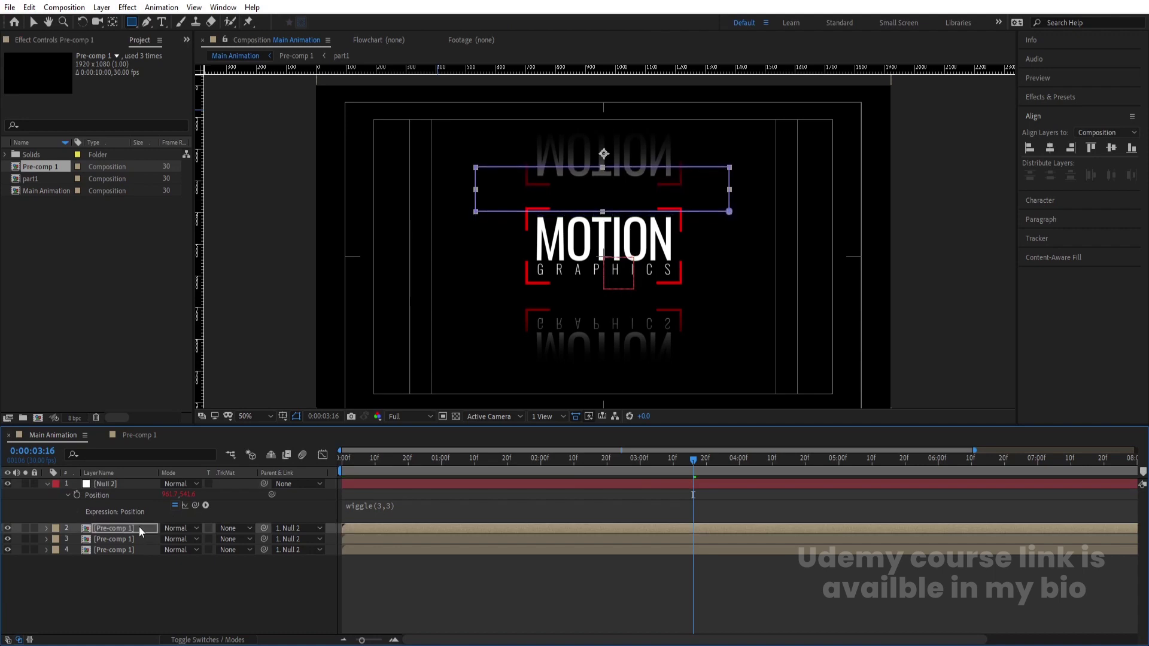
{"action": "left_click_drag", "start_coordinate": [463, 458], "coordinate": [334, 475]}
{"action": "key", "text": "space"}
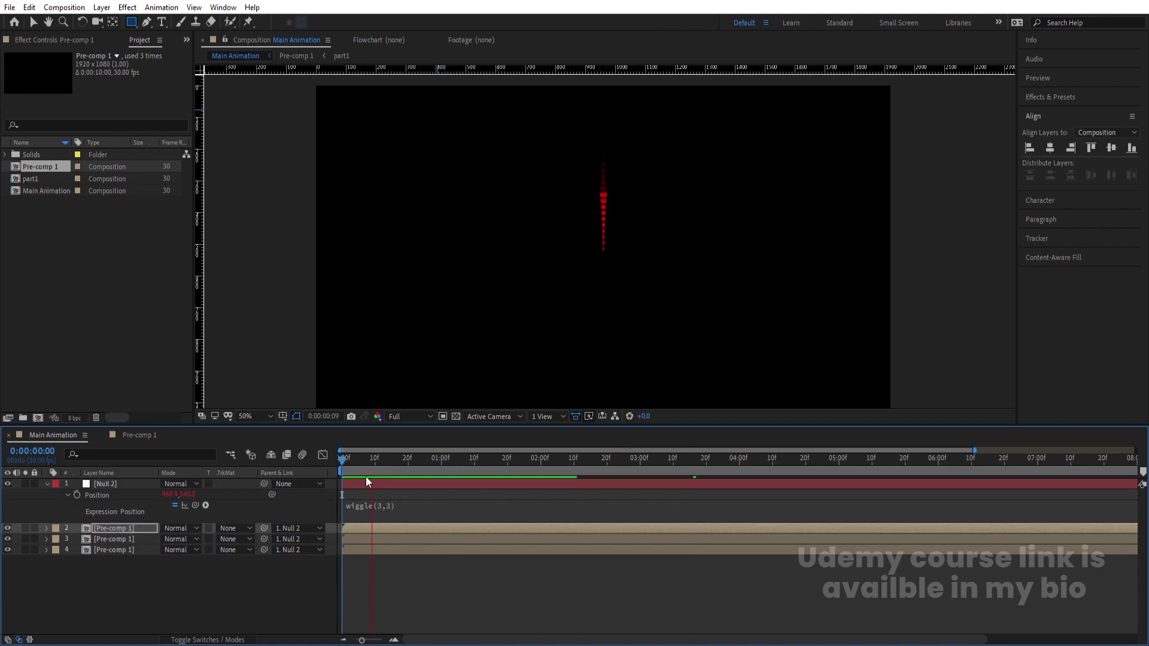
{"action": "key", "text": "space"}
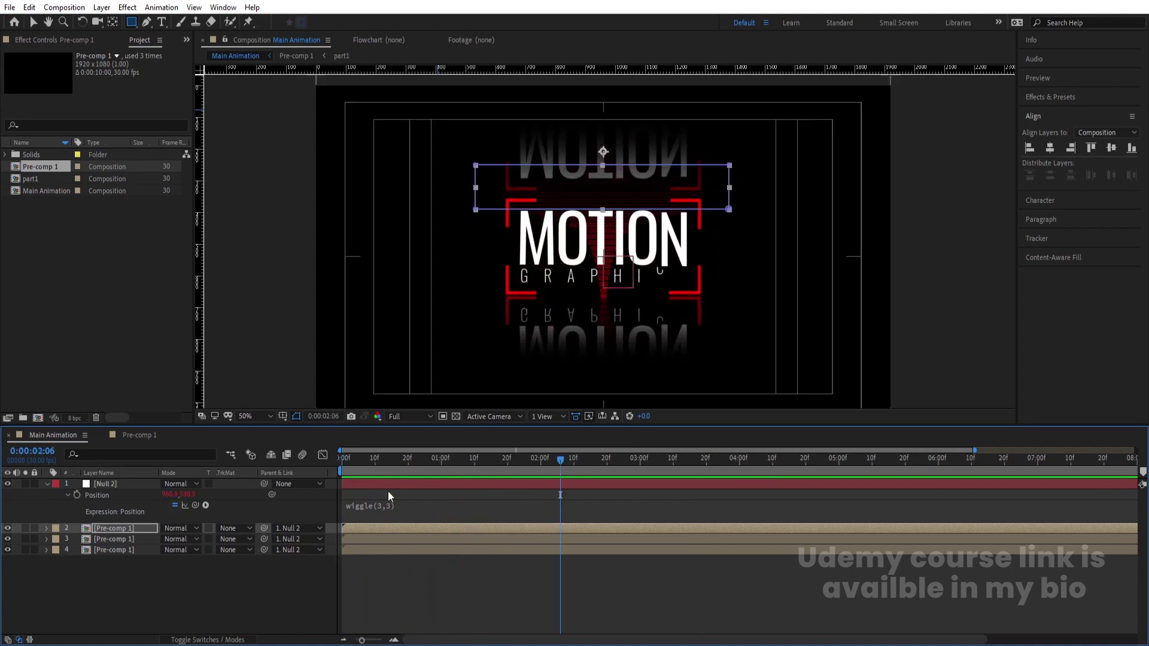
{"action": "left_click", "coordinate": [405, 539]}
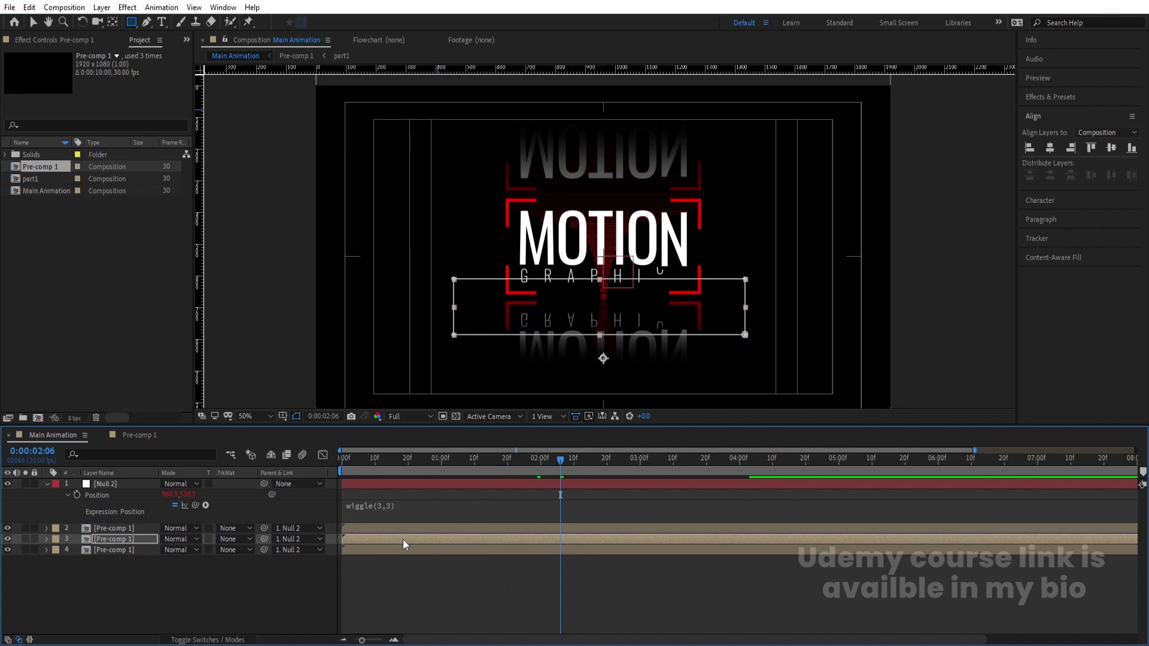
{"action": "left_click_drag", "start_coordinate": [404, 541], "coordinate": [402, 539]}
{"action": "key", "text": "space"}
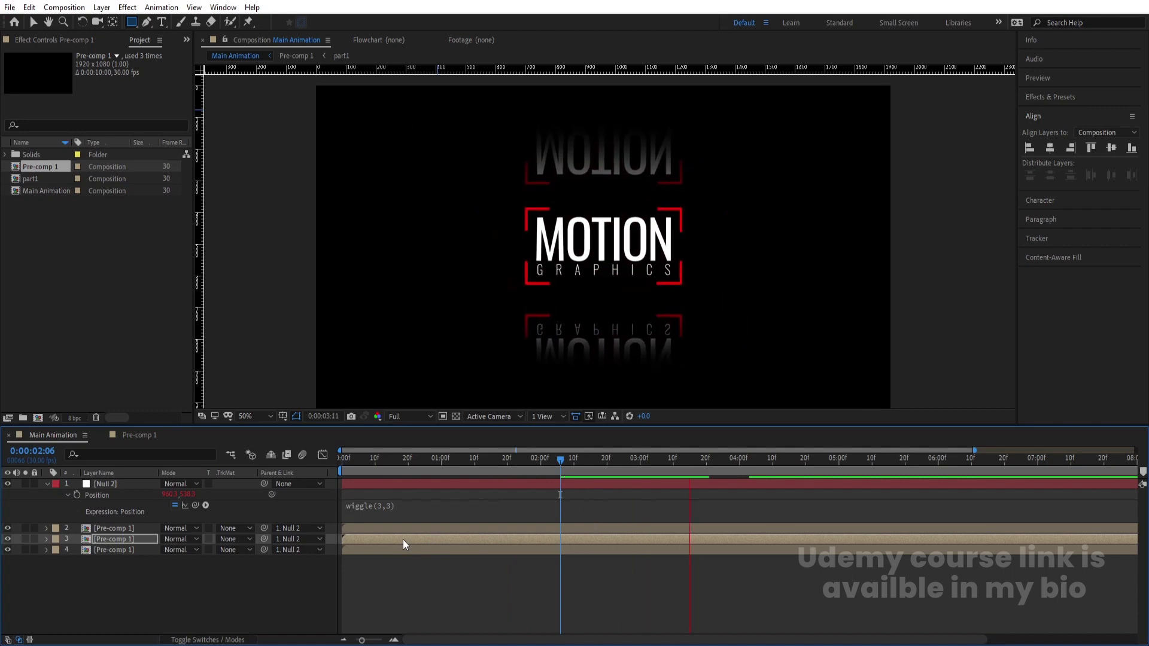
{"action": "key", "text": "space"}
Add a new adjustment layer above the null and apply the Glow effect to it.
{"action": "right_click", "coordinate": [234, 577]}
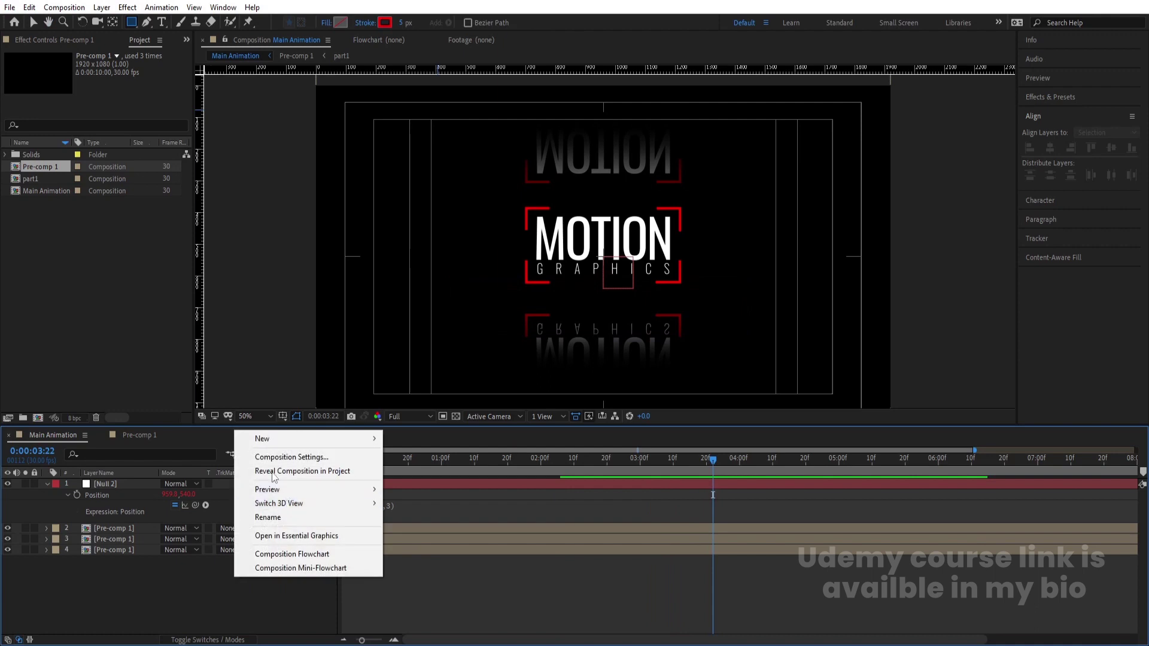
{"action": "mouse_move", "coordinate": [252, 440]}
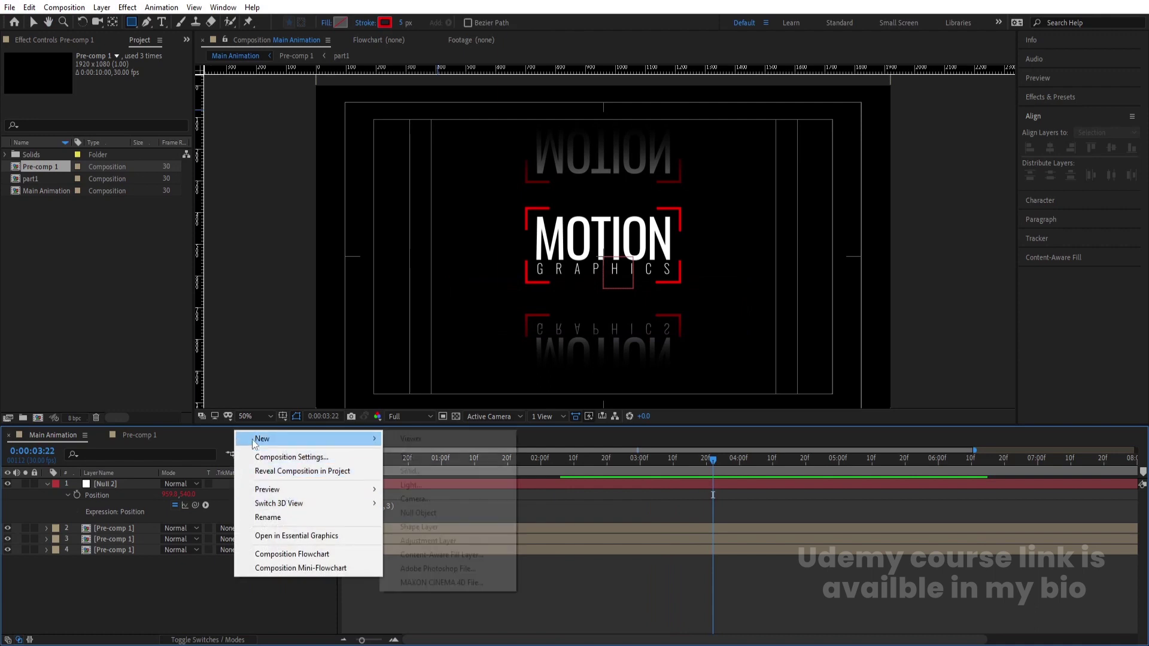
{"action": "left_click", "coordinate": [446, 541]}
{"action": "left_click", "coordinate": [1085, 93]}
{"action": "left_click", "coordinate": [1059, 113]}
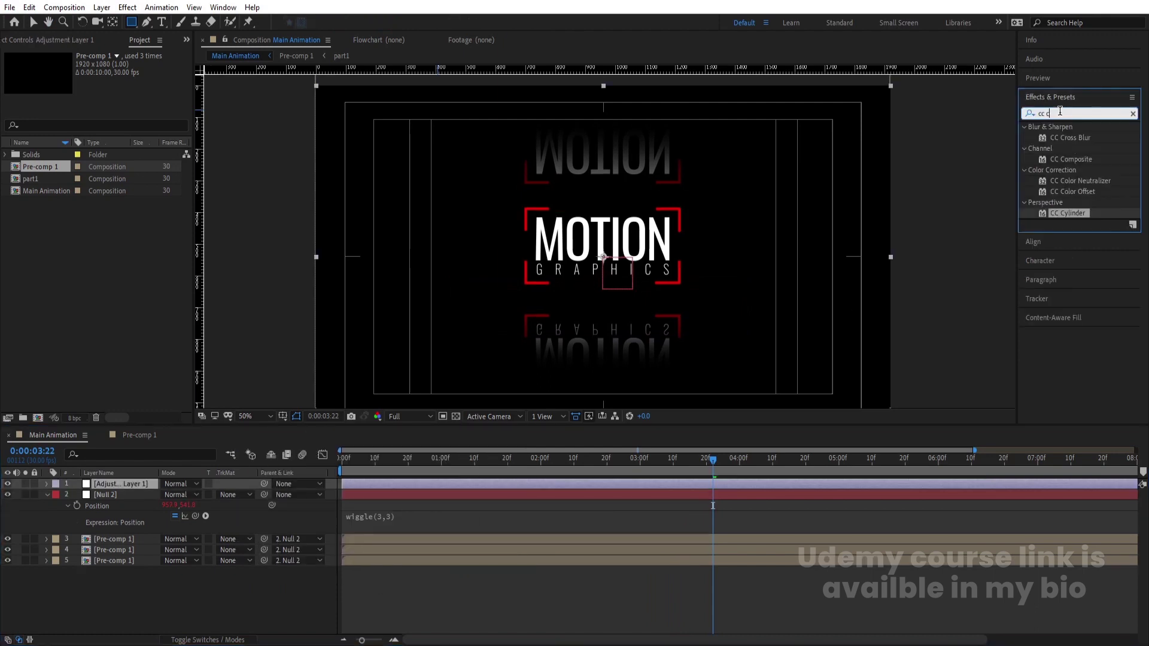
{"action": "type", "text": "glow"}
{"action": "right_click", "coordinate": [1060, 113]}
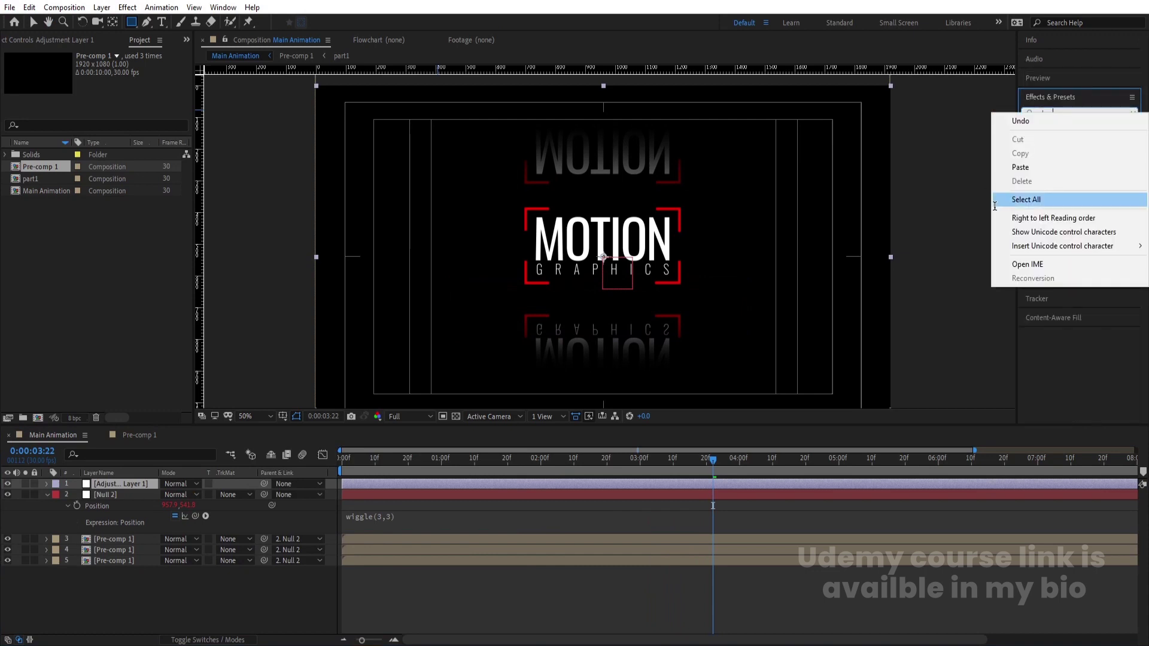
{"action": "left_click", "coordinate": [978, 200]}
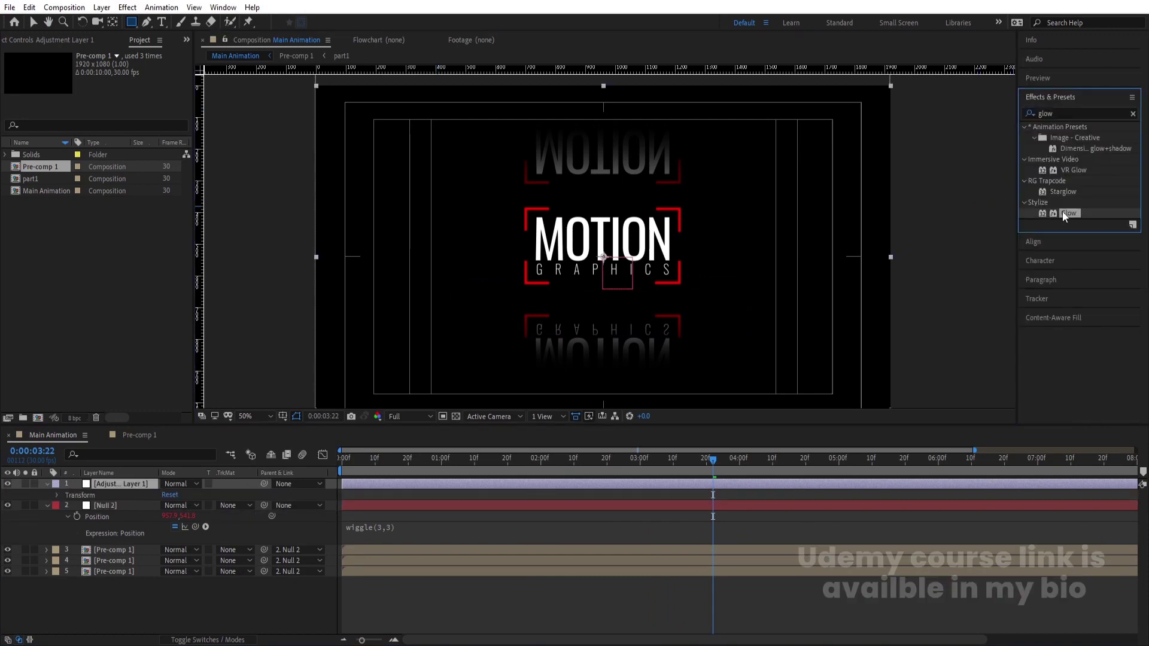
{"action": "left_click_drag", "start_coordinate": [1062, 211], "coordinate": [702, 328]}
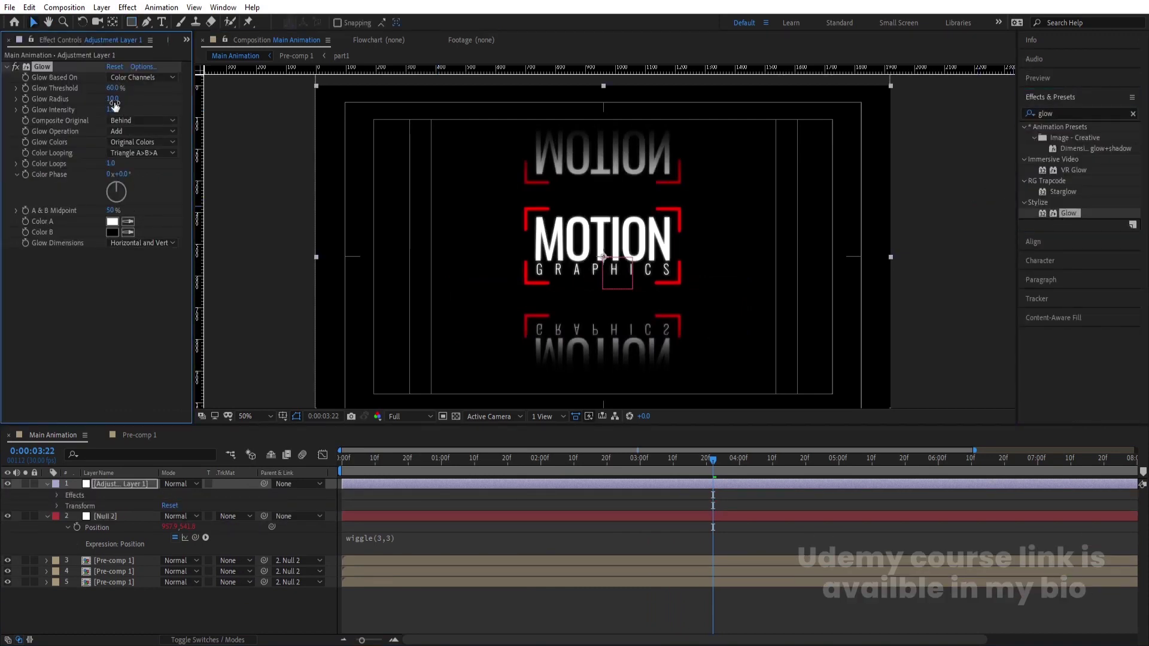
Set Glow Radius to 72 and Glow Intensity to 0.5, then preview from the first frame.
{"action": "left_click_drag", "start_coordinate": [115, 105], "coordinate": [210, 133]}
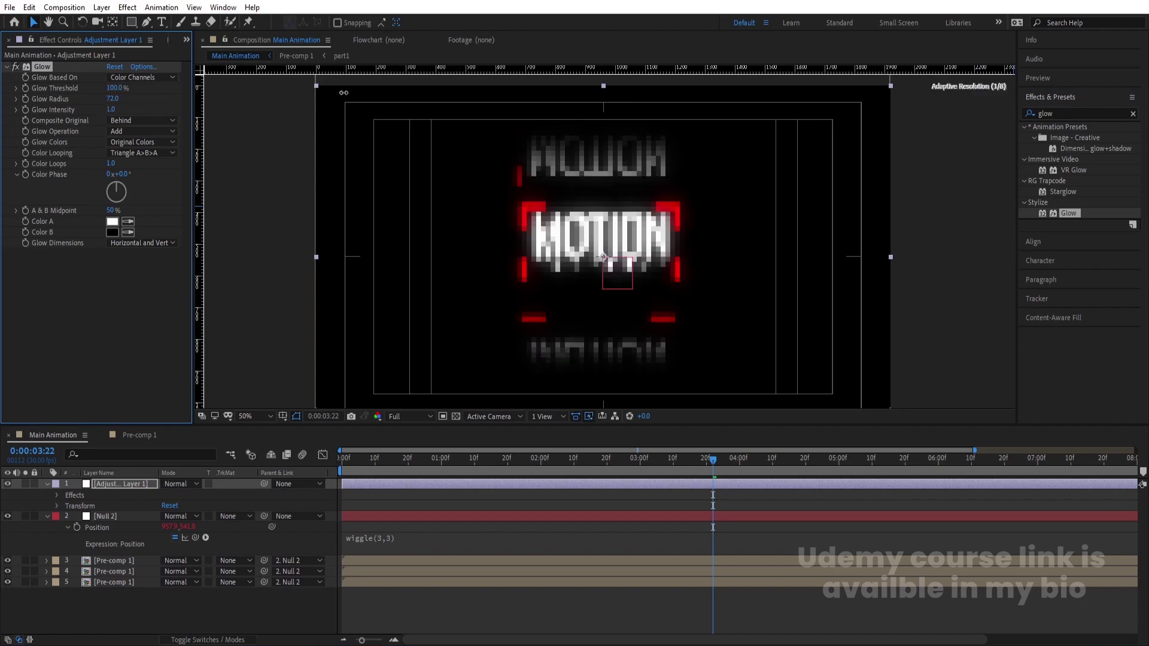
{"action": "left_click", "coordinate": [114, 111]}
{"action": "type", "text": "0.5"}
{"action": "key", "text": "Return"}
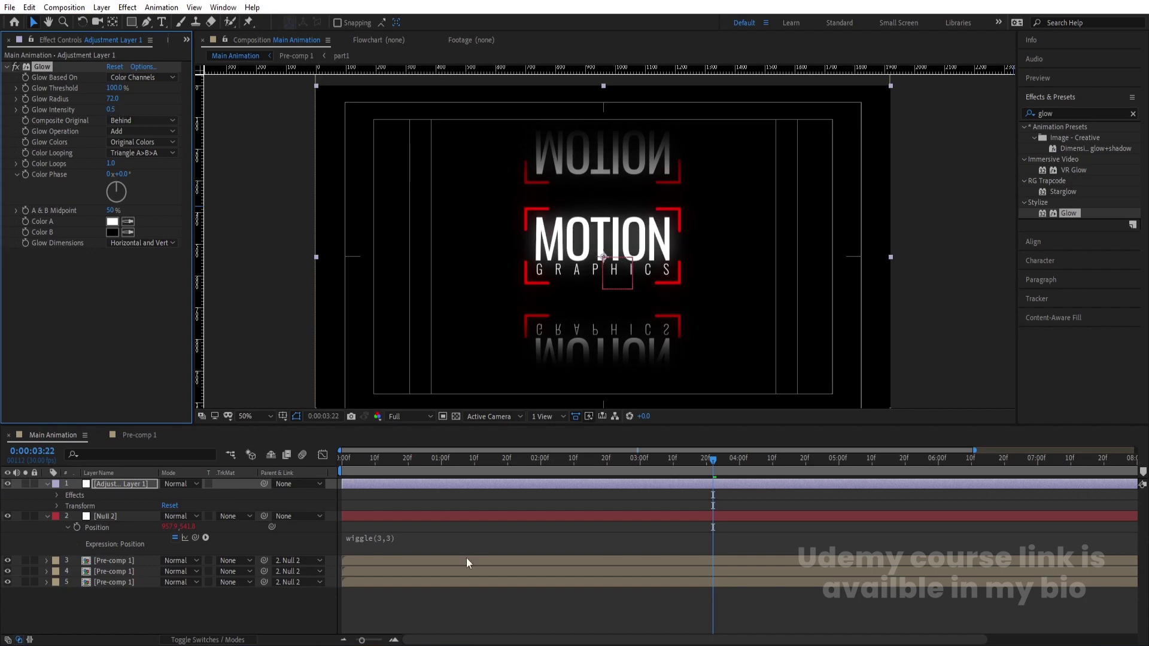
{"action": "key", "text": "Home"}
{"action": "key", "text": "space"}
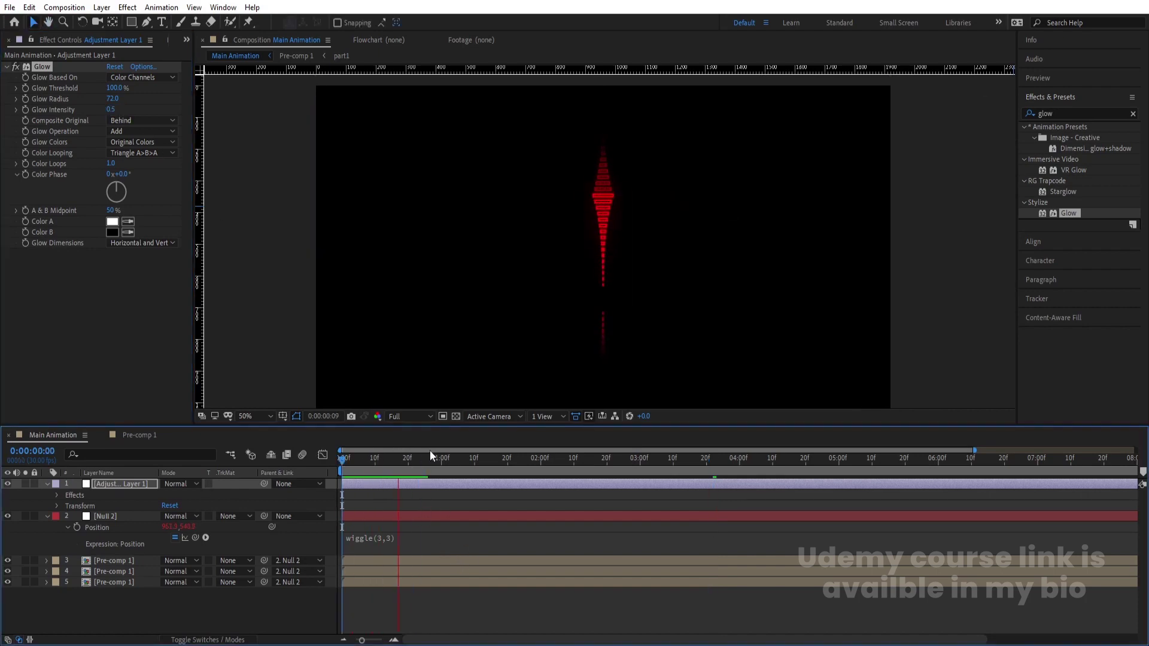